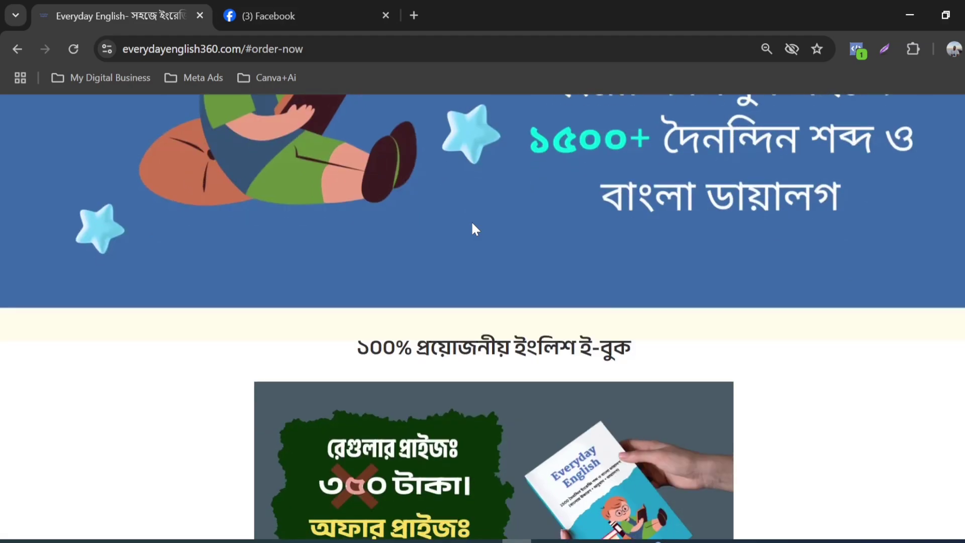
Step: Look over the Everyday English e-book landing page and the Everyday English 360 Facebook page
scroll(472, 231, "down", 12)
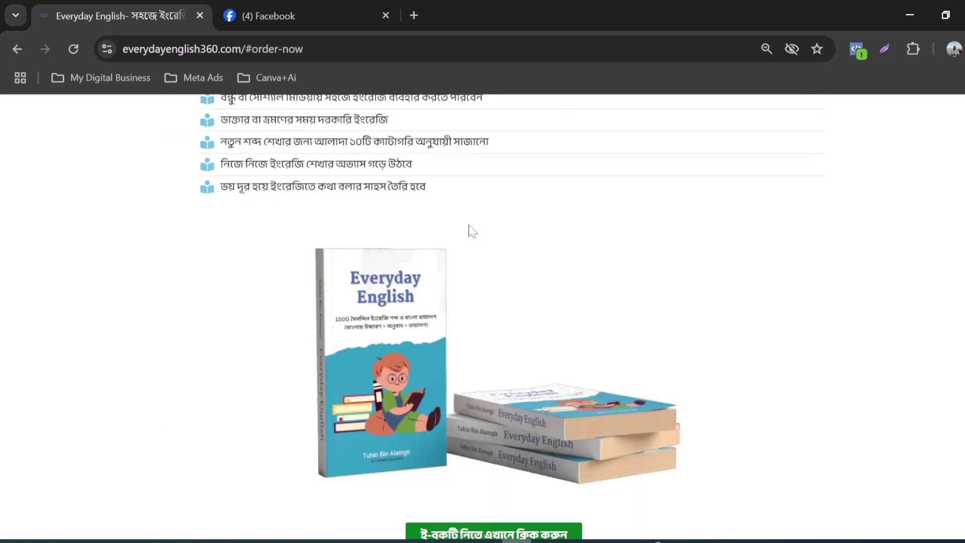
left_click(292, 13)
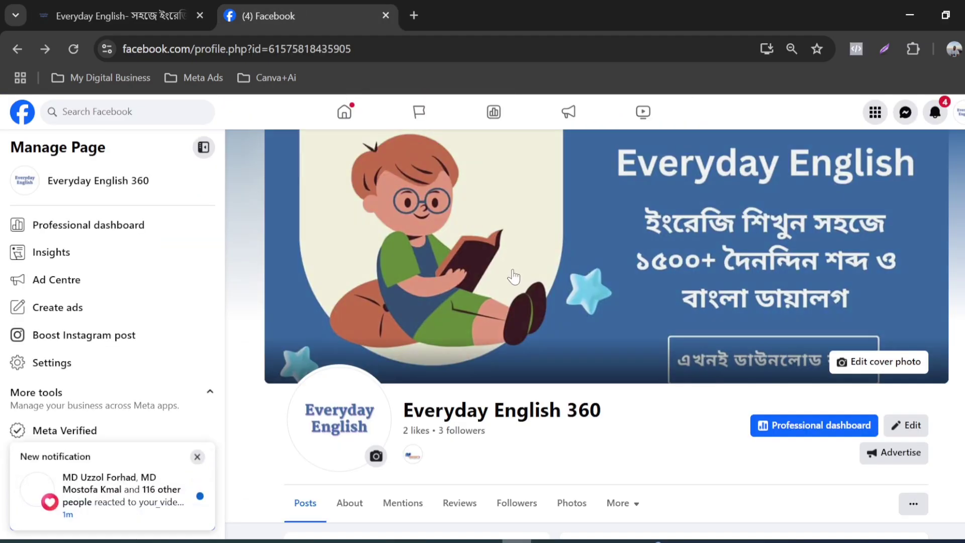
scroll(398, 345, "down", 3)
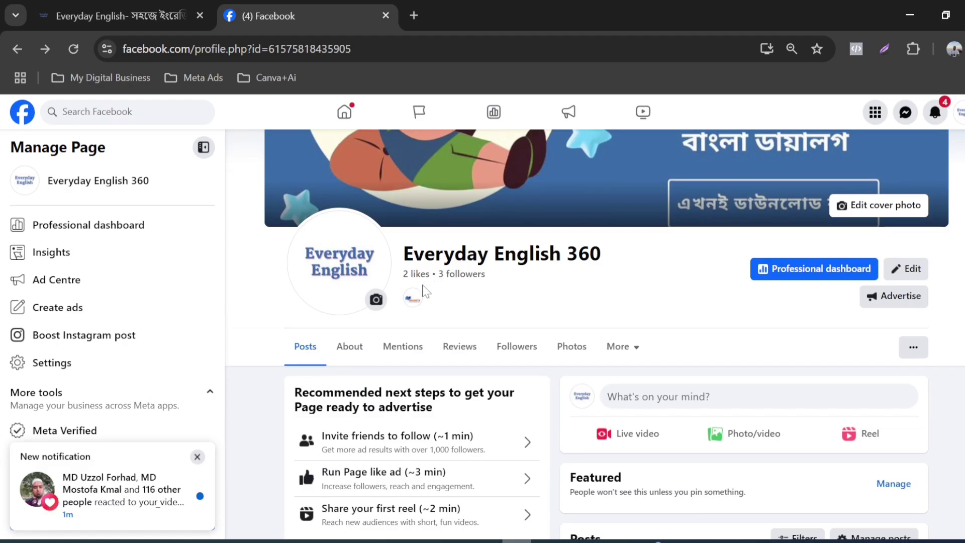
scroll(513, 312, "up", 3)
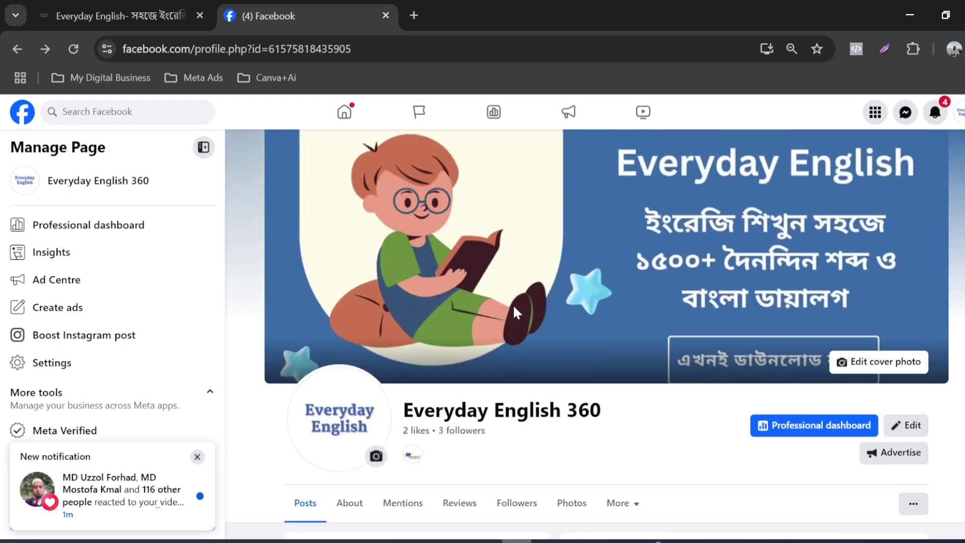
scroll(514, 312, "down", 3)
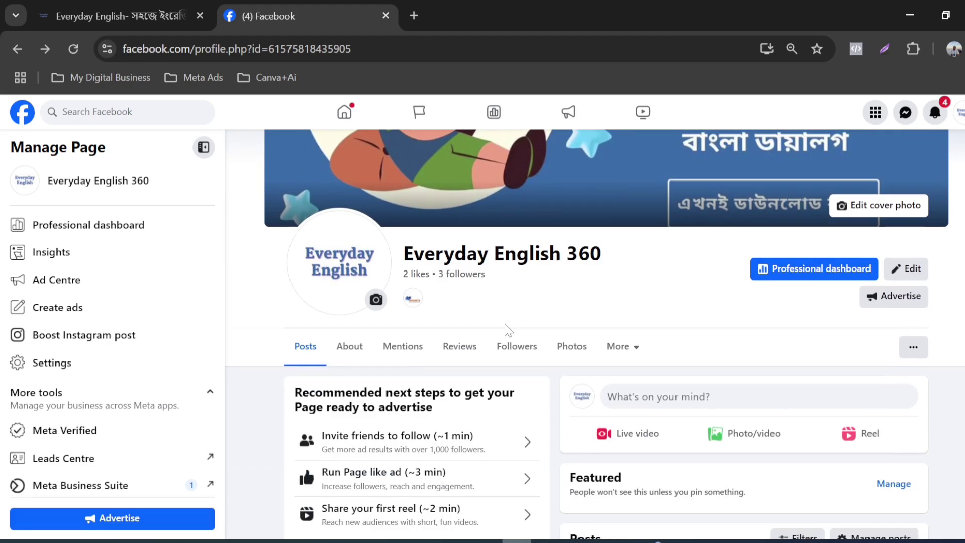
scroll(508, 329, "up", 3)
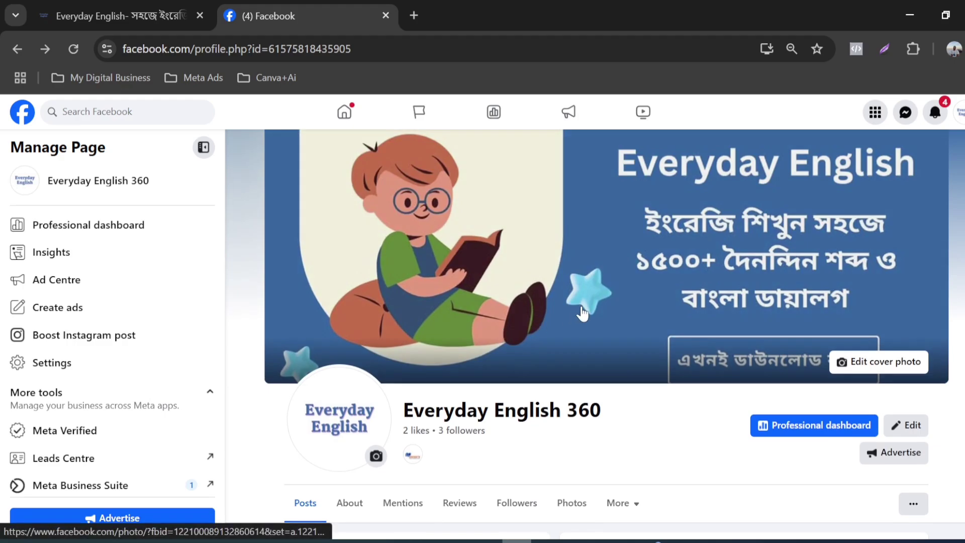
scroll(578, 326, "down", 3)
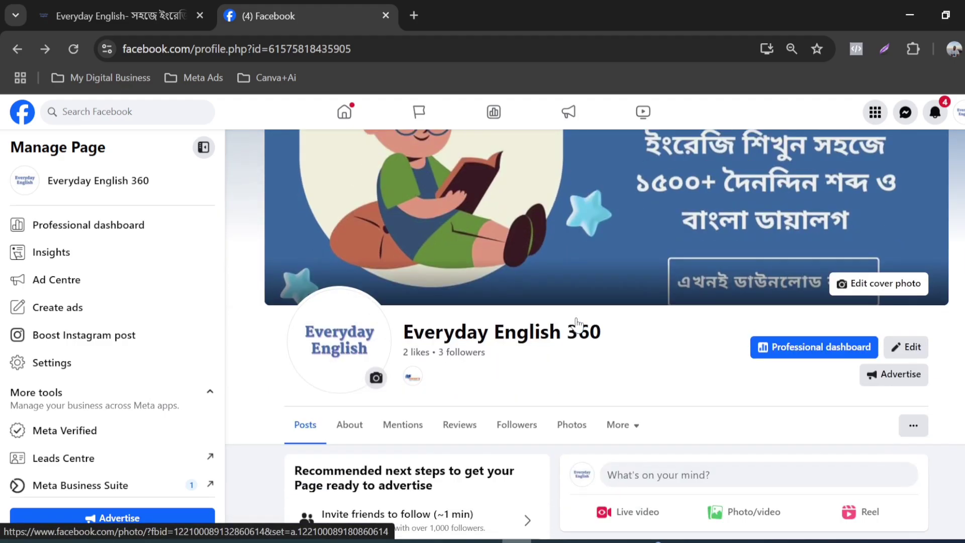
scroll(573, 325, "up", 2)
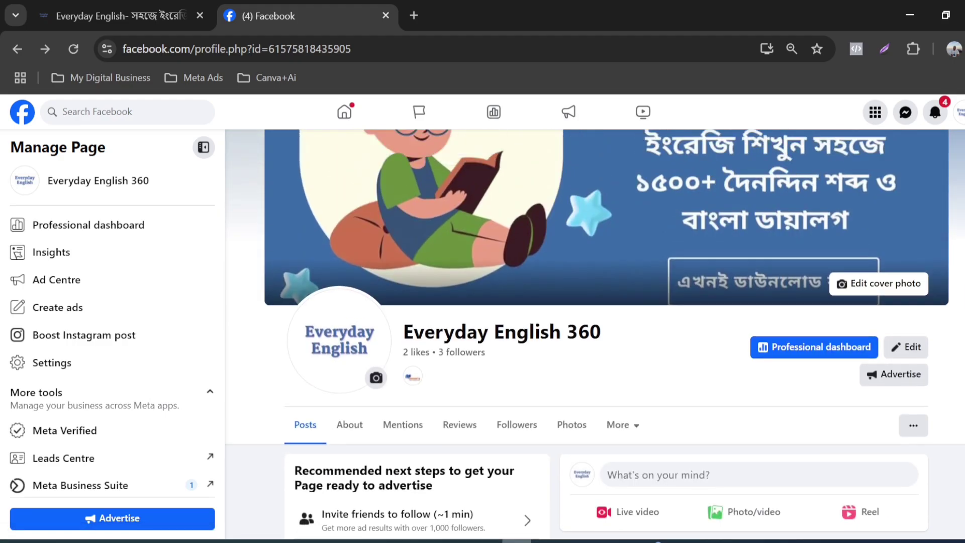
scroll(573, 337, "up", 2)
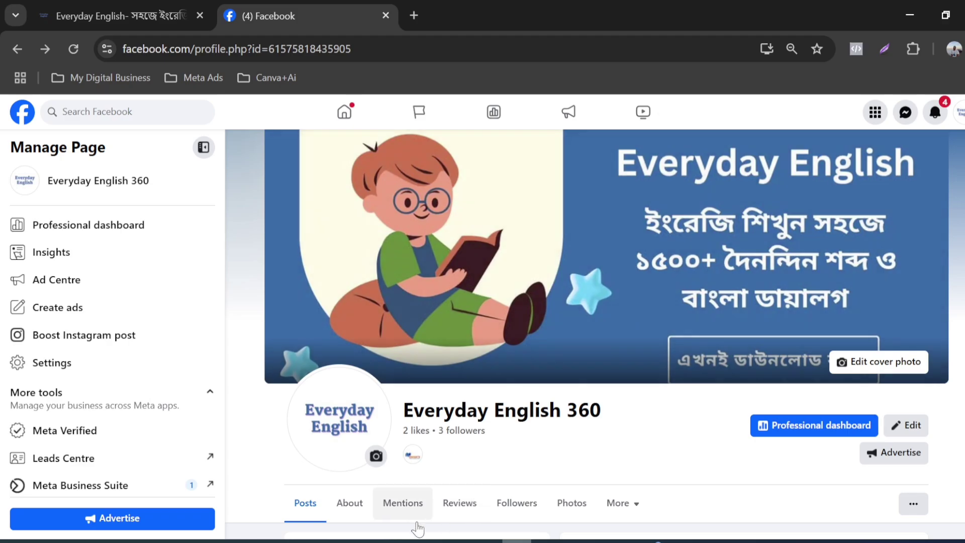
Step: Switch to the Coustomer Profile E-Book document in Word and examine its ads objective, ad set and ads budget entries
key("alt+Tab")
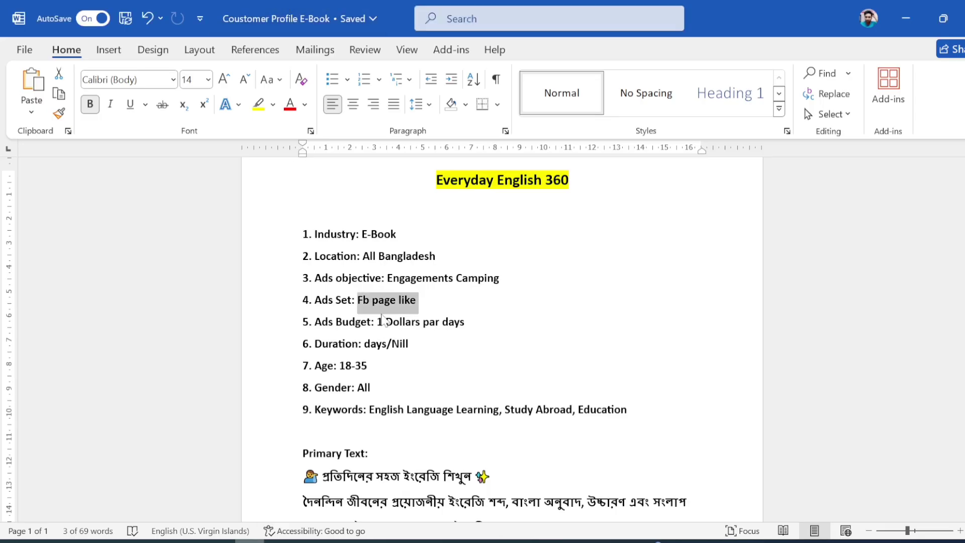
left_click(446, 277)
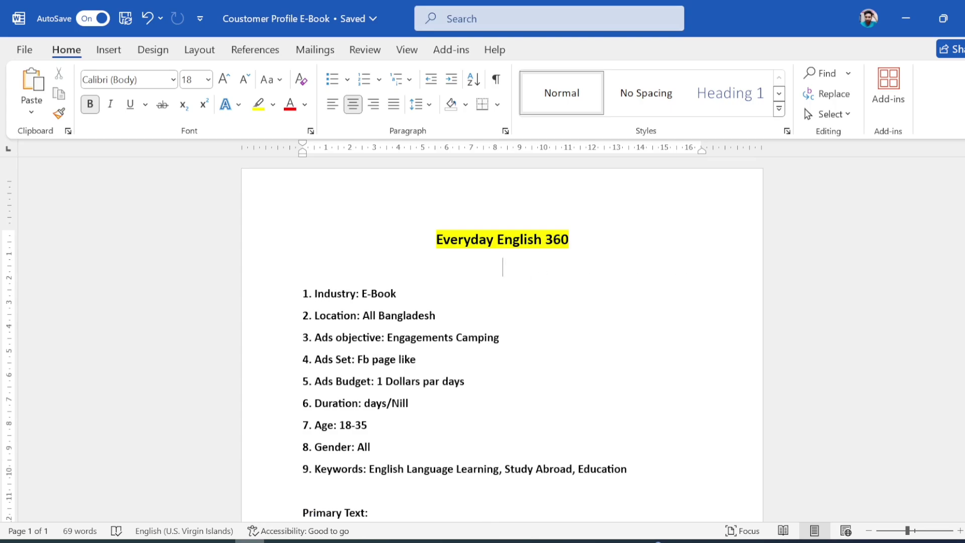
scroll(503, 339, "down", 1)
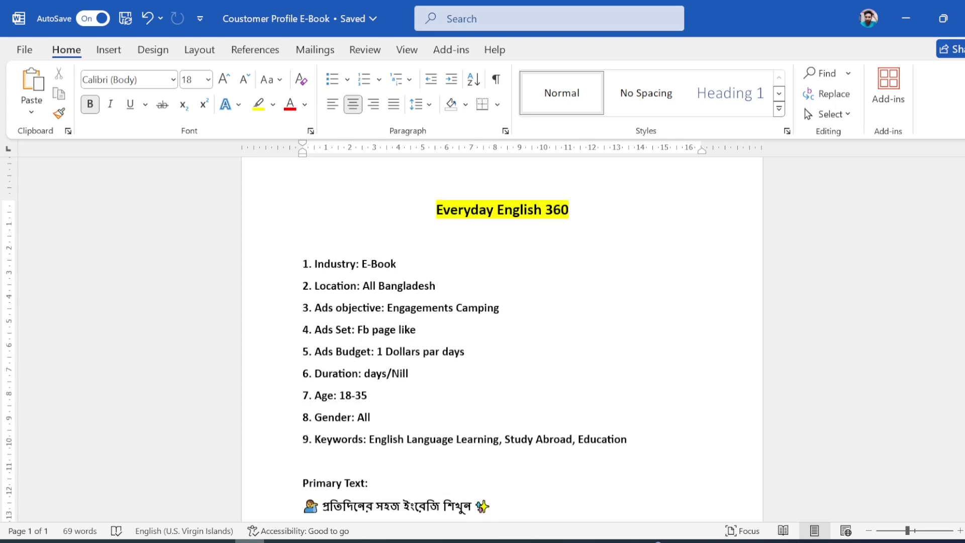
scroll(503, 339, "down", 1)
left_click_drag(311, 278, 504, 278)
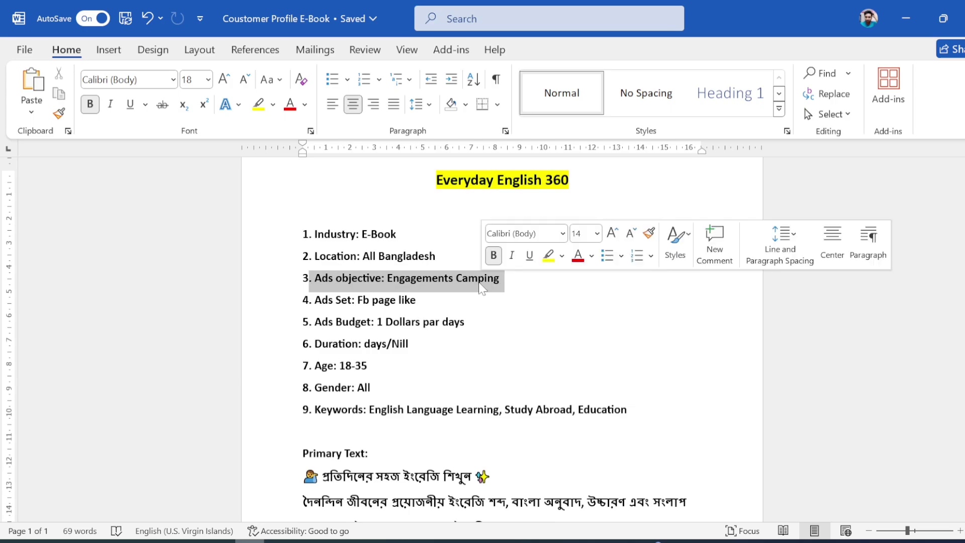
left_click_drag(314, 299, 456, 301)
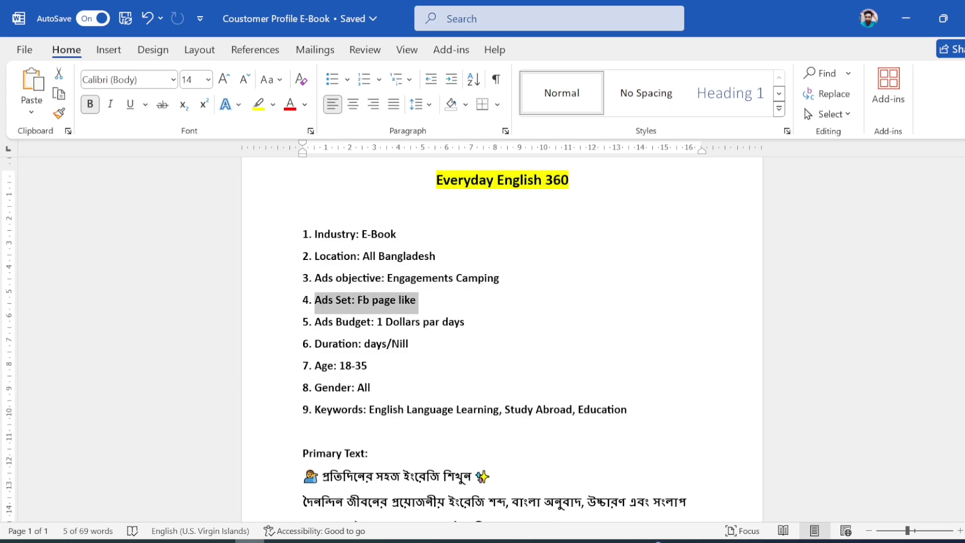
left_click(456, 301)
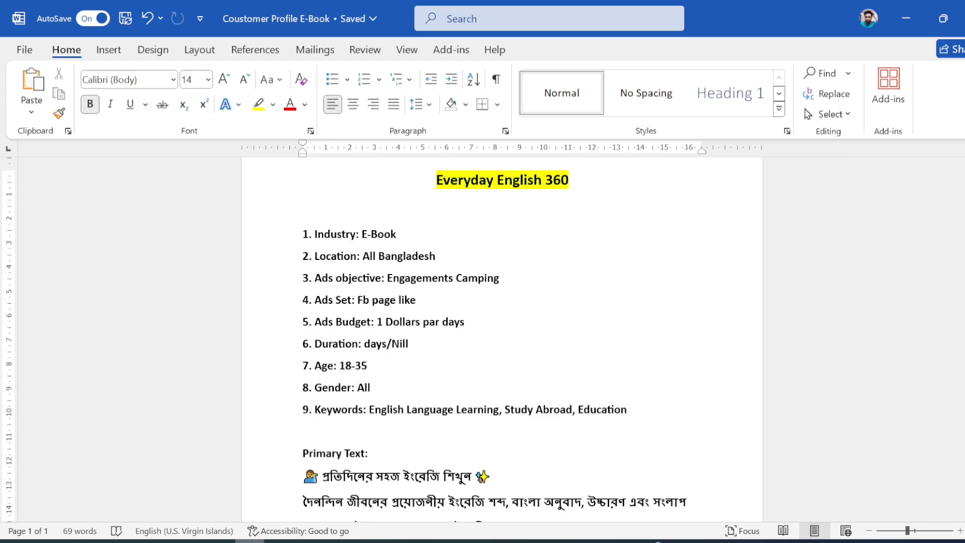
scroll(502, 337, "down", 1)
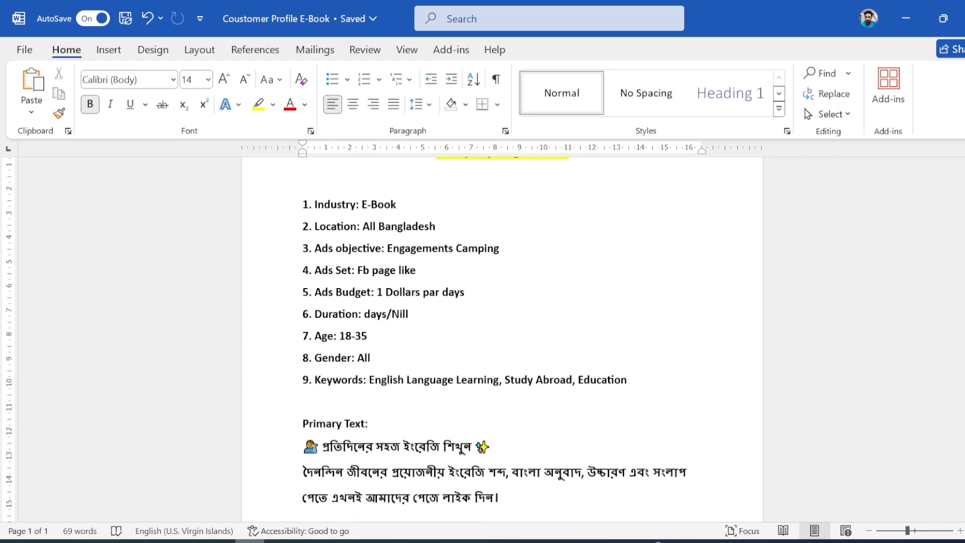
left_click_drag(377, 292, 467, 292)
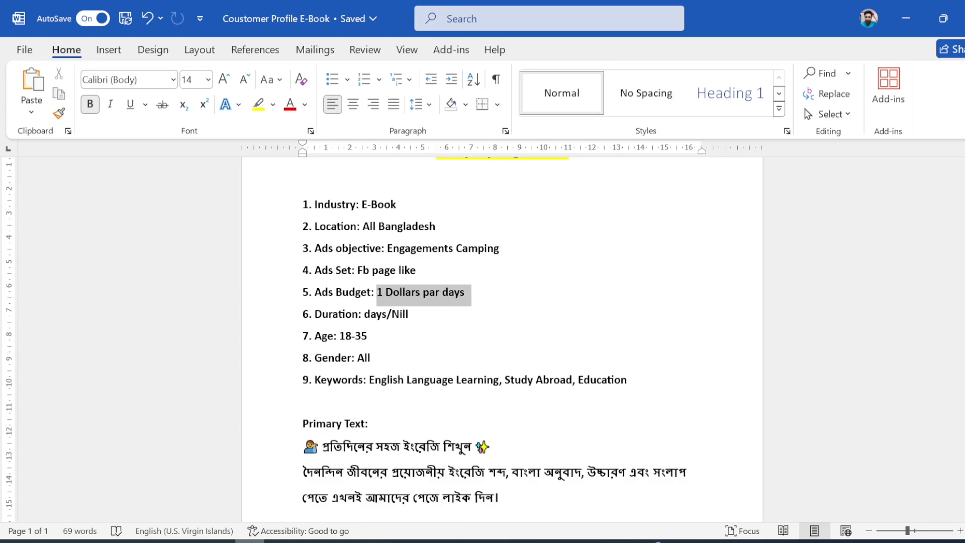
left_click(452, 310)
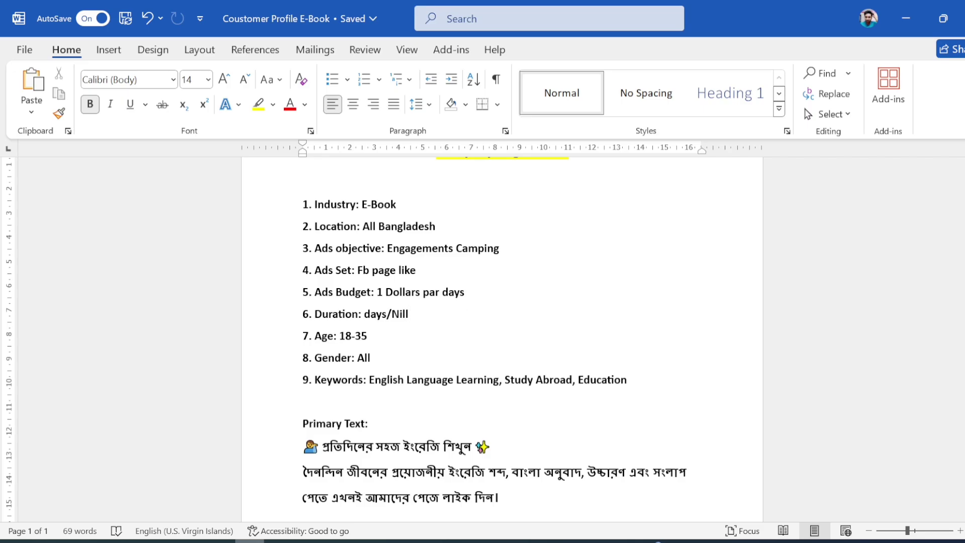
left_click_drag(371, 295, 383, 296)
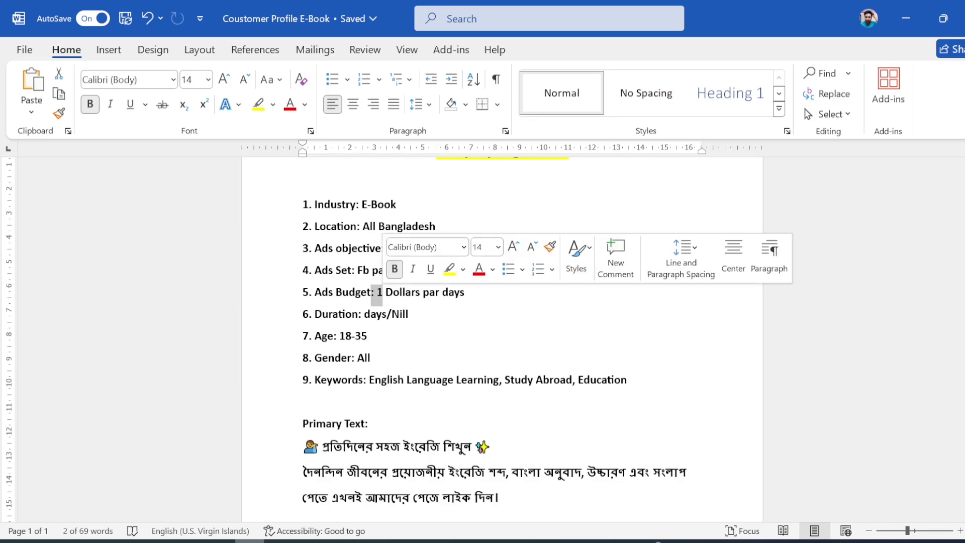
Step: Review the duration, age, gender, keywords and primary text in the Everyday English 360 campaign brief
left_click(365, 314)
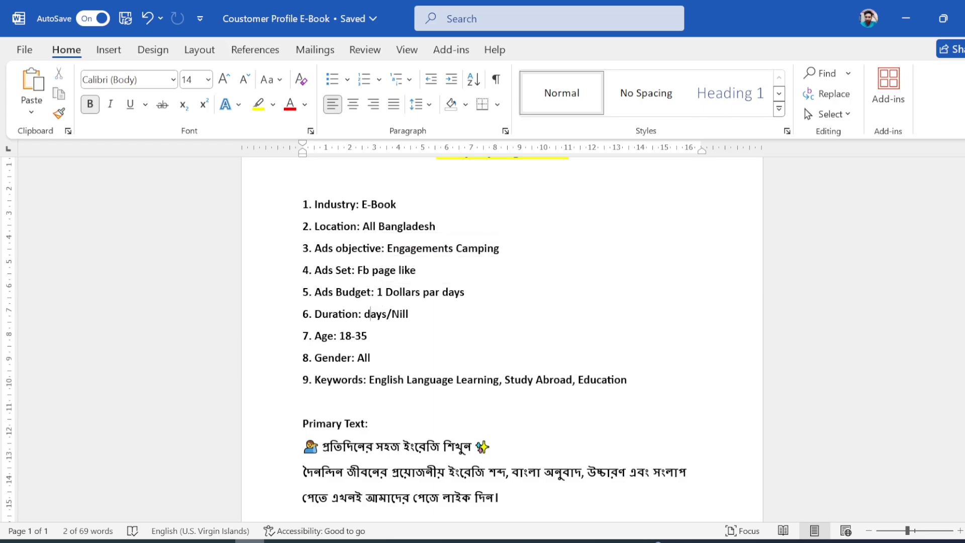
scroll(503, 332, "down", 1)
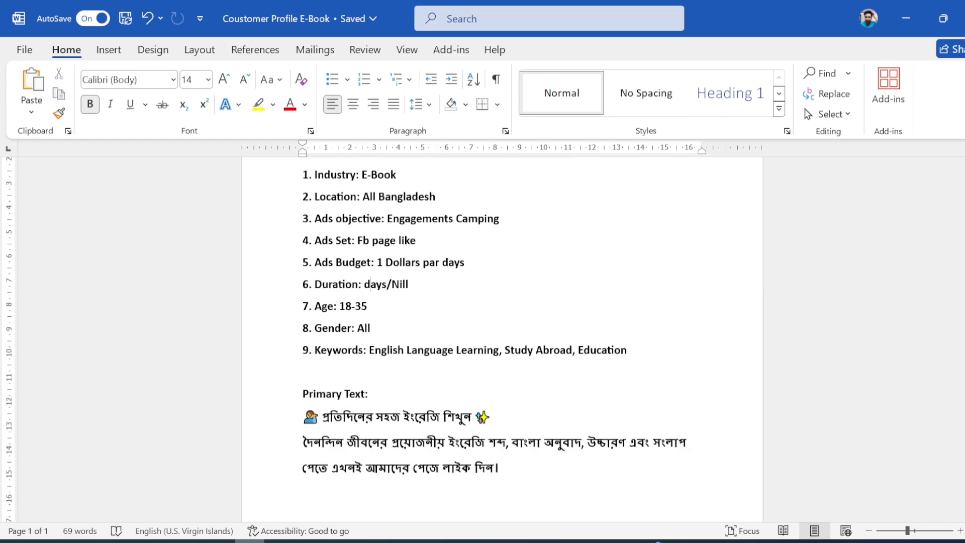
scroll(502, 332, "down", 1)
scroll(503, 332, "up", 3)
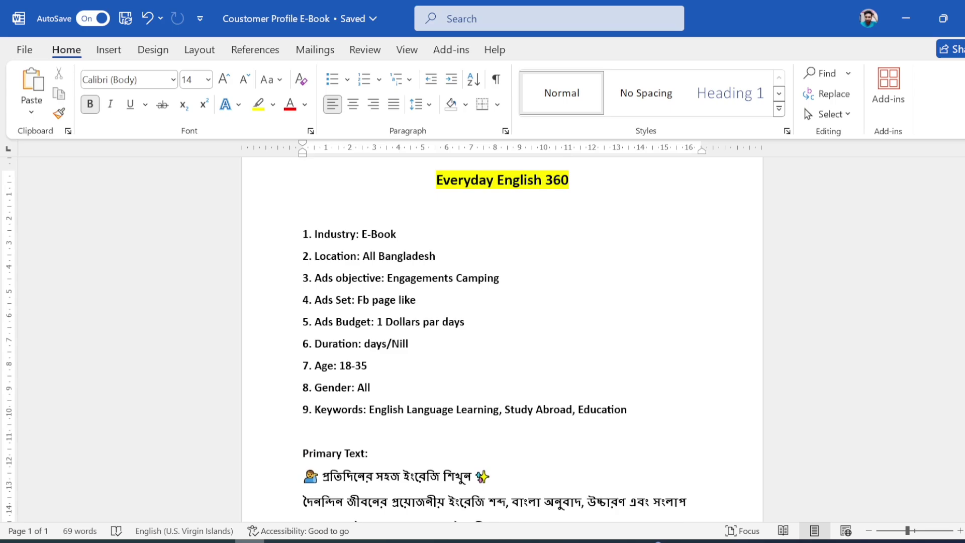
scroll(503, 332, "up", 1)
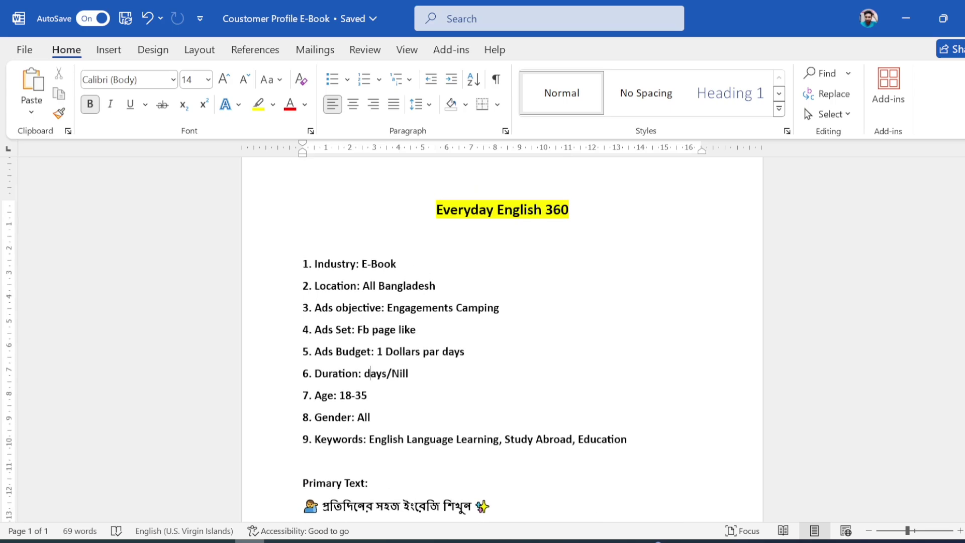
scroll(503, 332, "down", 1)
scroll(502, 332, "down", 1)
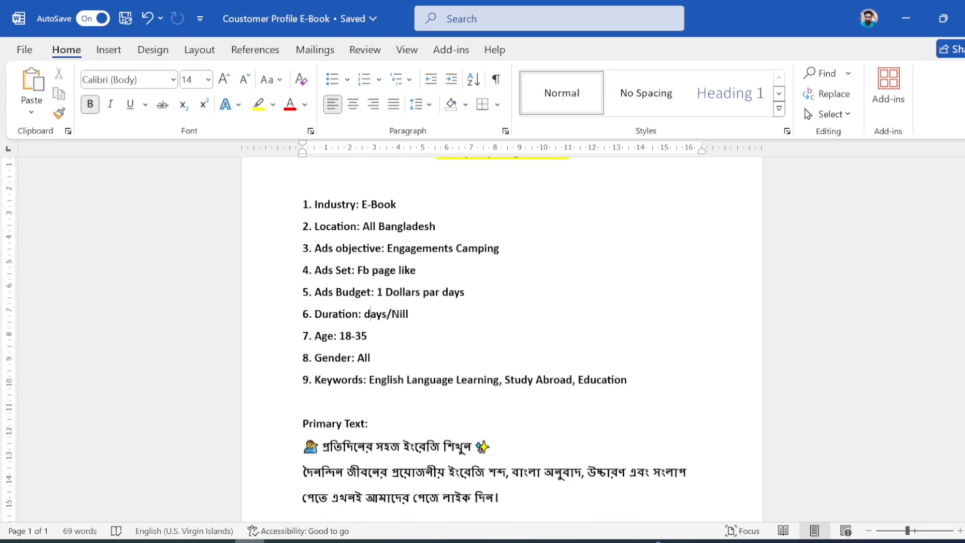
scroll(503, 332, "up", 1)
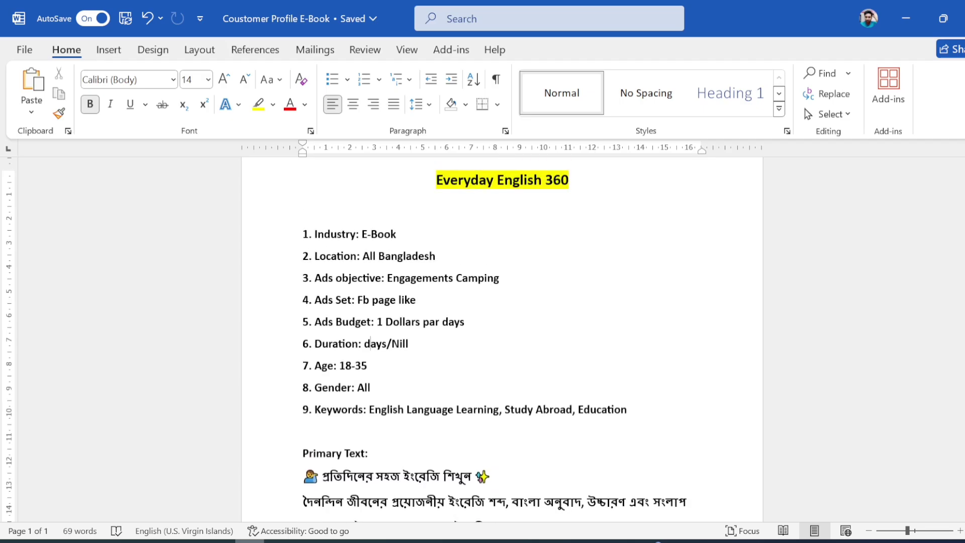
Step: Switch to Chrome, search for ads.manager/facebook.com in a new tab and open Facebook Ads Manager from the results
key("alt+Tab")
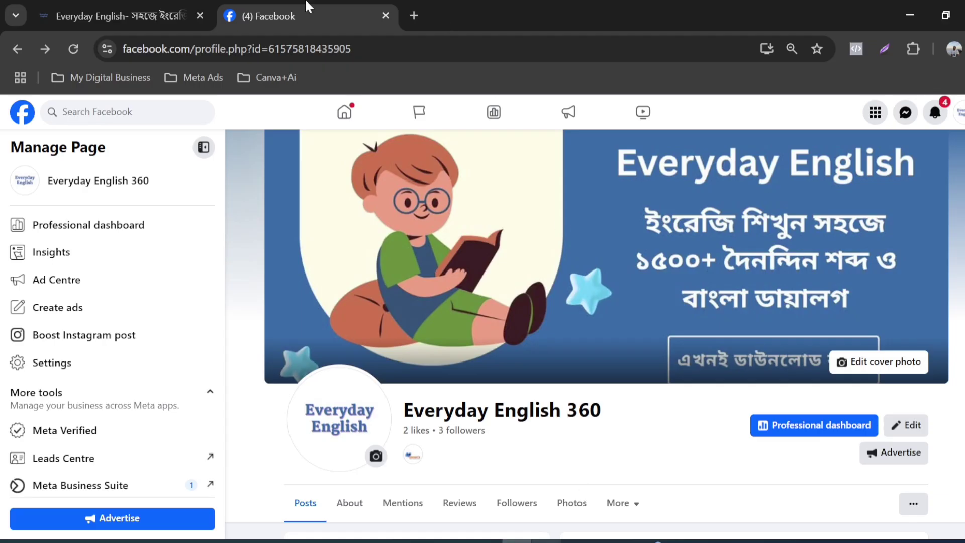
left_click(412, 8)
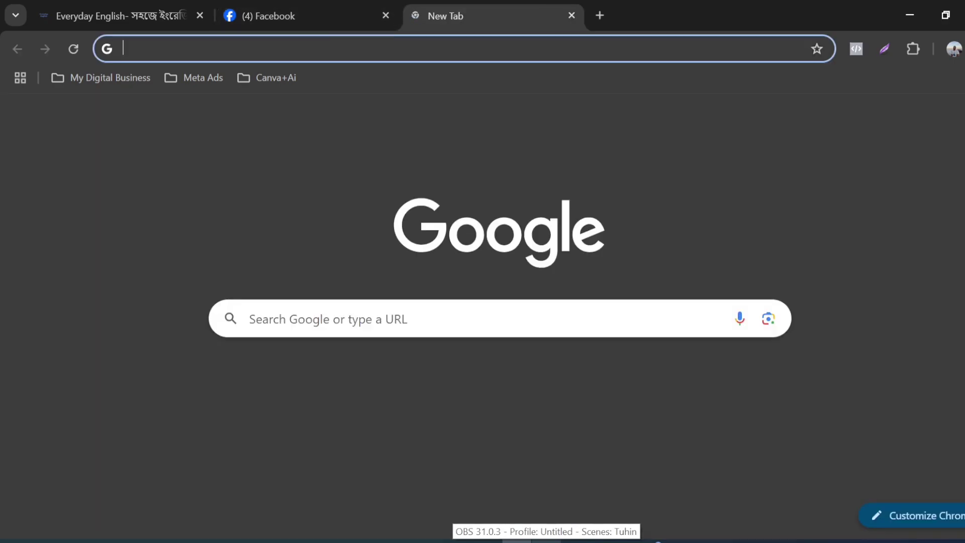
type("add")
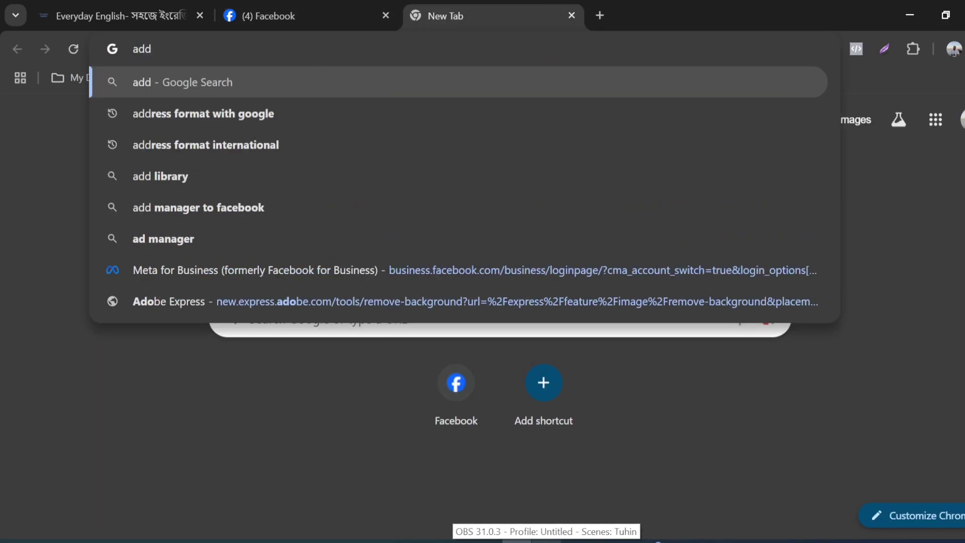
key("BackSpace")
type("s")
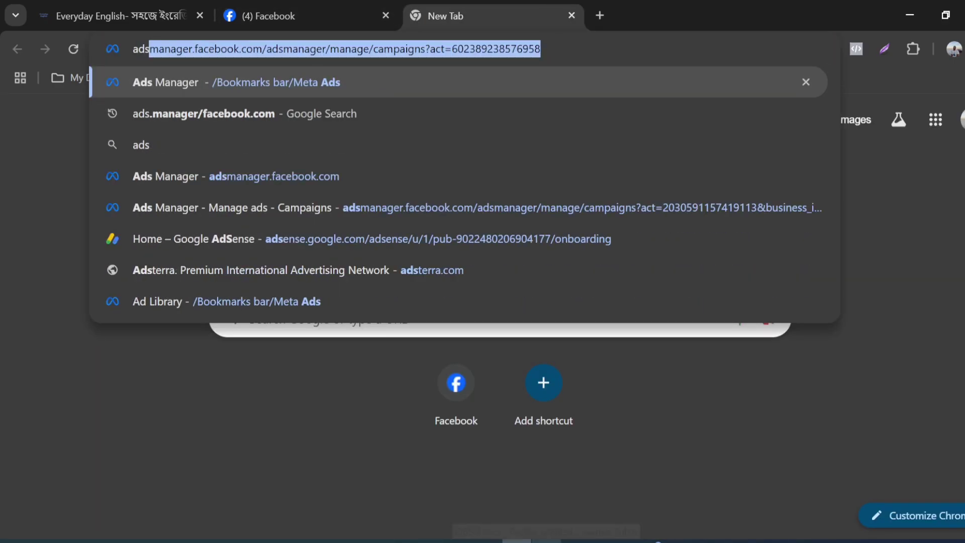
type(".m")
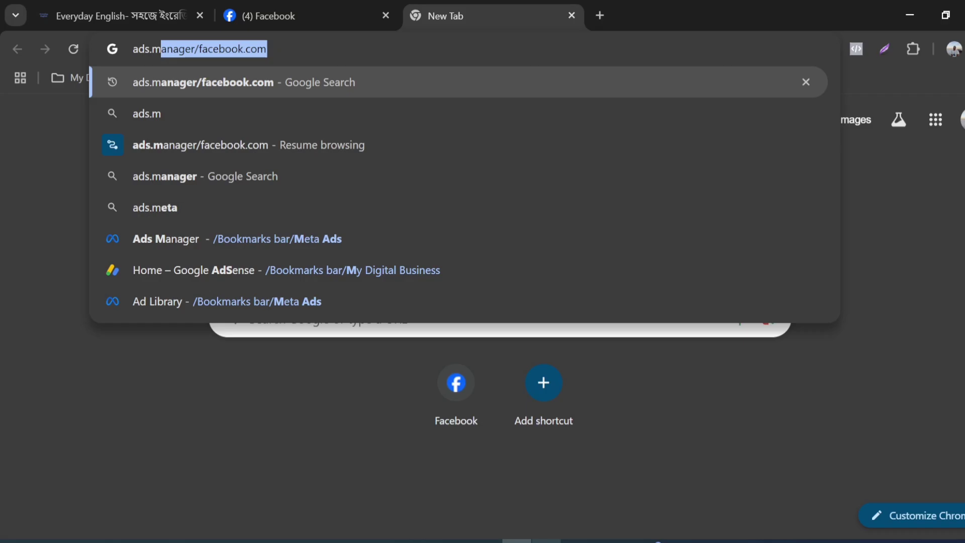
key("Return")
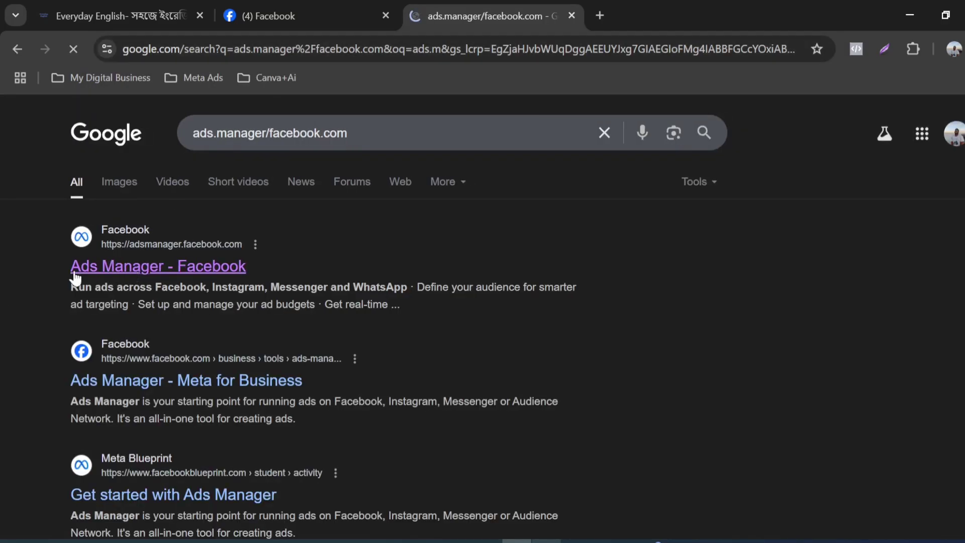
left_click(128, 270)
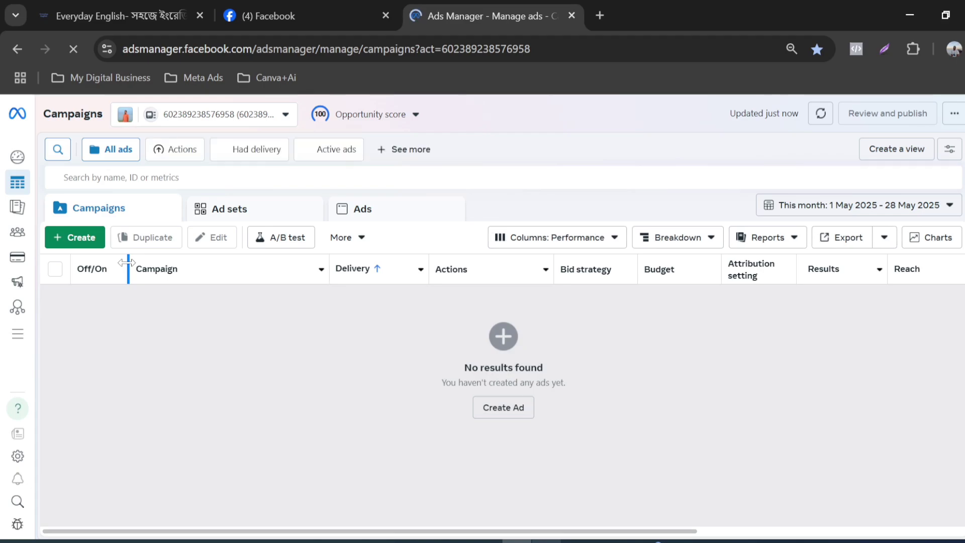
Step: Switch Ads Manager to the ad account of the business portfolio that has one ad account
left_click(283, 118)
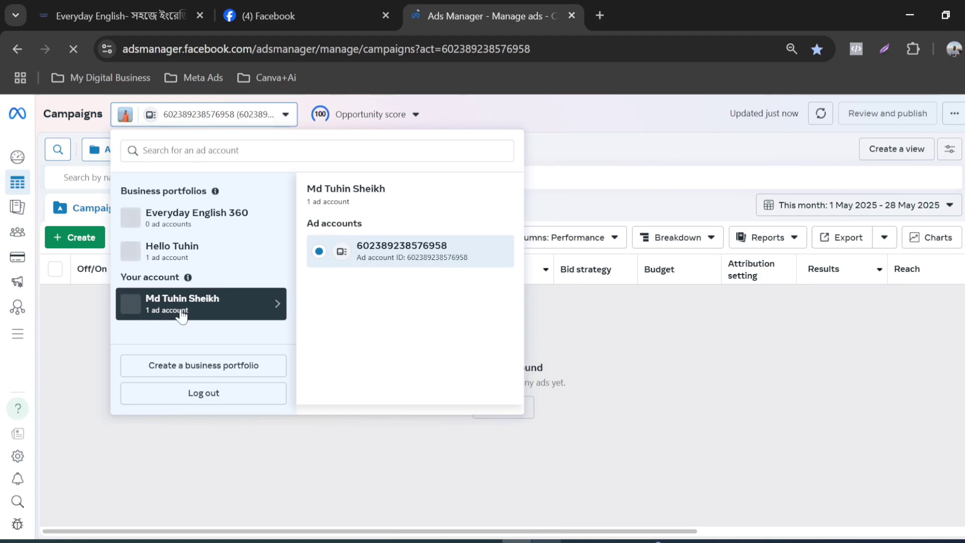
left_click(188, 260)
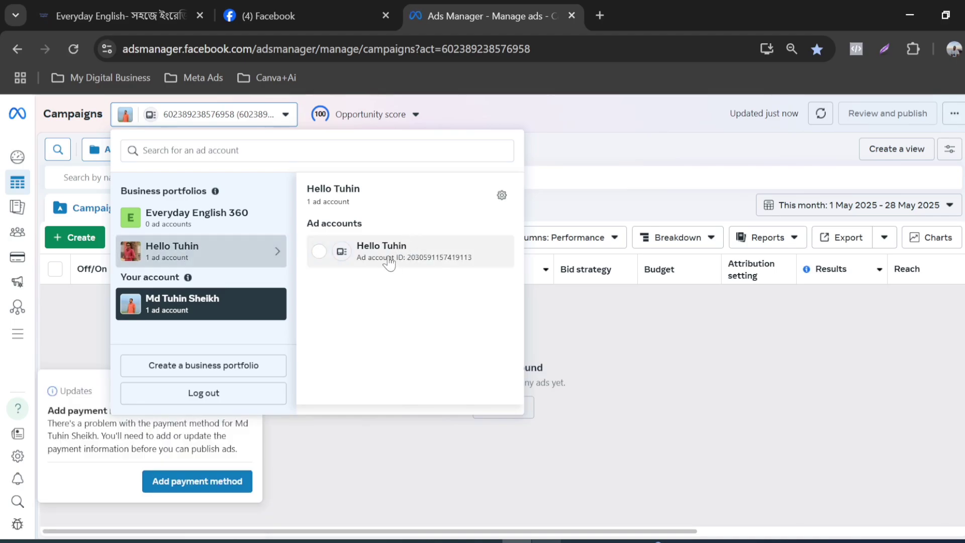
left_click(391, 261)
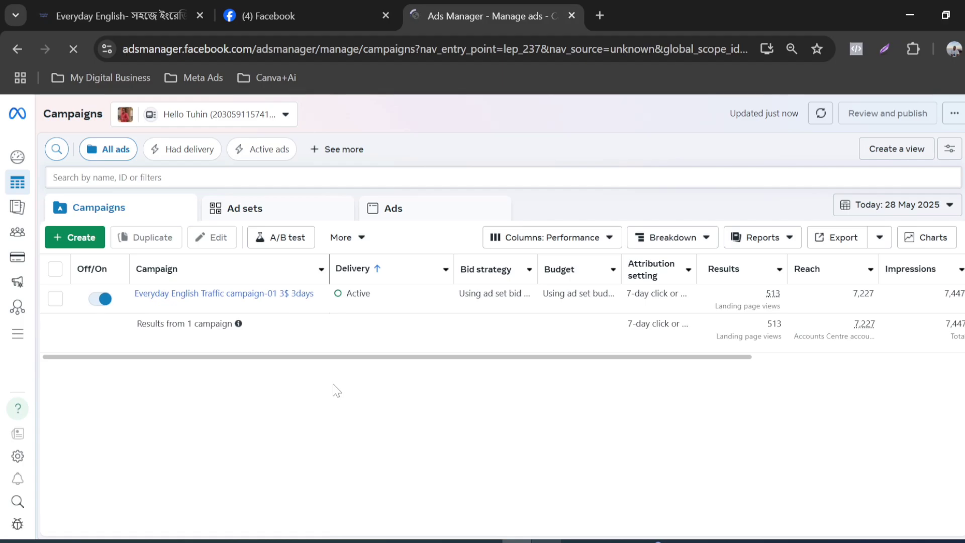
Step: Look over the Everyday English e-book landing page up to its header banner, then return to Ads Manager
left_click(121, 15)
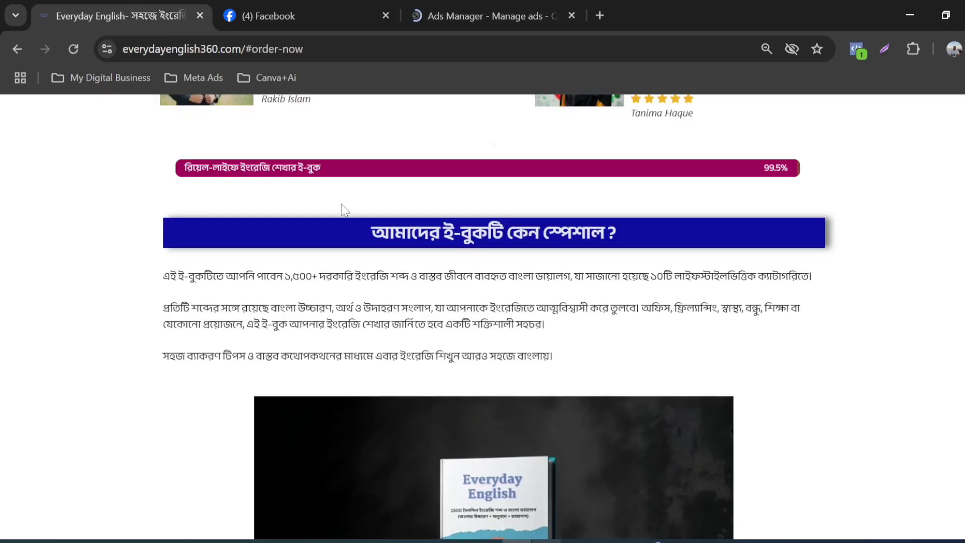
scroll(344, 208, "up", 3)
scroll(319, 243, "up", 20)
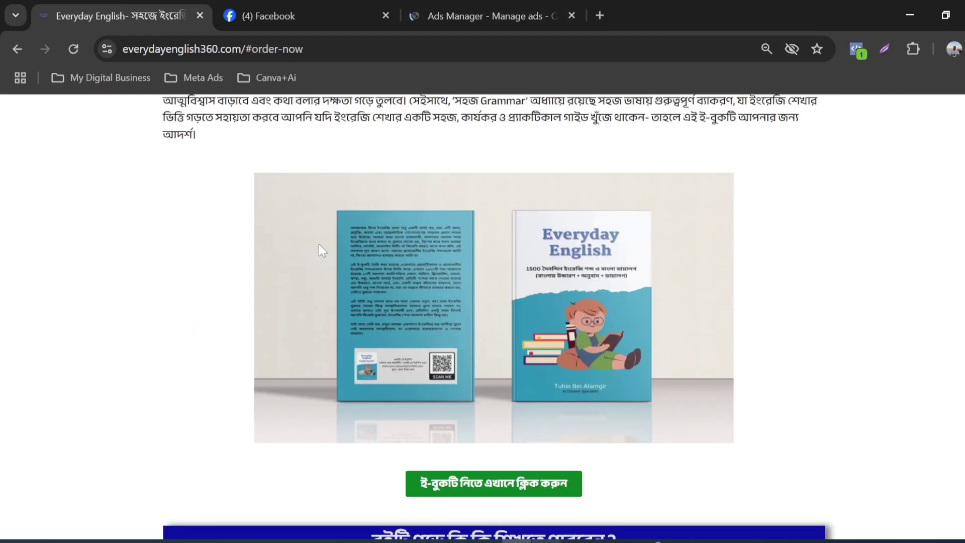
scroll(319, 243, "up", 15)
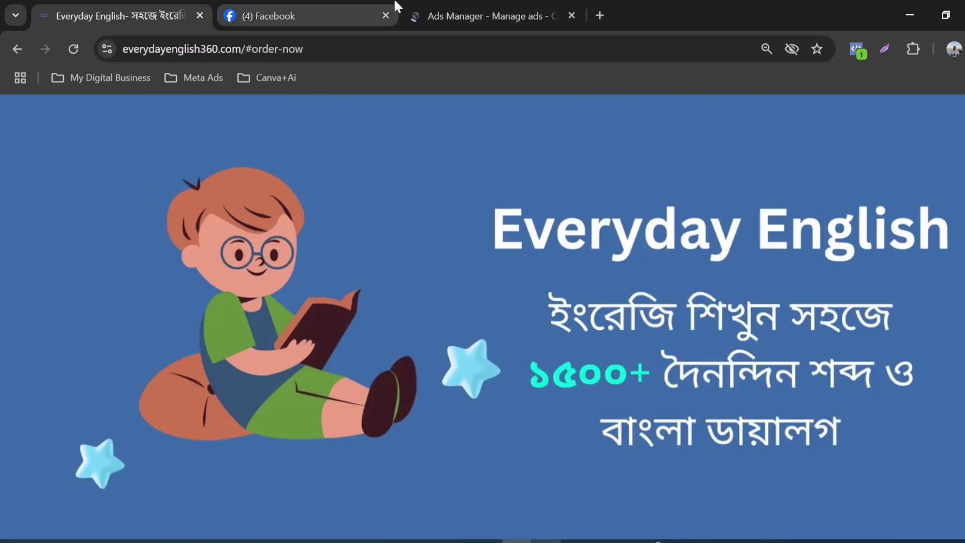
left_click(475, 6)
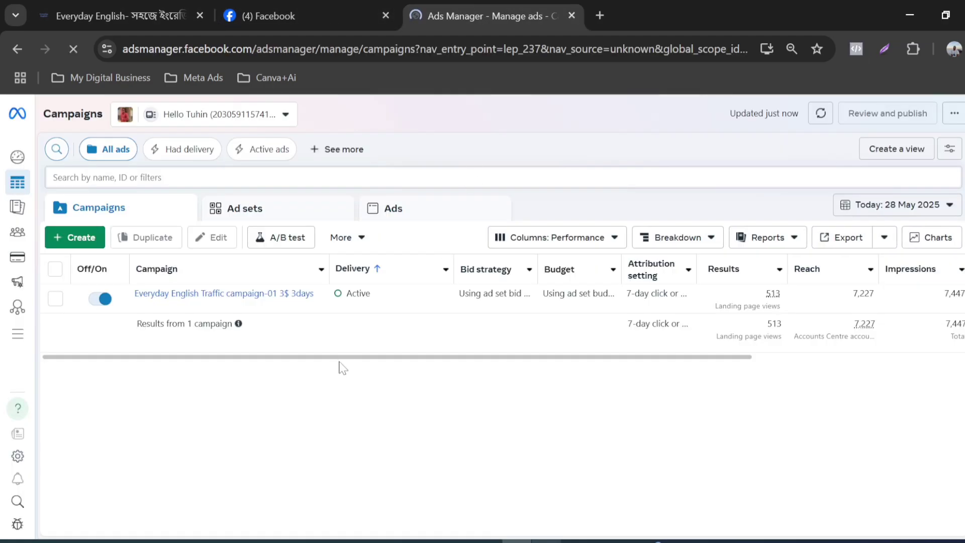
Step: Review the Everyday English 360 Facebook page and the reactions and comments on its video post
left_click(284, 6)
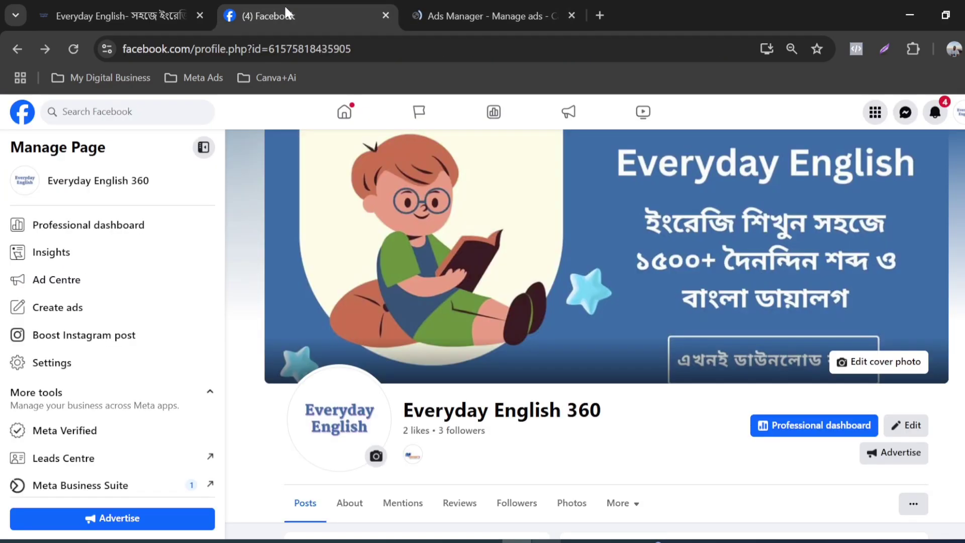
scroll(757, 408, "down", 15)
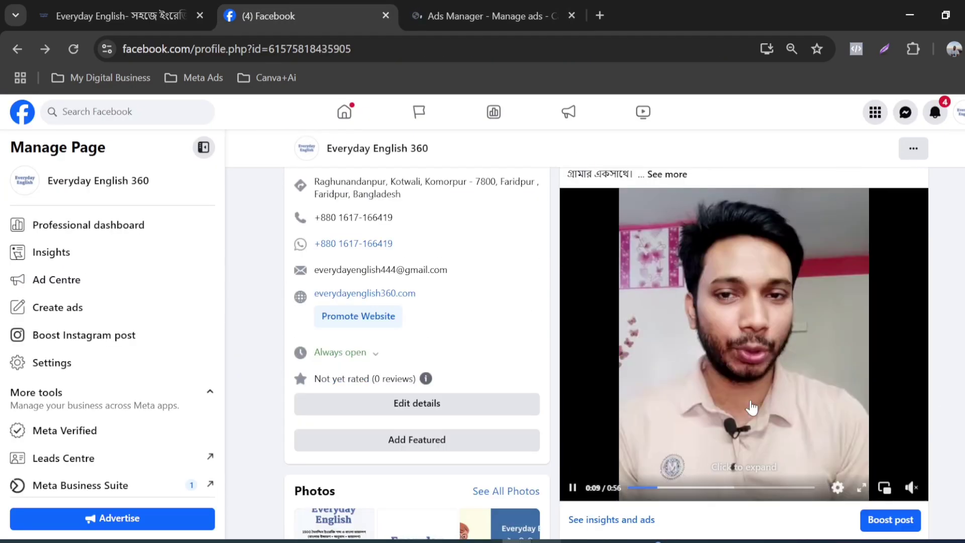
scroll(750, 397, "down", 3)
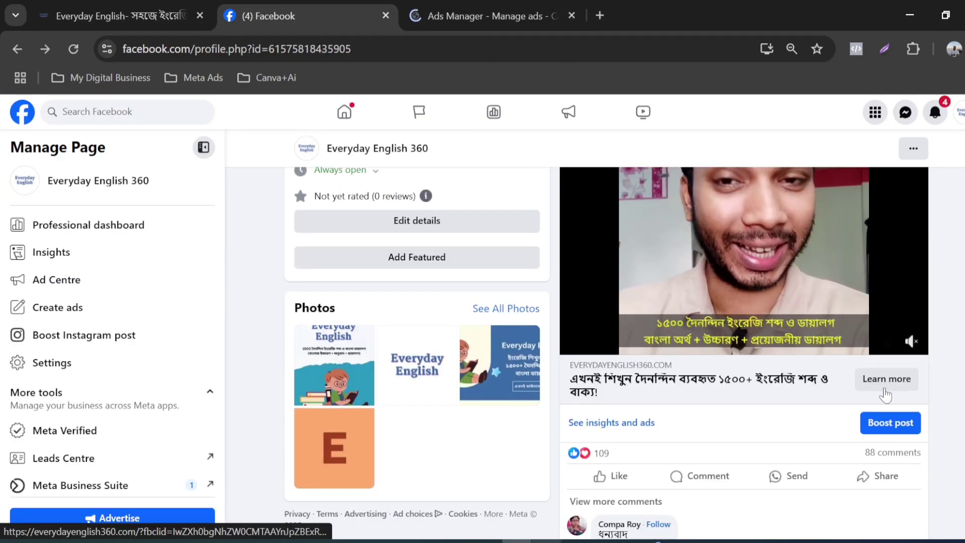
scroll(708, 428, "down", 2)
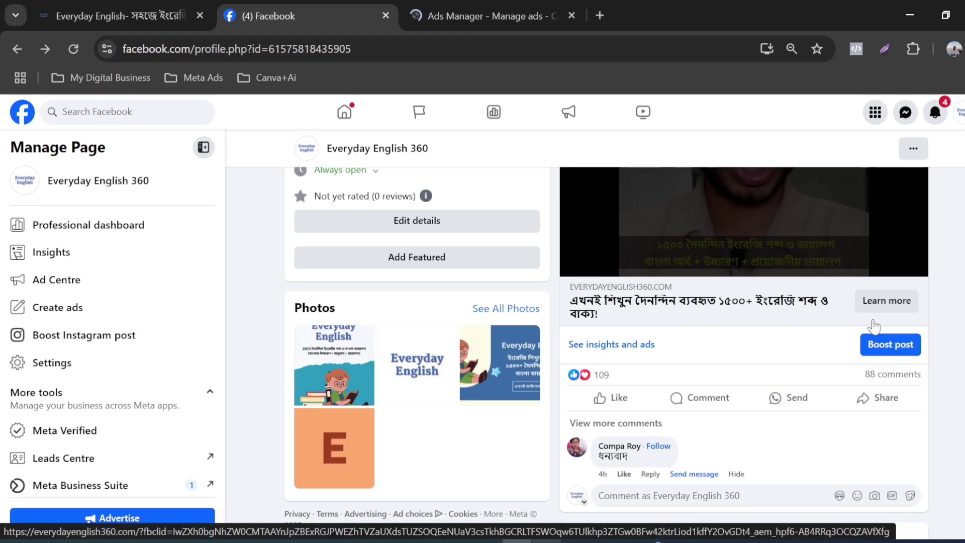
scroll(610, 387, "down", 2)
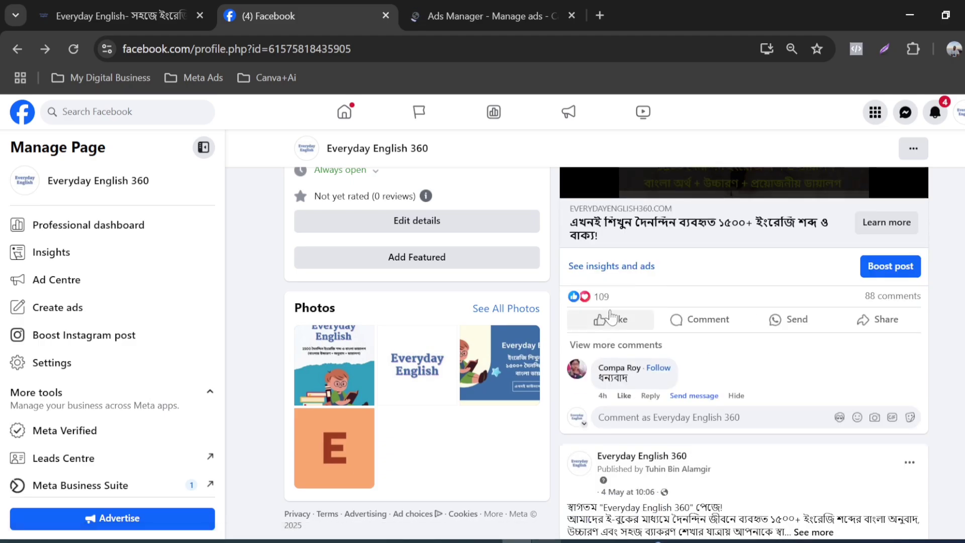
mouse_move(612, 320)
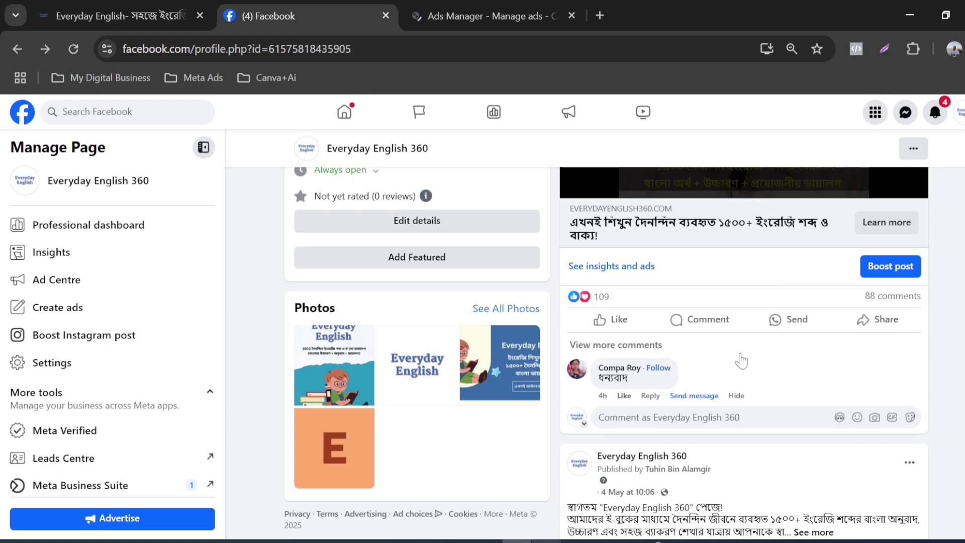
mouse_move(626, 292)
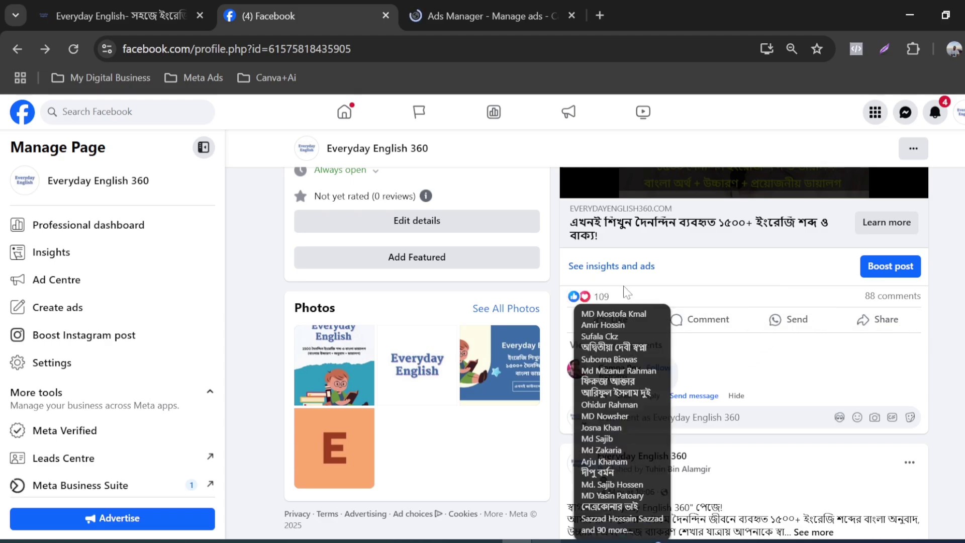
Step: Open the video post's insights and examine its views, reach, interactions, link clicks and audience retention
left_click(592, 266)
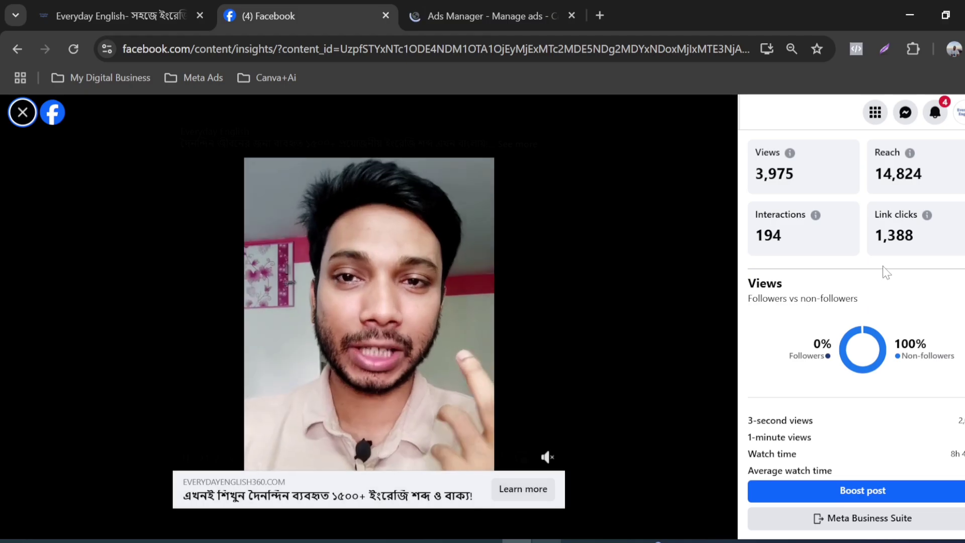
scroll(887, 272, "down", 1)
scroll(885, 292, "down", 3)
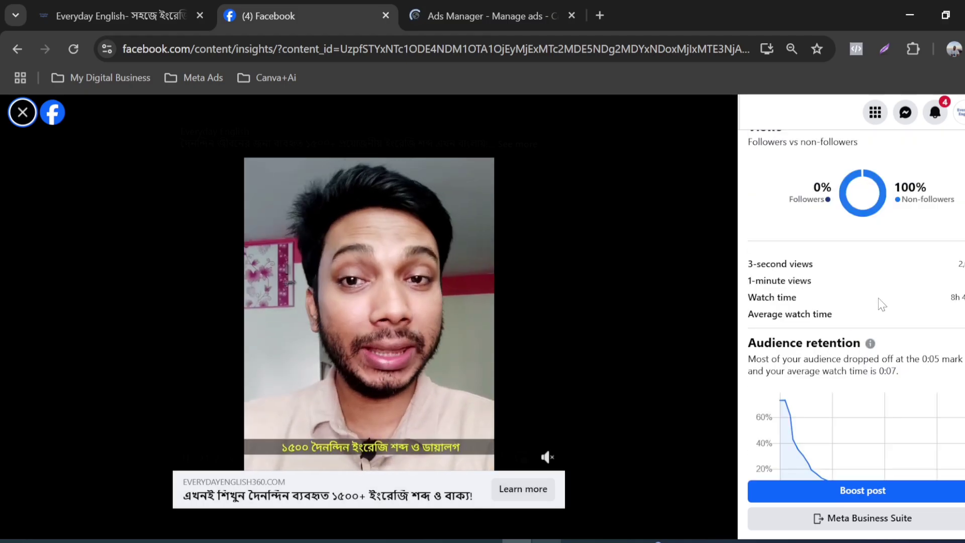
scroll(883, 304, "up", 2)
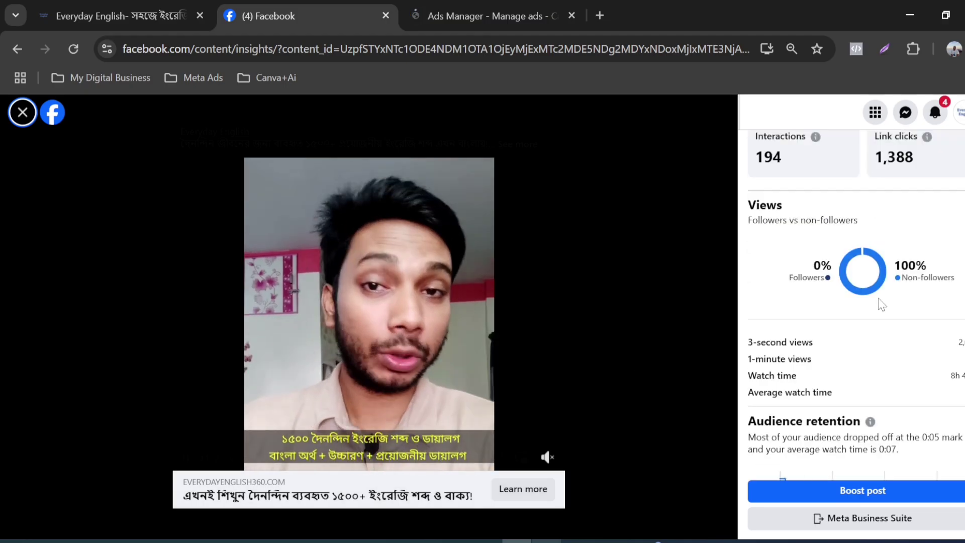
scroll(883, 304, "up", 2)
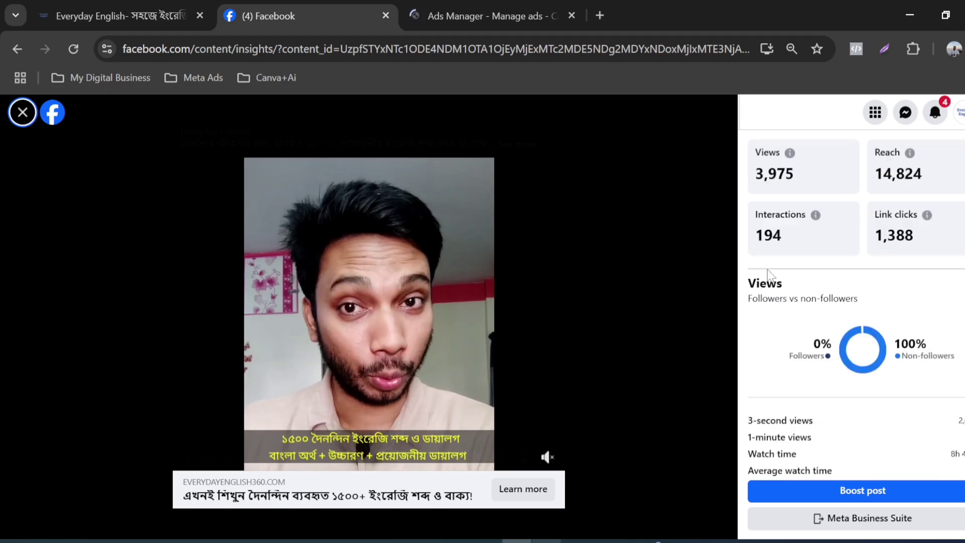
scroll(858, 345, "down", 2)
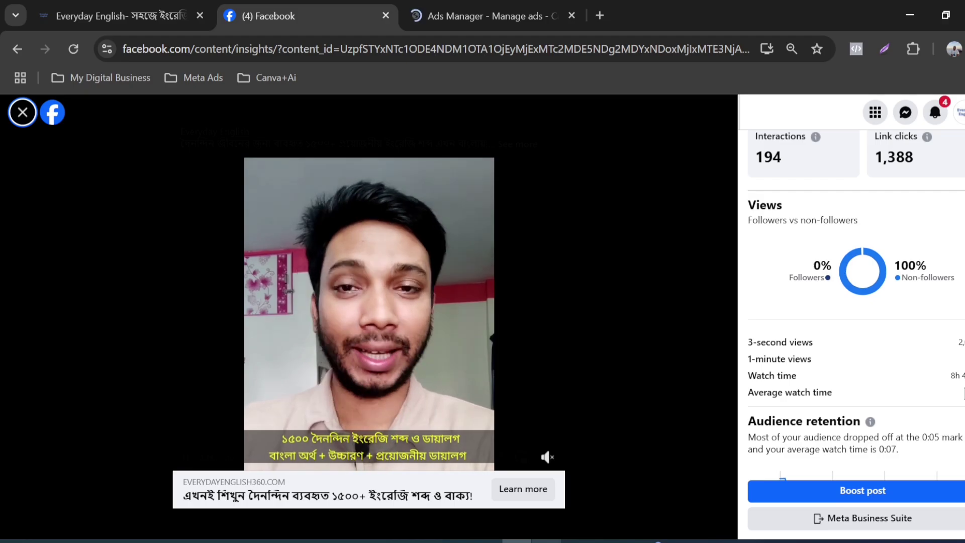
scroll(963, 392, "down", 3)
scroll(963, 390, "up", 5)
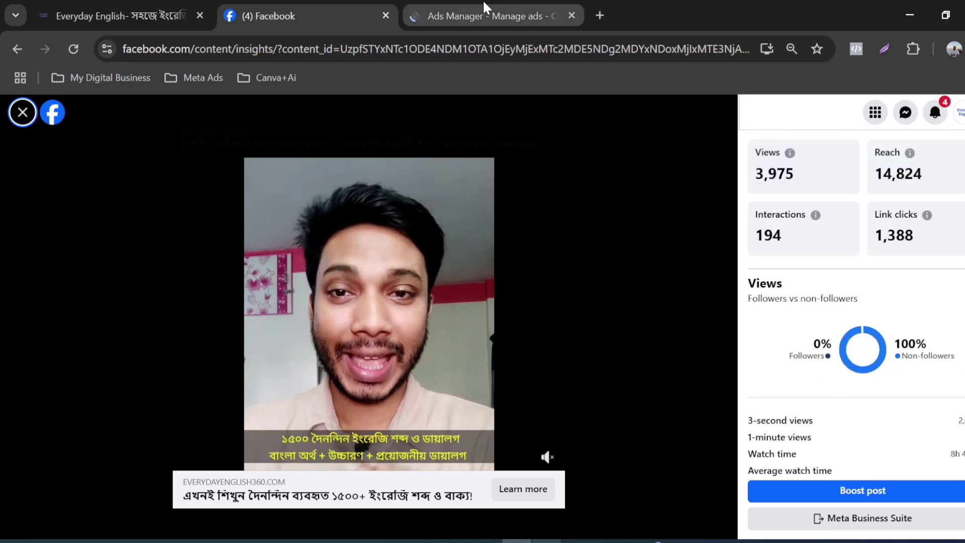
Step: Return to Ads Manager and start creating a new campaign
left_click(485, 7)
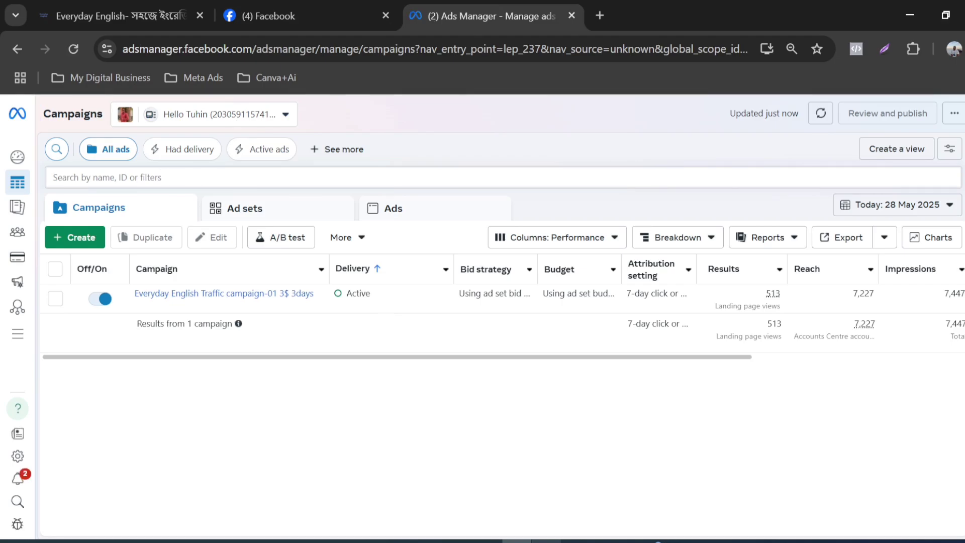
left_click(85, 239)
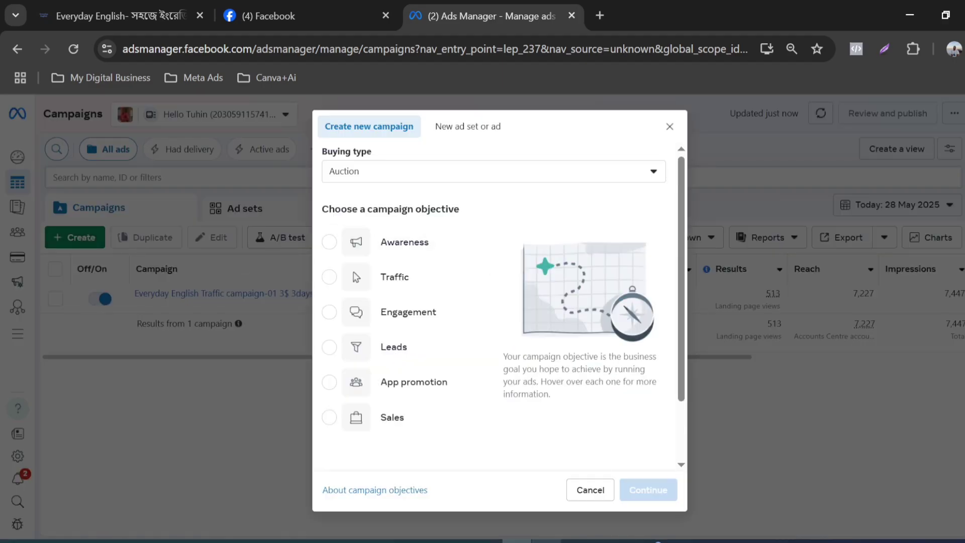
Step: Compare what the Awareness, Traffic, Engagement, Leads, App promotion and Sales campaign objectives are good for
mouse_move(355, 247)
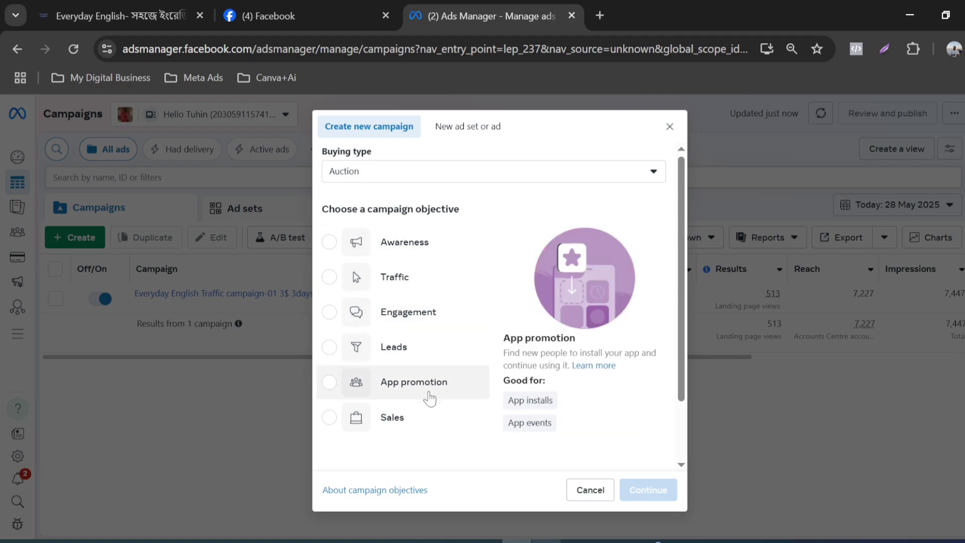
left_click(329, 243)
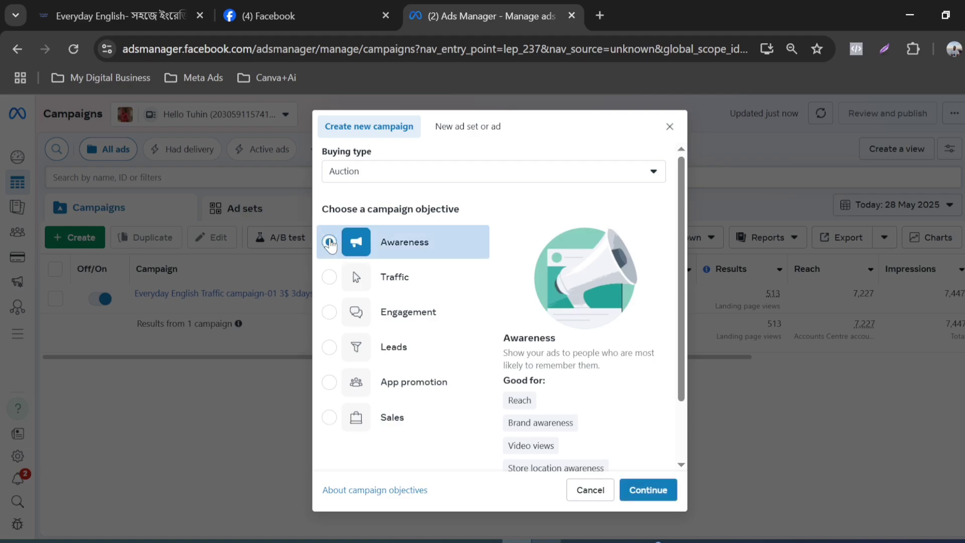
mouse_move(528, 405)
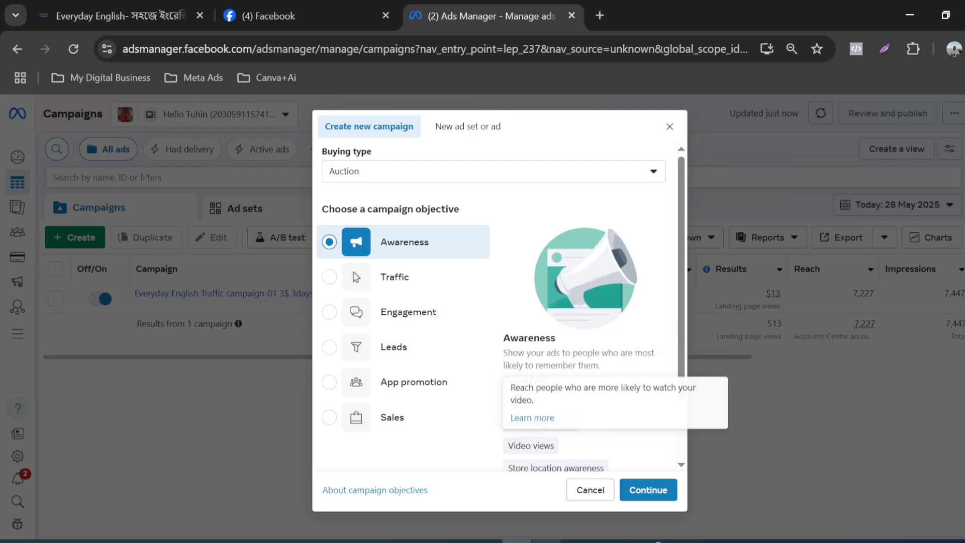
mouse_move(548, 470)
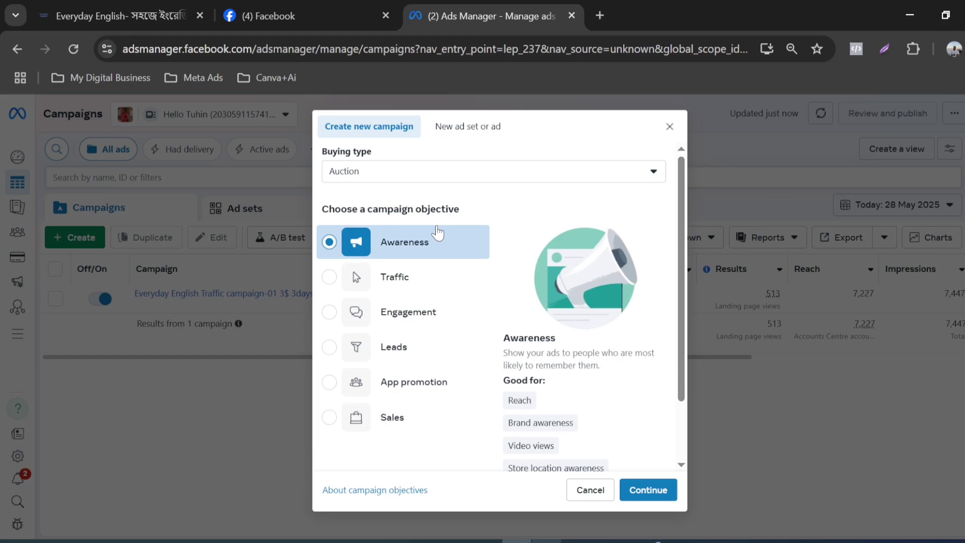
left_click(336, 277)
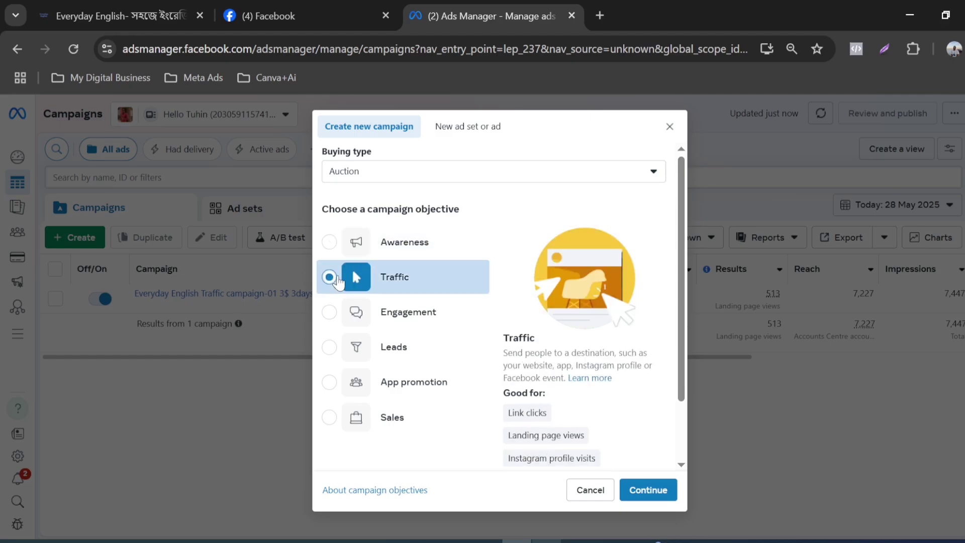
mouse_move(100, 6)
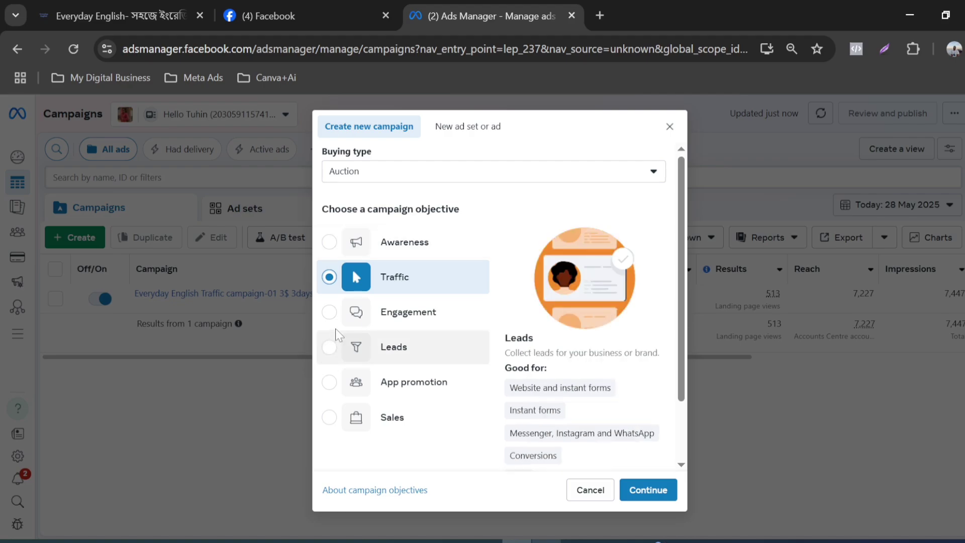
left_click(330, 313)
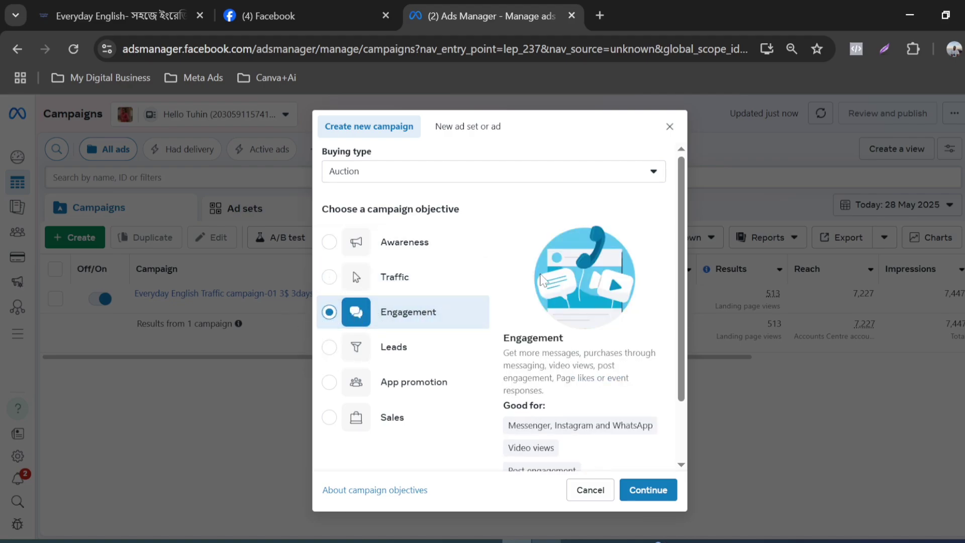
scroll(406, 324, "down", 2)
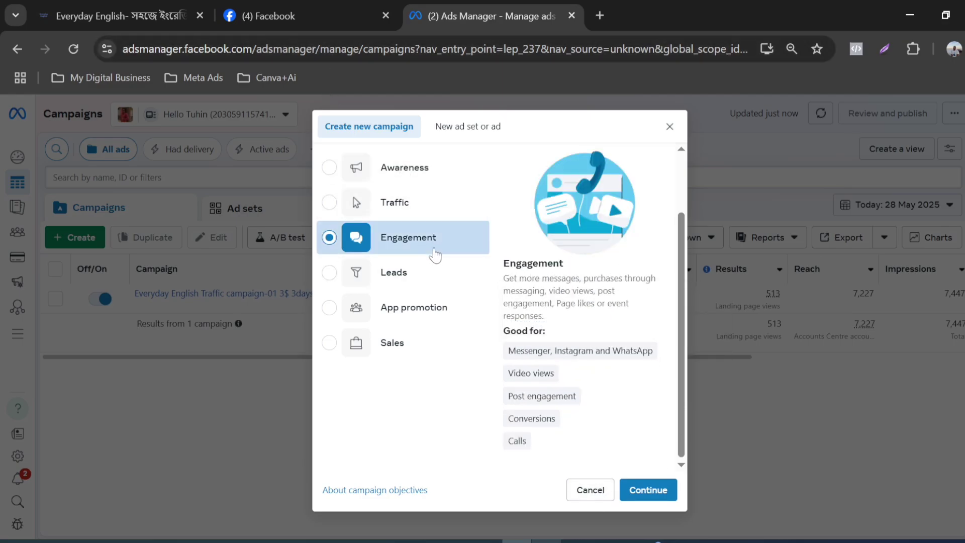
left_click(329, 276)
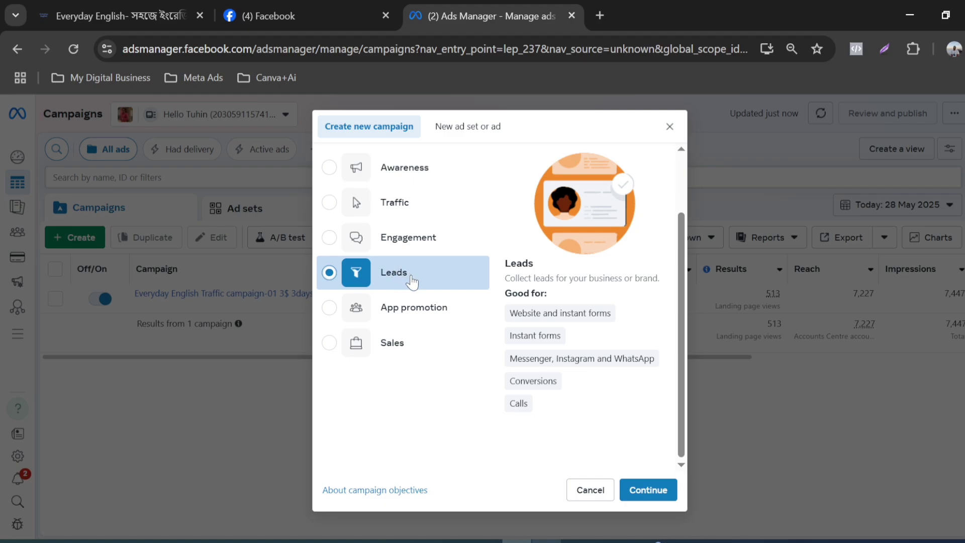
left_click(332, 310)
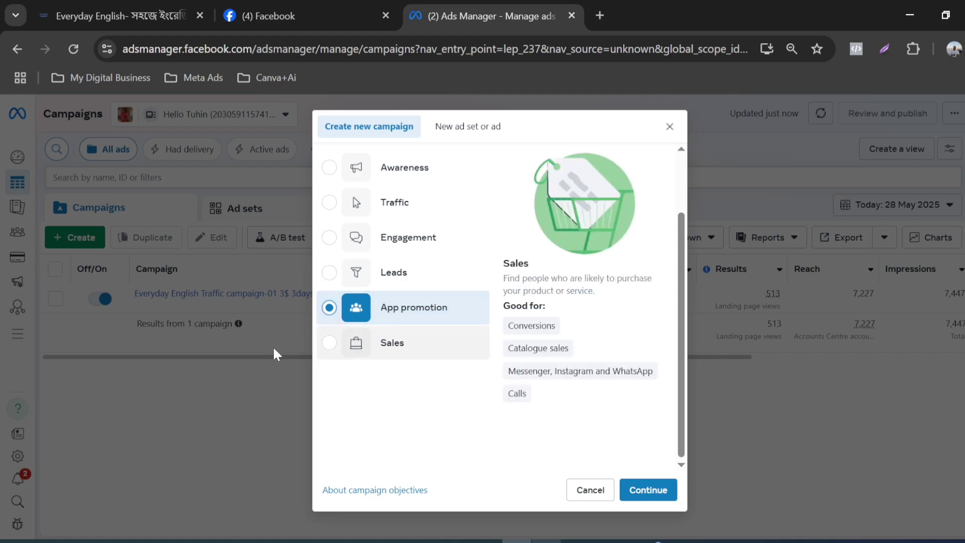
left_click(327, 343)
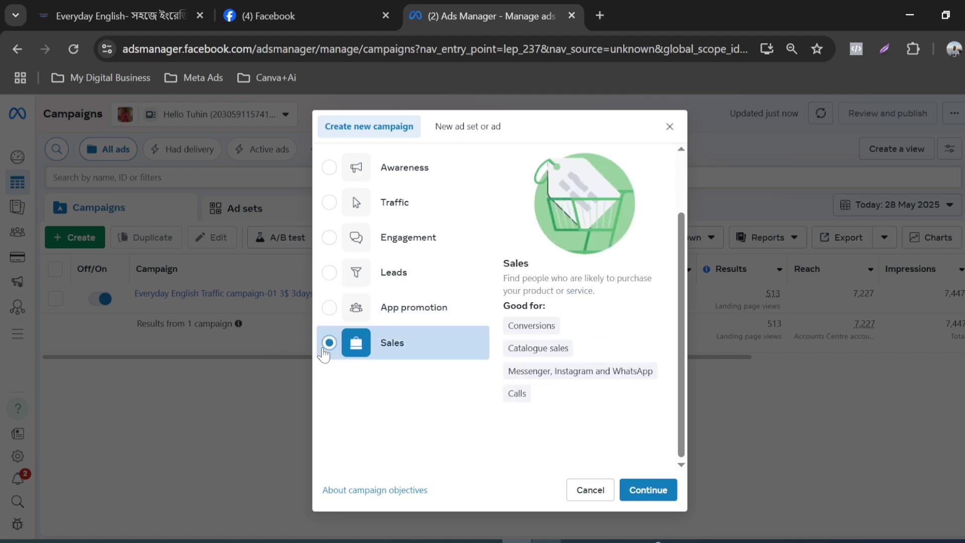
scroll(324, 355, "up", 2)
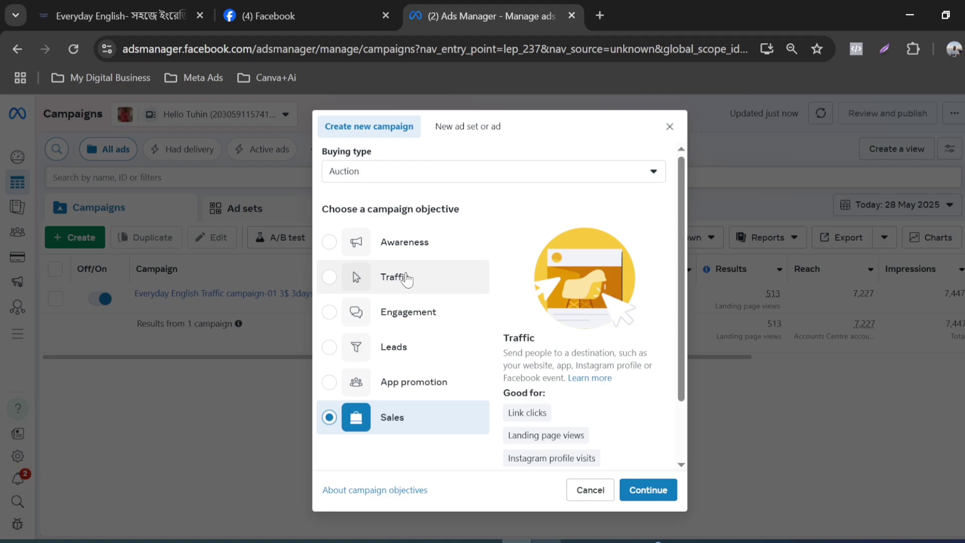
scroll(399, 277, "down", 2)
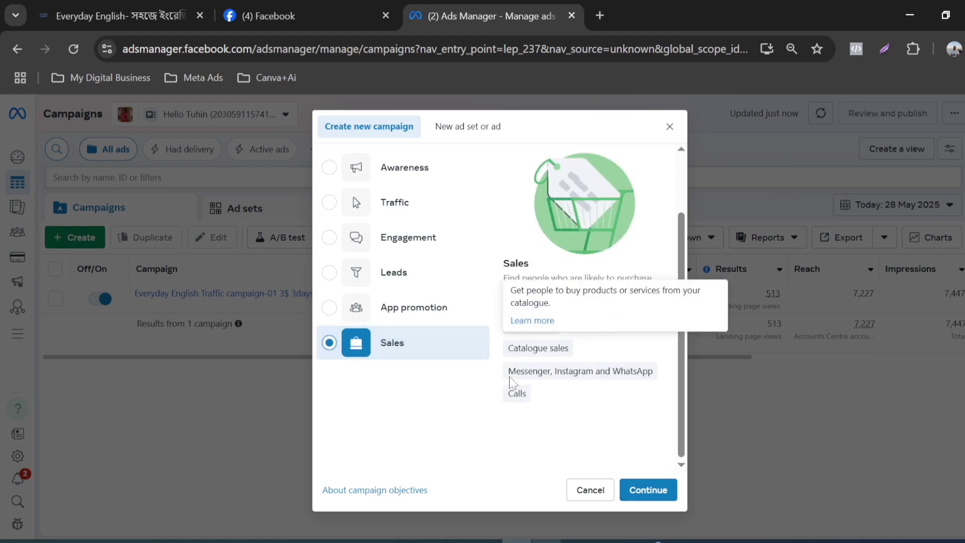
scroll(421, 300, "up", 2)
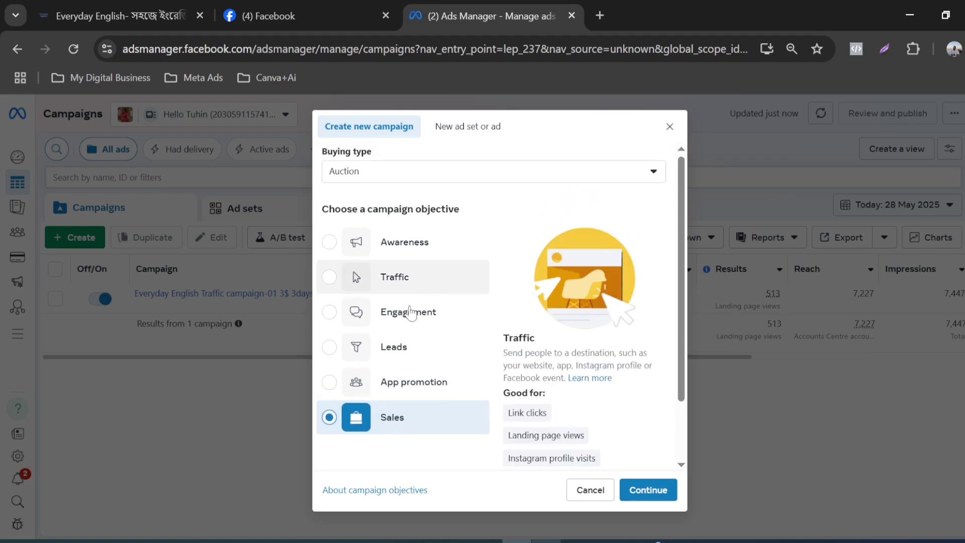
Step: Choose Engagement as the campaign objective and continue to the campaign setup choice
left_click(330, 312)
scroll(502, 296, "down", 2)
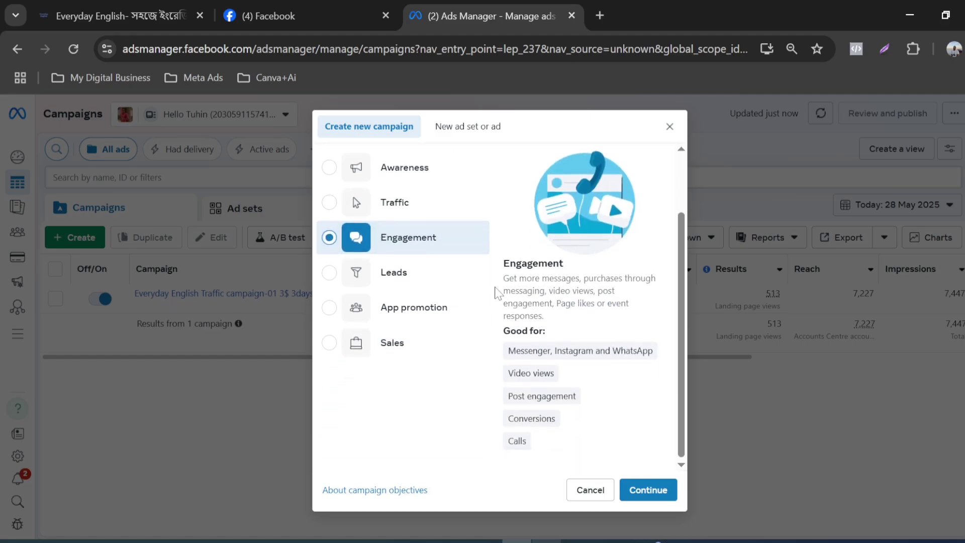
left_click(649, 491)
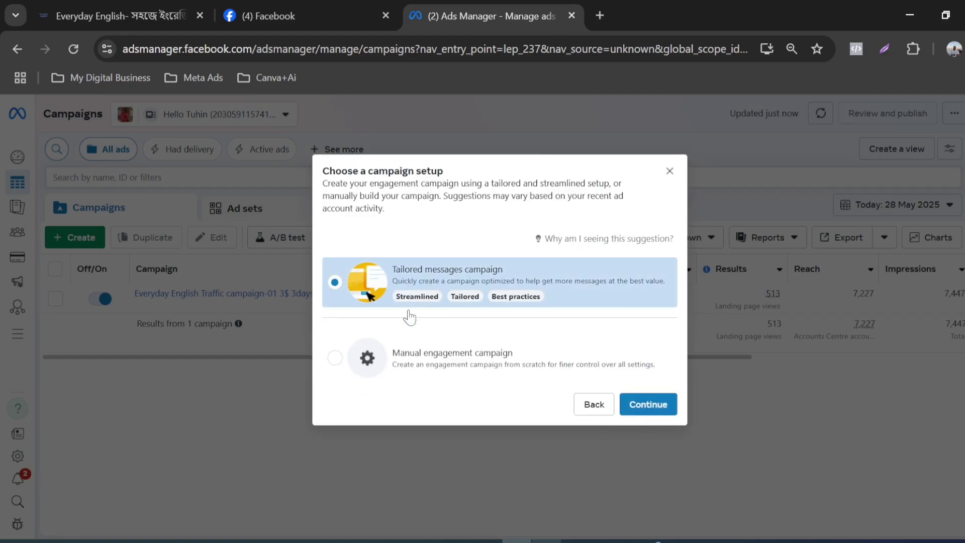
Step: Continue with the manual engagement campaign setup, check the ad set level briefly and return to the campaign level
left_click(335, 360)
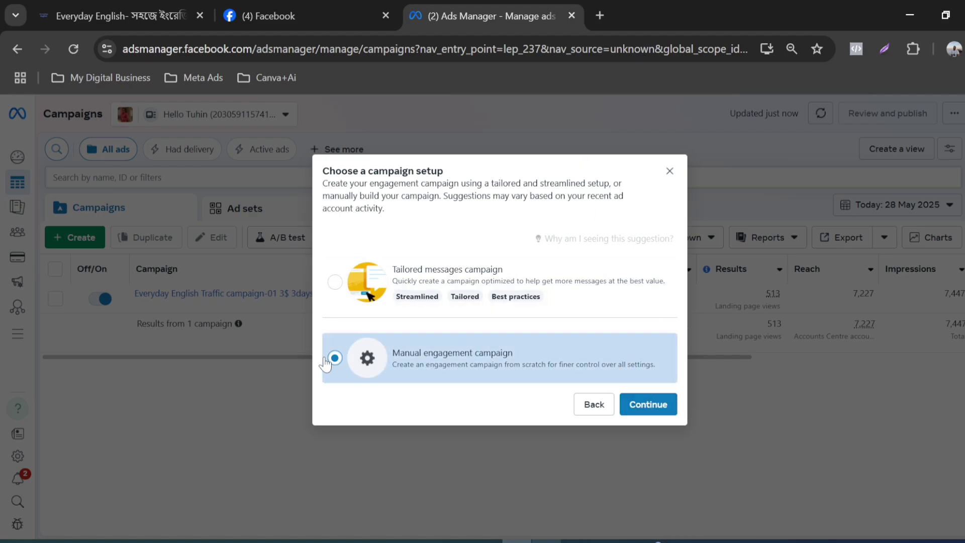
left_click(660, 404)
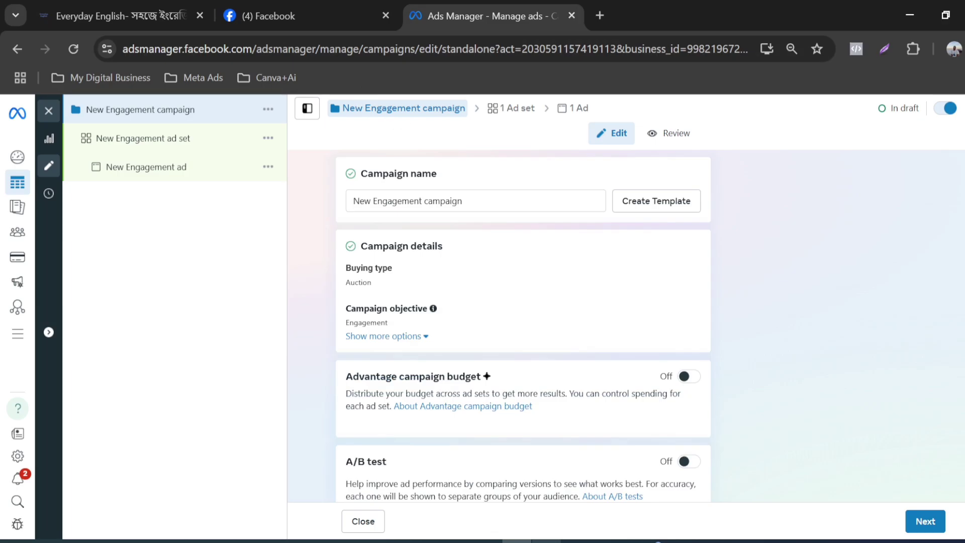
left_click(512, 111)
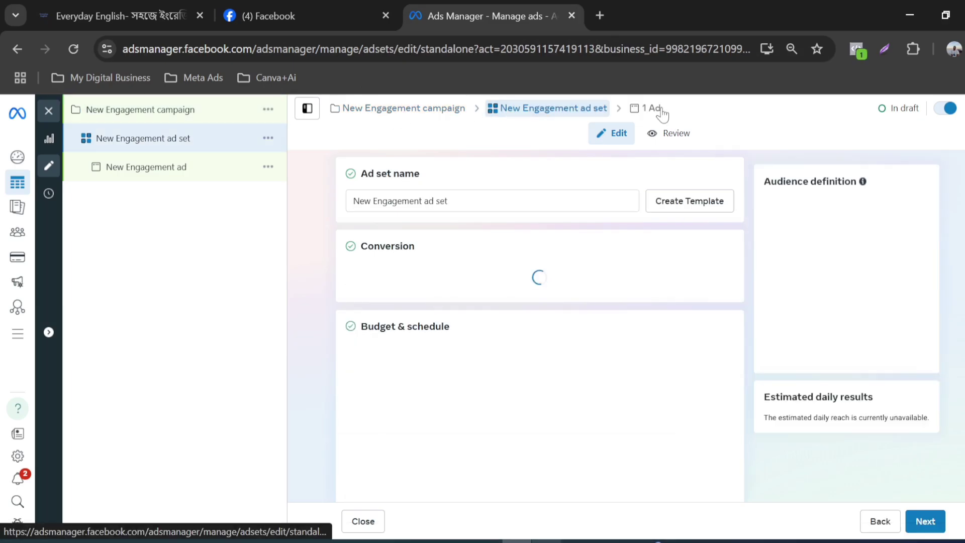
left_click(174, 117)
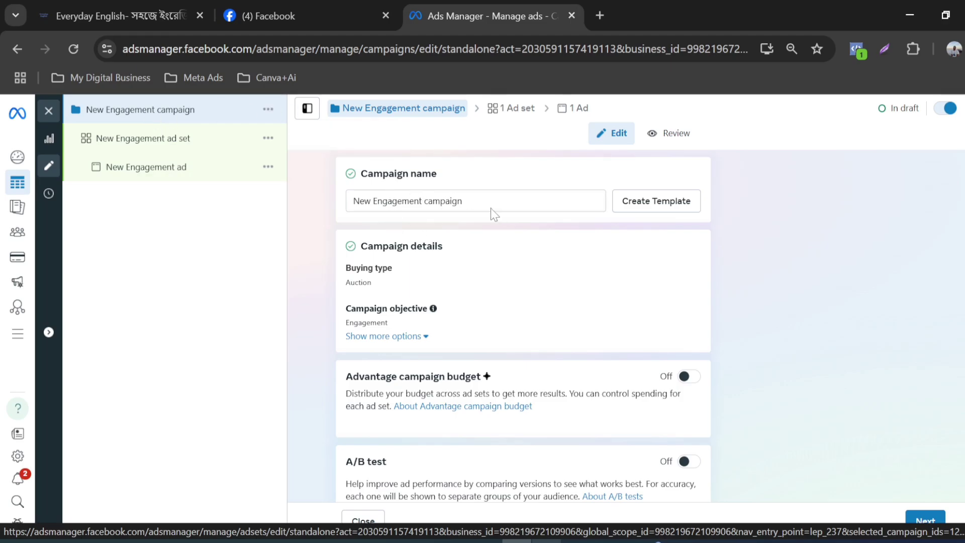
Step: Replace the campaign name with the existing campaign's name "Everyday English Traffic campaign-01 3$ 3days" as a starting point
left_click_drag(422, 201, 351, 204)
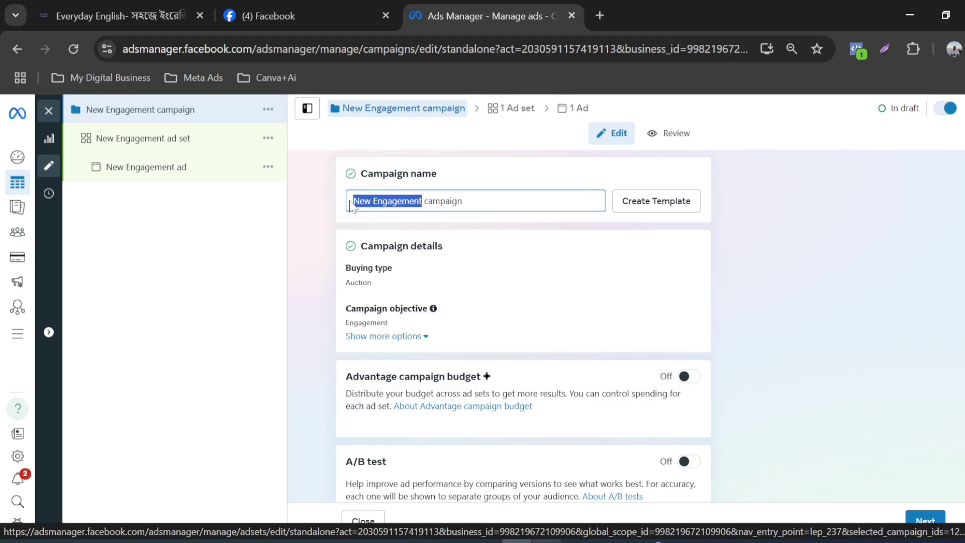
key("BackSpace")
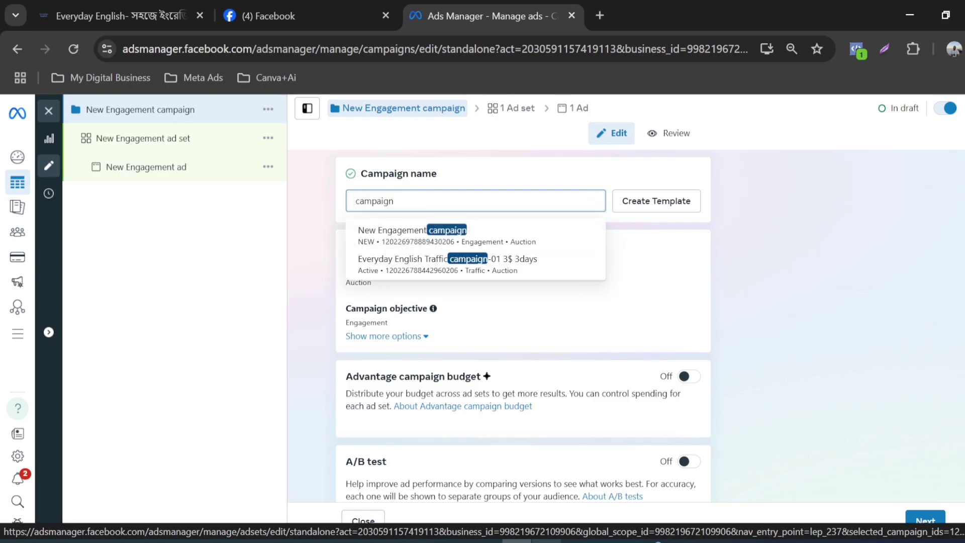
key("Down")
key("Down")
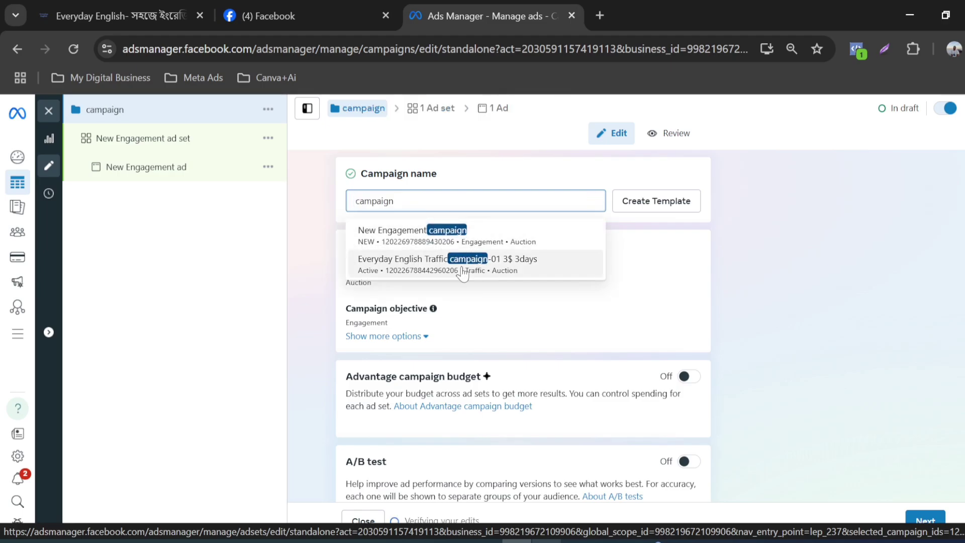
key("Return")
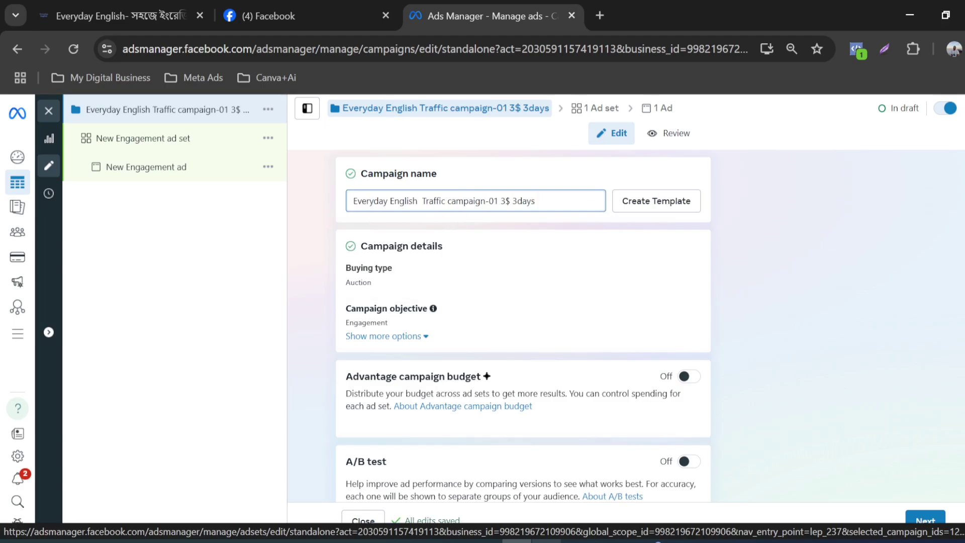
Step: Check the brief in Word, then in the campaign name replace "Traffic" with "Fb page like/" and add a slash after "Everyday English"
key("alt+Tab")
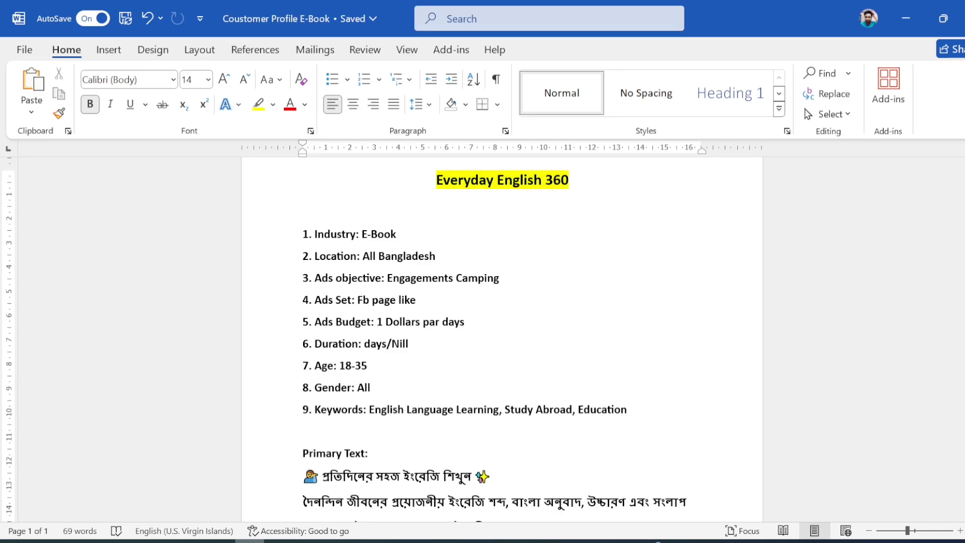
key("alt+Tab")
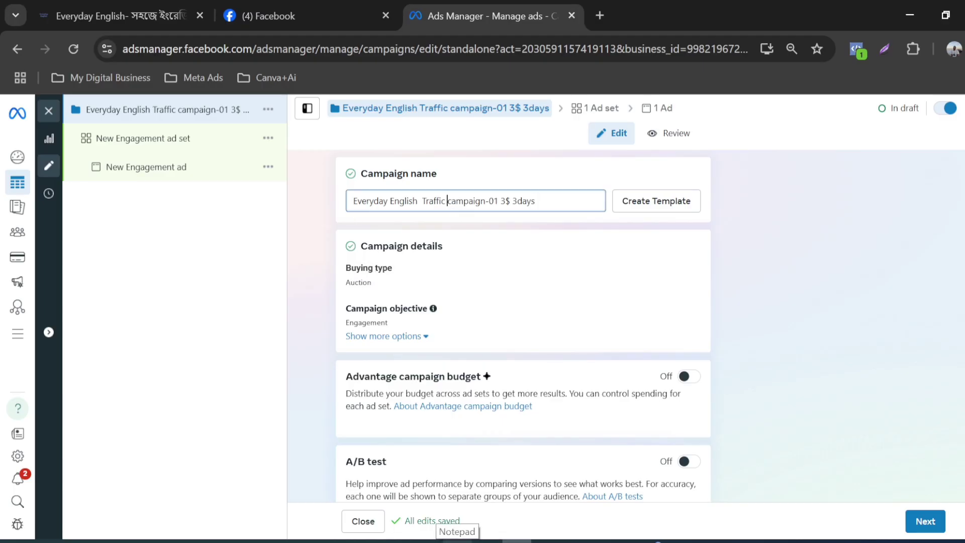
key("shift+Left")
key("shift+Left")
key("shift+Left")
key("shift+Left")
key("shift+Left")
key("BackSpace")
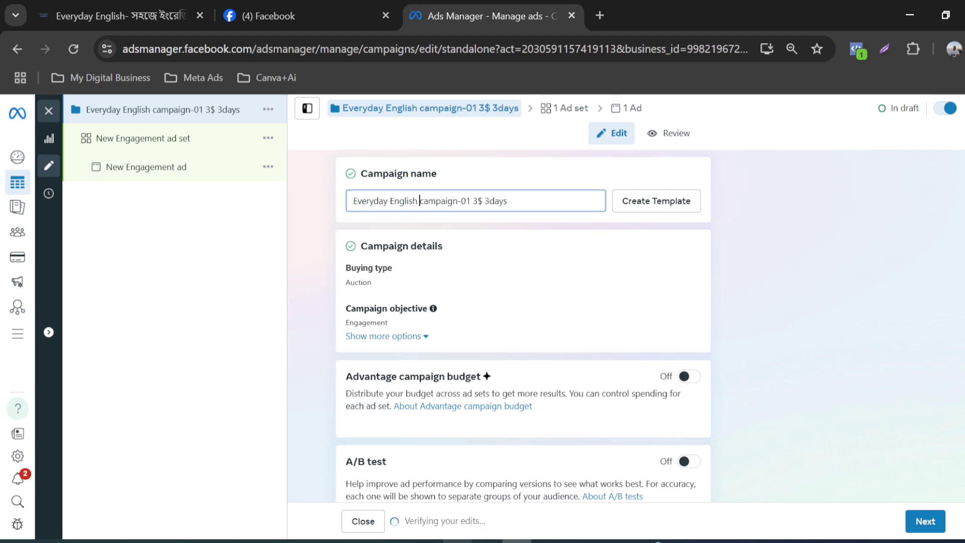
type("Fb ")
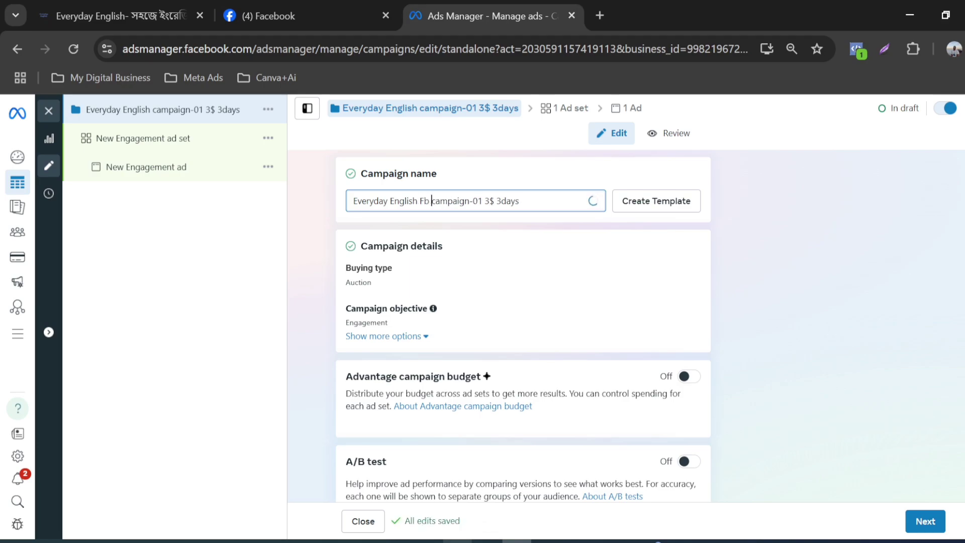
type("p")
type("age li")
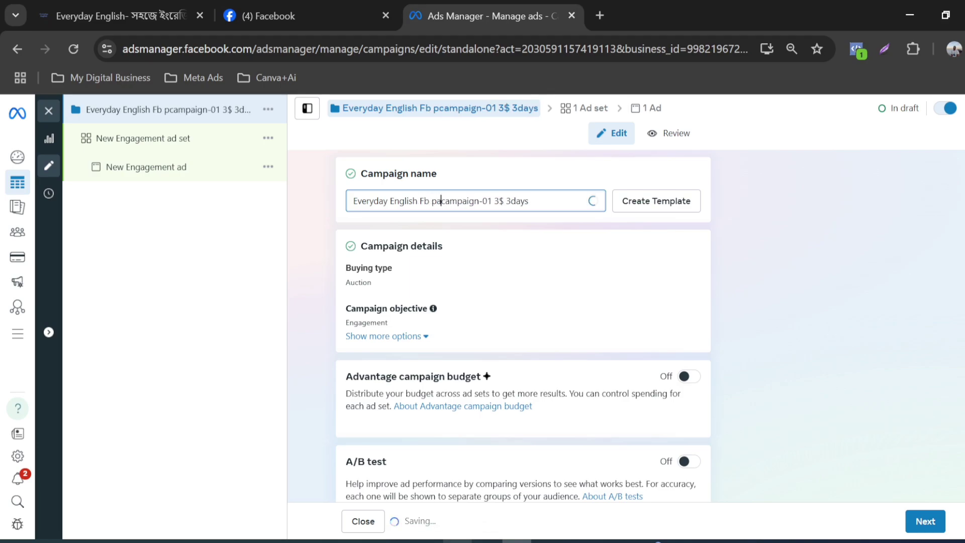
type("ke")
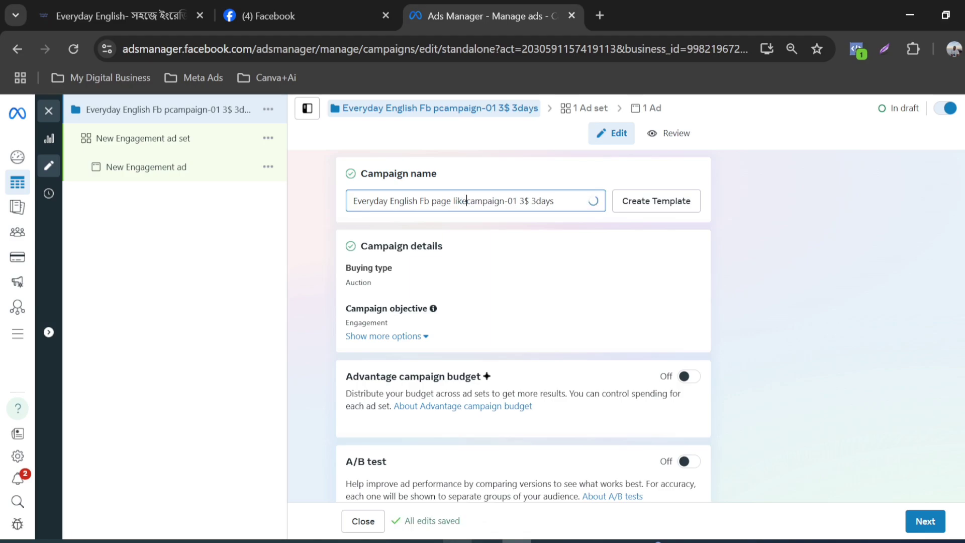
type("/")
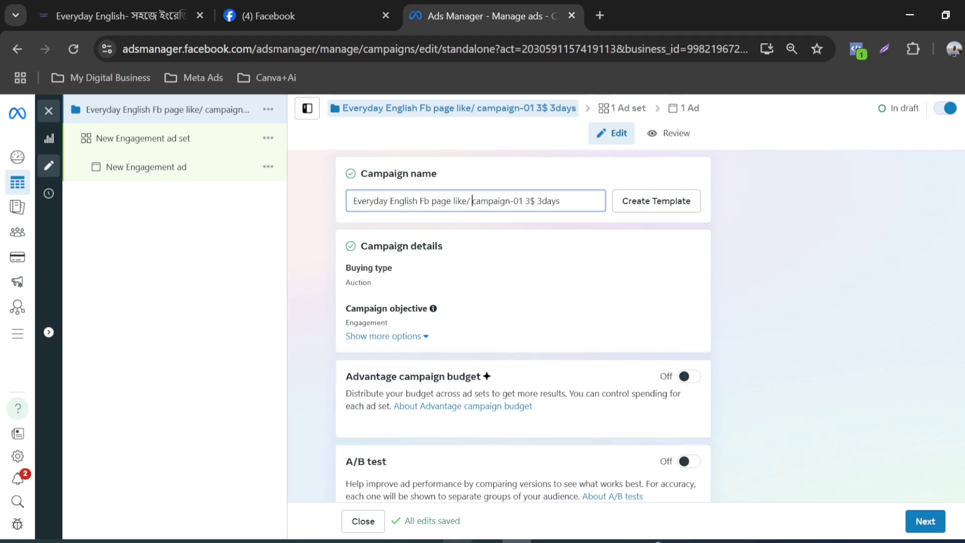
type("/")
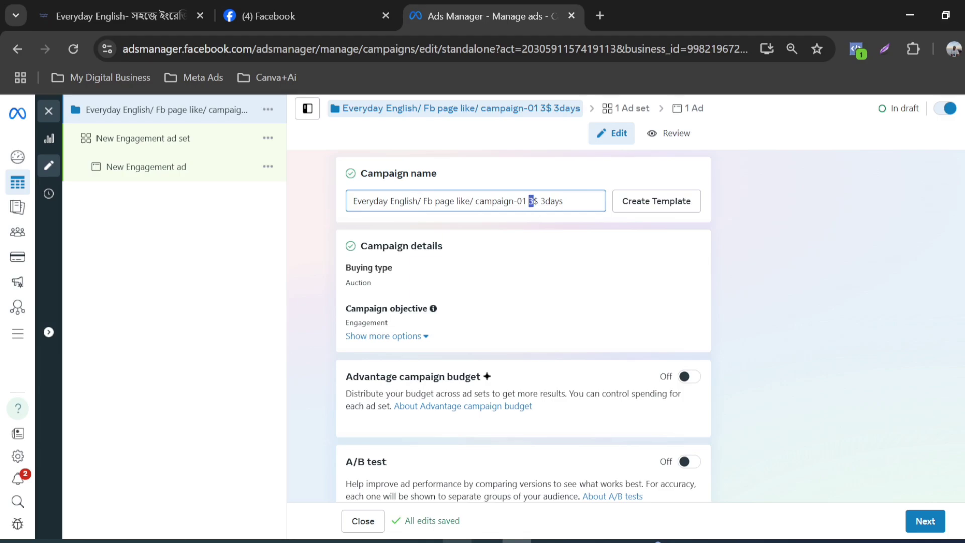
Step: Change the end of the campaign name to "campaign-02 1$", removing the "3days" duration
type("1")
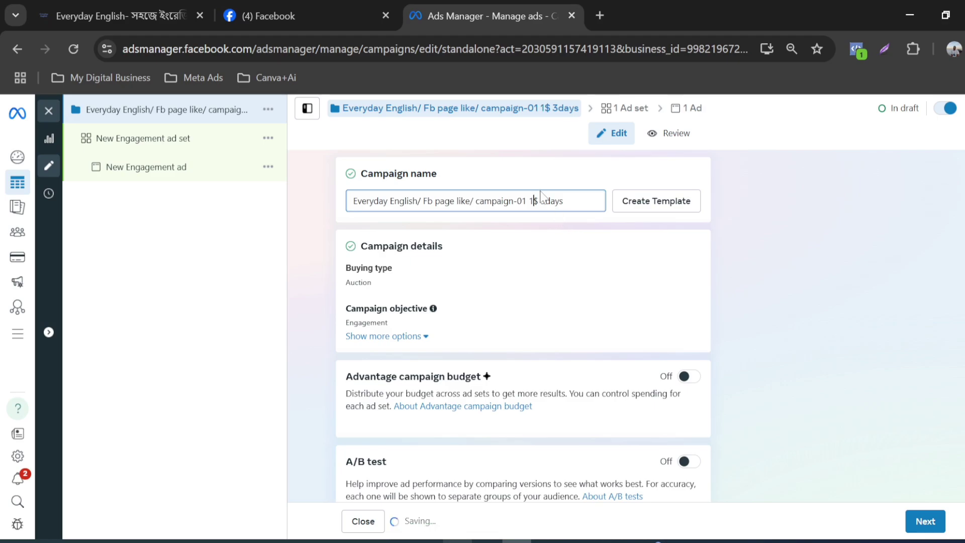
key("End")
key("ctrl+shift+Left")
key("shift+Left")
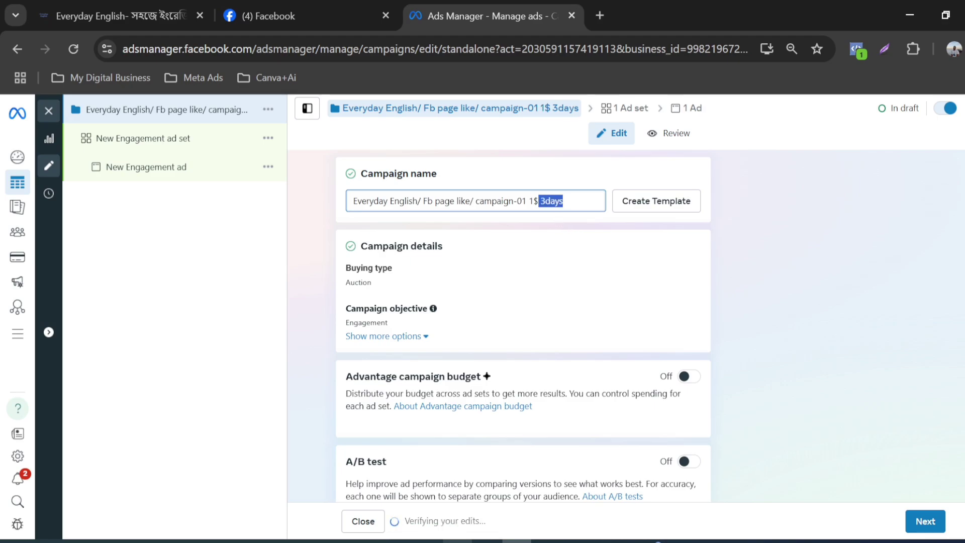
key("BackSpace")
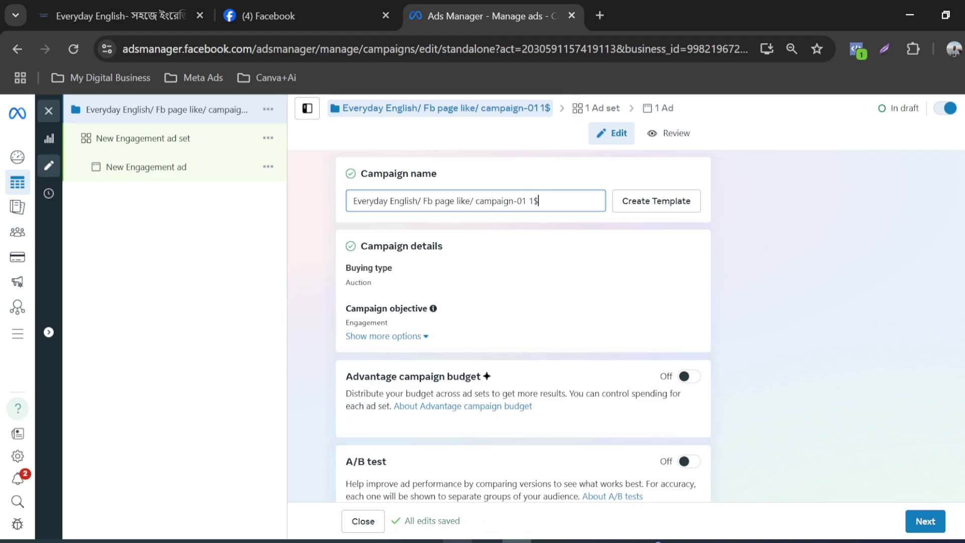
key("BackSpace")
type("2")
key("End")
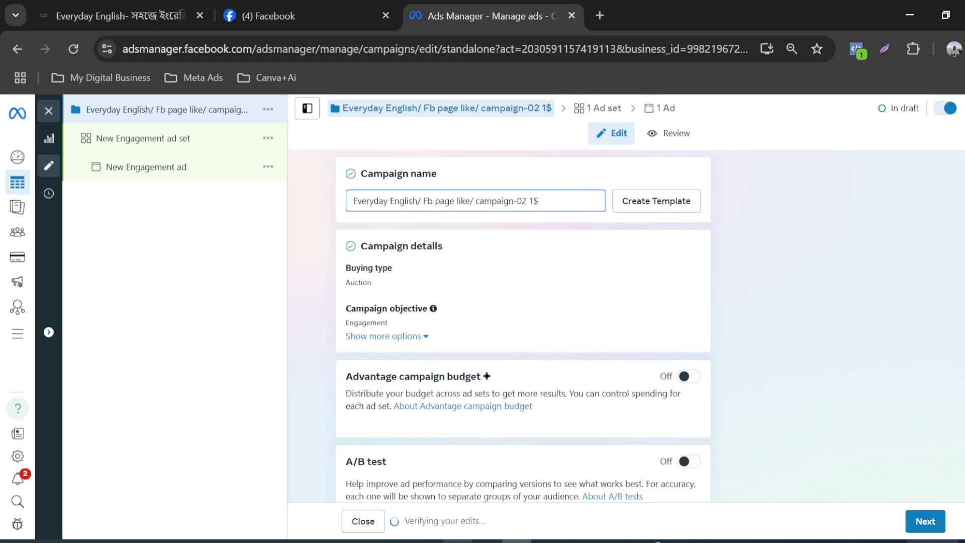
Step: Check today's date in the system calendar and append "/ May 28" to the campaign name
key("super+alt+d")
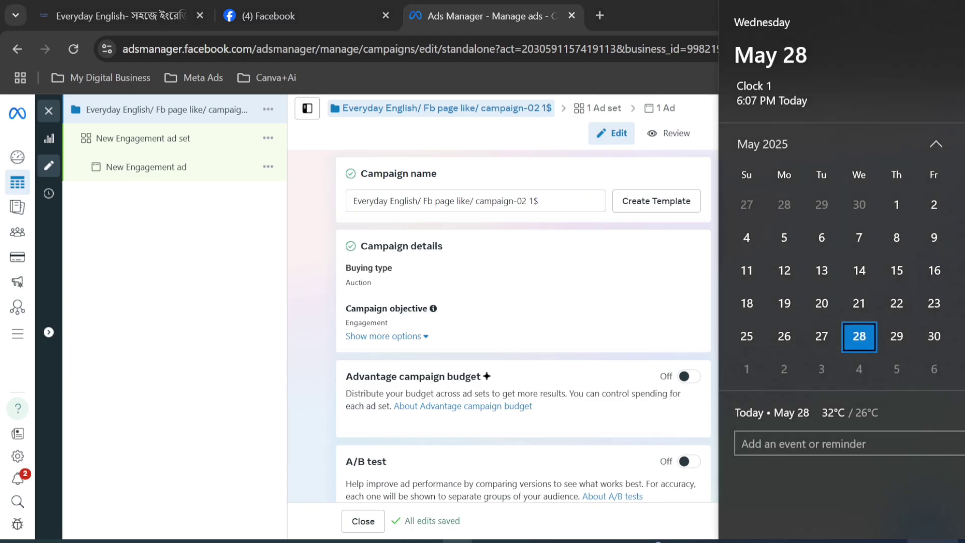
key("Escape")
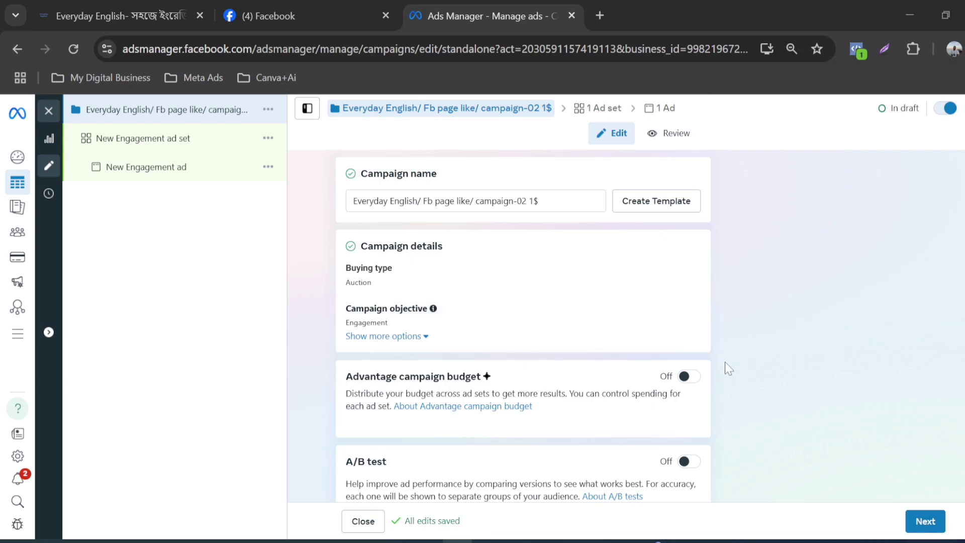
left_click(583, 202)
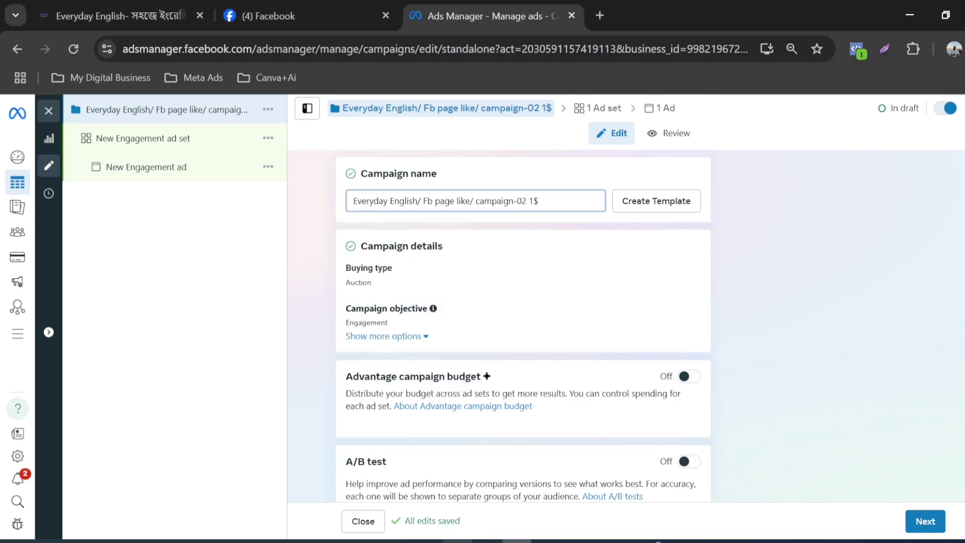
type("/ May 28")
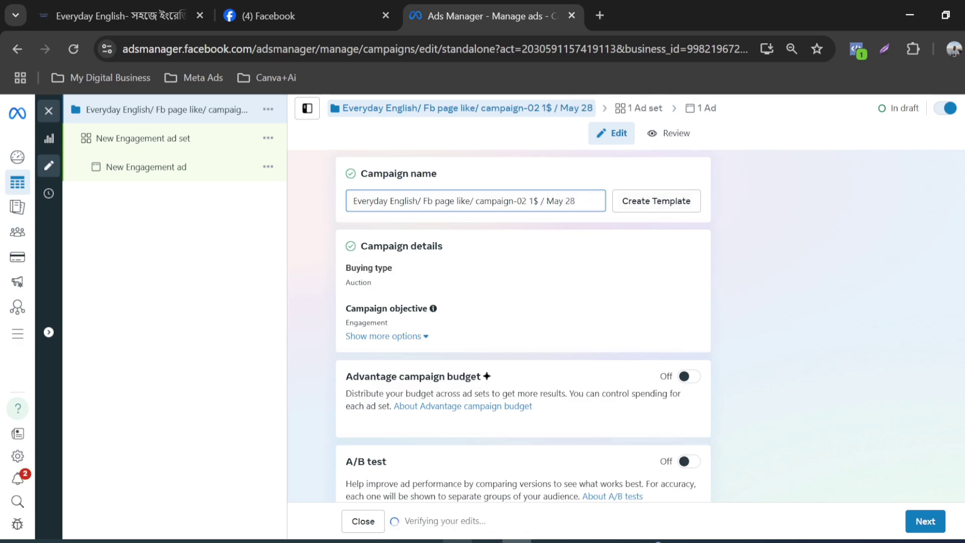
key("ctrl+a")
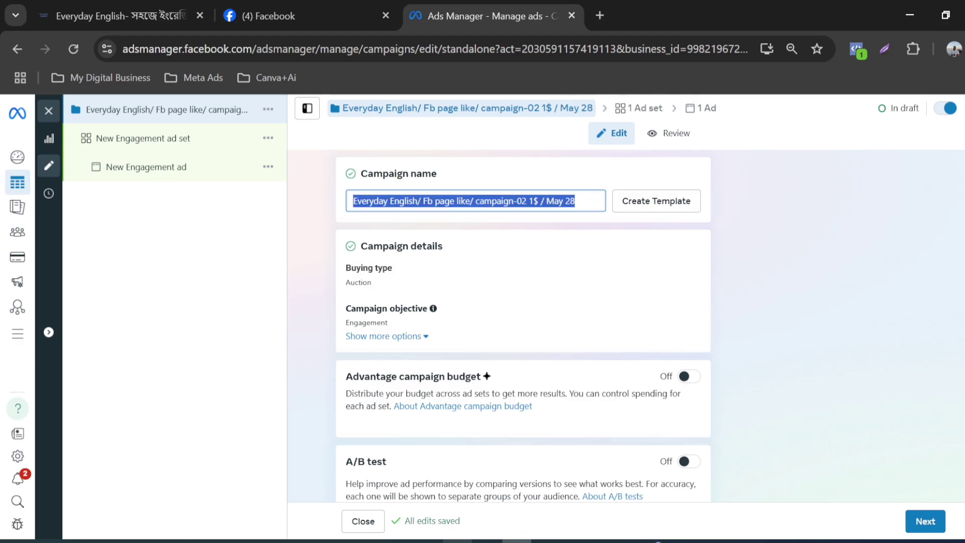
left_click(549, 286)
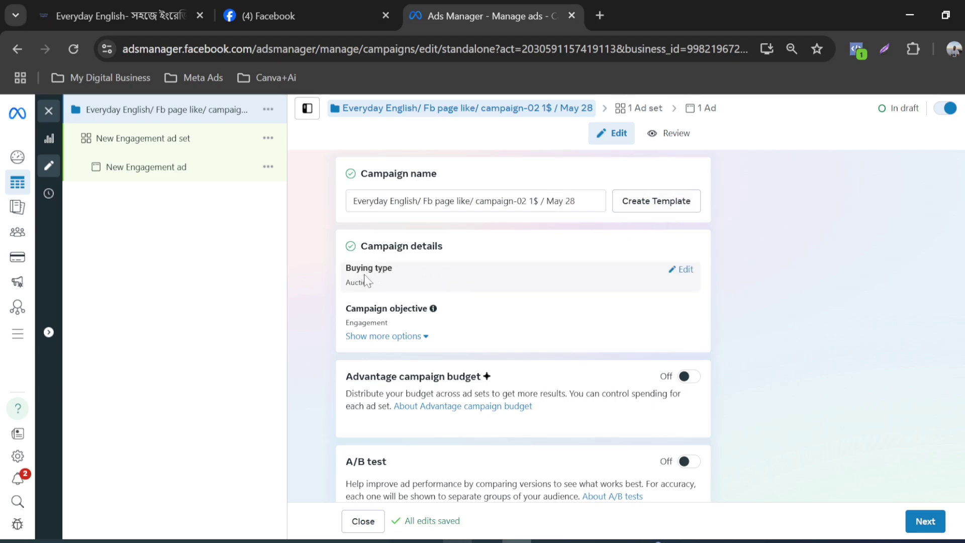
Step: Open the campaign's buying type for editing and choose Auction
left_click(681, 269)
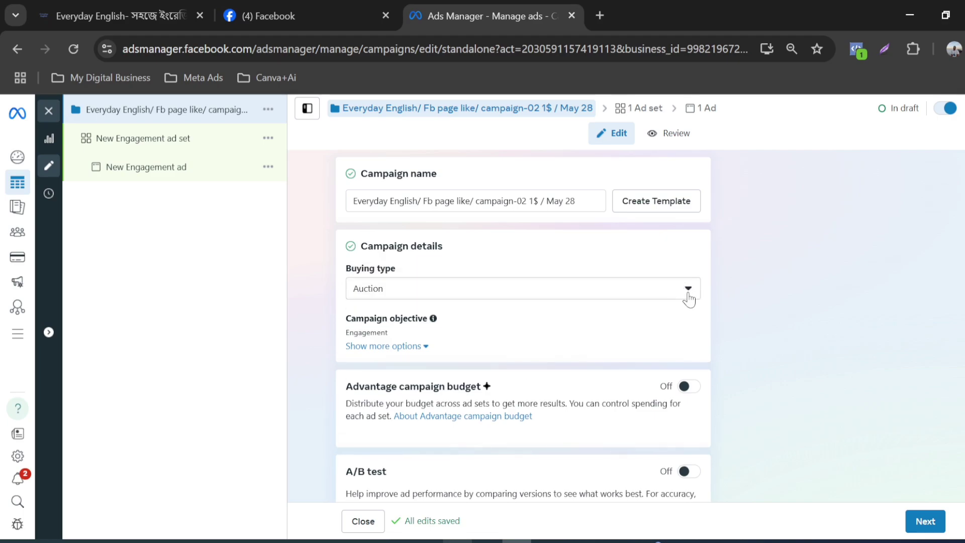
left_click(688, 291)
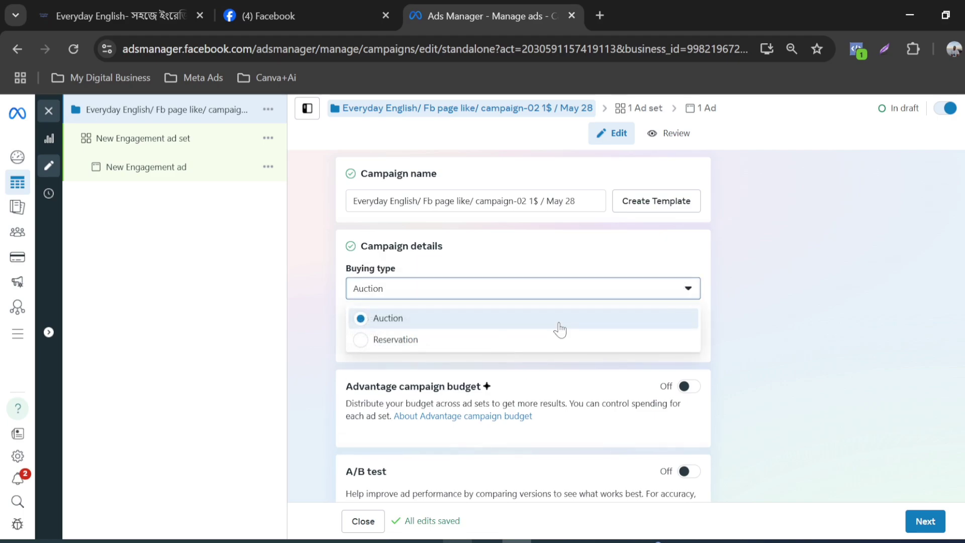
left_click(435, 327)
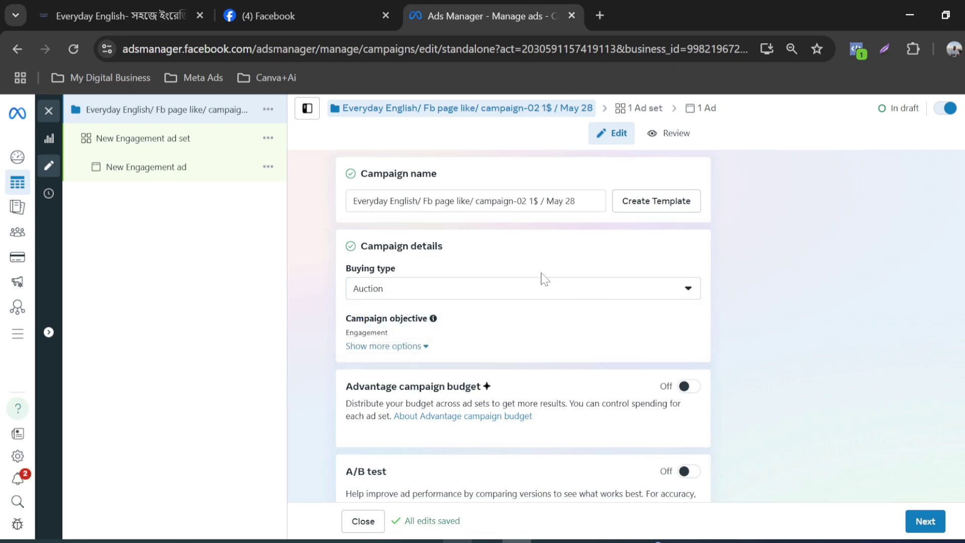
Step: Review the campaign's budget and A/B test settings and examine the special ad category options without declaring one
scroll(544, 280, "down", 2)
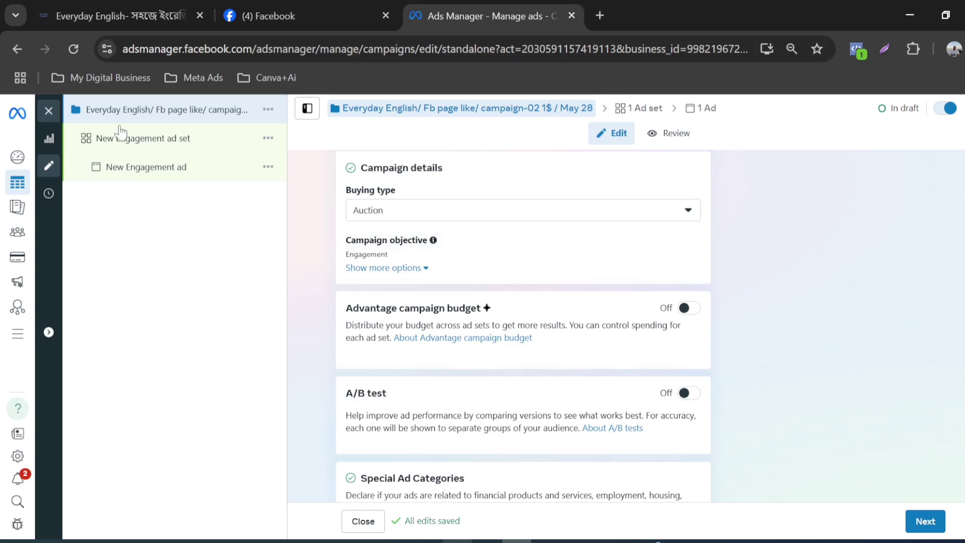
scroll(565, 274, "down", 2)
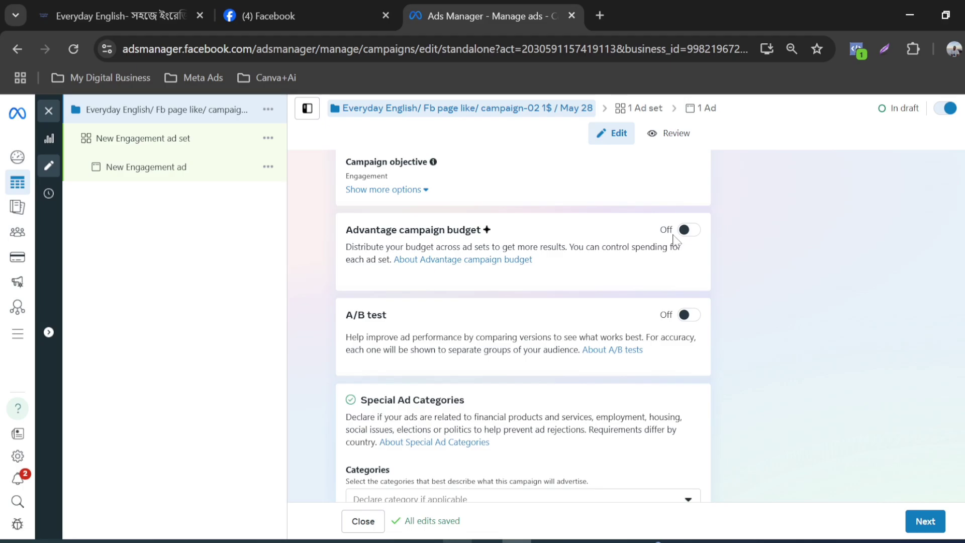
scroll(676, 244, "down", 1)
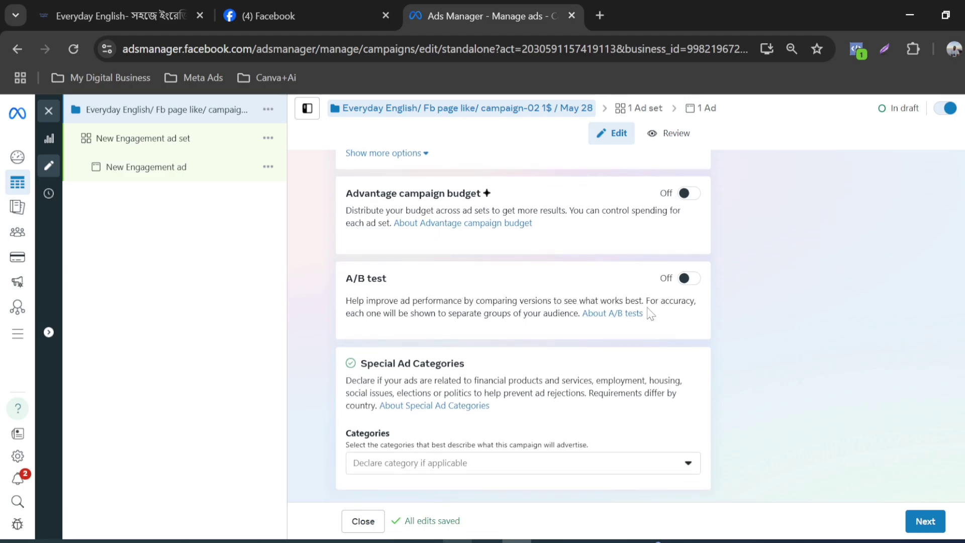
scroll(651, 314, "up", 4)
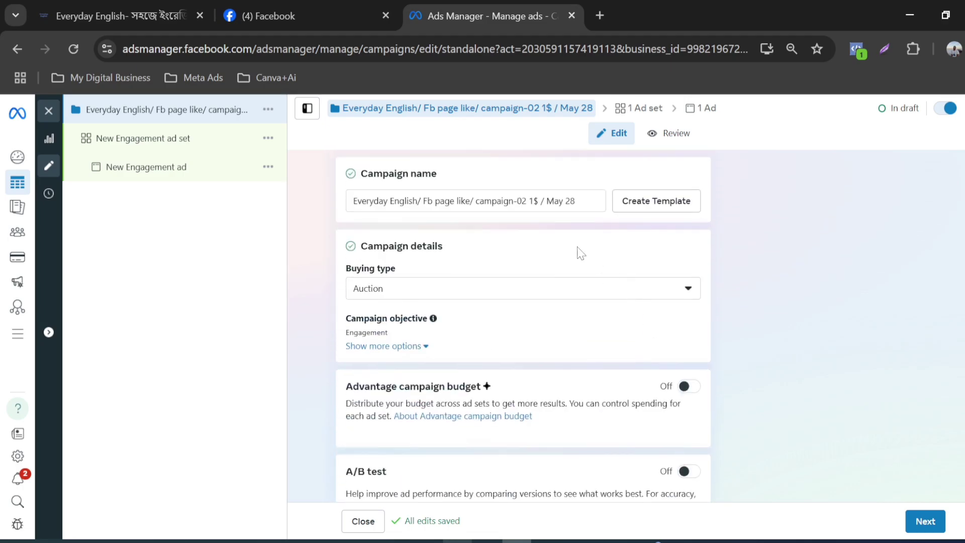
scroll(480, 286, "down", 4)
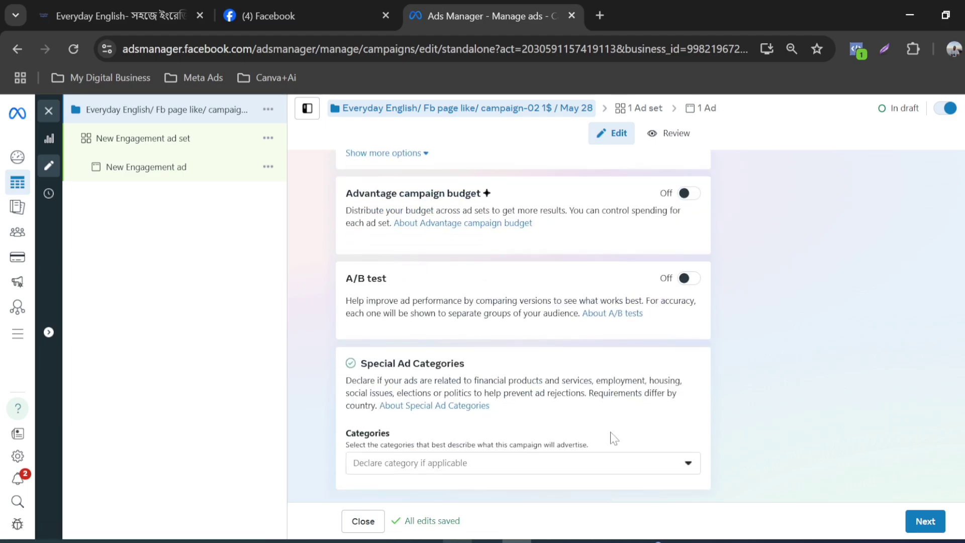
left_click(689, 464)
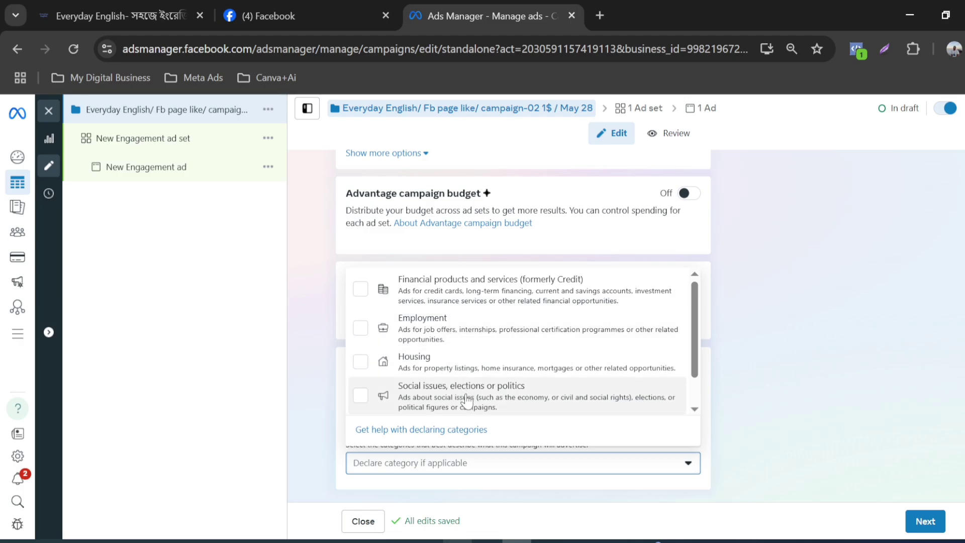
scroll(468, 401, "down", 1)
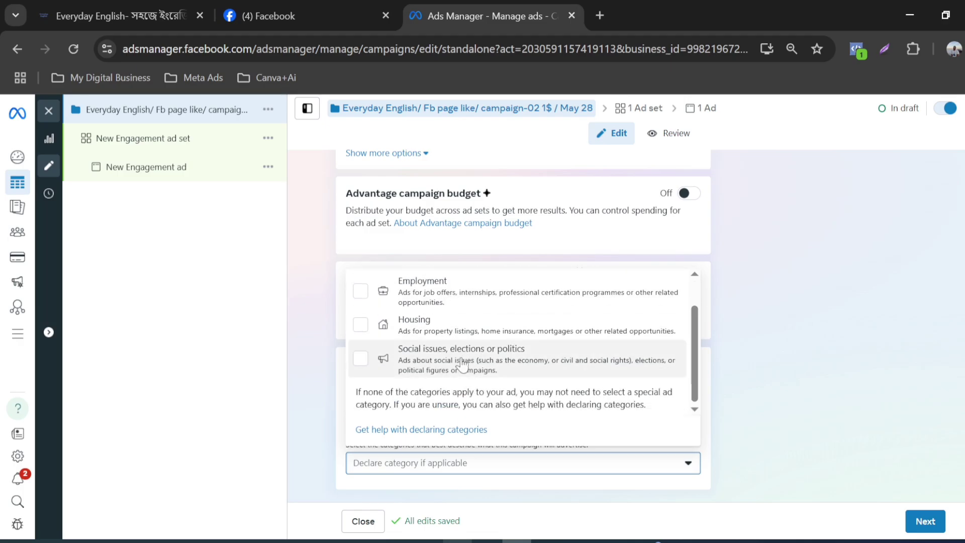
scroll(463, 385, "up", 1)
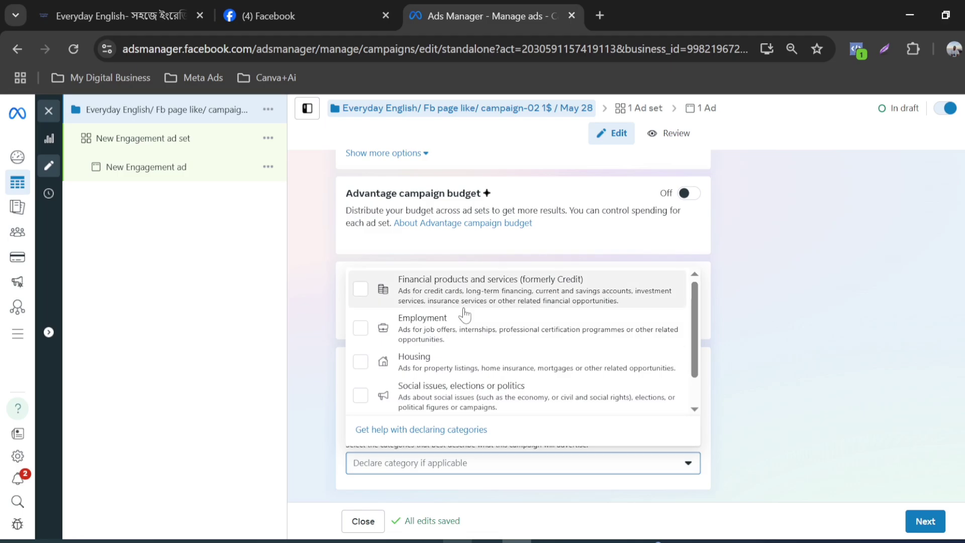
scroll(468, 339, "down", 1)
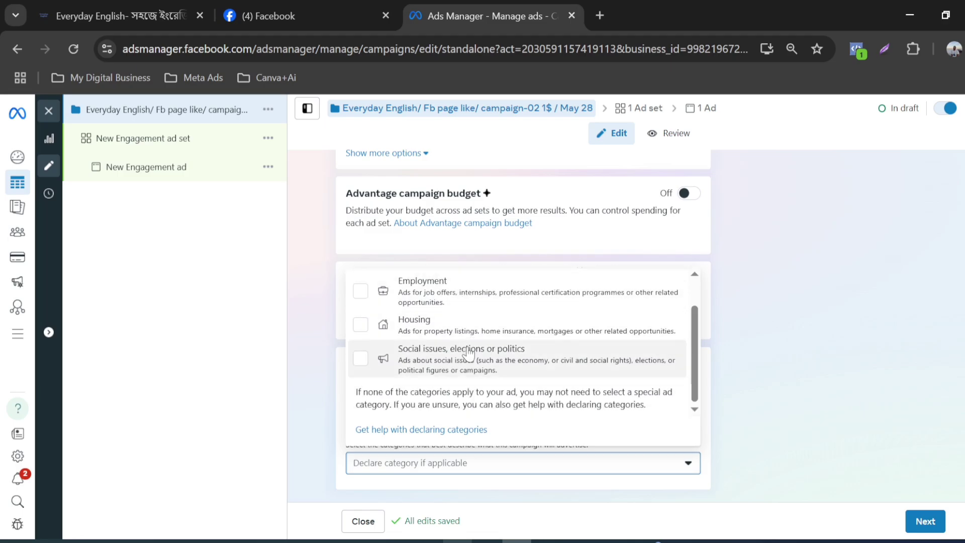
scroll(468, 337, "up", 1)
scroll(468, 336, "down", 1)
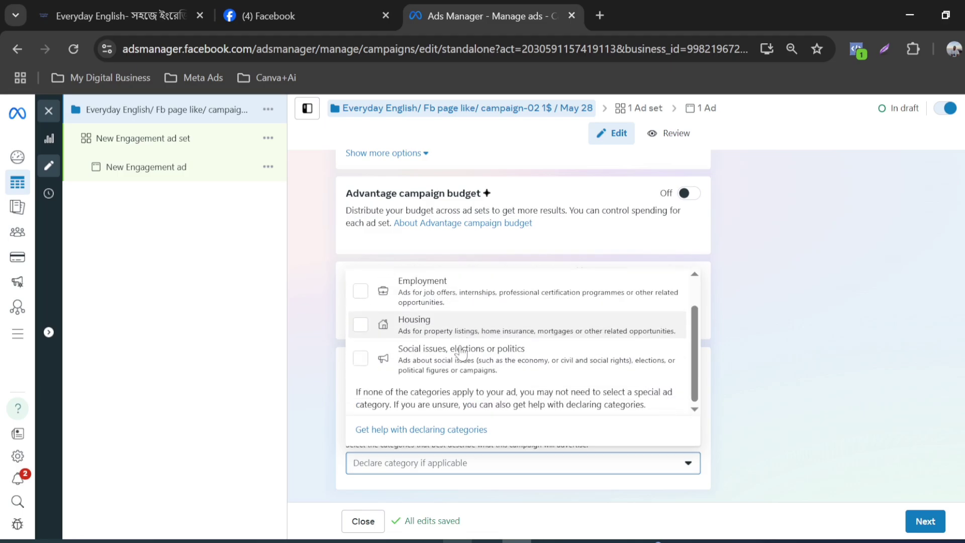
scroll(445, 342, "up", 1)
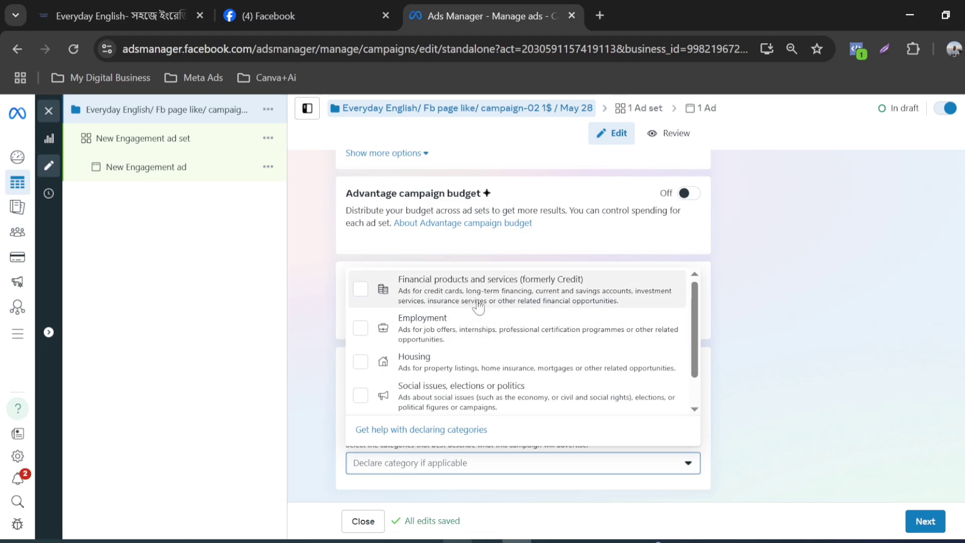
scroll(579, 299, "down", 1)
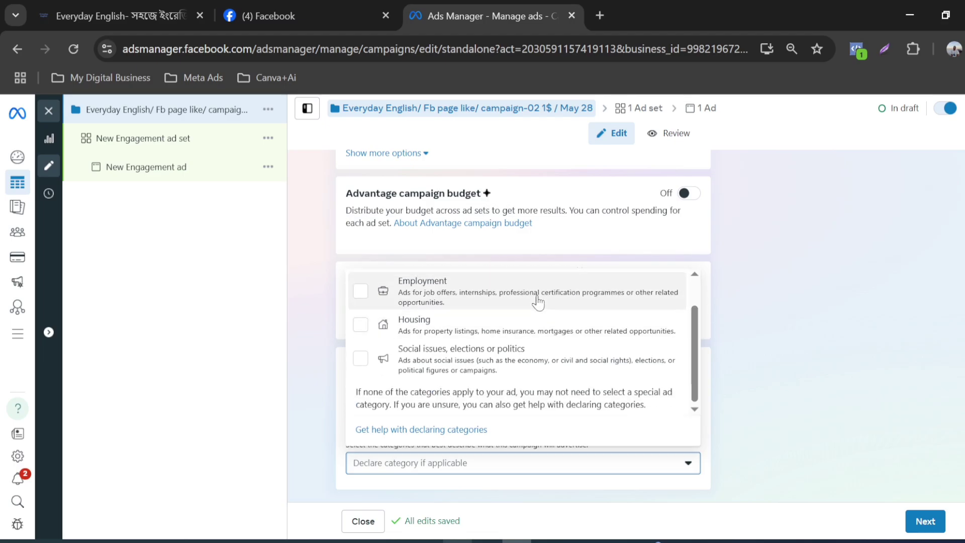
scroll(536, 312, "up", 1)
scroll(535, 323, "down", 1)
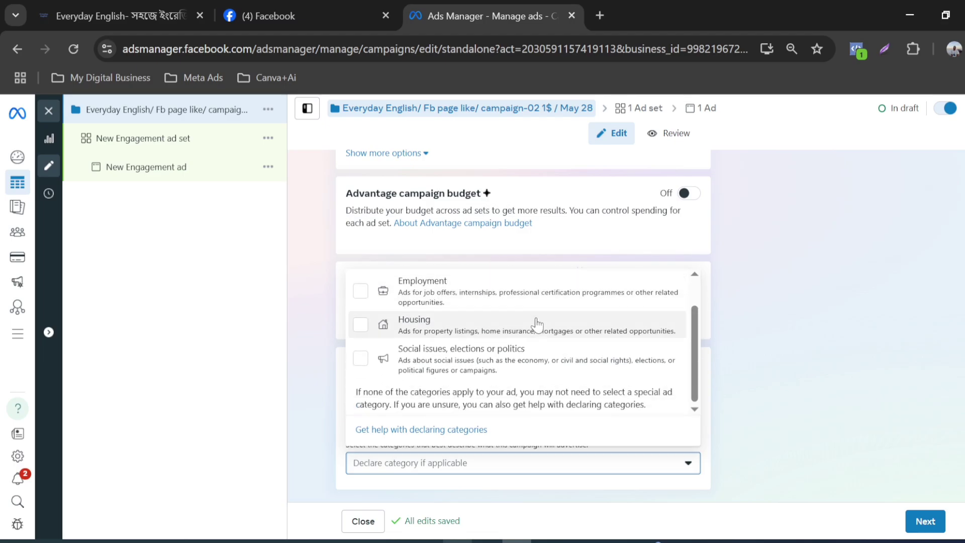
left_click(567, 472)
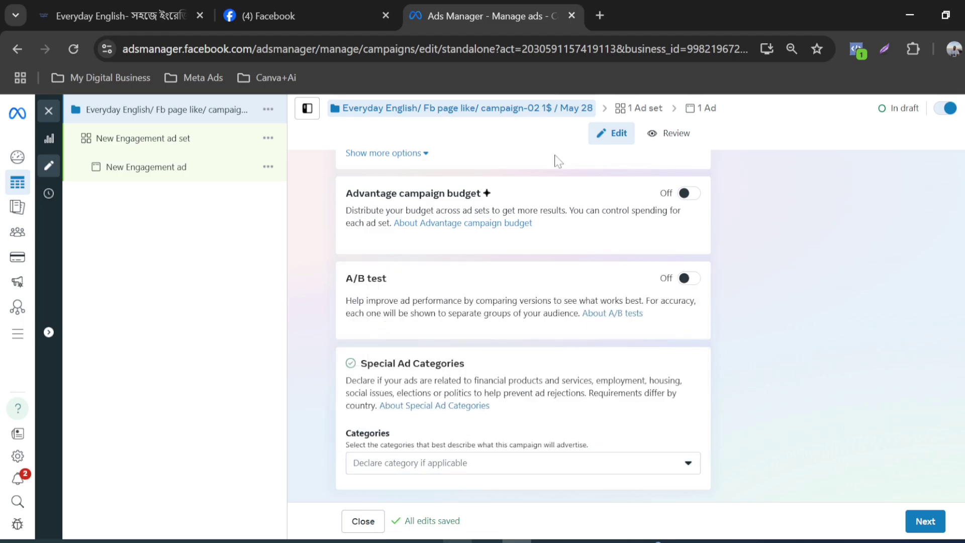
Step: Continue to the ad set and replace "New Engagement" in its name with the copied campaign name
scroll(572, 214, "up", 4)
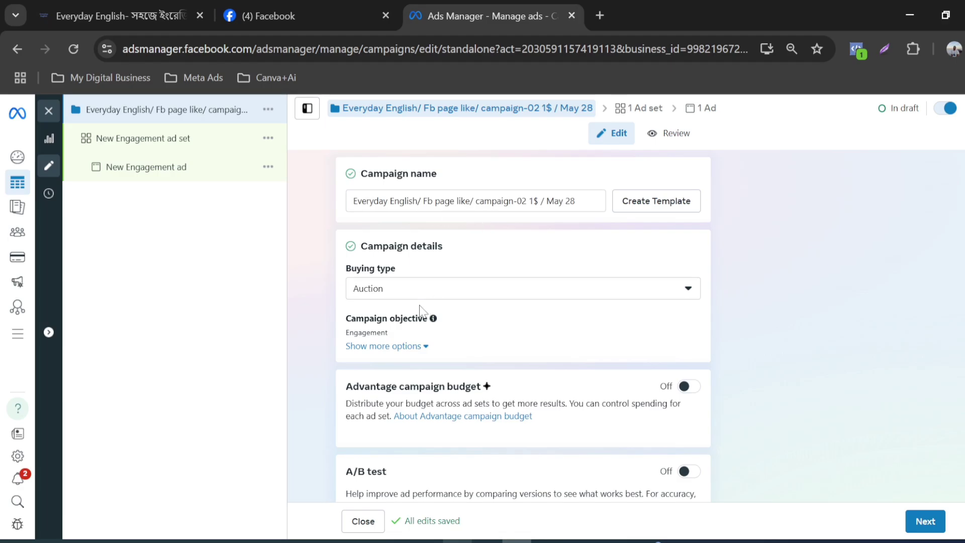
scroll(422, 310, "down", 1)
scroll(421, 310, "down", 3)
scroll(418, 362, "up", 4)
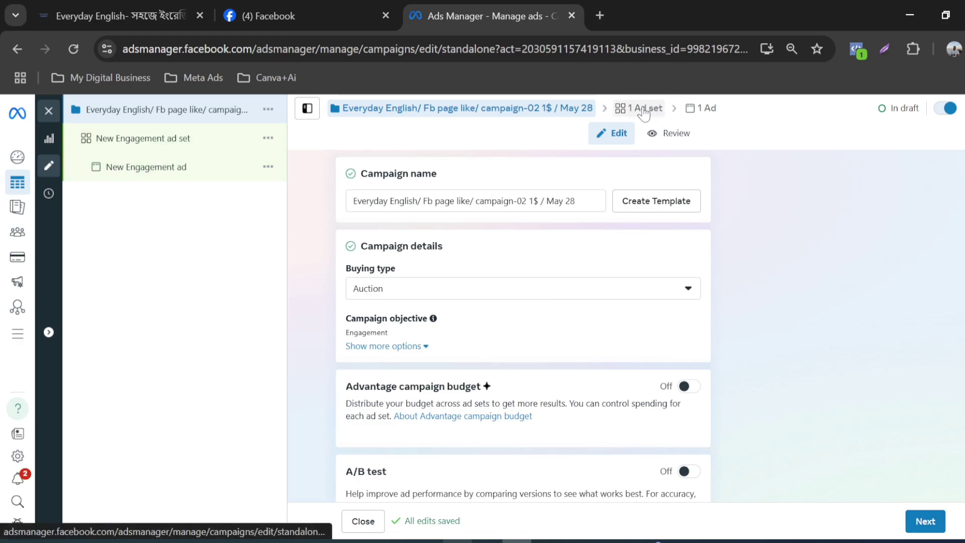
left_click(927, 526)
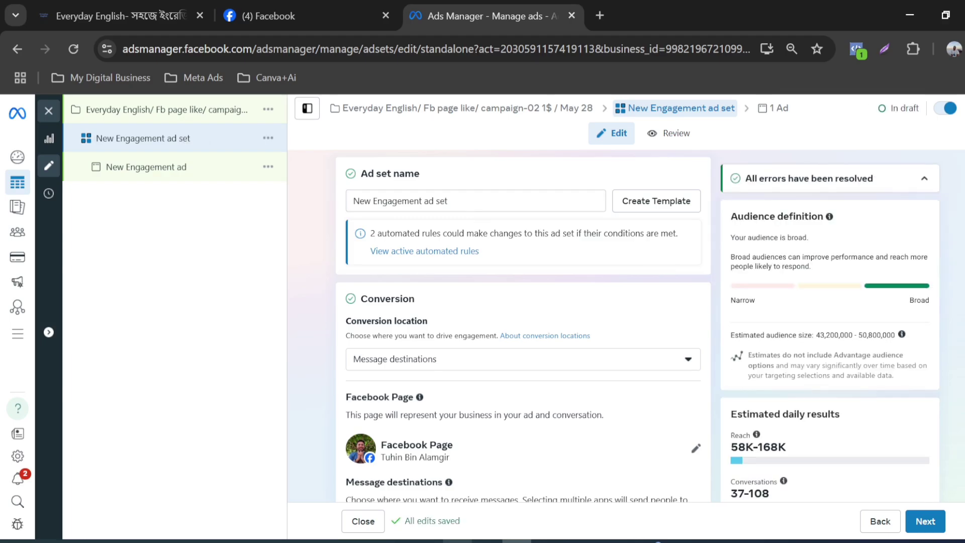
left_click(452, 201)
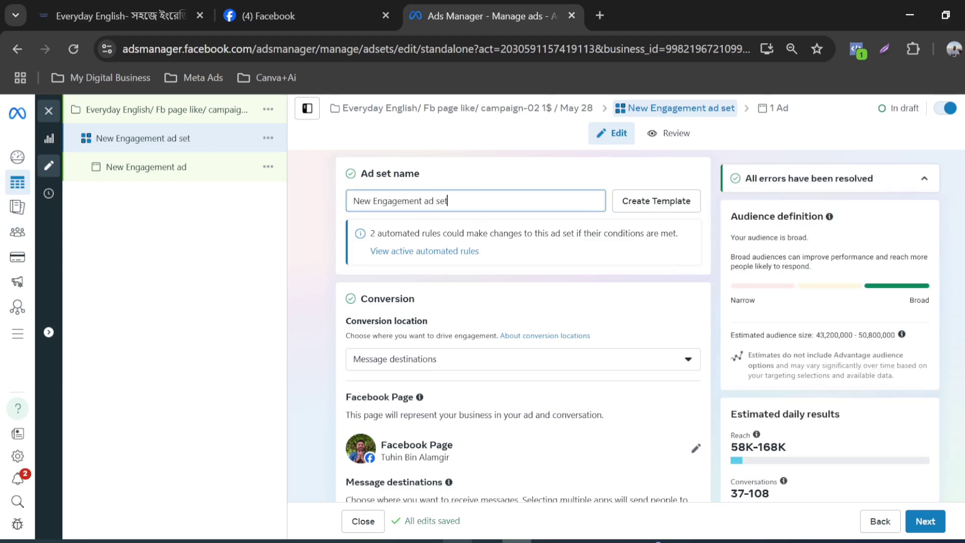
left_click_drag(425, 201, 352, 204)
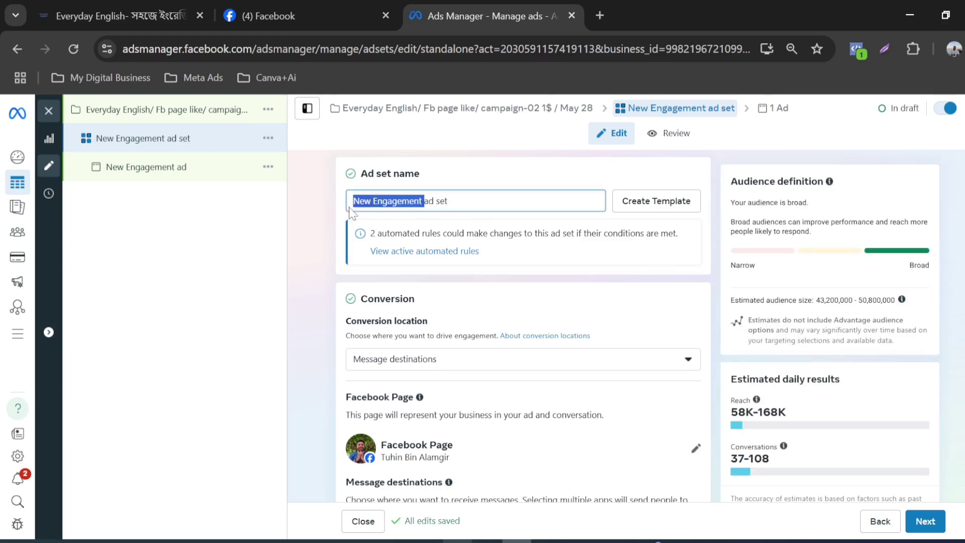
type("Everyday English/ Fb page like/ campaign-02 1$ / May 28")
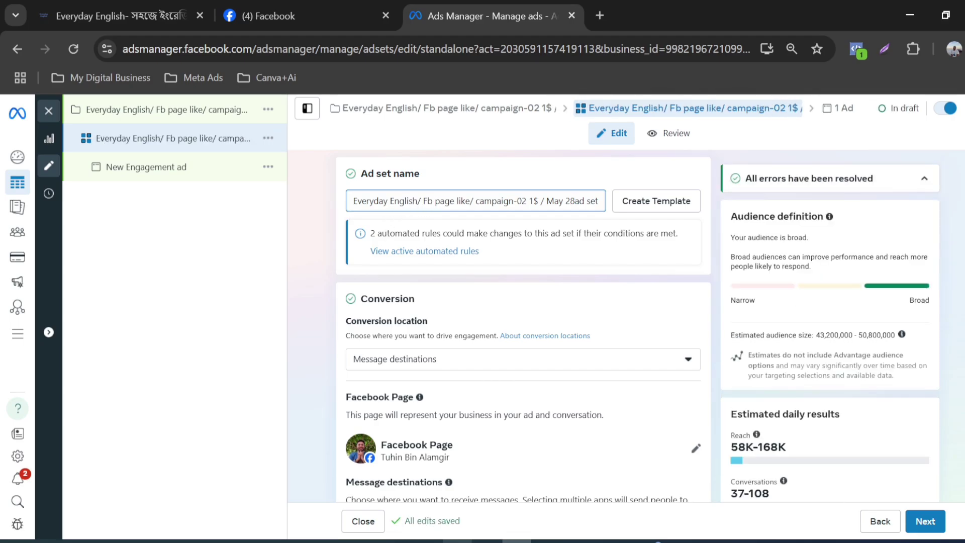
Step: Remove "campaign-02" and the date from the ad set name so it reads "Everyday English/ Fb page like/ 1$ / ad set"
left_click_drag(528, 201, 470, 201)
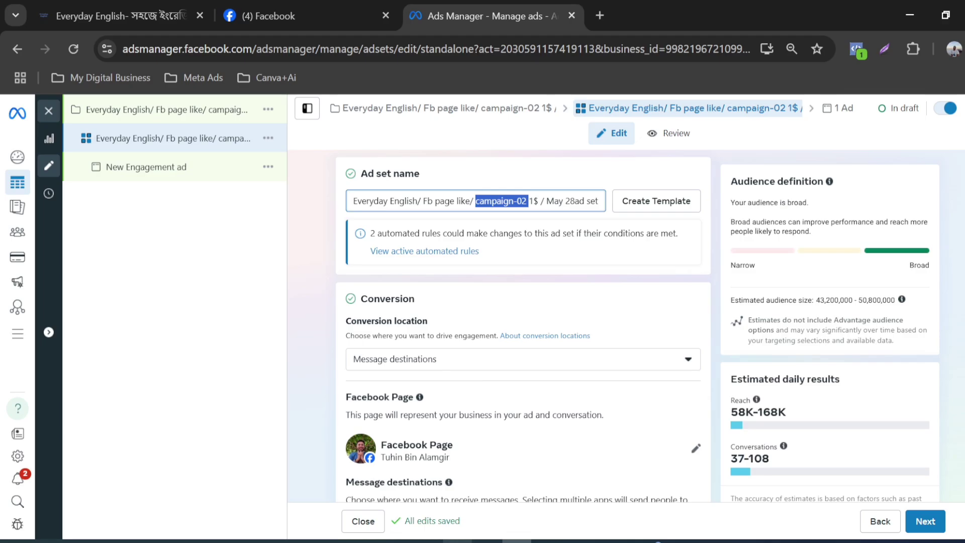
key("BackSpace")
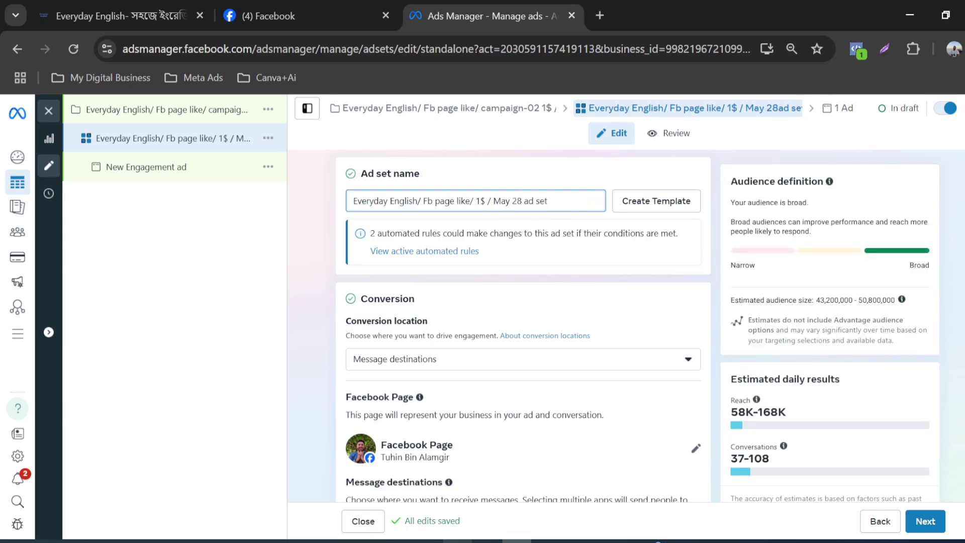
mouse_move(523, 201)
left_mouse_down()
mouse_move(501, 201)
mouse_move(518, 200)
left_mouse_up()
left_click(487, 200)
key("BackSpace")
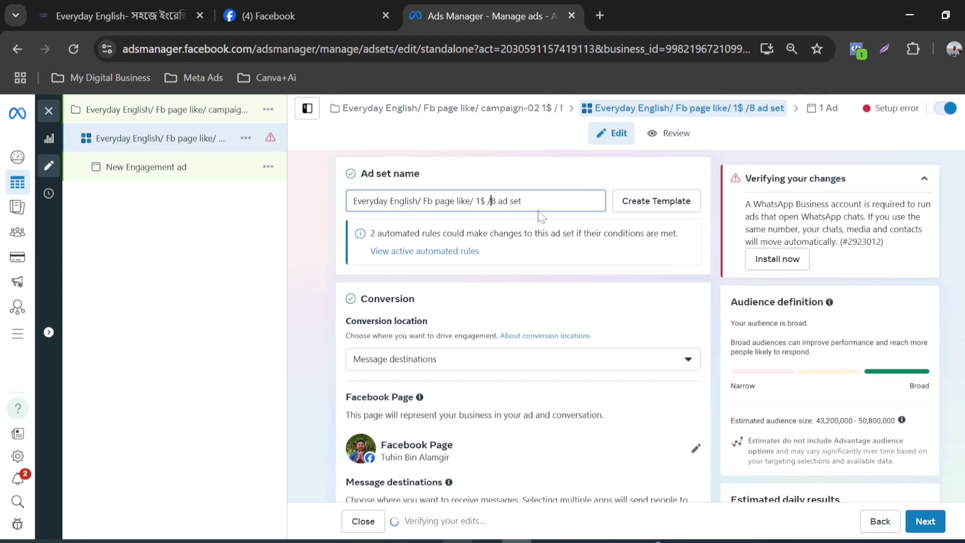
left_click(549, 200)
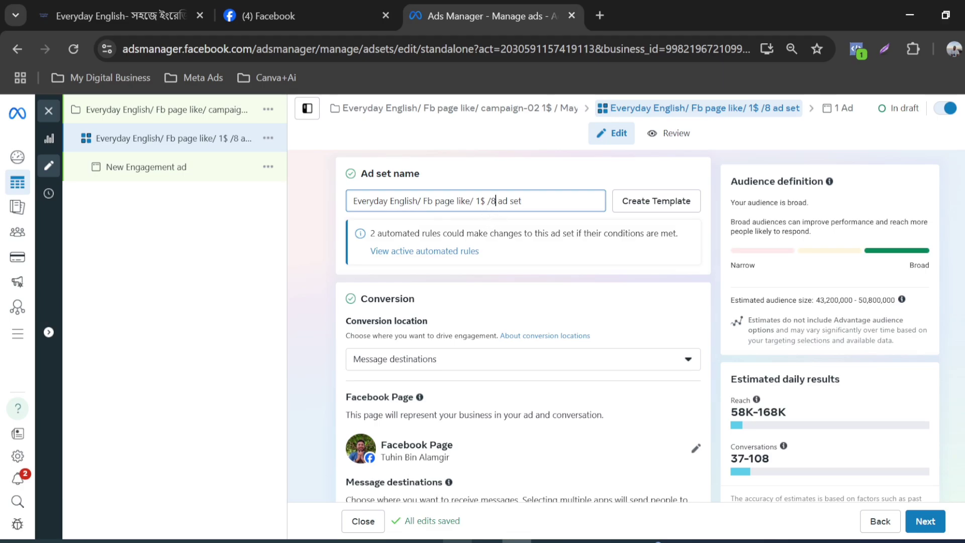
left_click(496, 201)
key("BackSpace")
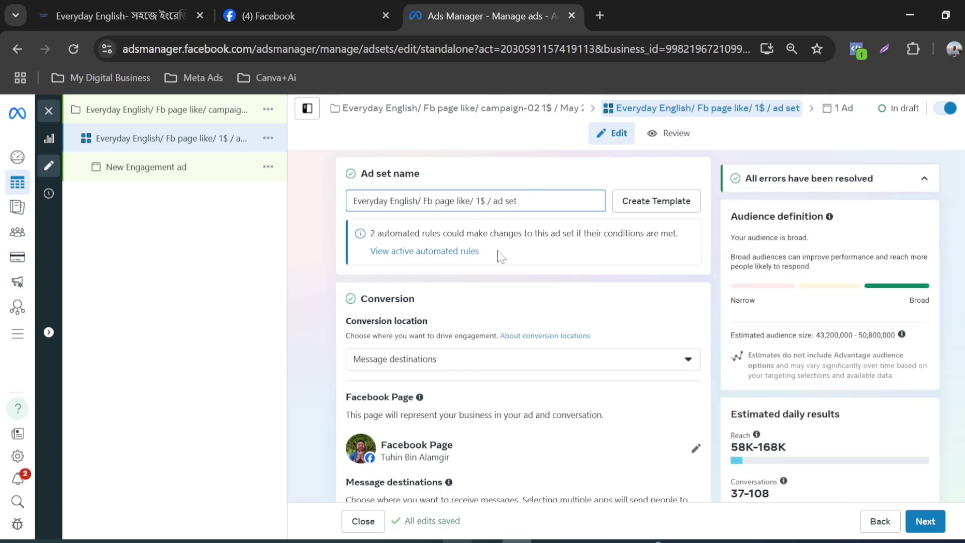
Step: In the ad set's conversion settings, change the Facebook Page to Everyday English 360
scroll(445, 282, "down", 2)
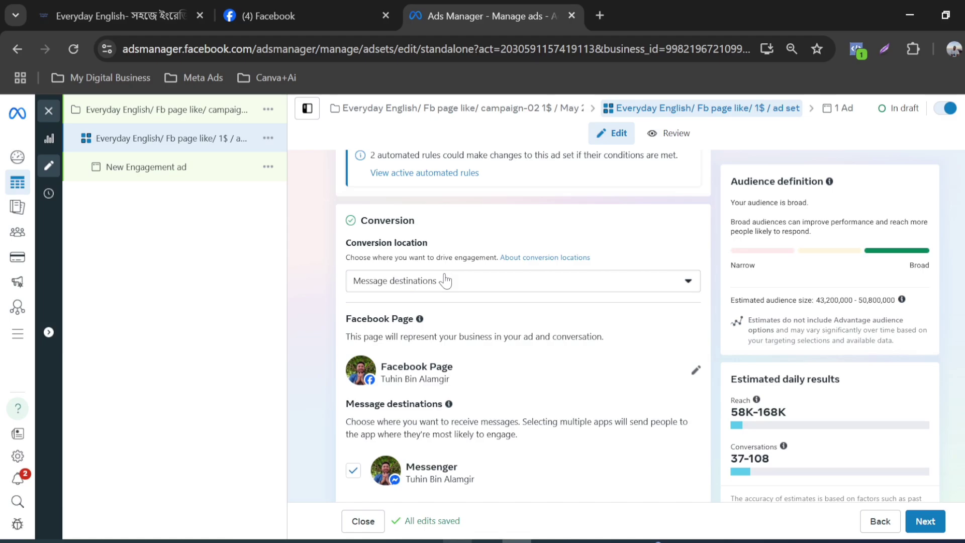
scroll(595, 306, "down", 2)
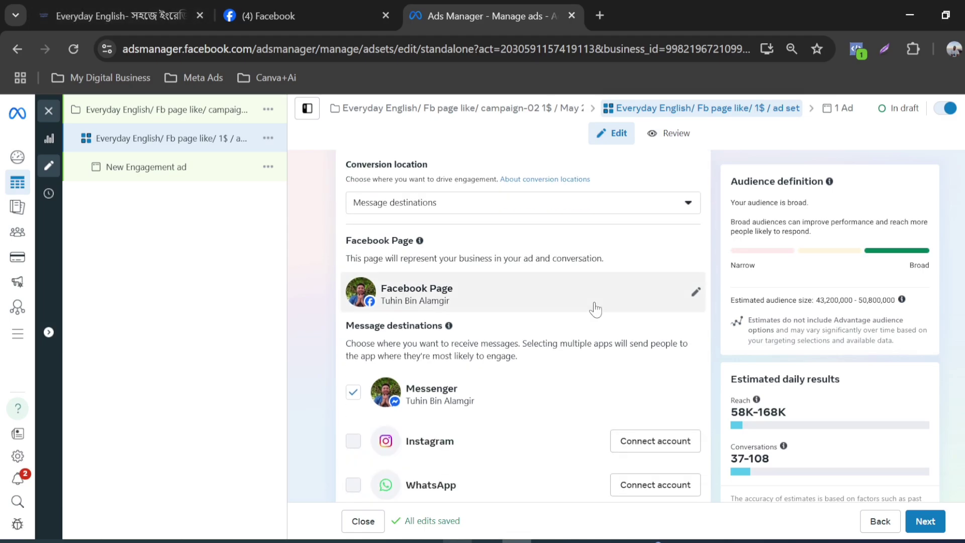
scroll(595, 307, "up", 2)
scroll(595, 307, "up", 1)
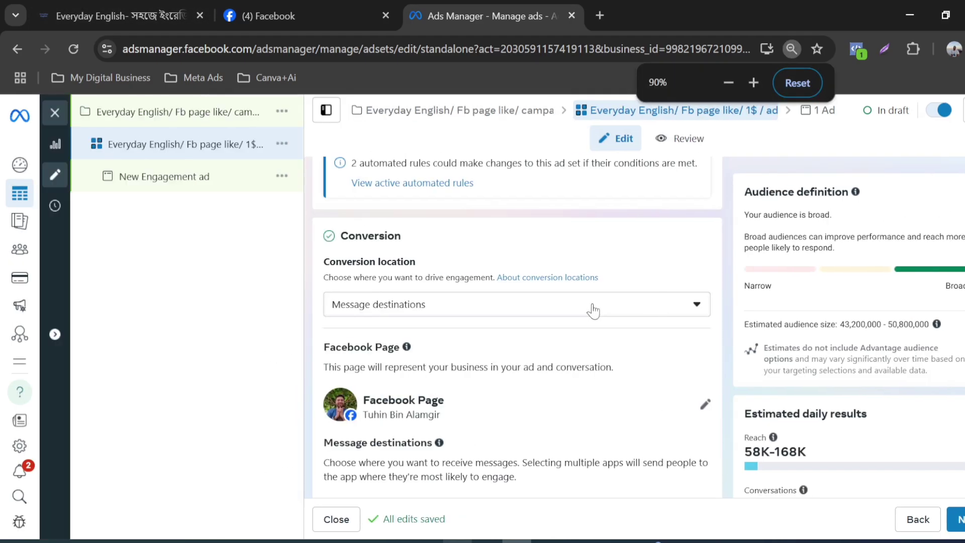
scroll(594, 310, "down", 3)
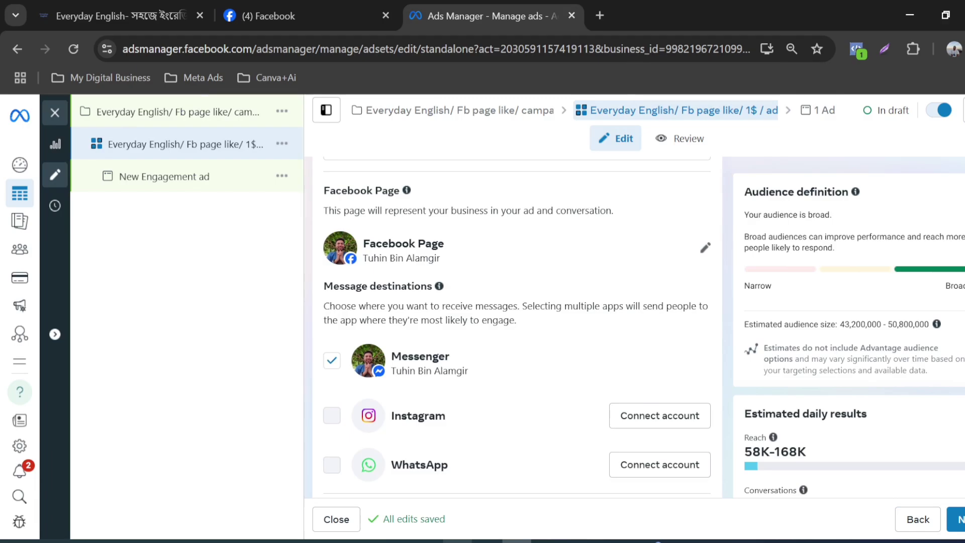
scroll(468, 275, "up", 2)
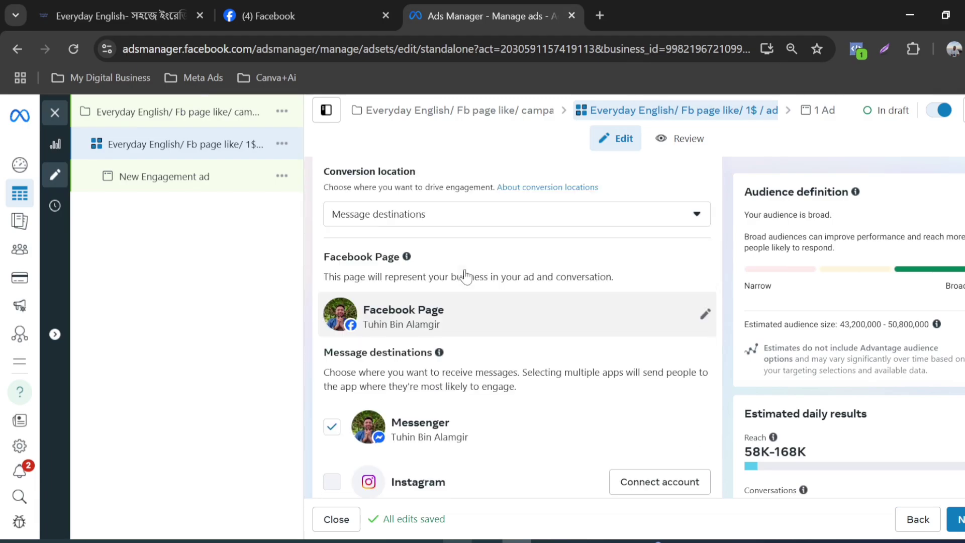
scroll(465, 275, "up", 3)
scroll(465, 276, "down", 4)
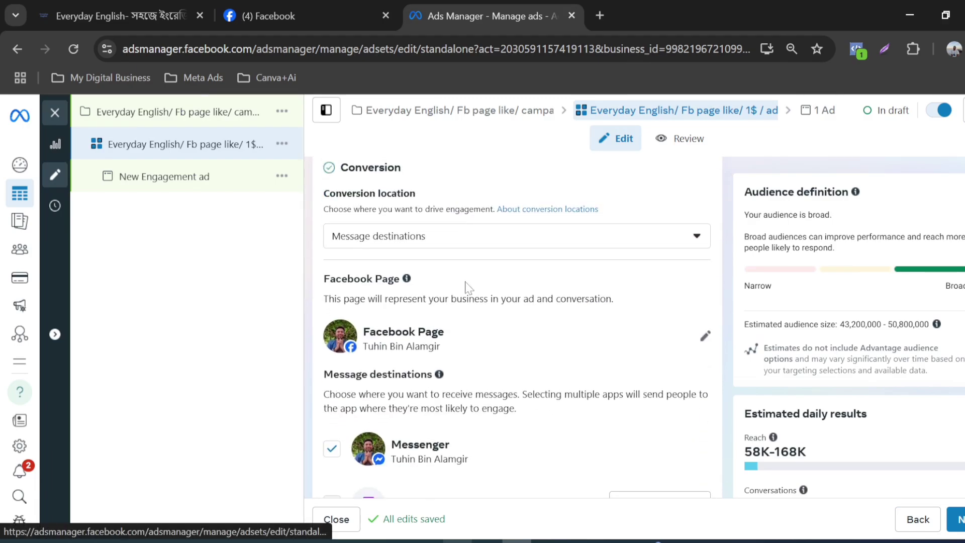
scroll(565, 295, "down", 2)
scroll(588, 277, "up", 2)
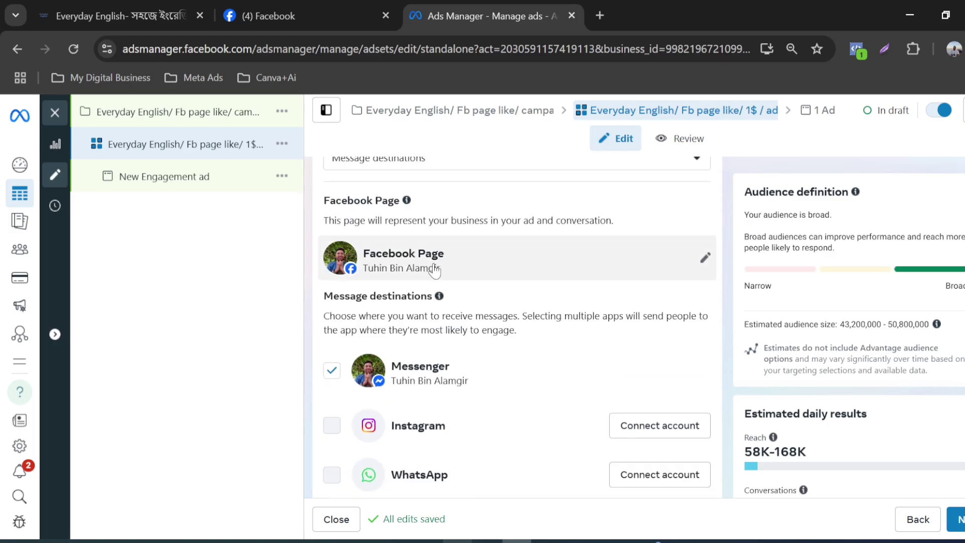
left_click(704, 258)
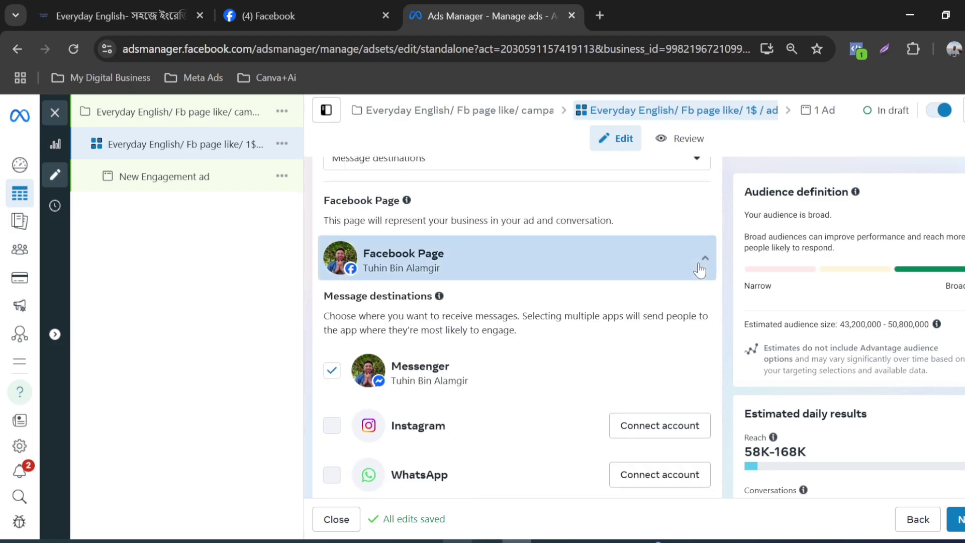
scroll(544, 294, "down", 2)
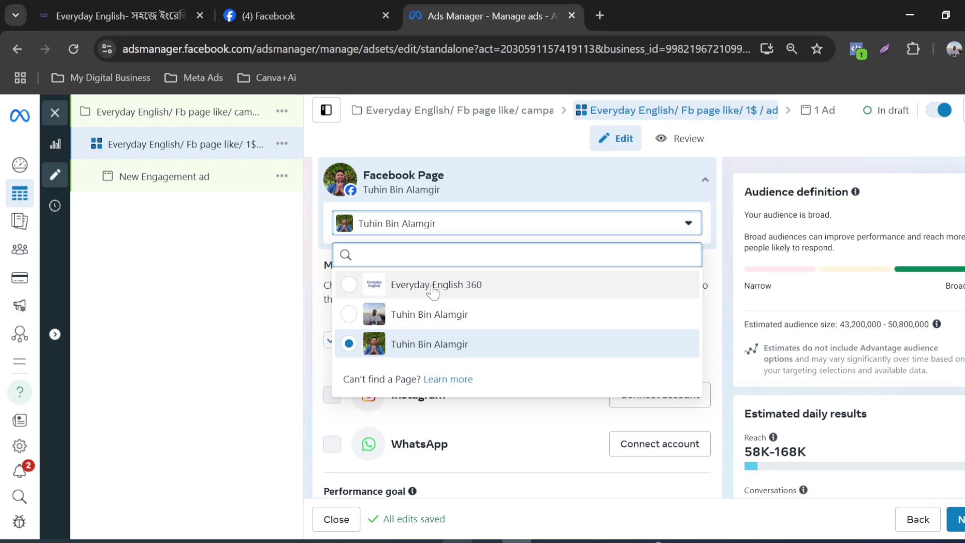
left_click(354, 294)
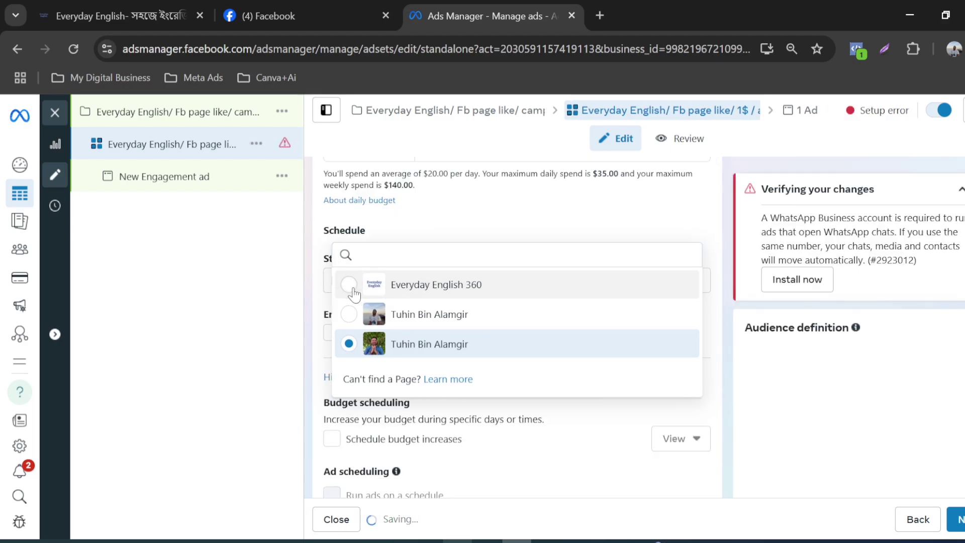
Step: Look through the ad set's conversion location options and set the conversion location to On your ad
scroll(436, 299, "up", 4)
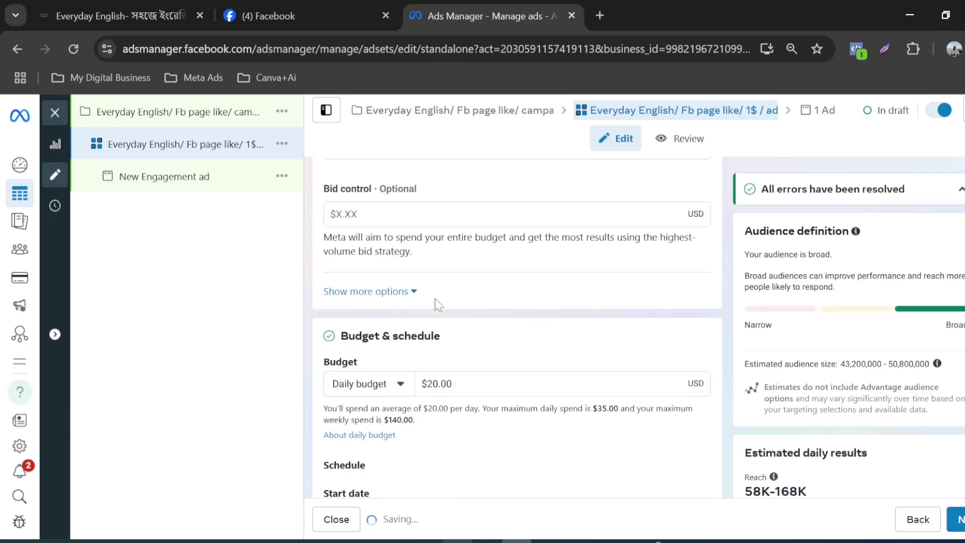
scroll(436, 298, "up", 12)
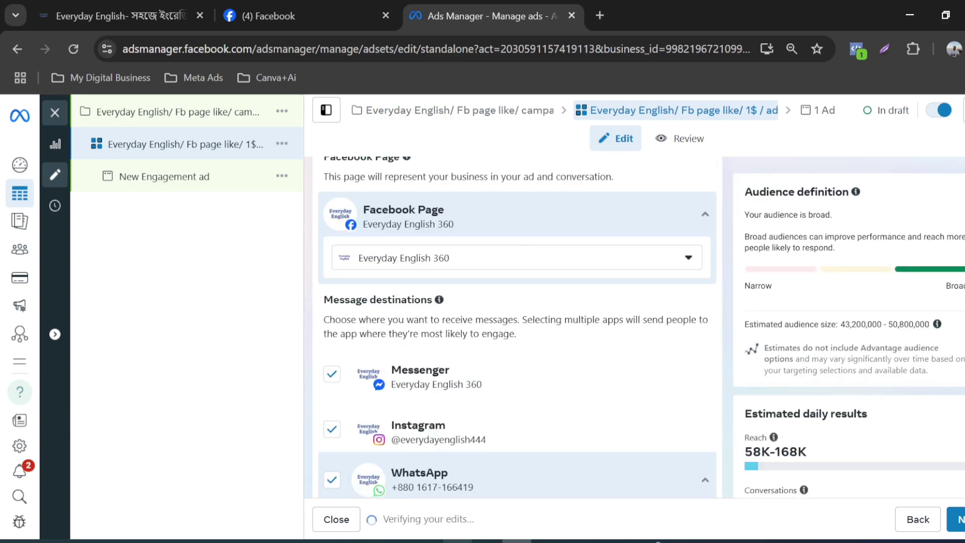
scroll(435, 298, "up", 5)
scroll(435, 297, "down", 5)
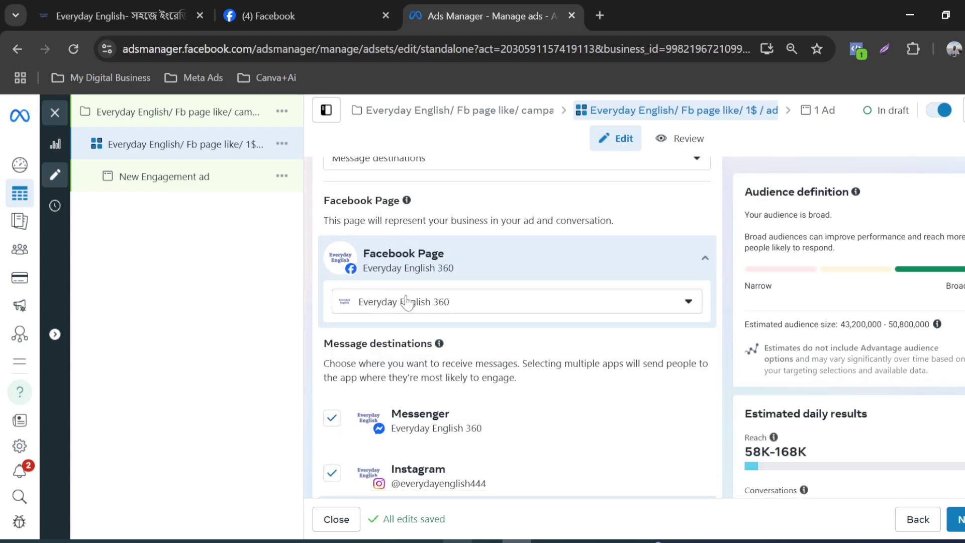
scroll(484, 287, "up", 2)
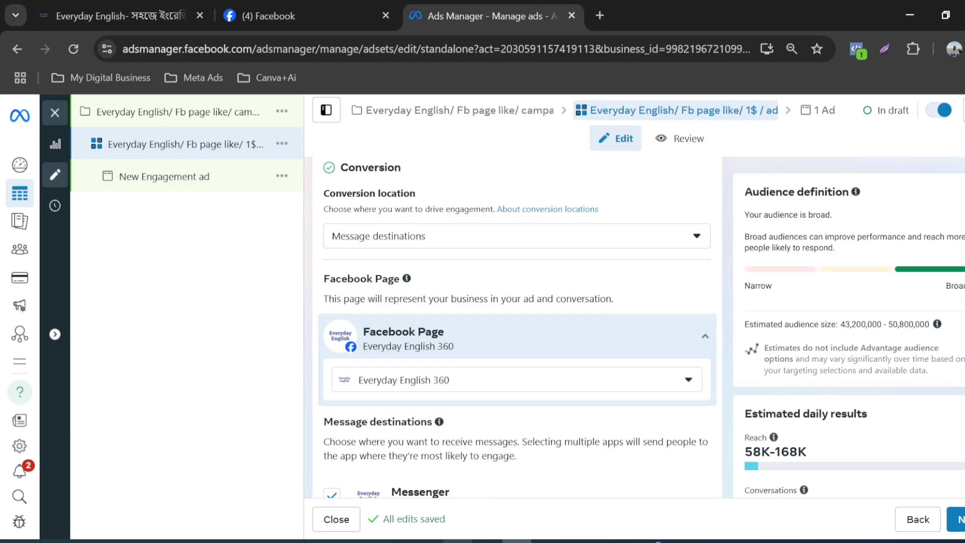
scroll(517, 327, "up", 4)
scroll(391, 308, "down", 2)
left_click(695, 241)
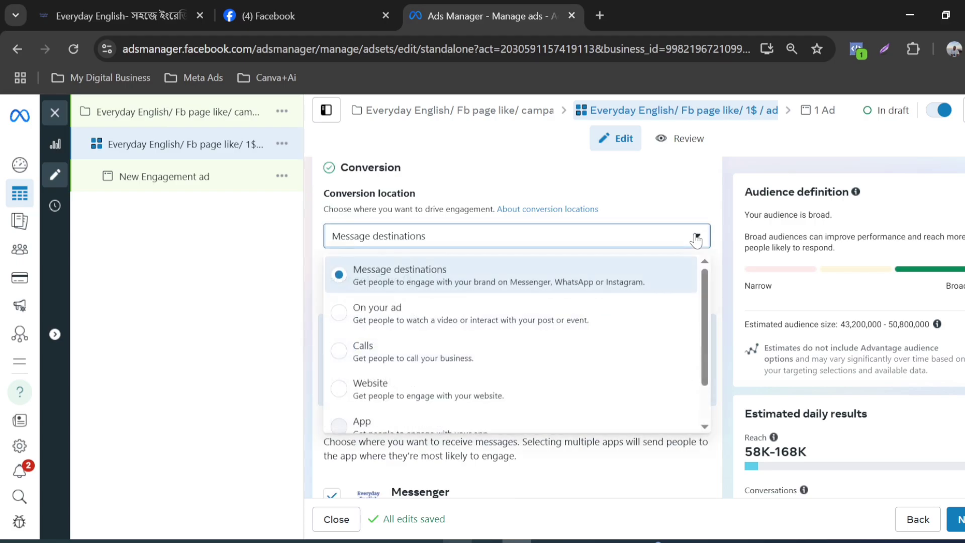
scroll(443, 282, "down", 2)
scroll(436, 288, "up", 5)
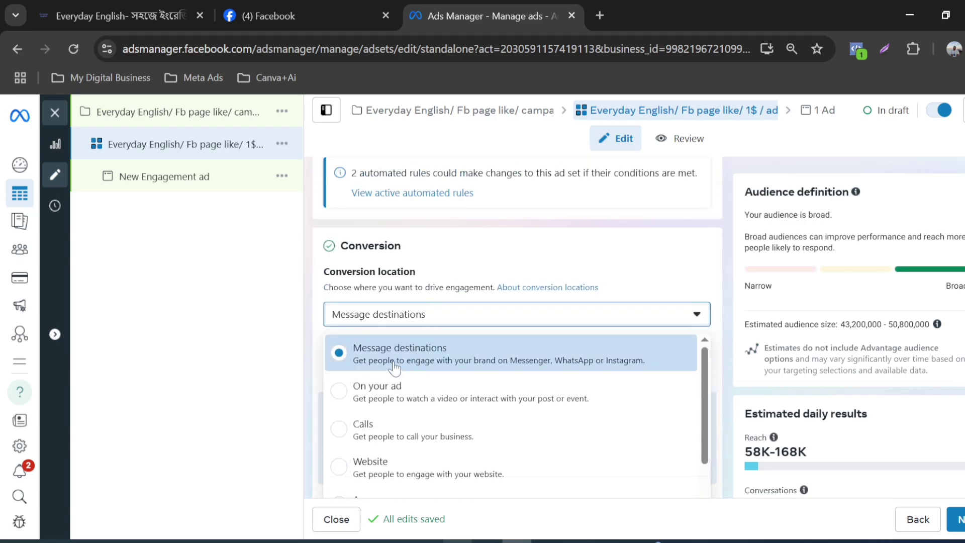
scroll(595, 221, "down", 3)
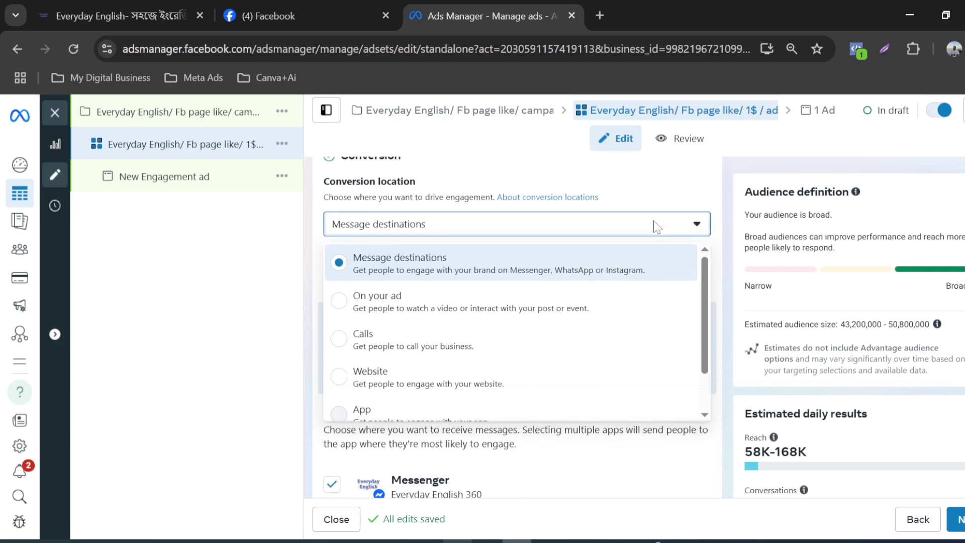
scroll(511, 268, "up", 2)
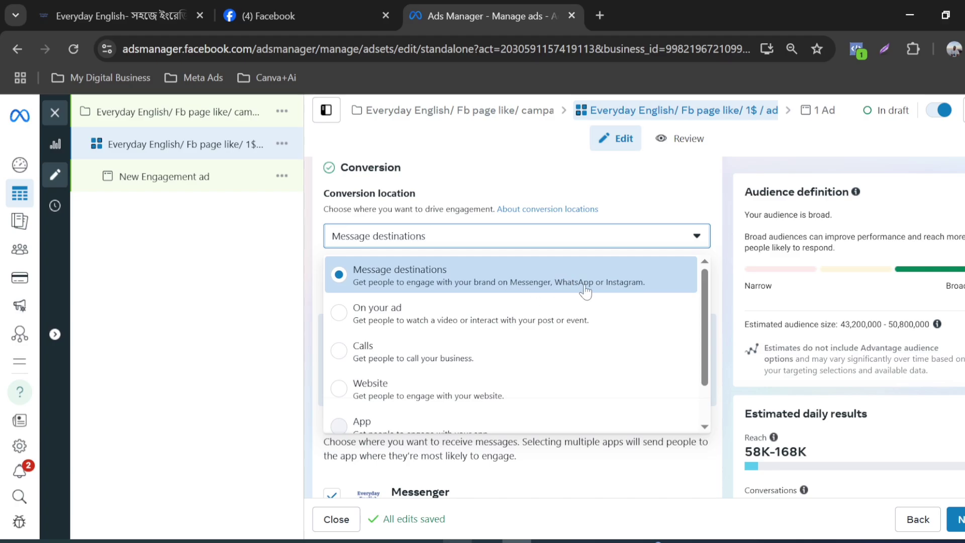
left_click(355, 308)
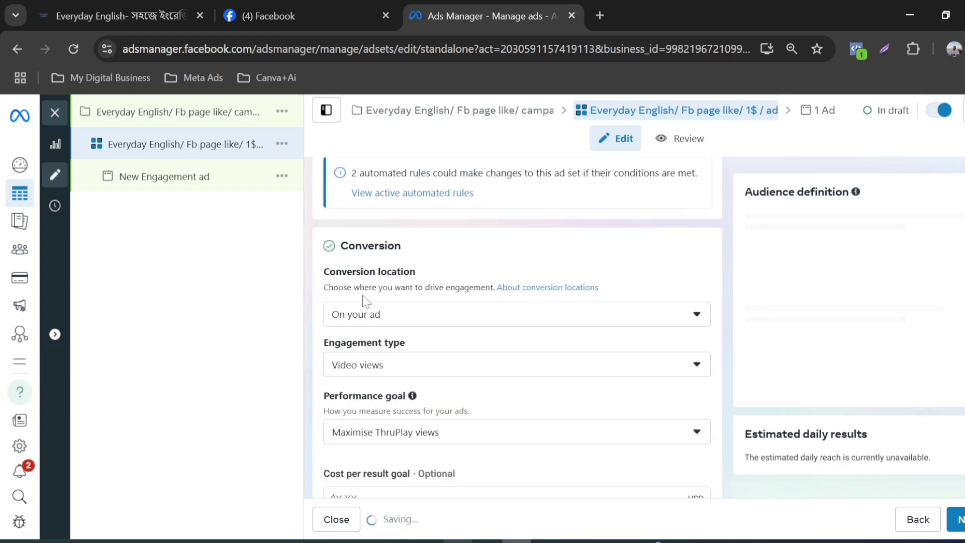
Step: Change the ad set's conversion location to Calls
left_click(696, 314)
scroll(431, 344, "down", 3)
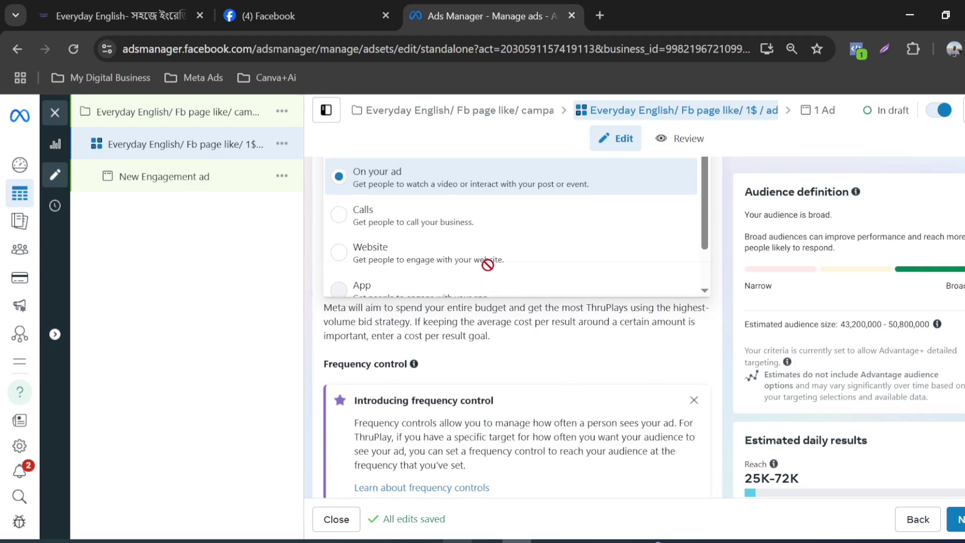
scroll(476, 284, "up", 2)
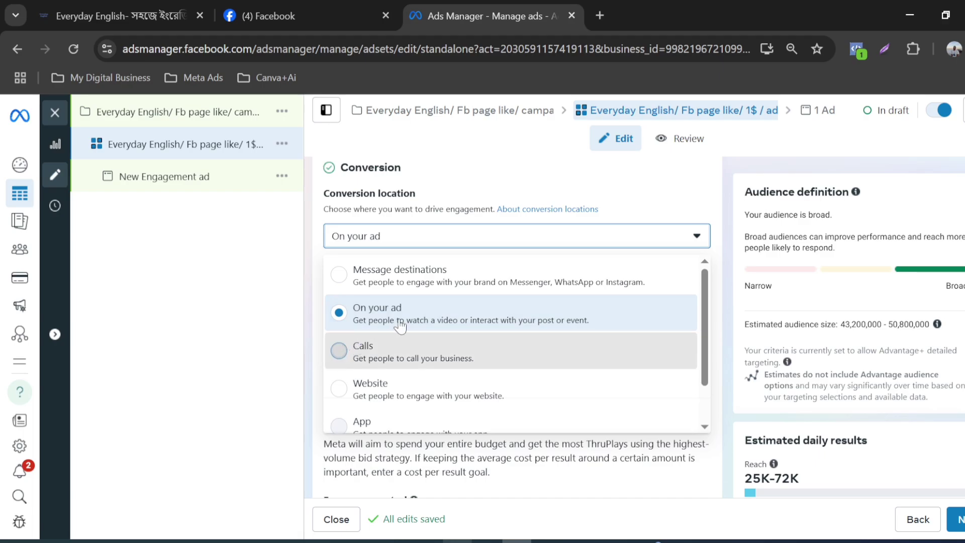
left_click(400, 352)
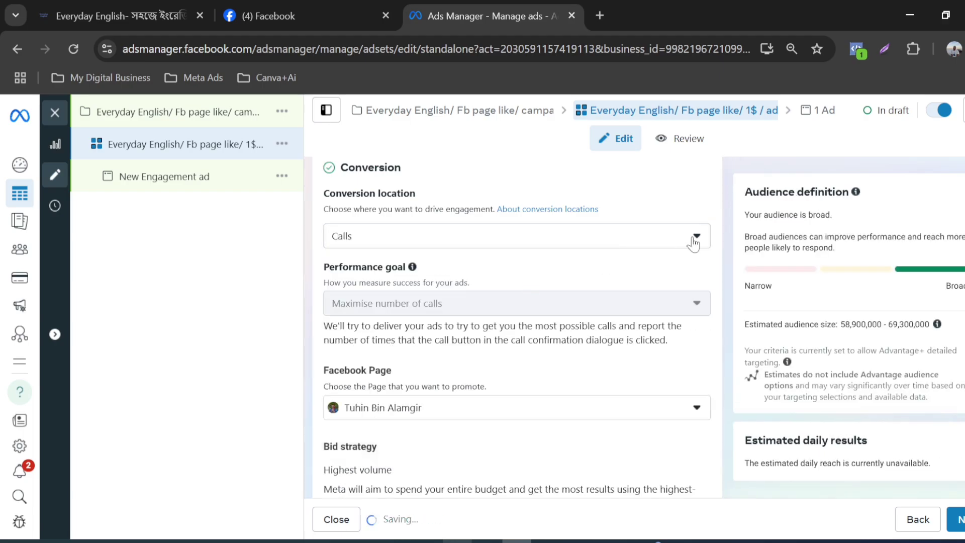
Step: Set the ad set's conversion location to Facebook Page
left_click(696, 237)
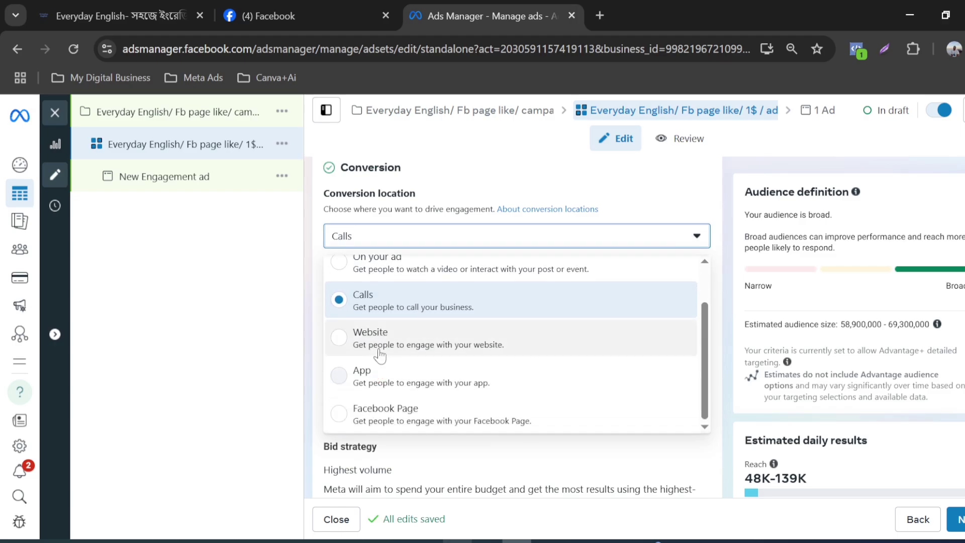
scroll(382, 347, "down", 2)
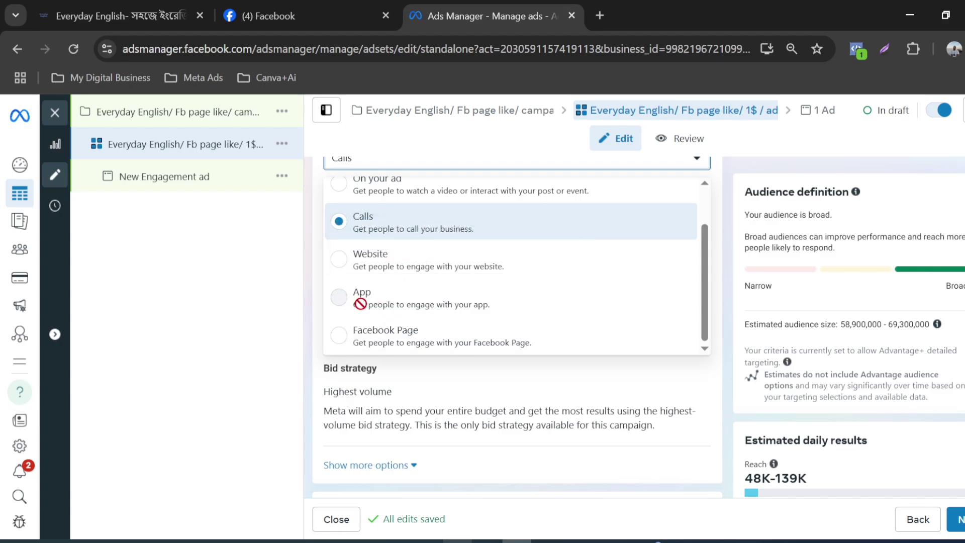
mouse_move(360, 304)
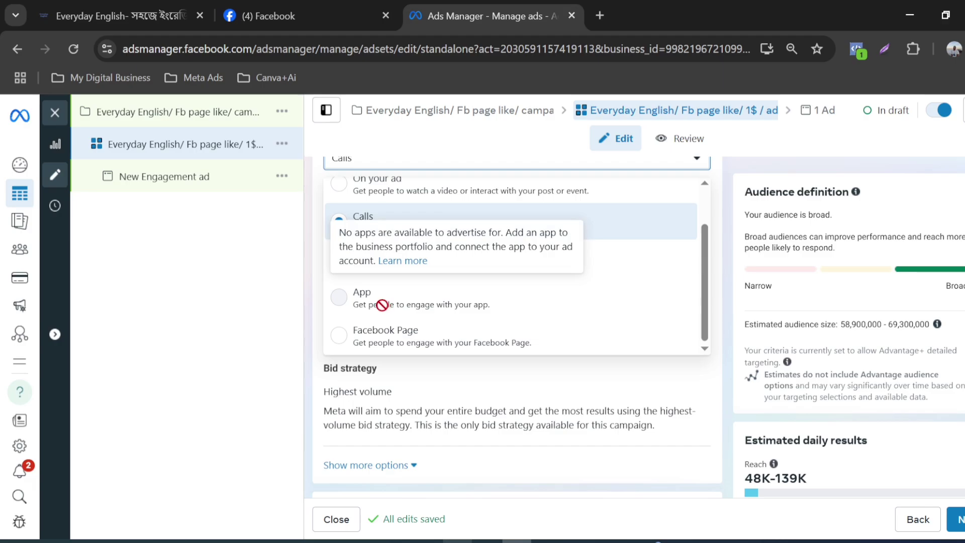
scroll(454, 302, "down", 1)
scroll(454, 302, "down", 1)
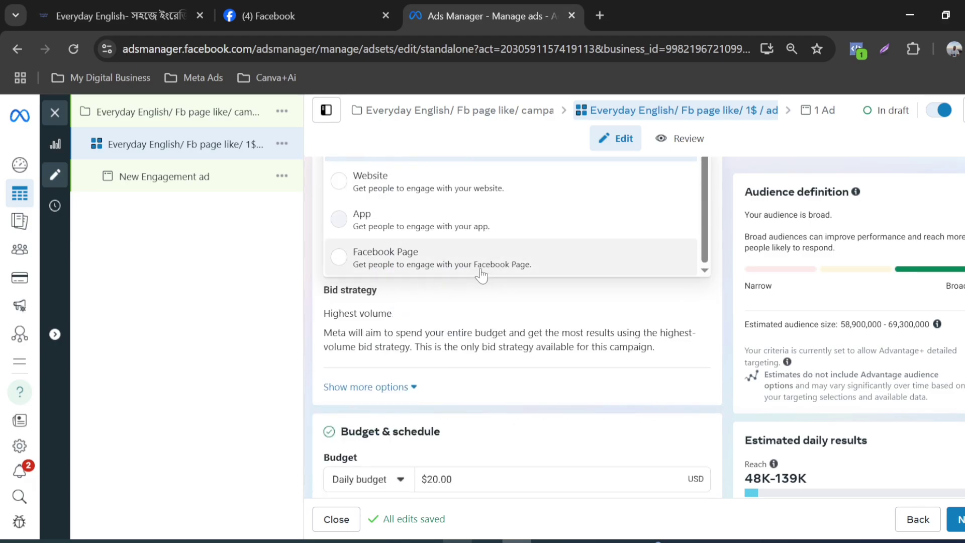
left_click(339, 259)
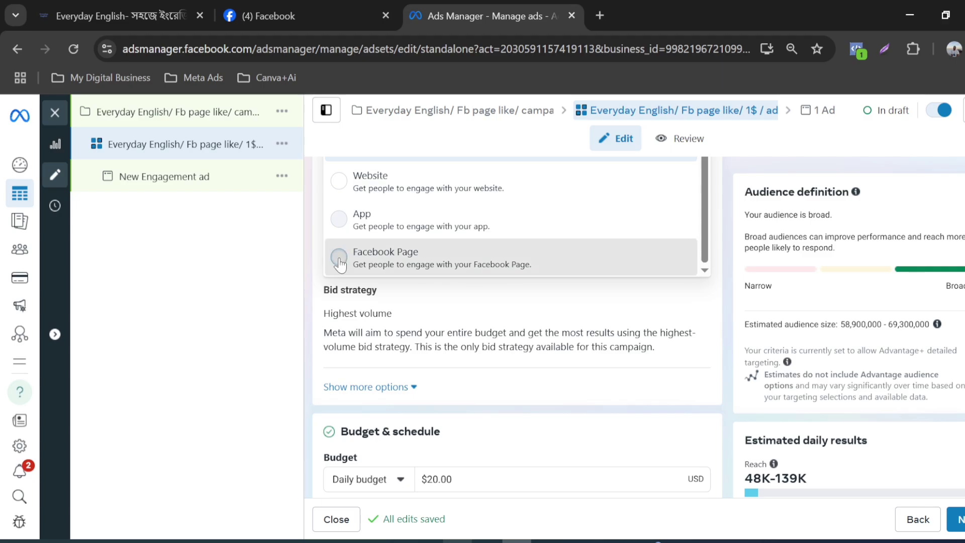
left_click(339, 259)
Step: Choose Everyday English 360 from its business group as the Facebook Page to promote
mouse_move(458, 288)
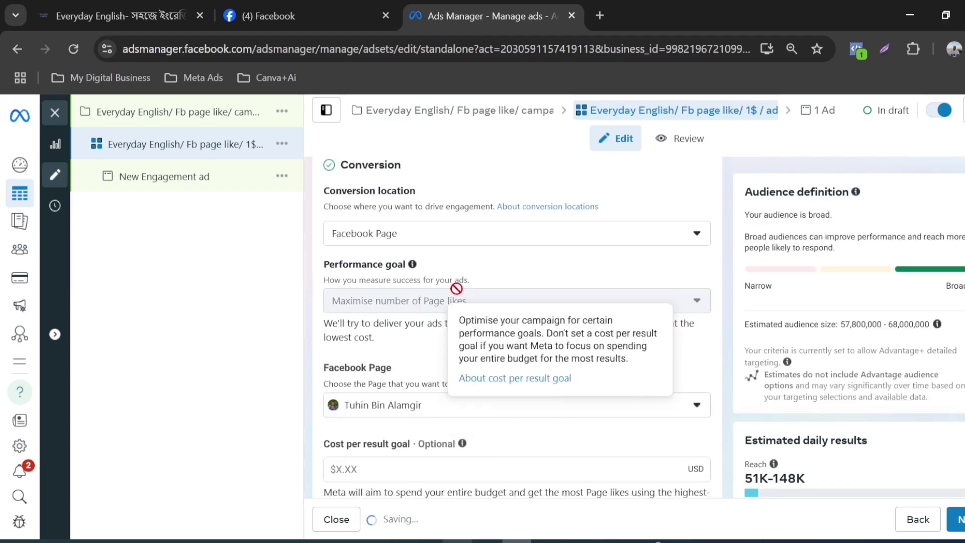
scroll(469, 294, "down", 5)
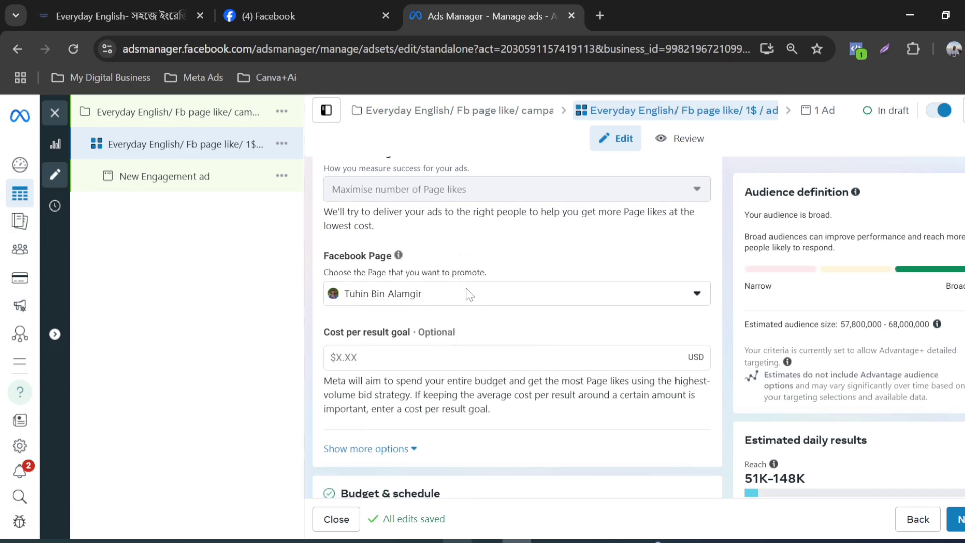
scroll(469, 294, "down", 2)
scroll(469, 294, "up", 3)
left_click(695, 336)
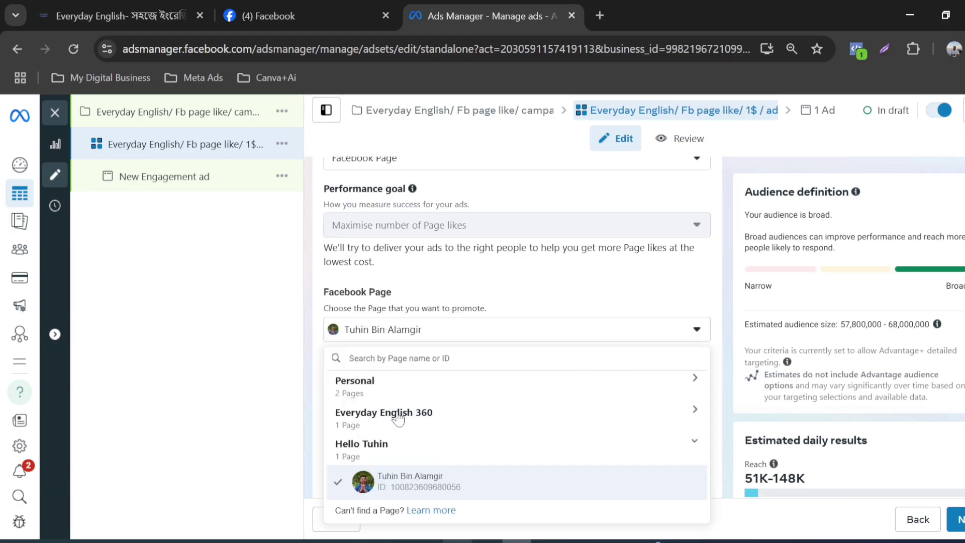
left_click(399, 416)
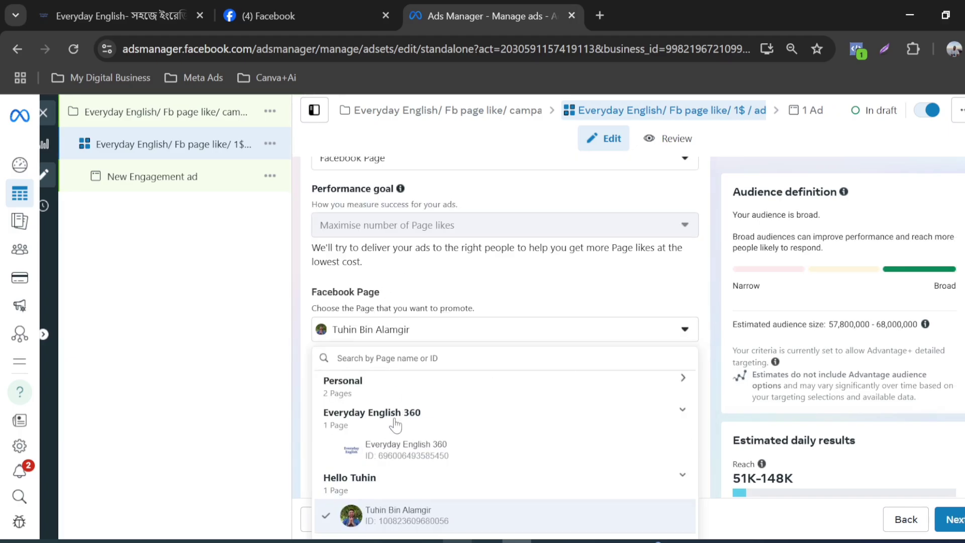
left_click(486, 462)
scroll(474, 401, "up", 5)
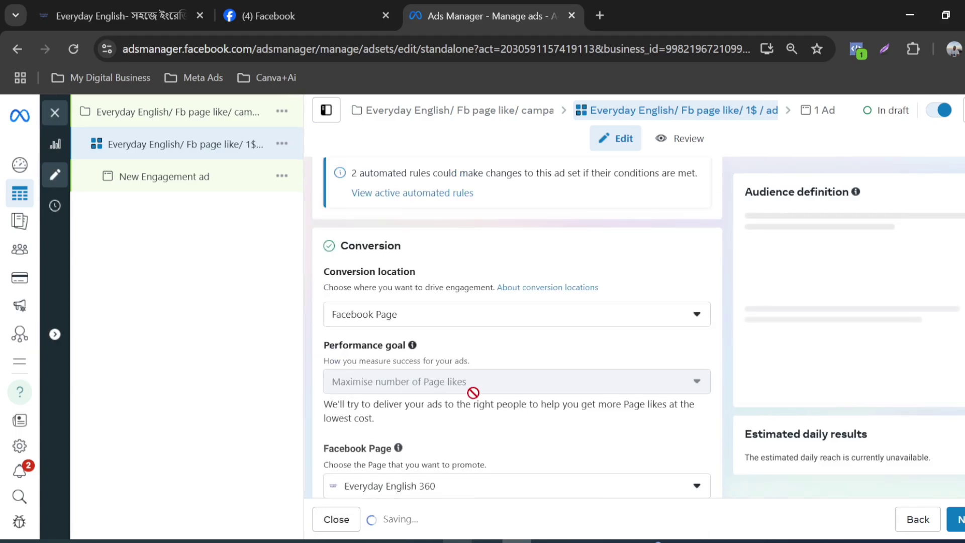
Step: Review the ad set name and the conversion location, performance goal and promoted Facebook Page settings
scroll(469, 325, "down", 3)
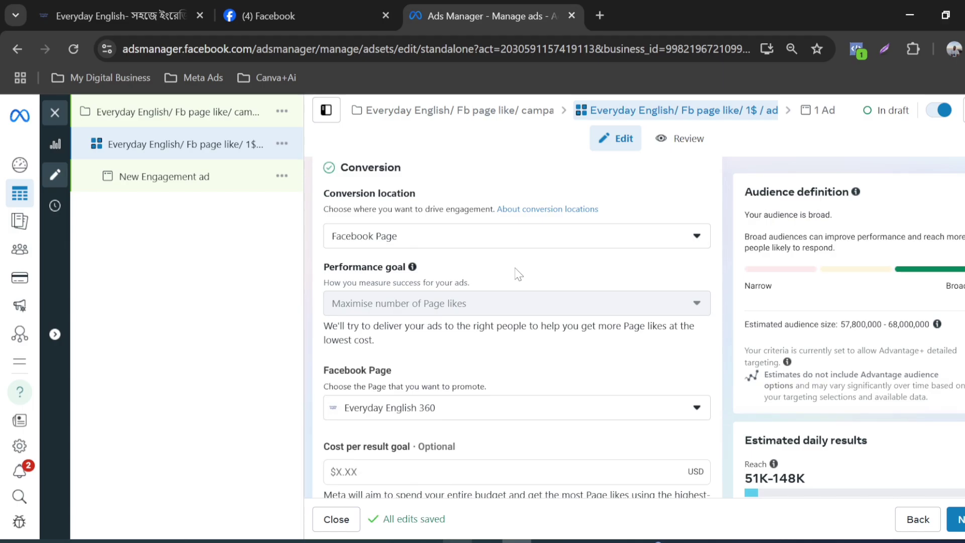
scroll(602, 255, "up", 2)
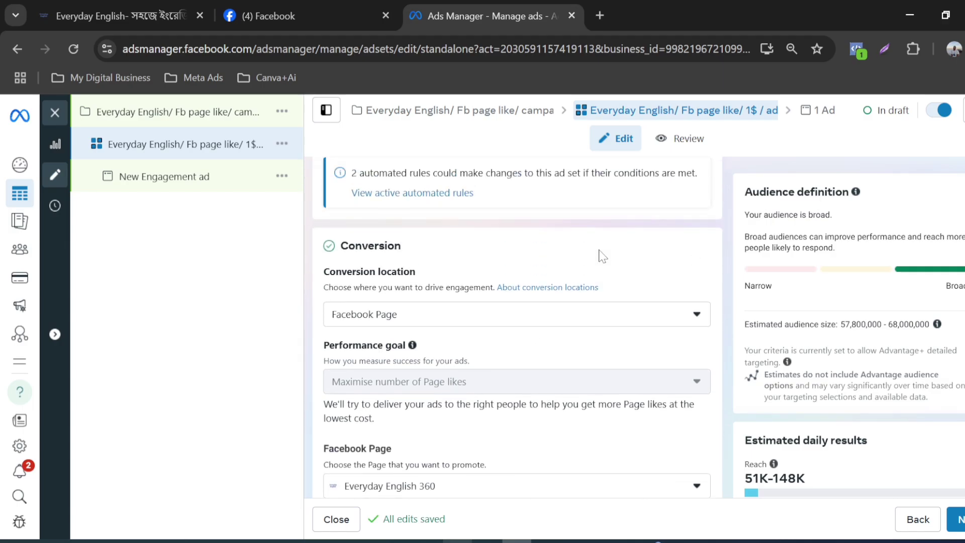
scroll(601, 255, "up", 2)
scroll(589, 254, "down", 4)
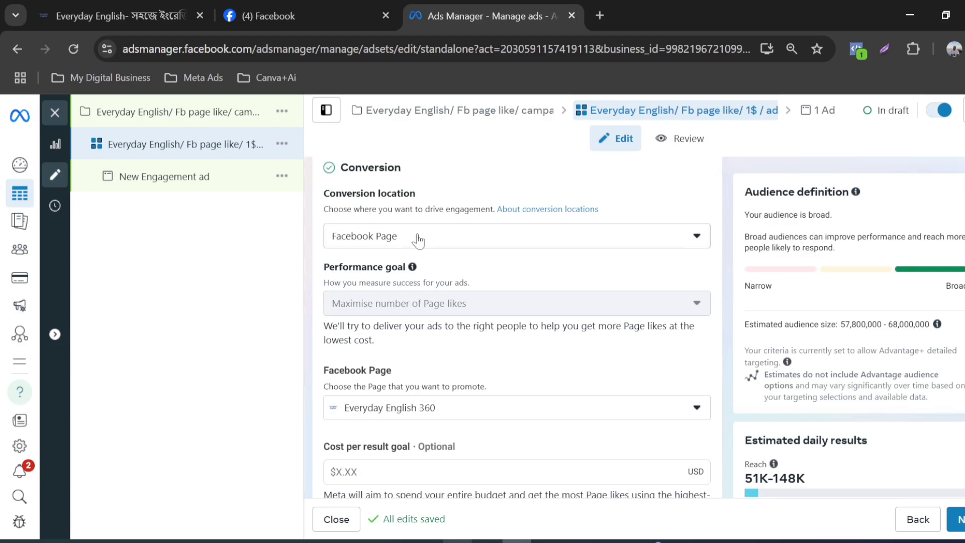
scroll(447, 240, "up", 4)
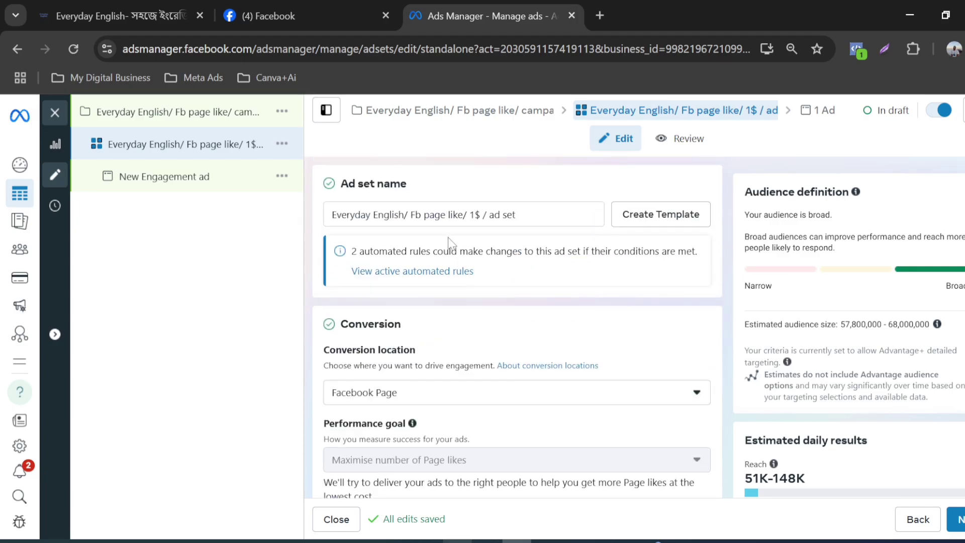
scroll(448, 241, "down", 5)
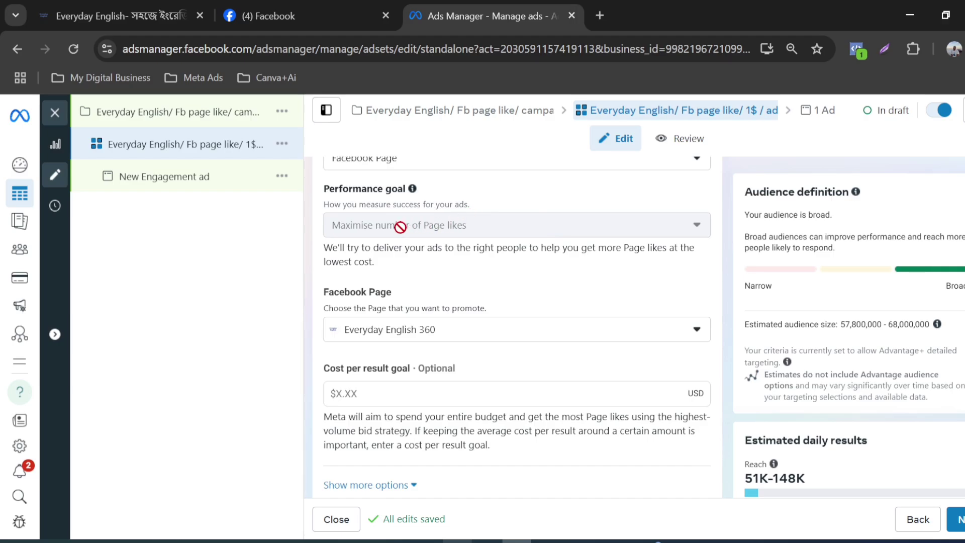
mouse_move(382, 231)
scroll(680, 235, "up", 2)
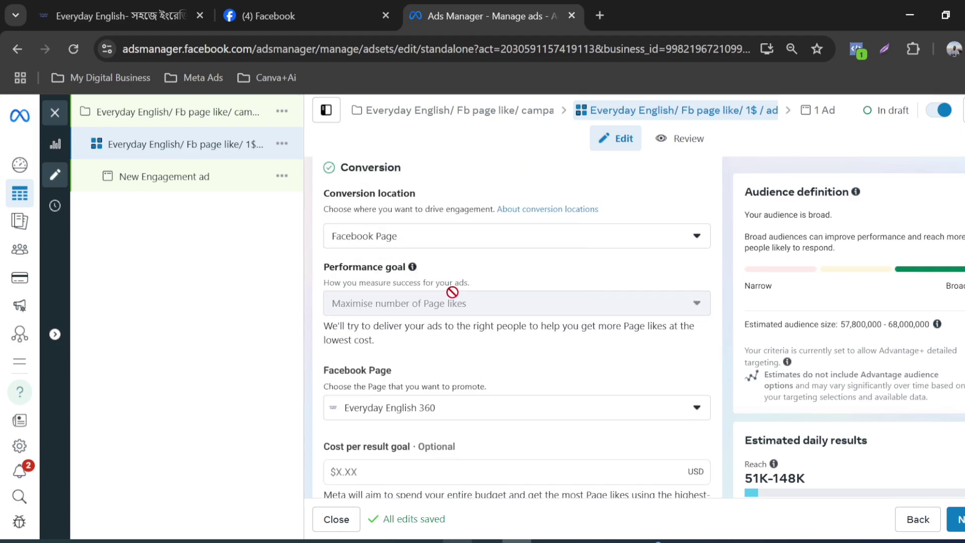
scroll(585, 264, "up", 3)
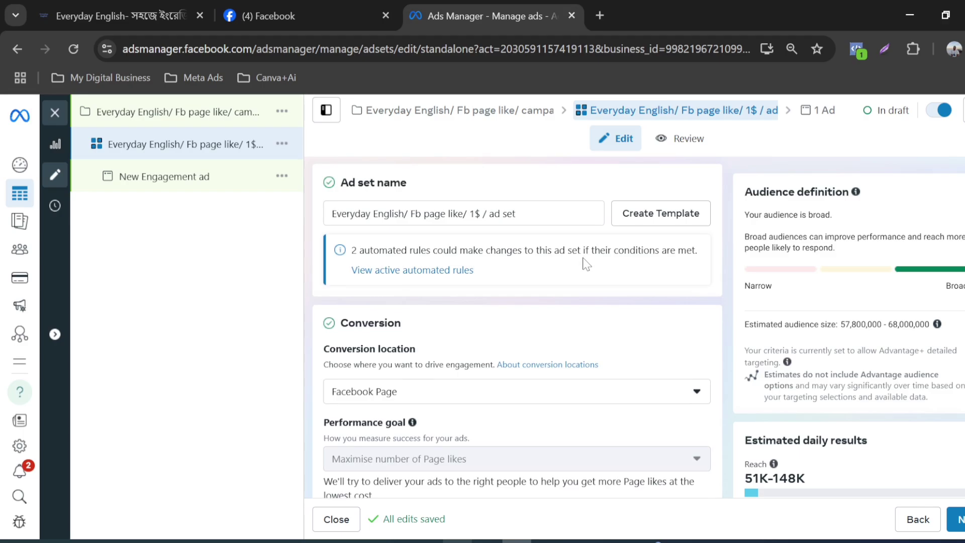
scroll(505, 281, "down", 6)
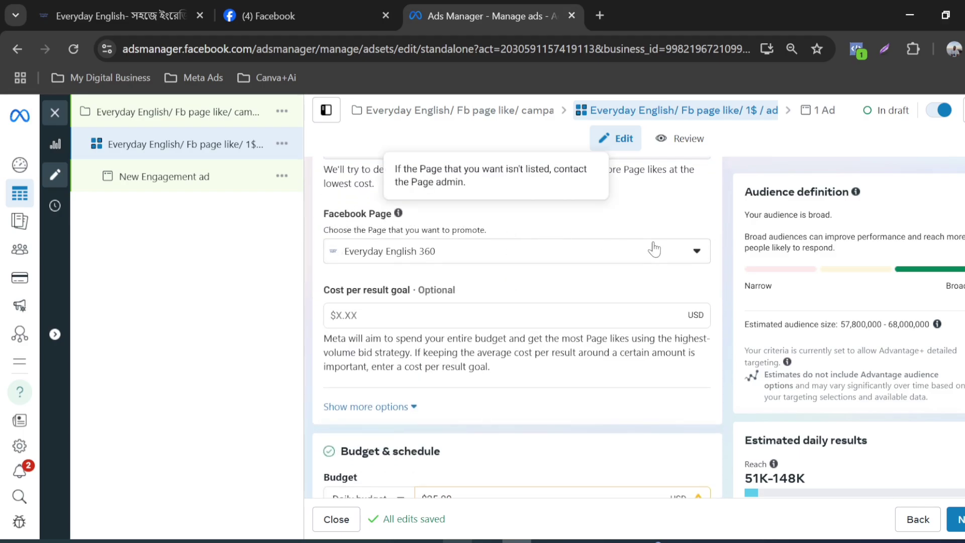
left_click(698, 252)
left_click(697, 252)
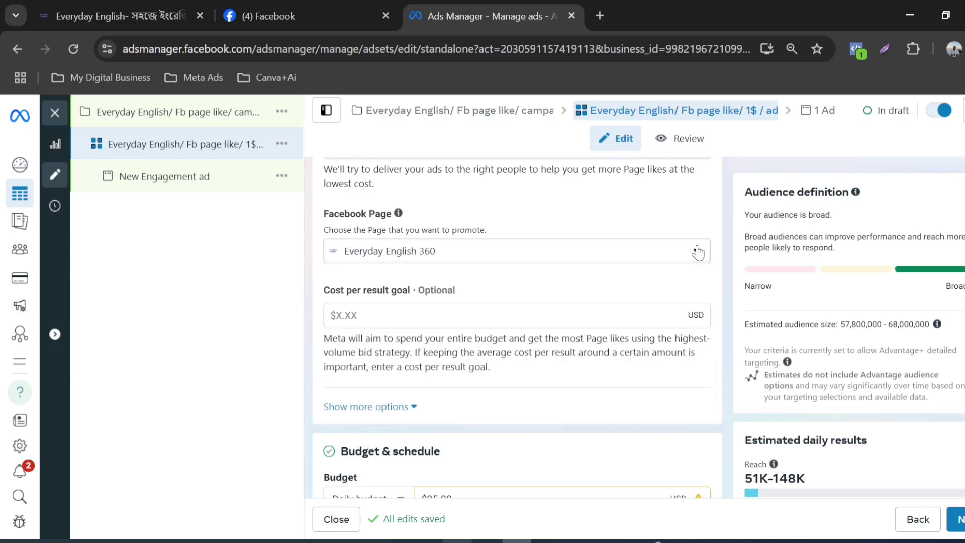
left_click(697, 251)
left_click(698, 251)
Step: Examine the cost per result goal and the budget type options in the ad set's budget and schedule settings
scroll(465, 273, "down", 2)
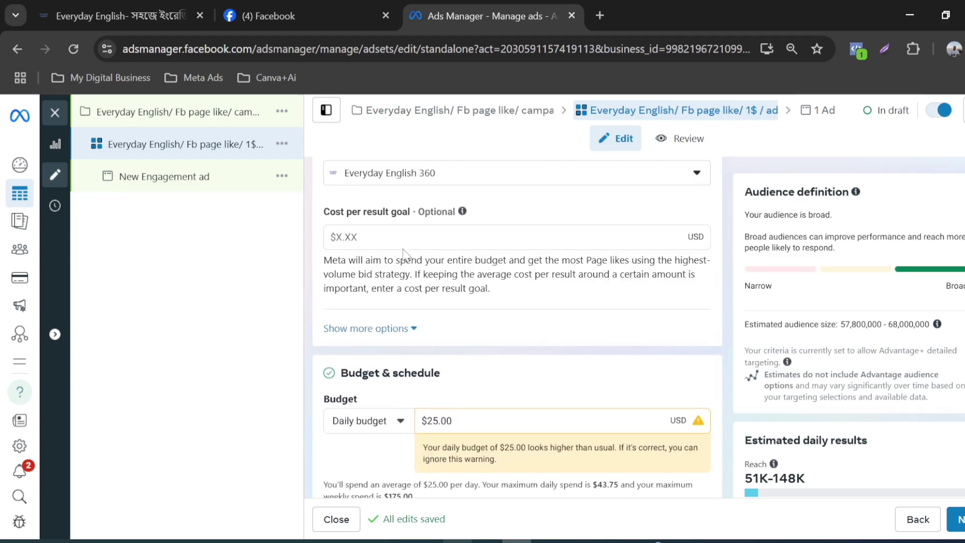
scroll(406, 254, "down", 2)
scroll(435, 269, "down", 2)
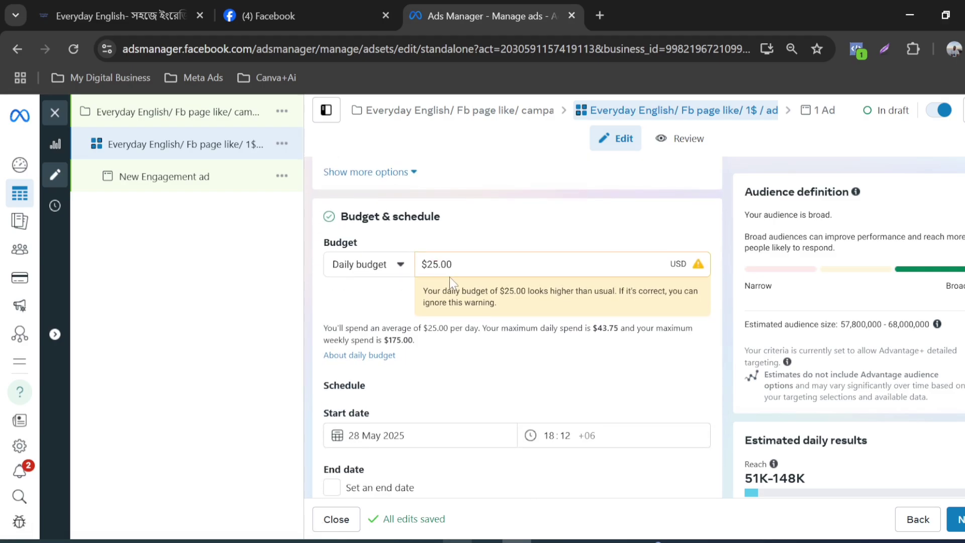
left_click(452, 264)
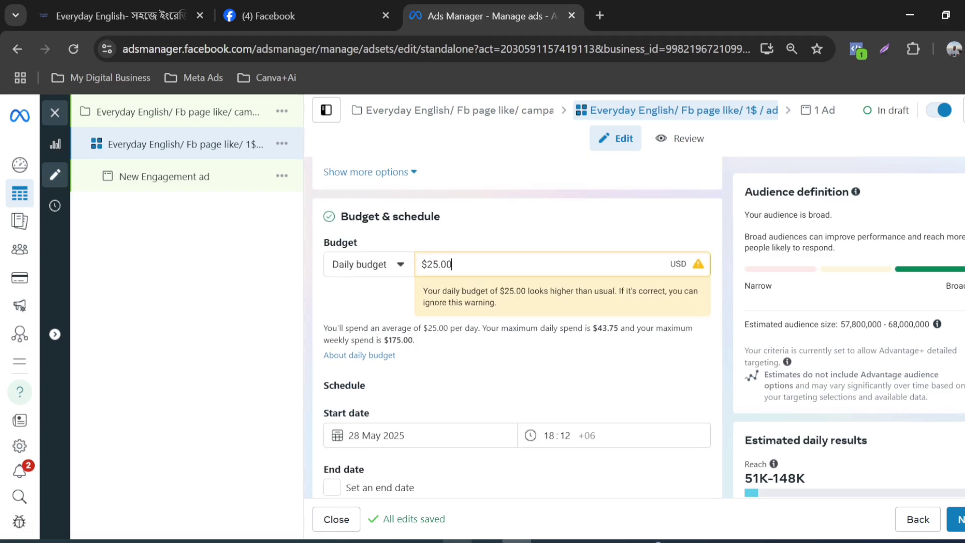
left_click(392, 268)
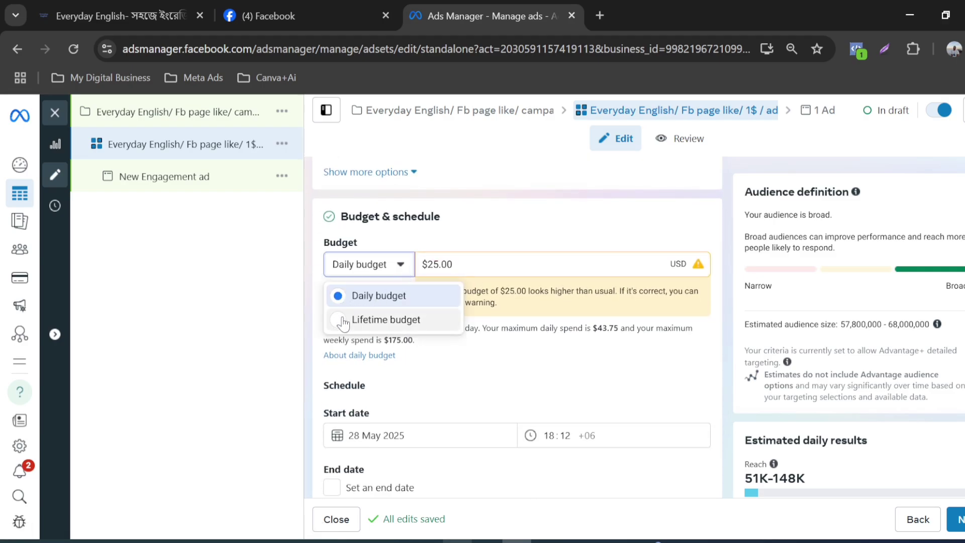
left_click(401, 265)
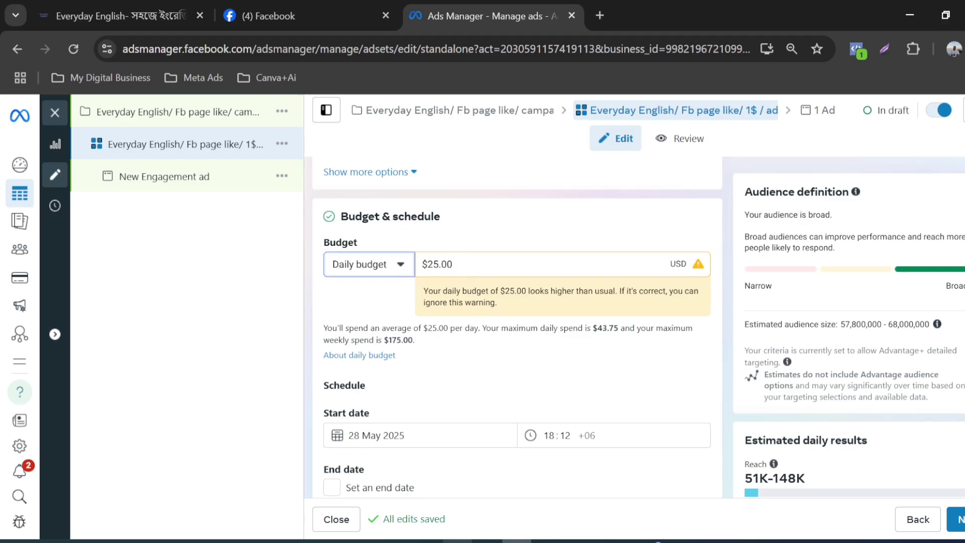
Step: Set the ad set's daily budget to $2.00
left_click(452, 264)
left_click_drag(452, 264, 425, 266)
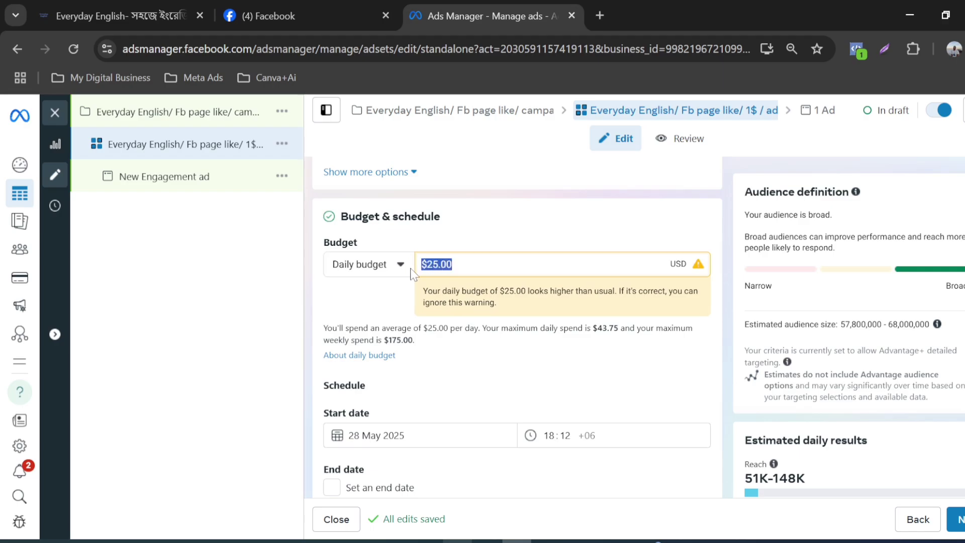
type("2")
scroll(559, 370, "up", 1)
left_click(499, 301)
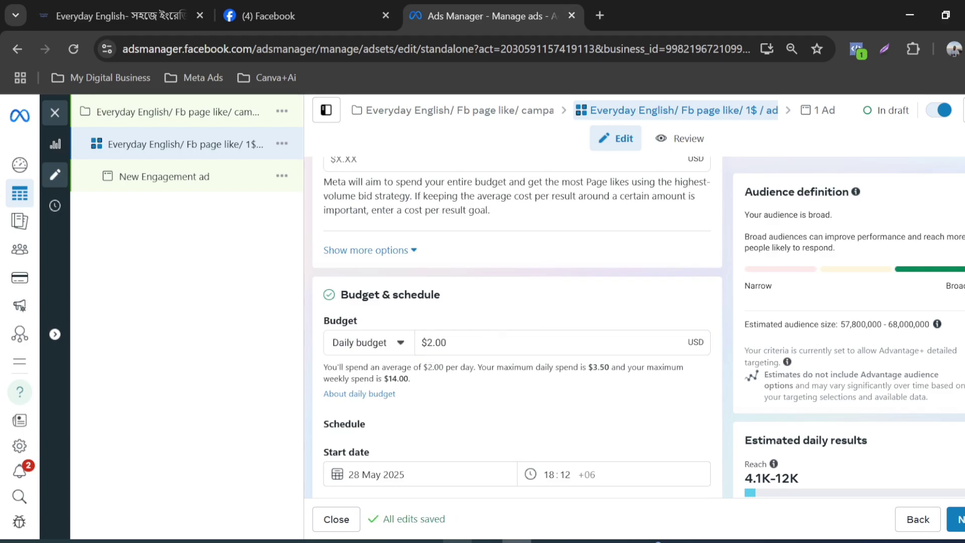
Step: Switch to the campaign brief in Word and check its Ads Budget line
left_click(250, 542)
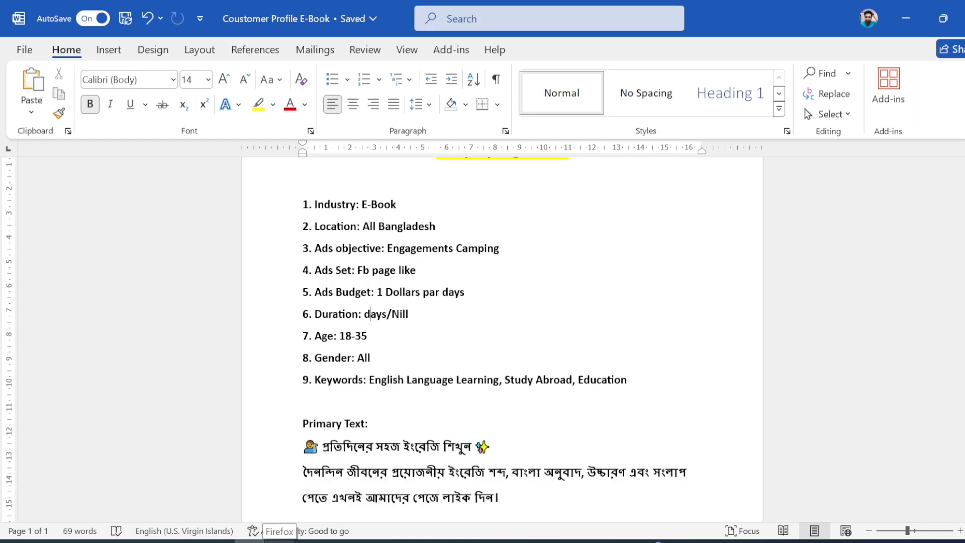
left_click_drag(377, 292, 400, 292)
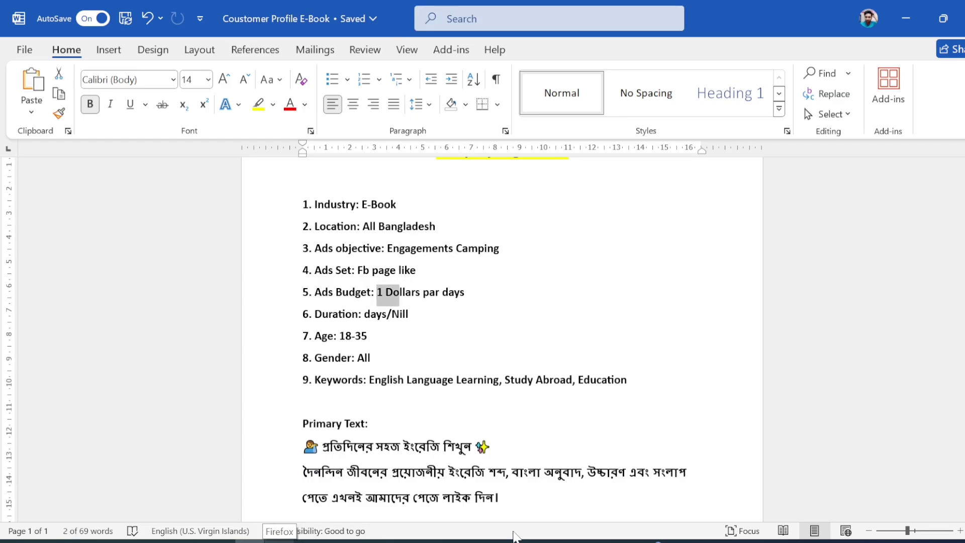
left_click(271, 542)
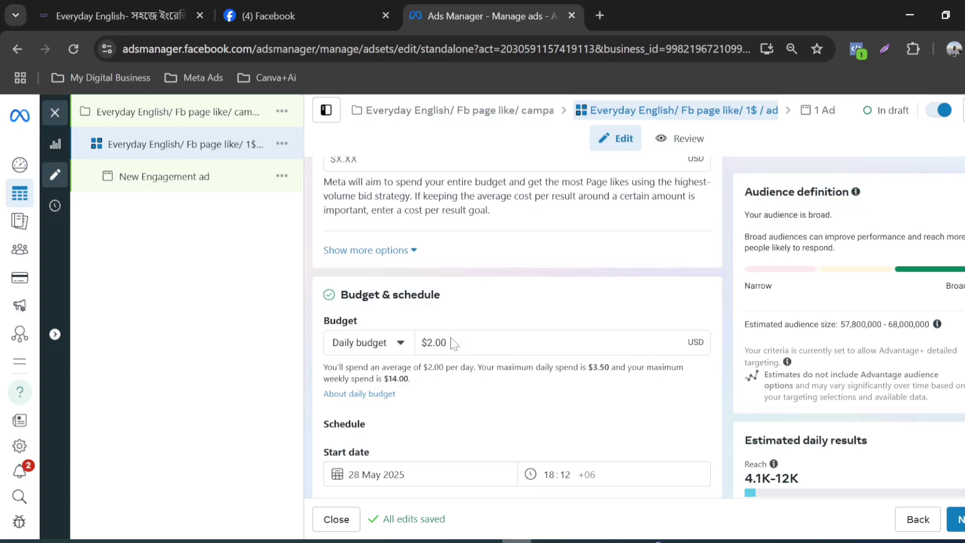
Step: Back in Ads Manager, set the ad set's daily budget to $1.00 as the brief specifies
left_click(446, 342)
left_click_drag(447, 343, 420, 342)
type("1")
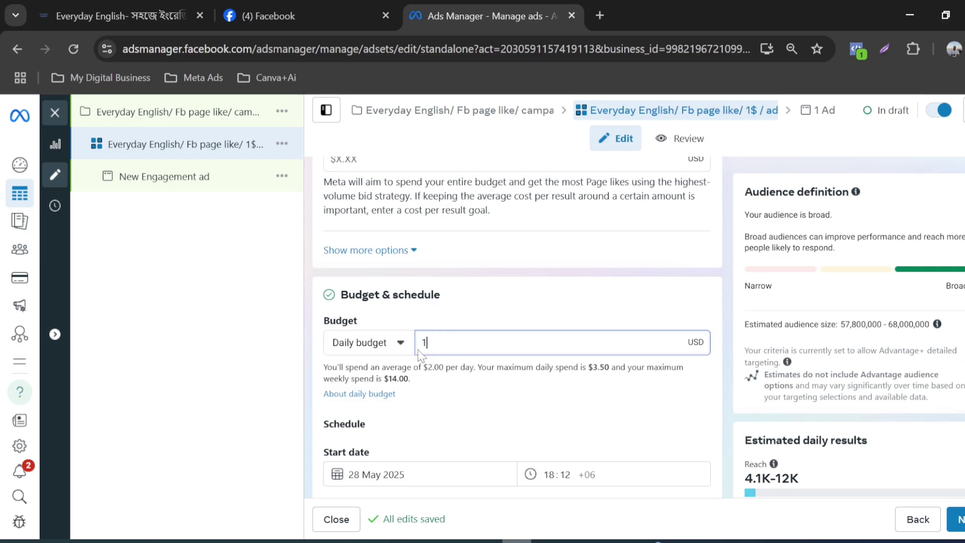
left_click(502, 305)
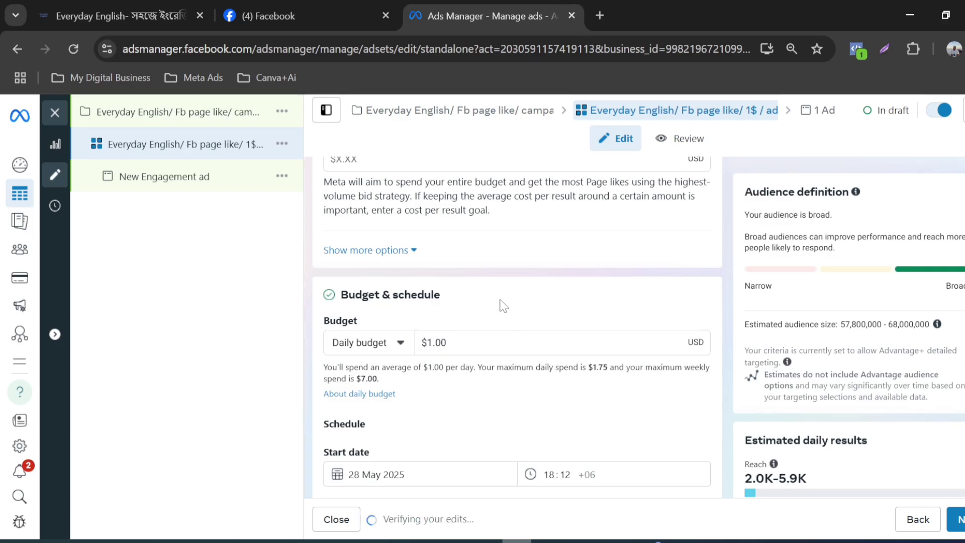
Step: Review the ad set's settings and examine the estimated daily reach and Page likes for the current budget
scroll(504, 267, "up", 2)
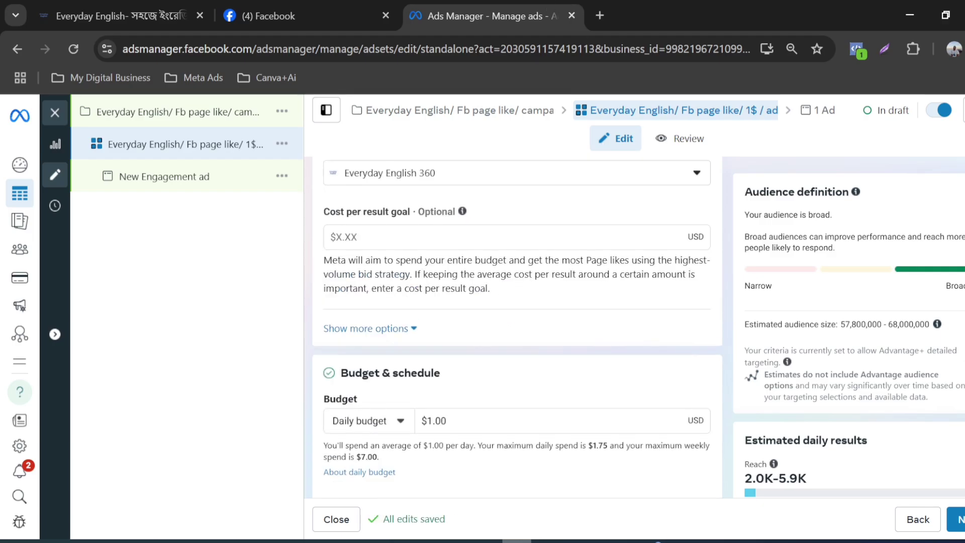
scroll(505, 284, "up", 8)
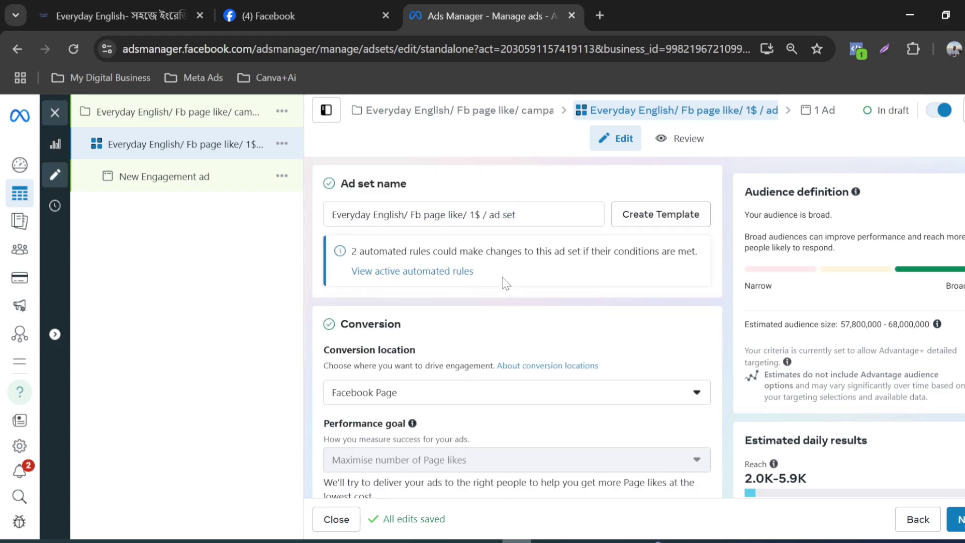
scroll(505, 283, "down", 8)
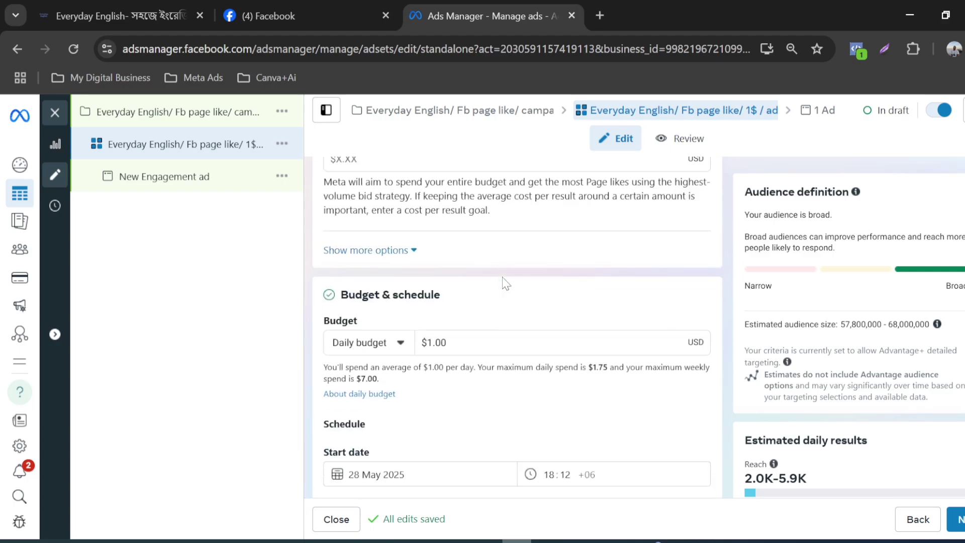
scroll(414, 332, "down", 2)
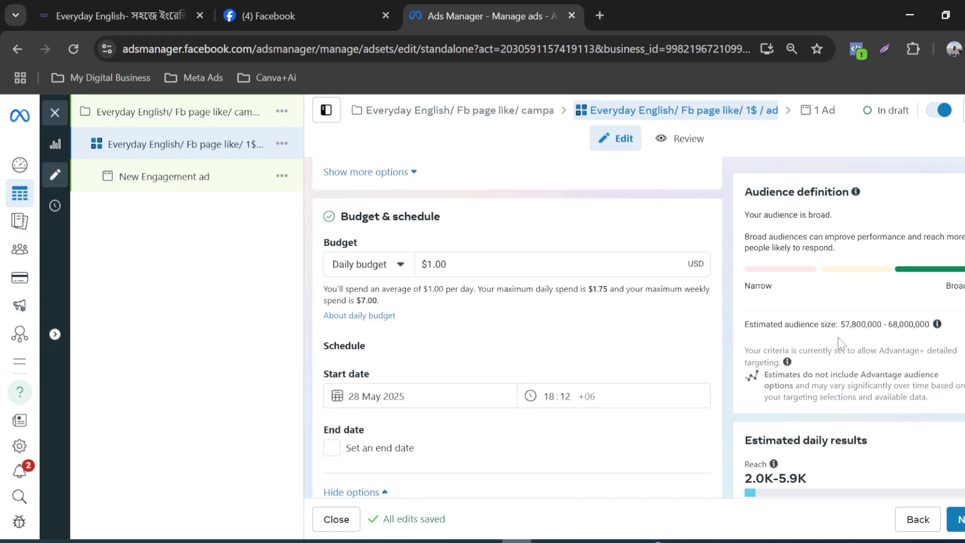
key("ctrl+minus")
key("ctrl+minus")
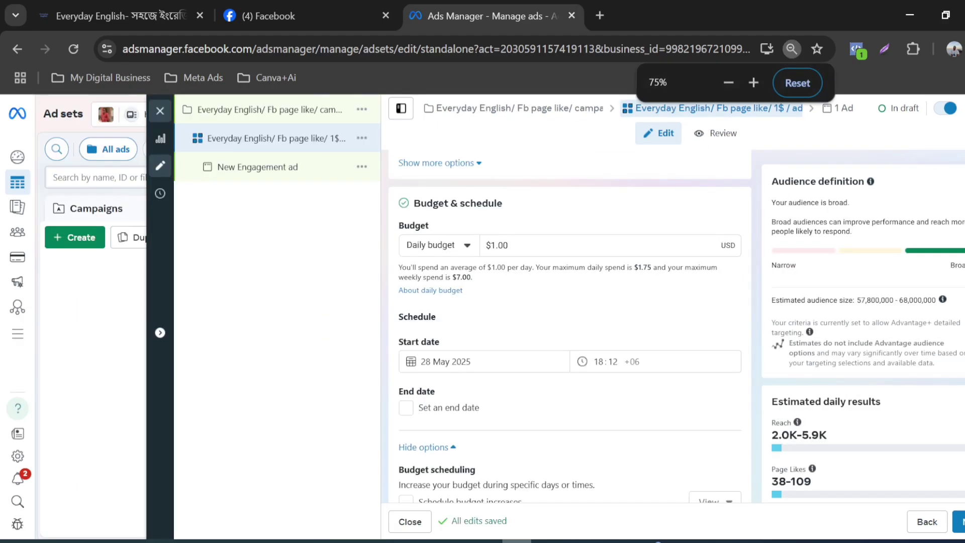
scroll(756, 482, "down", 2)
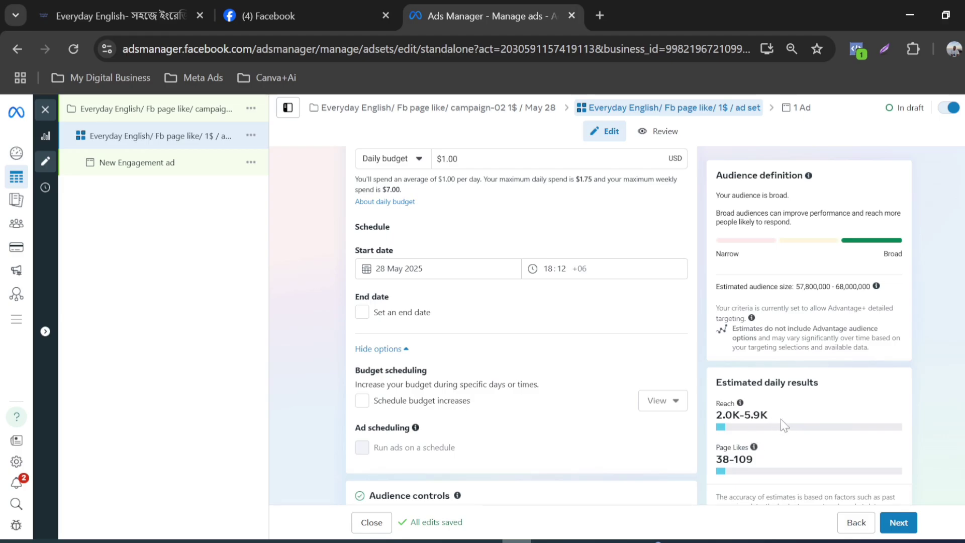
scroll(780, 418, "down", 3)
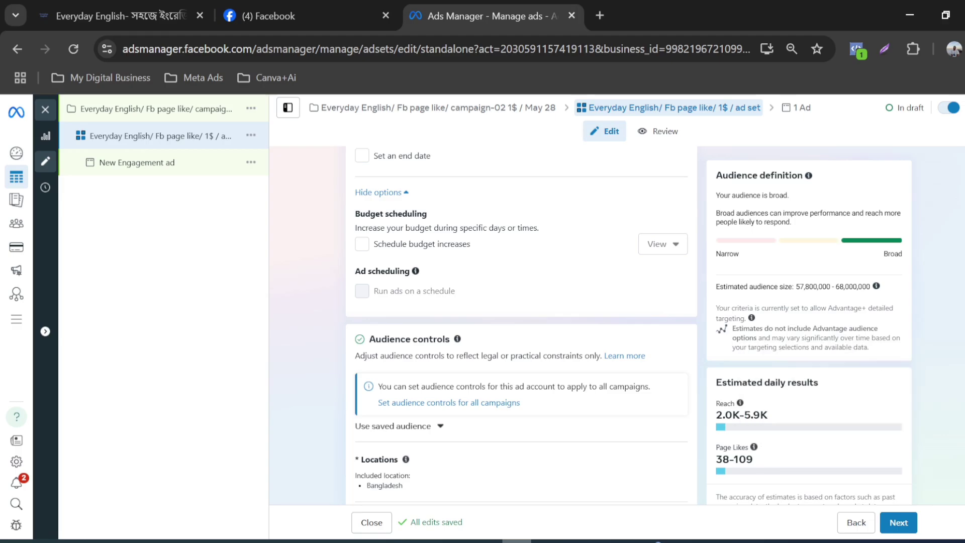
mouse_move(754, 447)
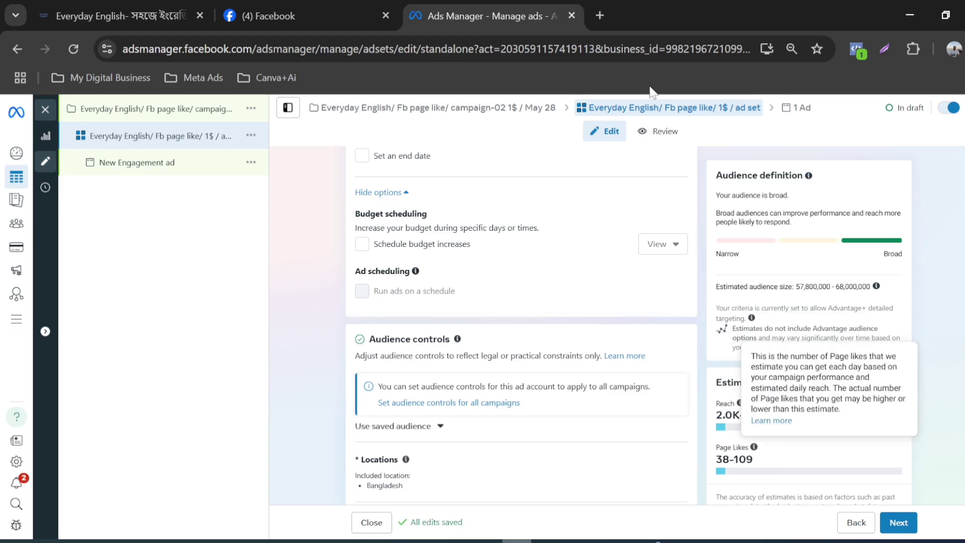
mouse_move(627, 294)
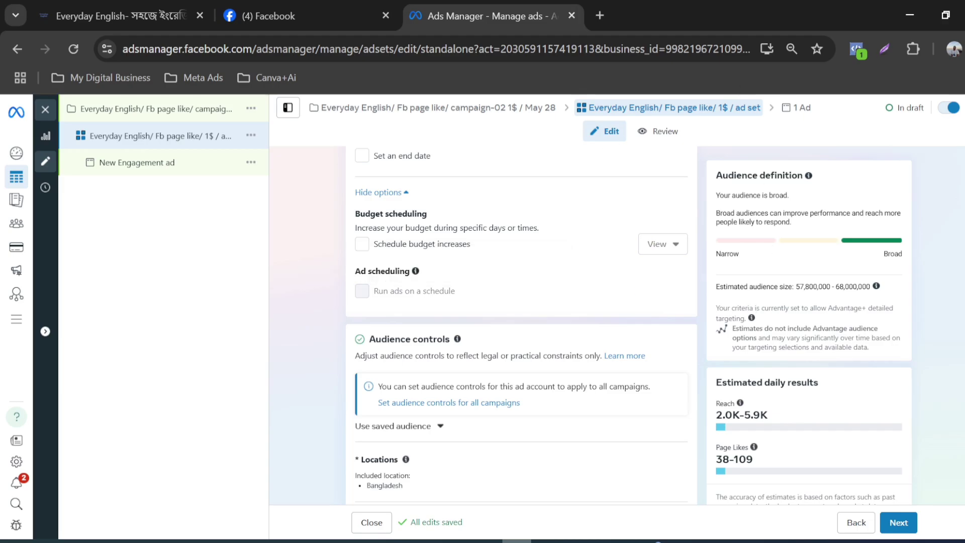
Step: Try a daily budget of $5.00 for the ad set and compare the estimated daily results
scroll(538, 404, "up", 3)
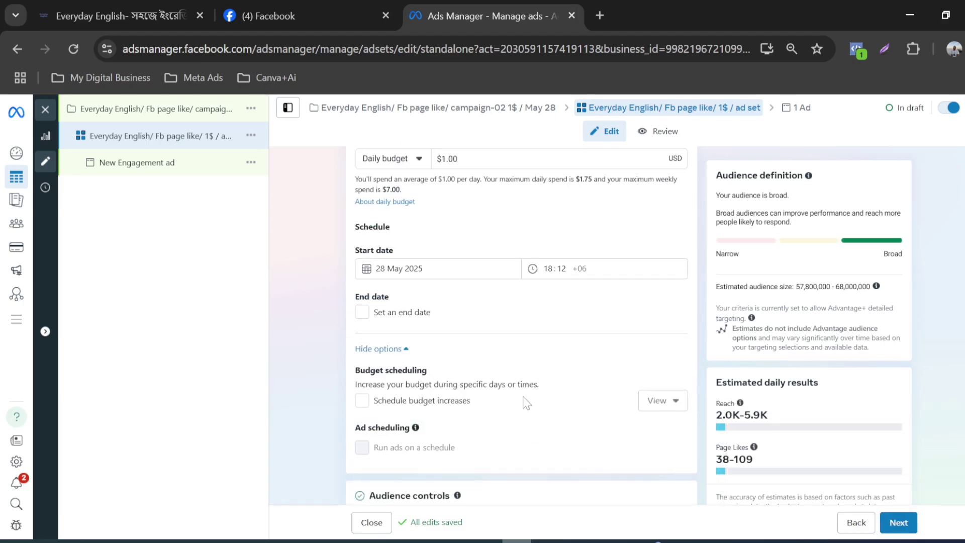
scroll(525, 403, "up", 3)
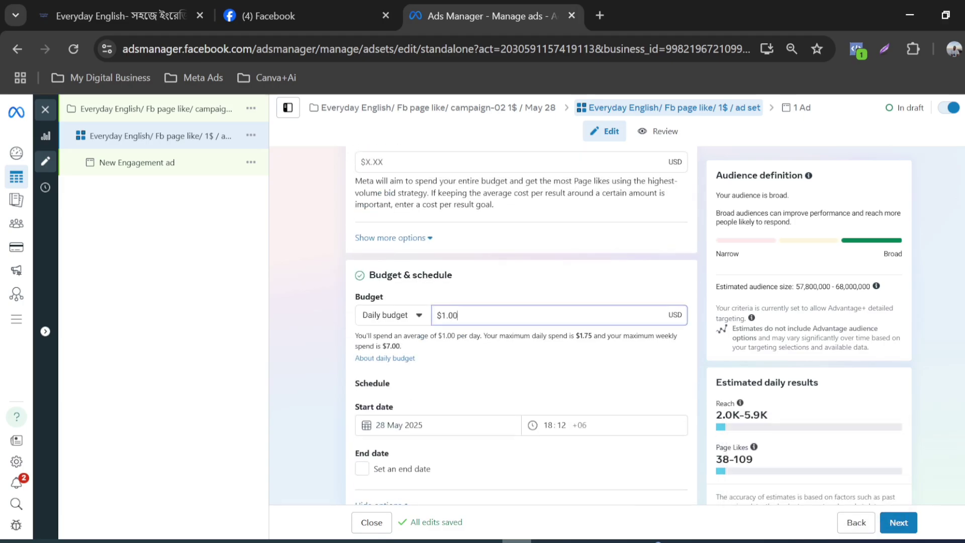
double_click(457, 315)
type("5")
left_click(538, 328)
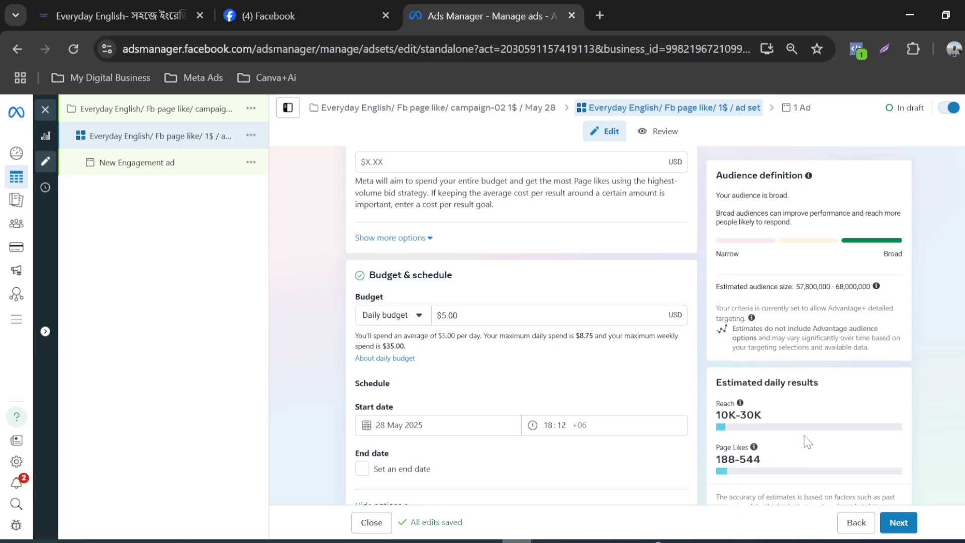
scroll(805, 450, "down", 2)
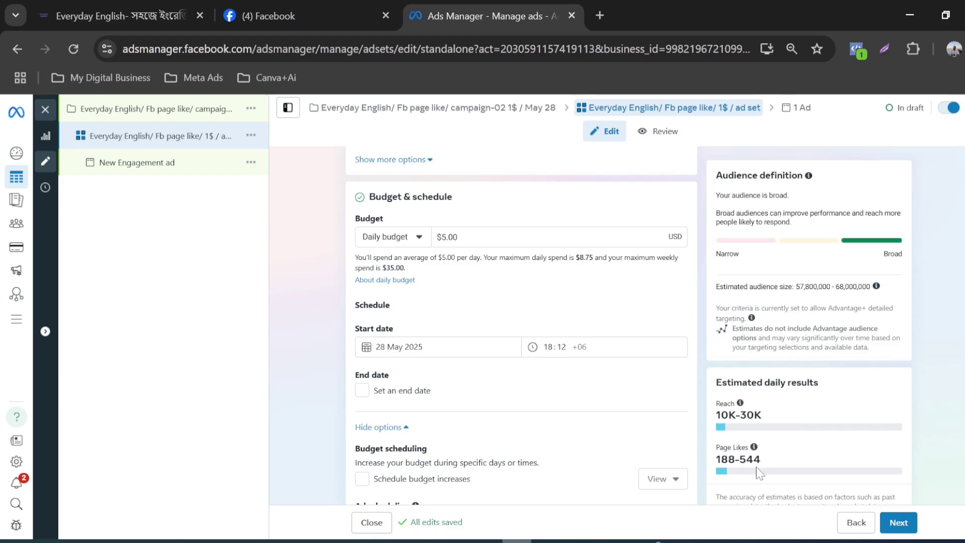
scroll(576, 435, "up", 2)
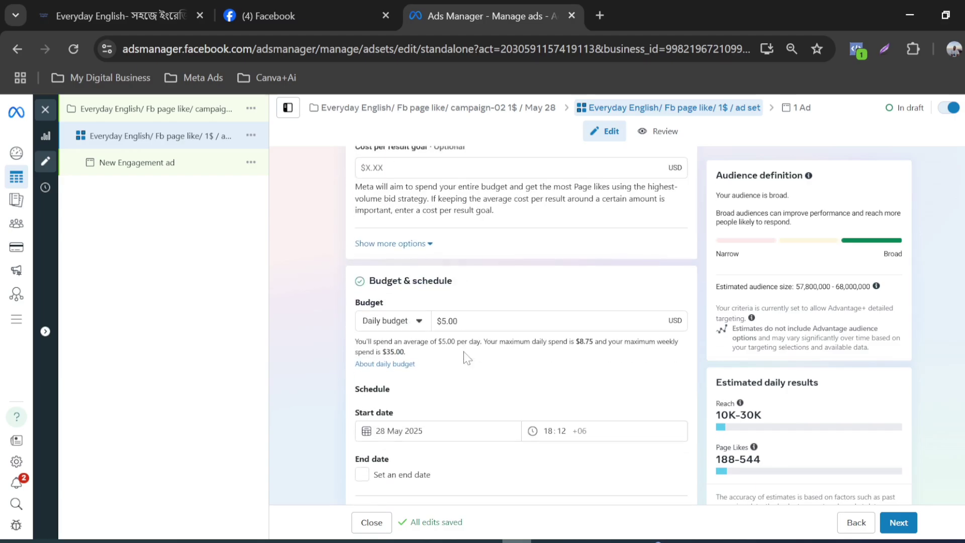
Step: Return the ad set's daily budget to $1.00
left_click(476, 316)
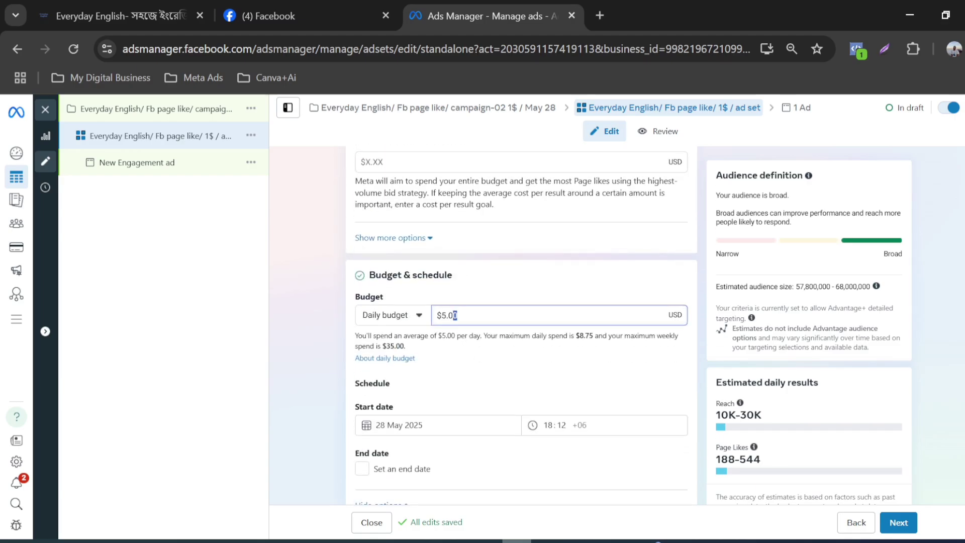
left_click_drag(455, 315, 436, 316)
type("1")
left_click(500, 283)
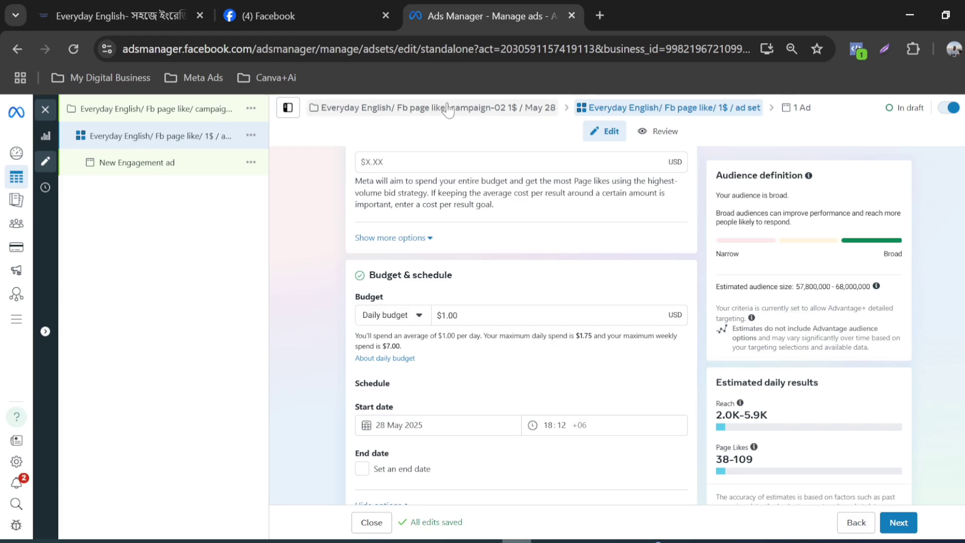
Step: Review the ad set's promoted Facebook Page, cost per result goal, and budget and schedule settings
scroll(580, 288, "up", 2)
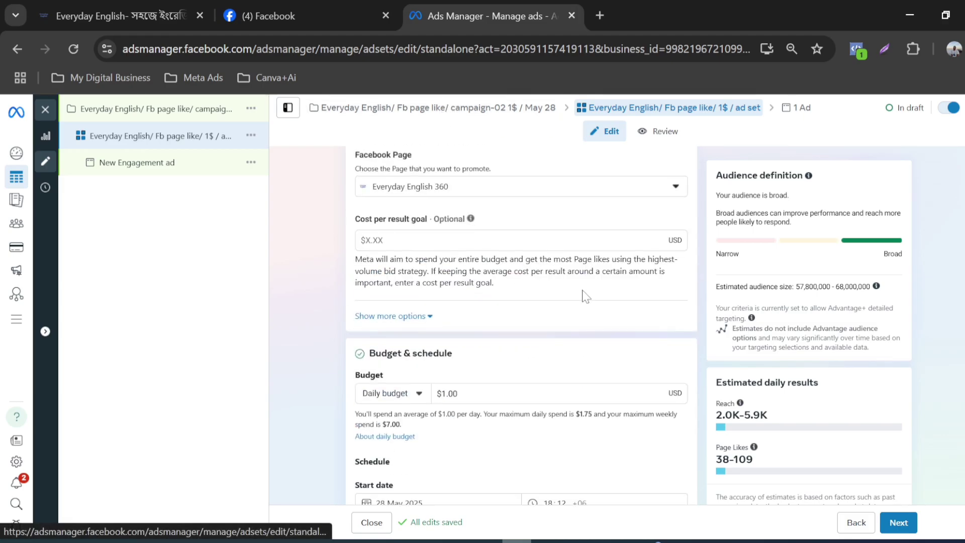
scroll(543, 307, "up", 3)
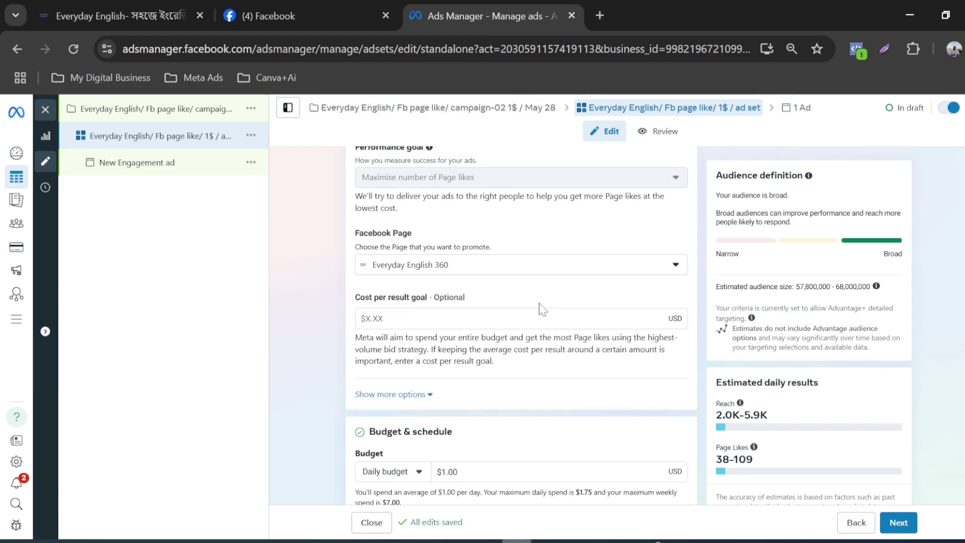
scroll(541, 308, "down", 2)
key("ctrl+plus")
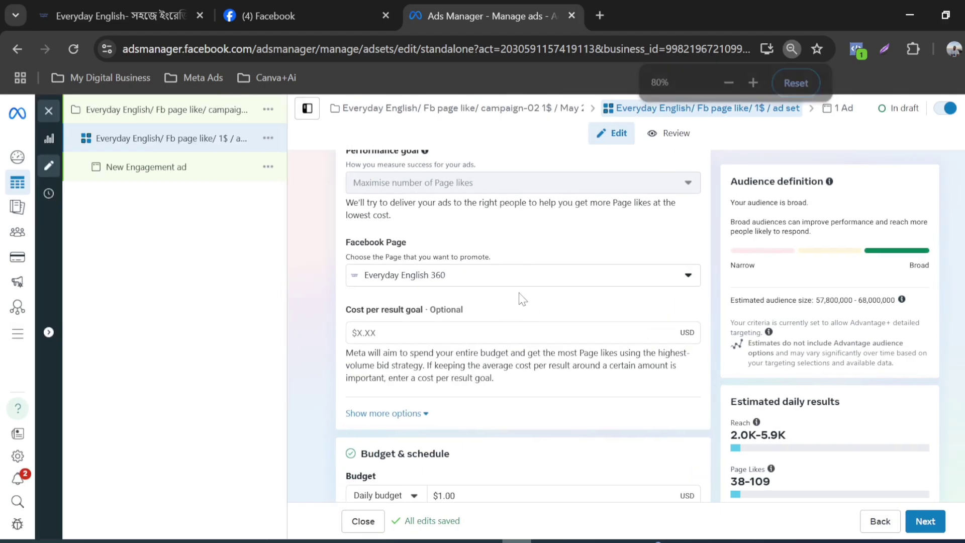
key("ctrl+plus")
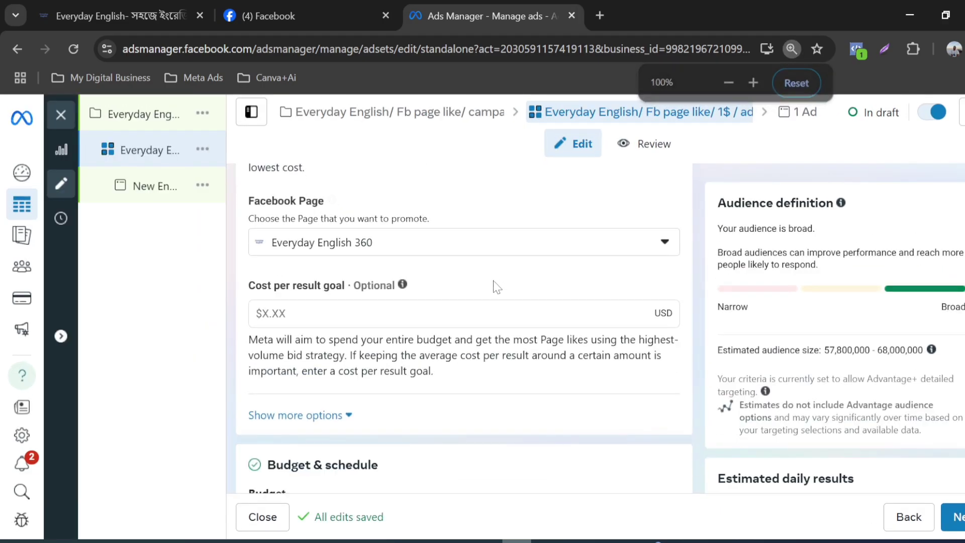
key("ctrl+minus")
key("ctrl+minus")
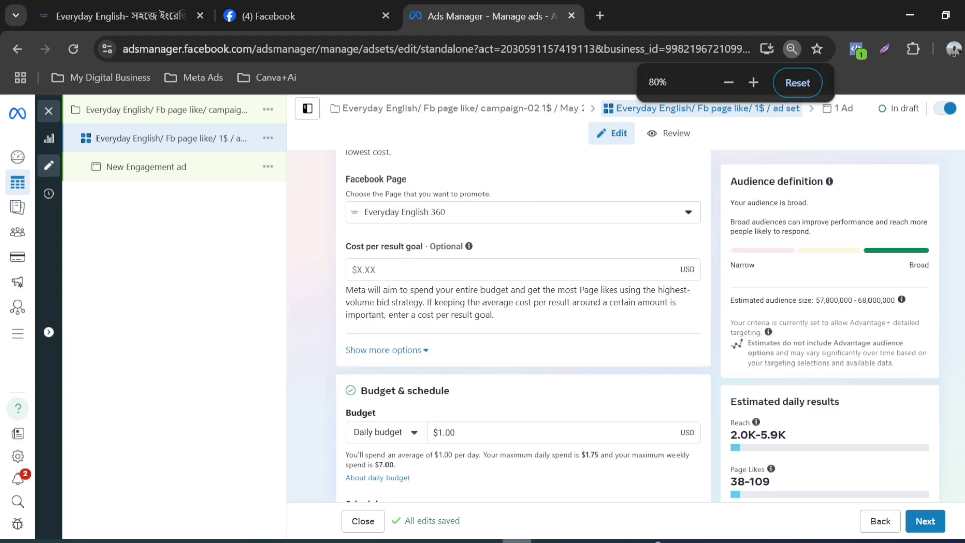
key("ctrl+plus")
scroll(496, 301, "down", 3)
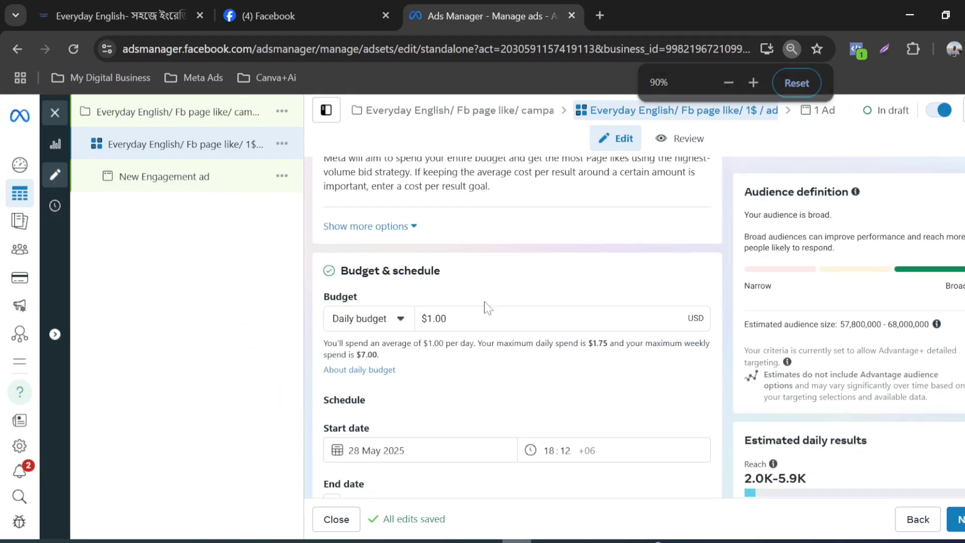
scroll(508, 307, "down", 1)
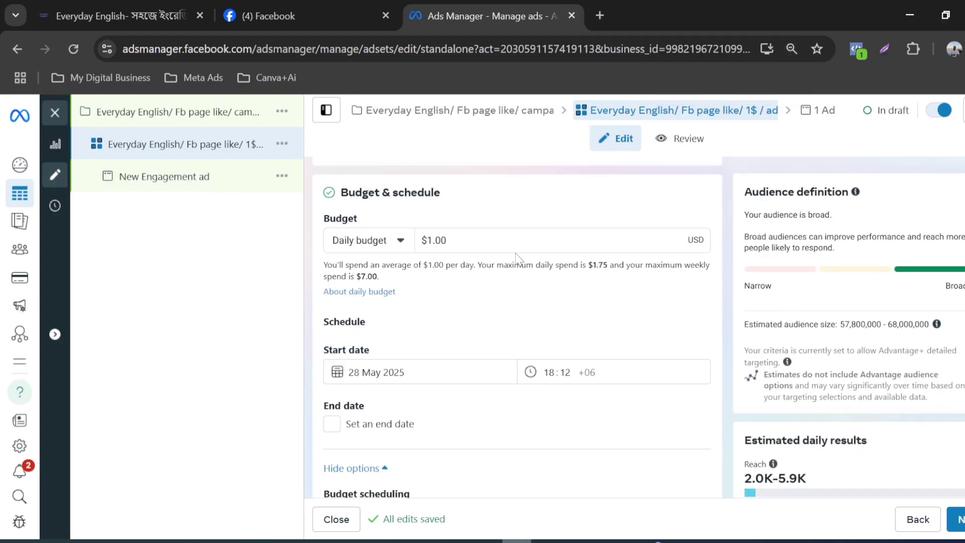
scroll(505, 274, "down", 1)
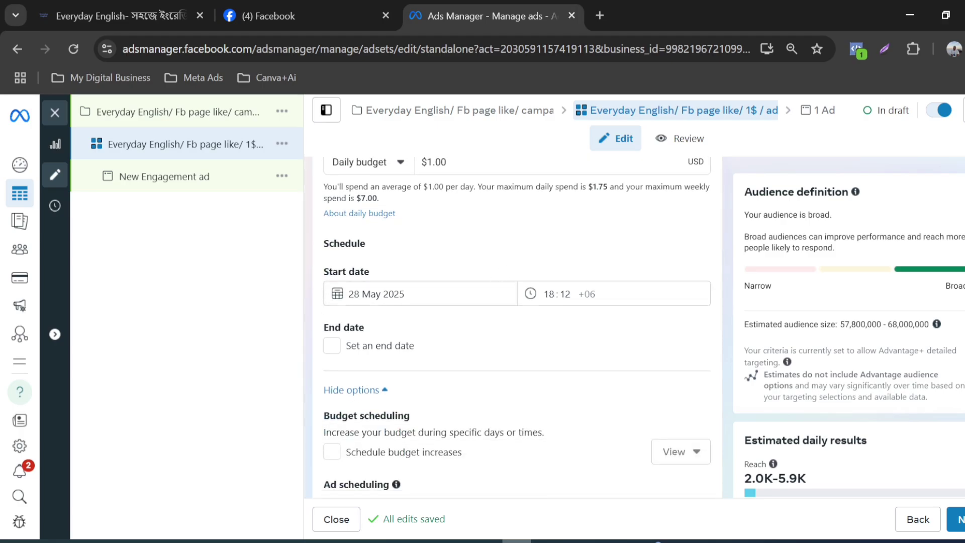
scroll(409, 287, "up", 1)
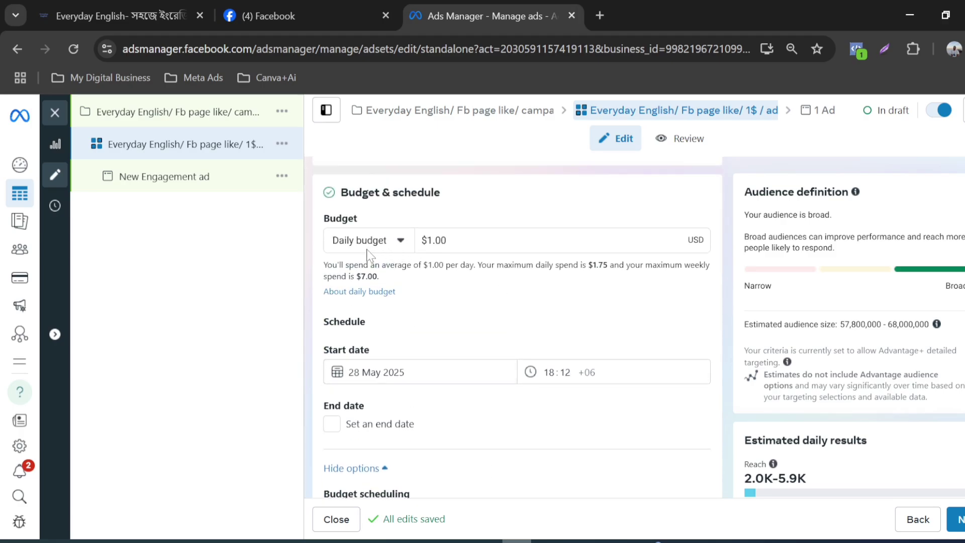
Step: Check the budget type choices for the ad set and leave the selection on Daily budget
left_click(401, 245)
left_click(399, 240)
left_click(397, 241)
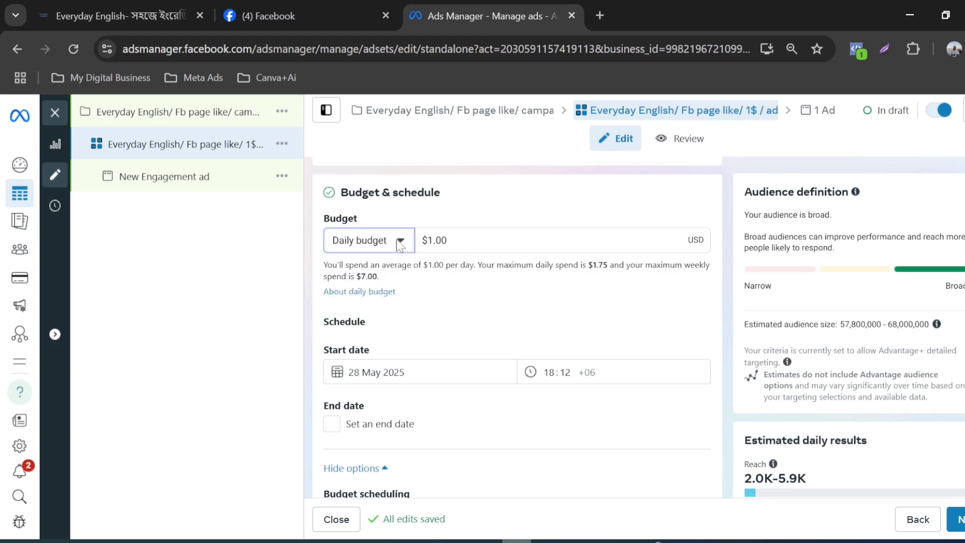
left_click(401, 245)
left_click(400, 244)
Step: Set the ad set's schedule to start on 28 May 2025 at 20:45
scroll(507, 292, "down", 1)
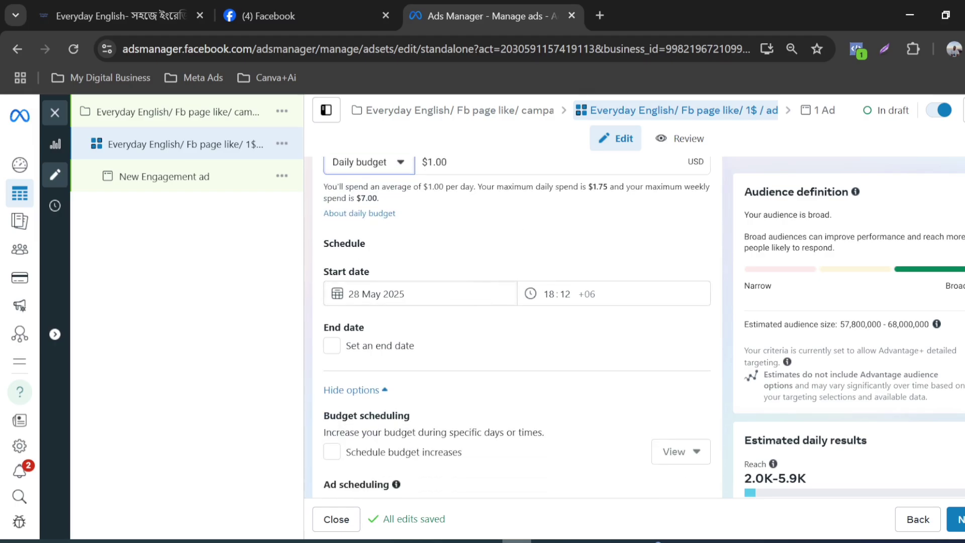
left_click(405, 294)
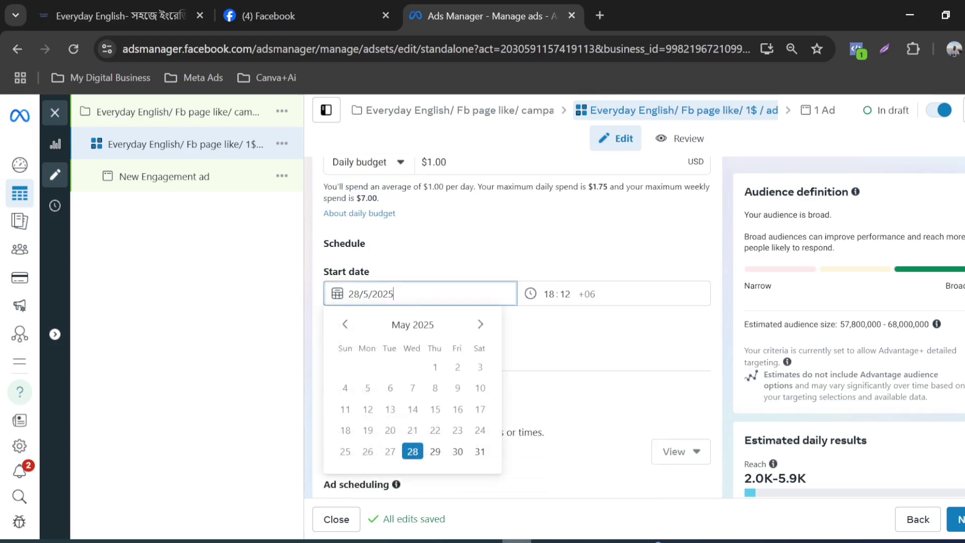
left_click(412, 453)
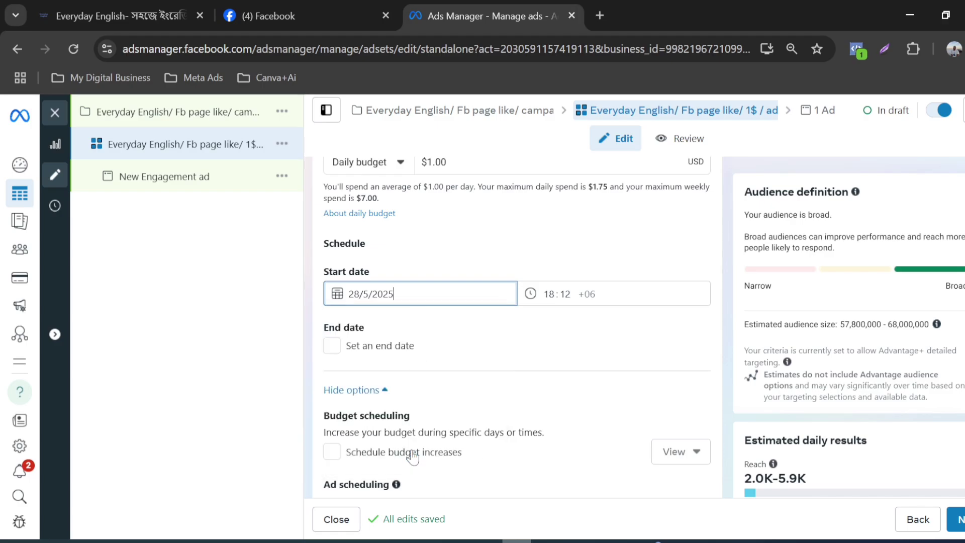
left_click(550, 294)
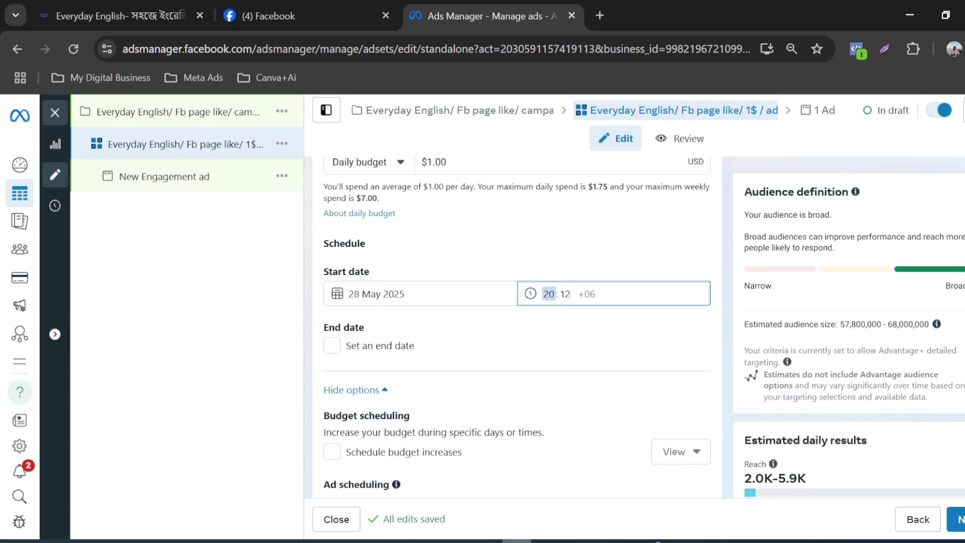
left_click(573, 296)
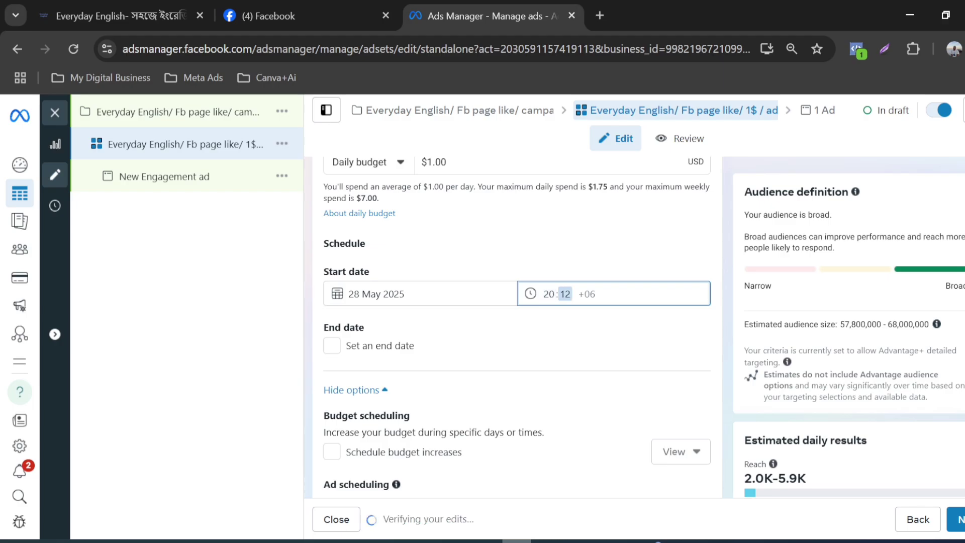
type("45")
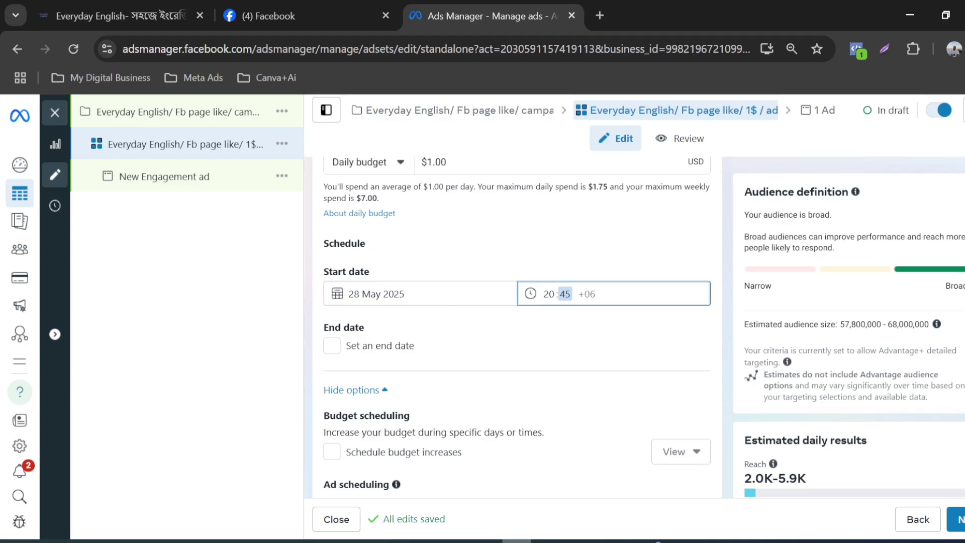
left_click(935, 541)
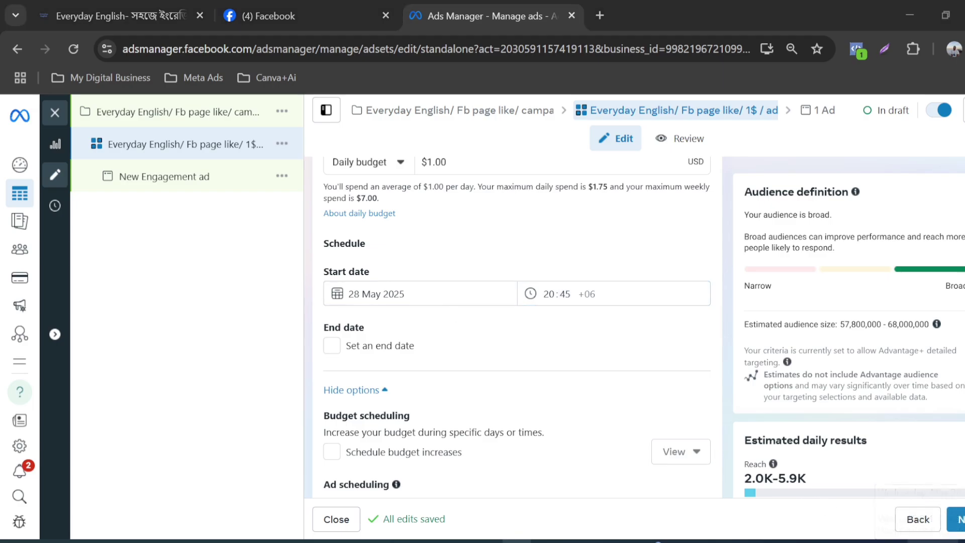
left_click(936, 541)
Step: Try a custom end date of 31 May 2025 for the ad set, check the duration choices, and remove the end date again
scroll(509, 277, "up", 1)
scroll(509, 276, "down", 2)
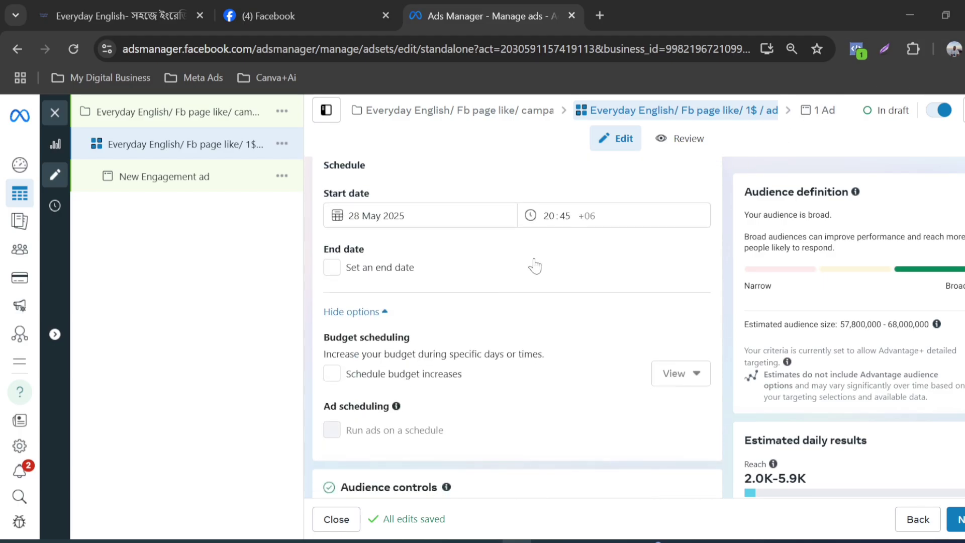
scroll(535, 266, "up", 2)
scroll(540, 261, "down", 2)
scroll(397, 268, "up", 2)
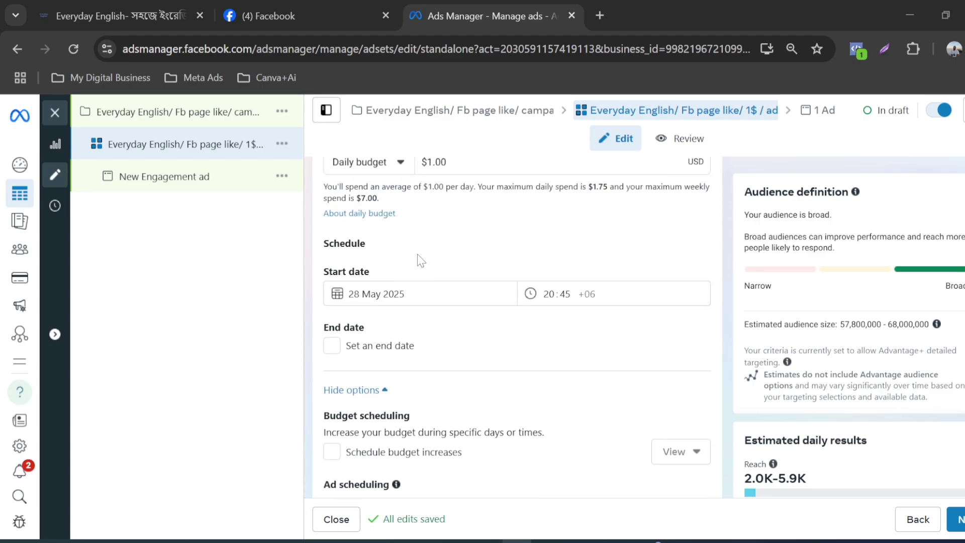
scroll(417, 257, "down", 2)
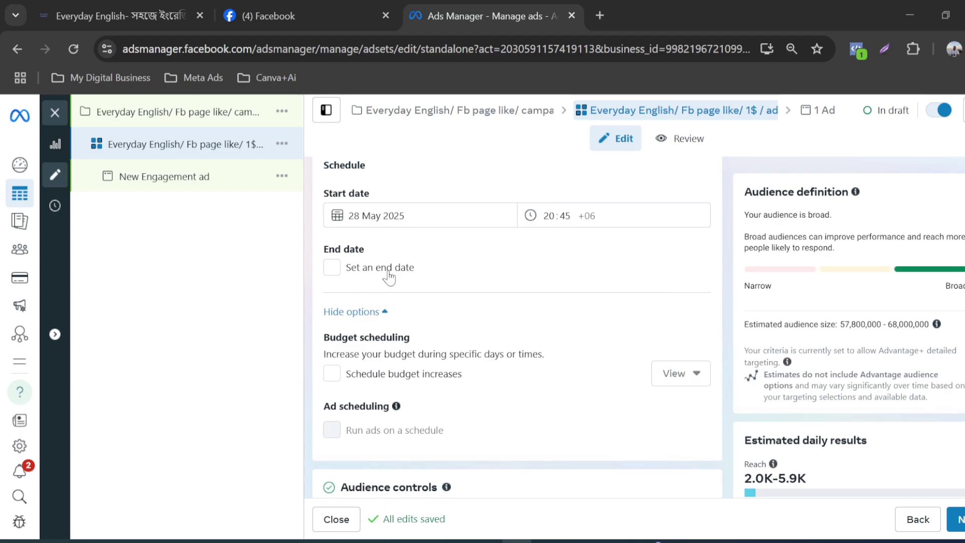
left_click(333, 268)
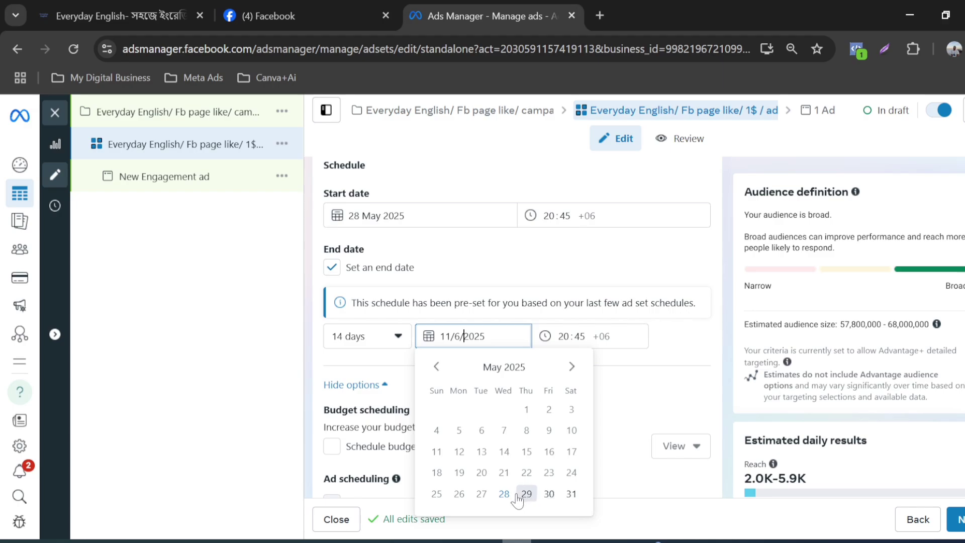
left_click(572, 494)
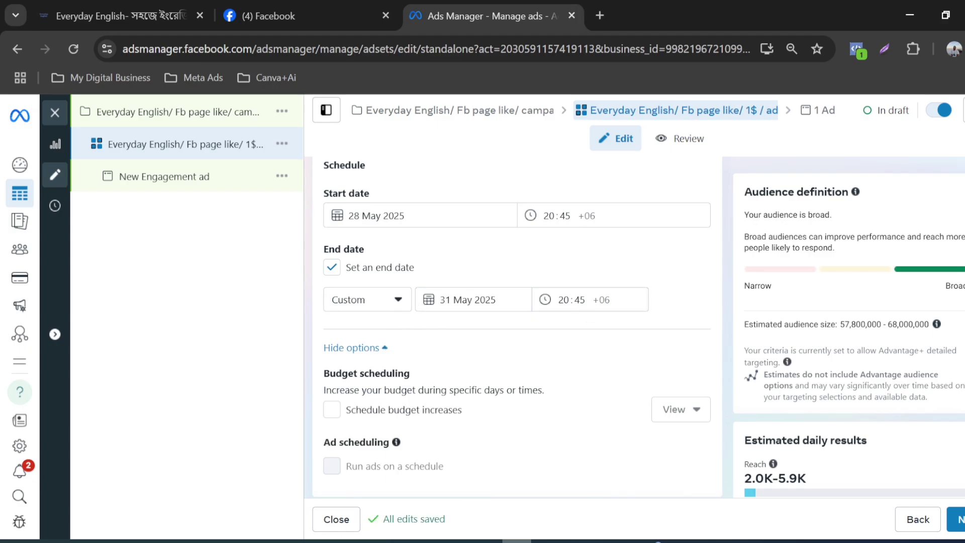
left_click(365, 301)
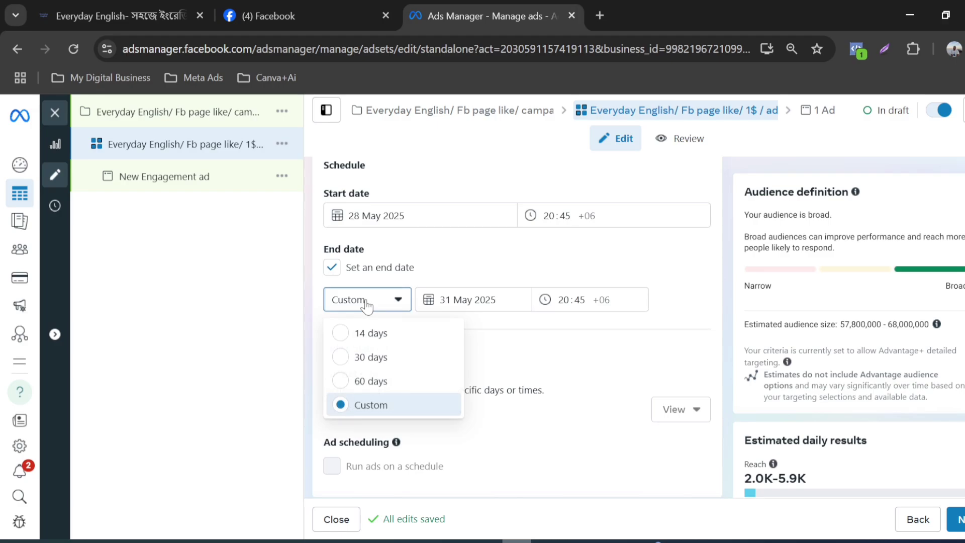
left_click(367, 301)
scroll(325, 347, "up", 2)
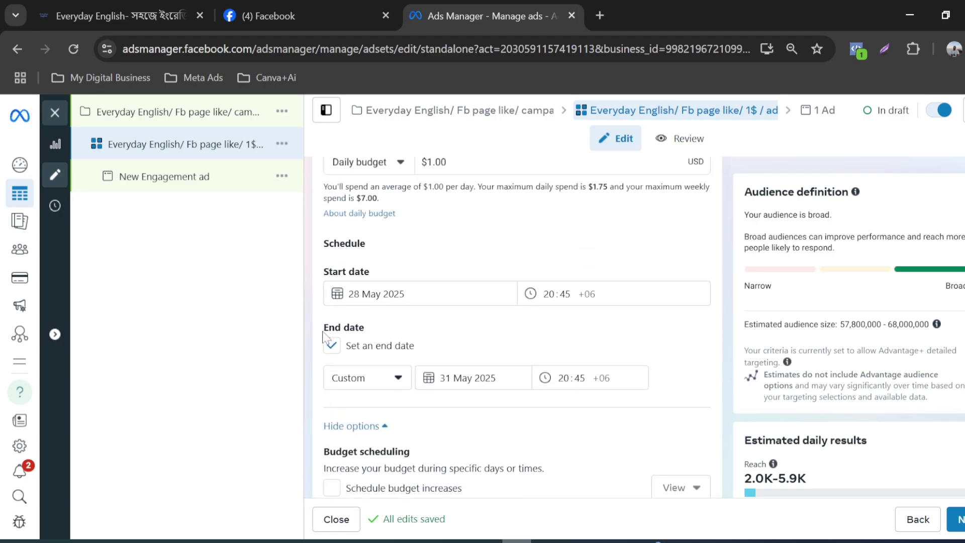
left_click(331, 346)
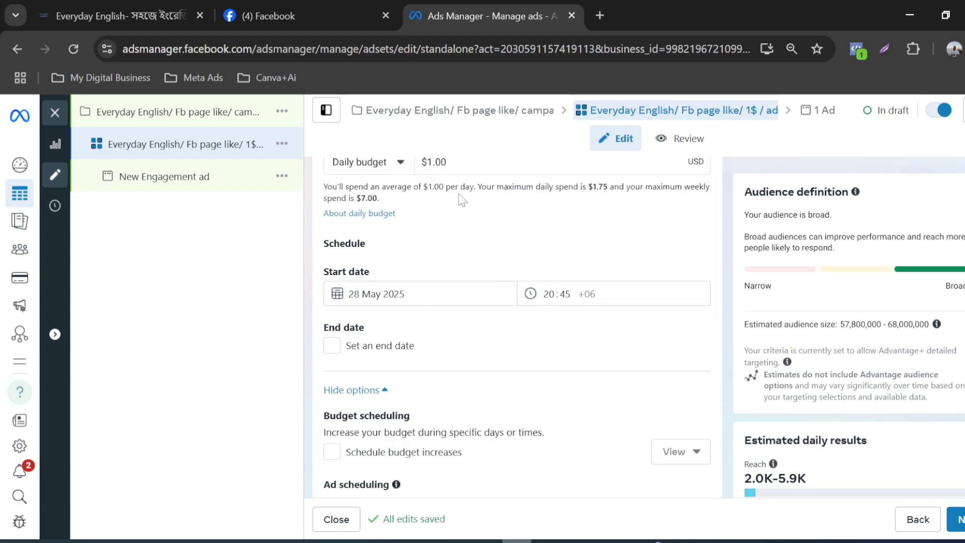
Step: Open the ad set's location targeting for editing in the audience controls
scroll(390, 281, "down", 2)
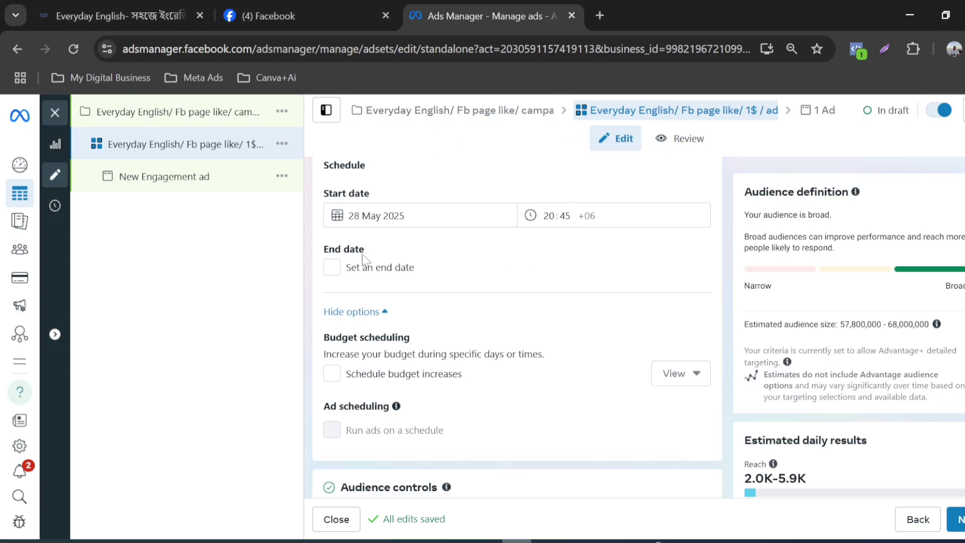
scroll(425, 279, "down", 2)
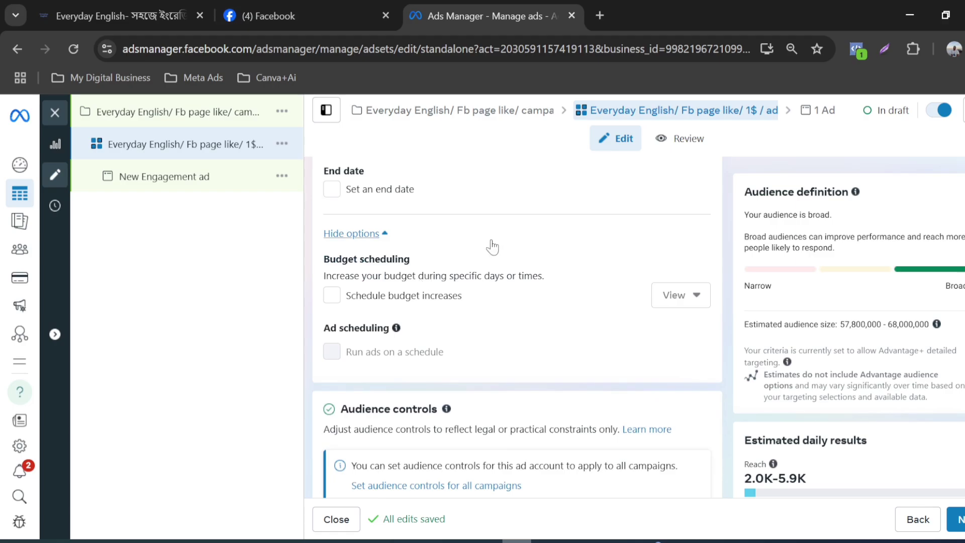
scroll(400, 266, "down", 2)
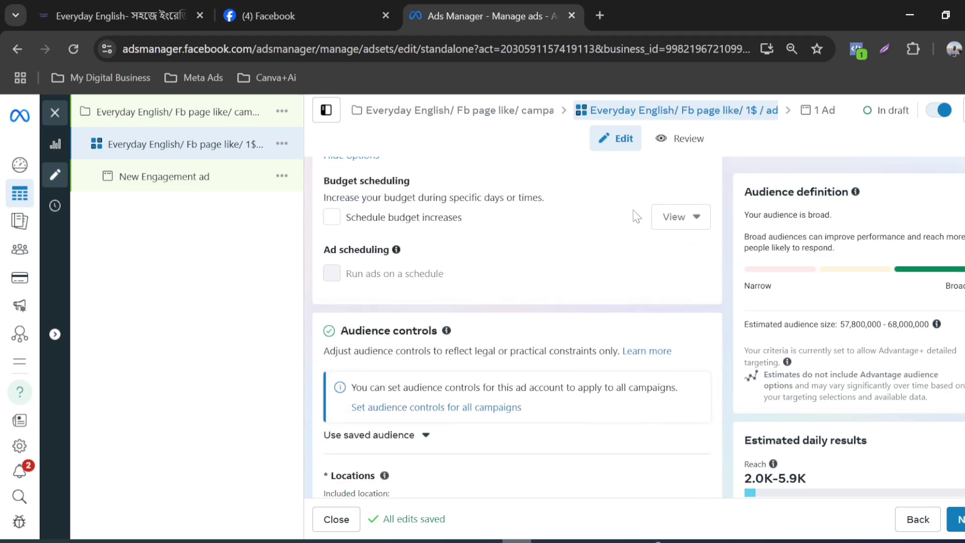
scroll(603, 232, "down", 2)
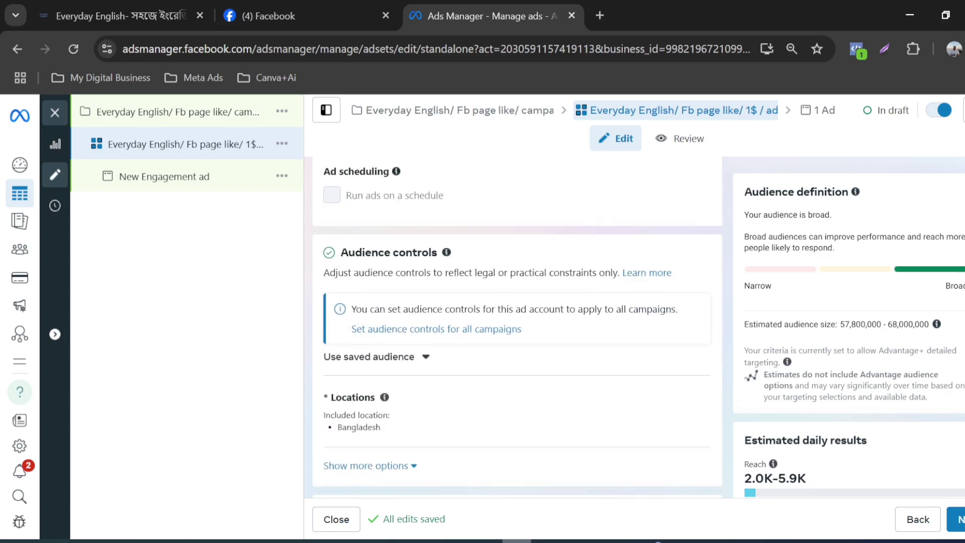
scroll(603, 231, "down", 2)
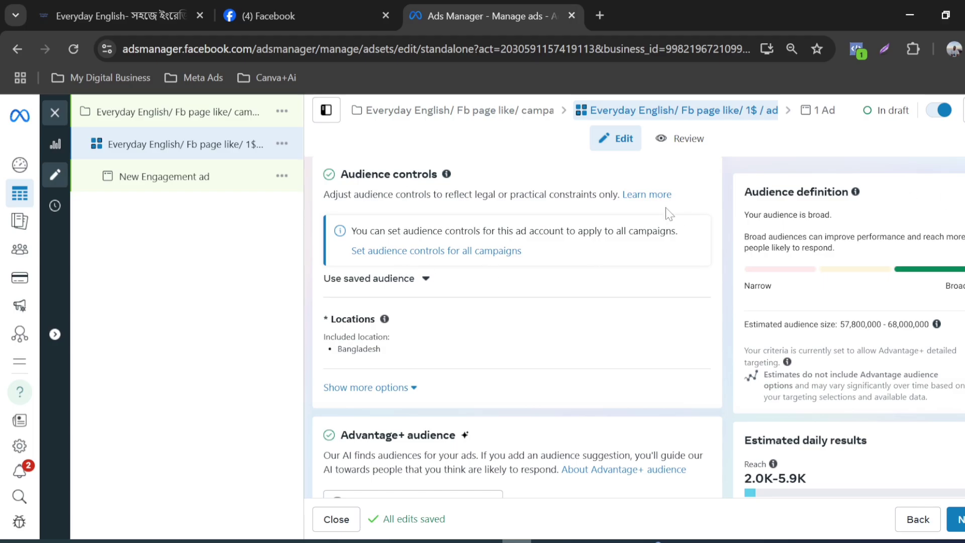
scroll(668, 214, "down", 2)
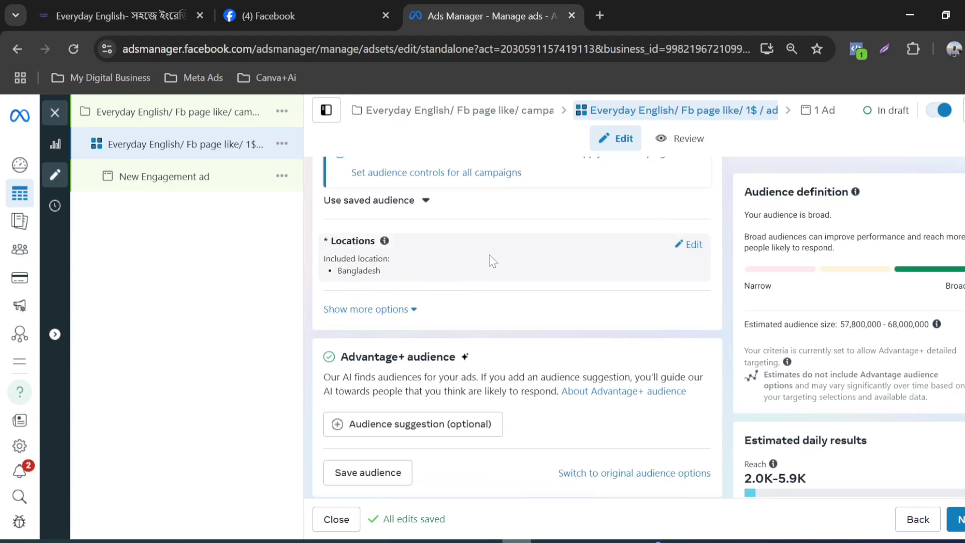
scroll(649, 258, "up", 2)
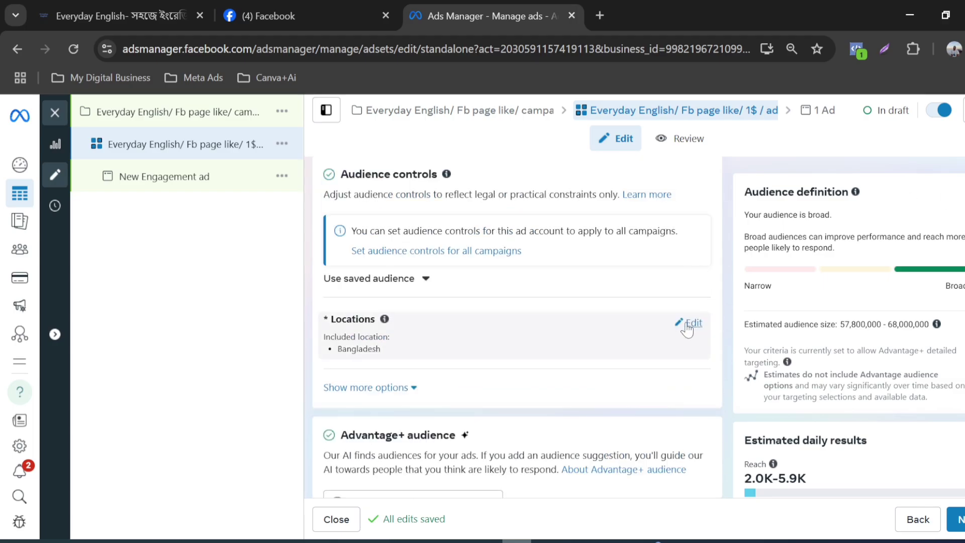
scroll(455, 326, "down", 2)
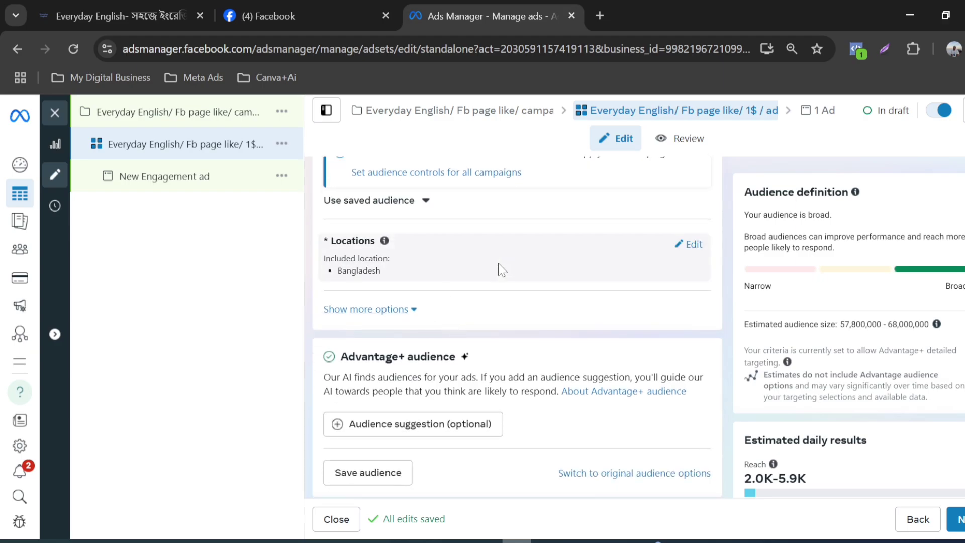
mouse_move(699, 255)
scroll(689, 323, "up", 2)
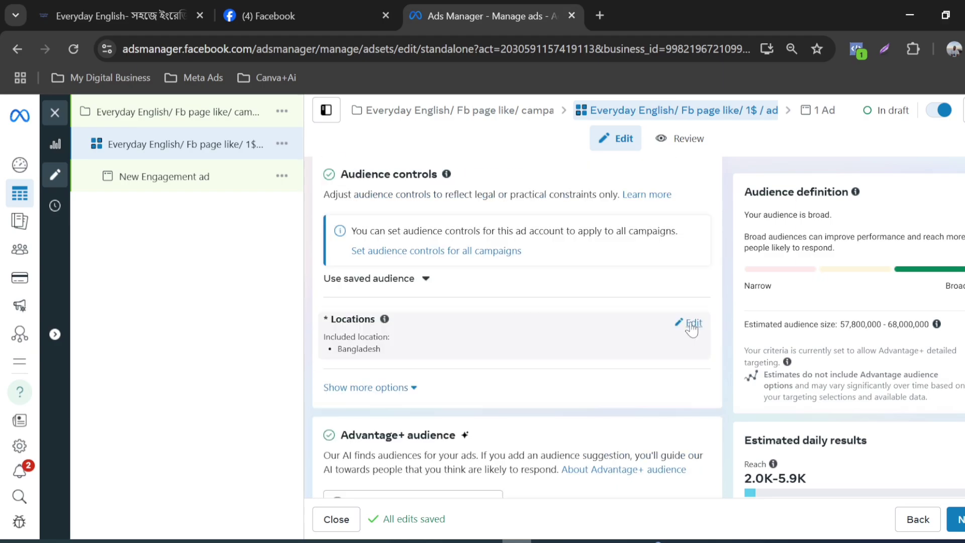
scroll(457, 324, "down", 2)
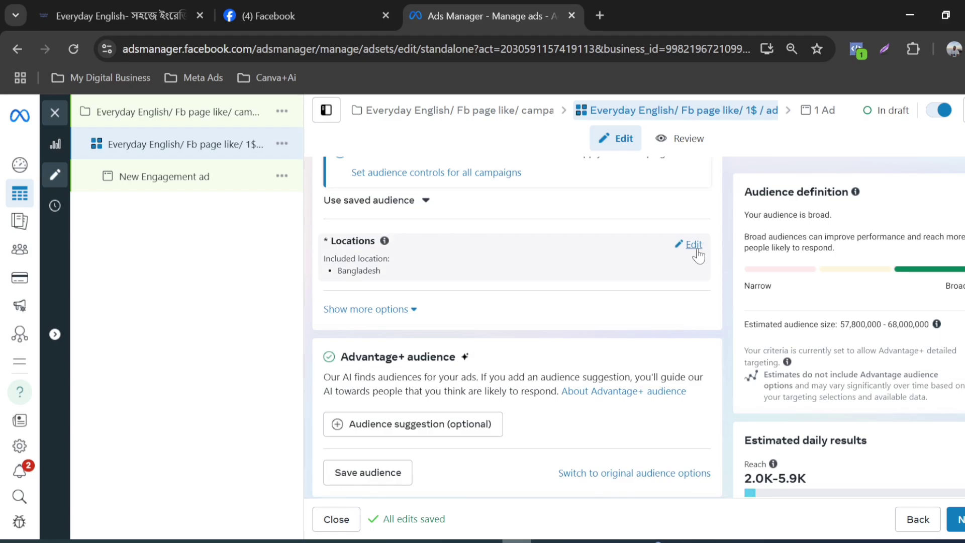
left_click(694, 245)
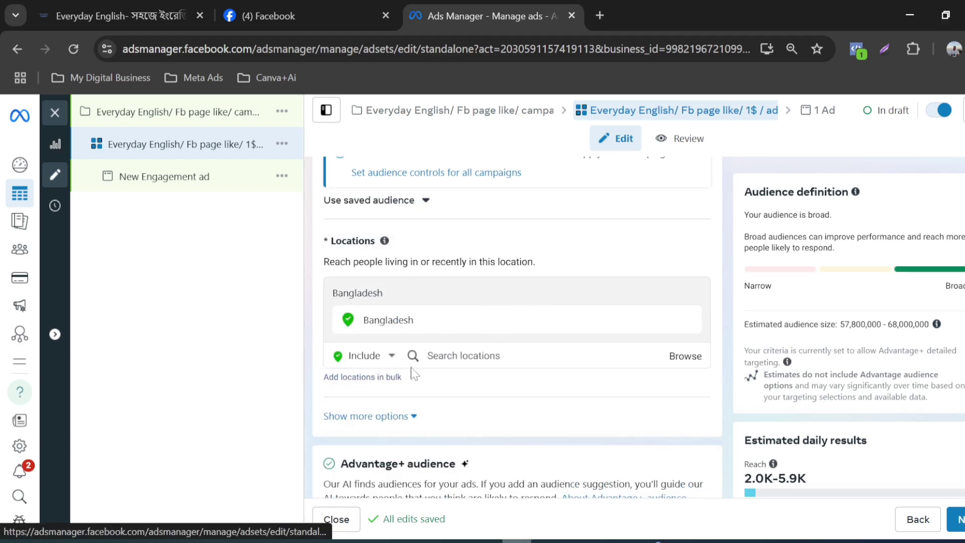
Step: Check the target location in the customer profile document in Word and return to Ads Manager
left_click(250, 542)
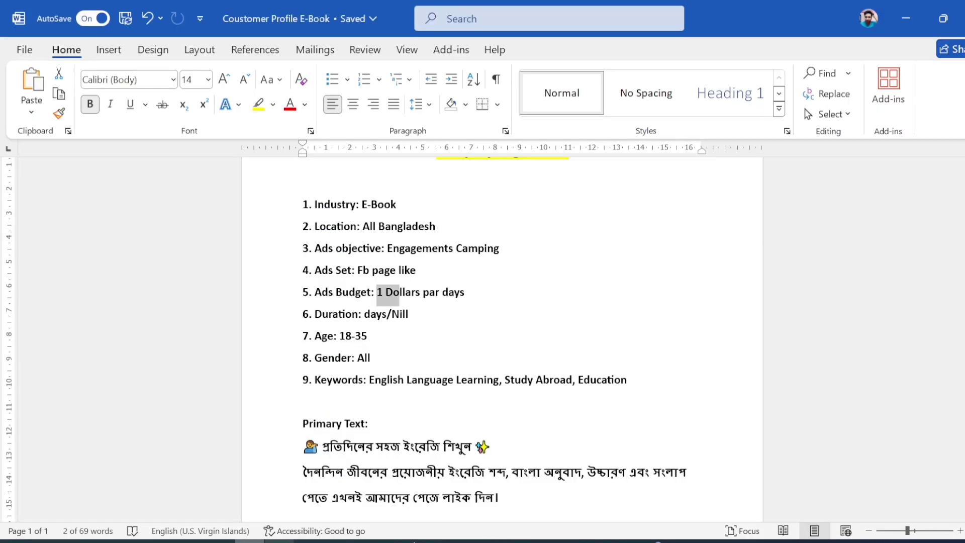
scroll(503, 340, "down", 1)
left_click(387, 284)
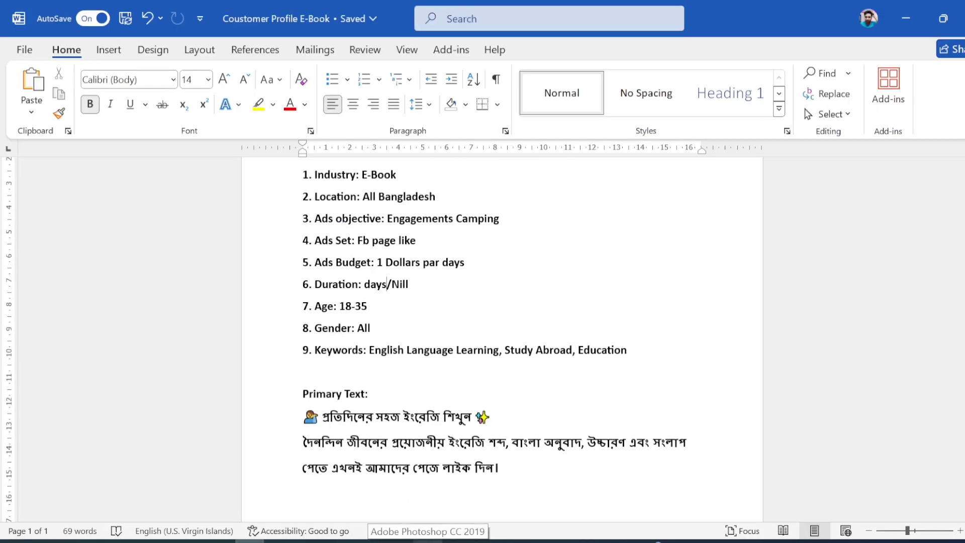
left_click_drag(363, 197, 438, 196)
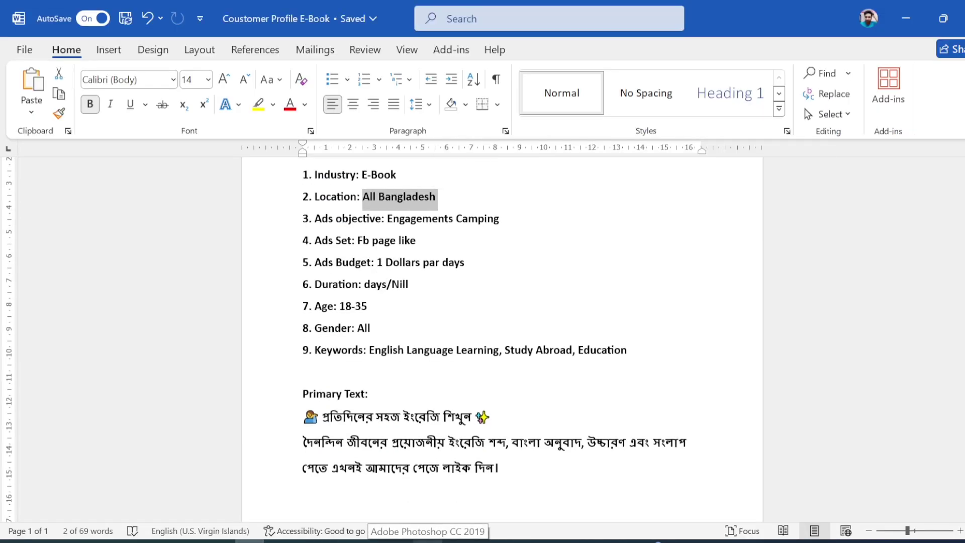
key("alt+Tab")
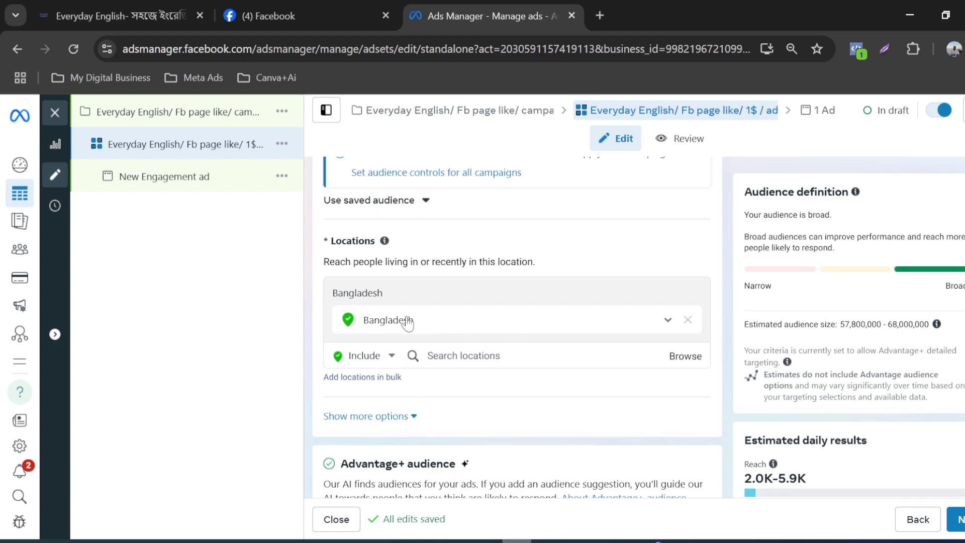
Step: Expand the additional audience control options and open the minimum age setting for editing
scroll(468, 307, "down", 2)
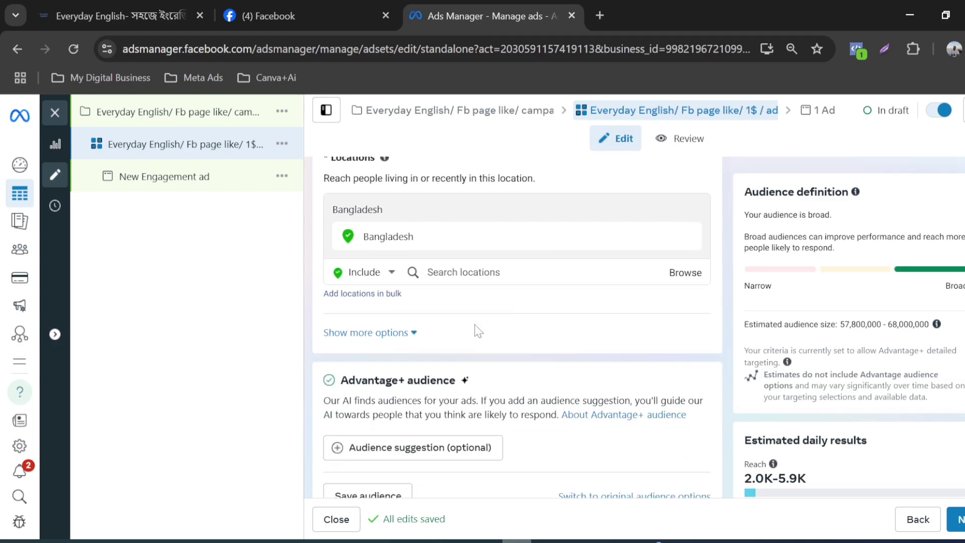
scroll(478, 331, "up", 4)
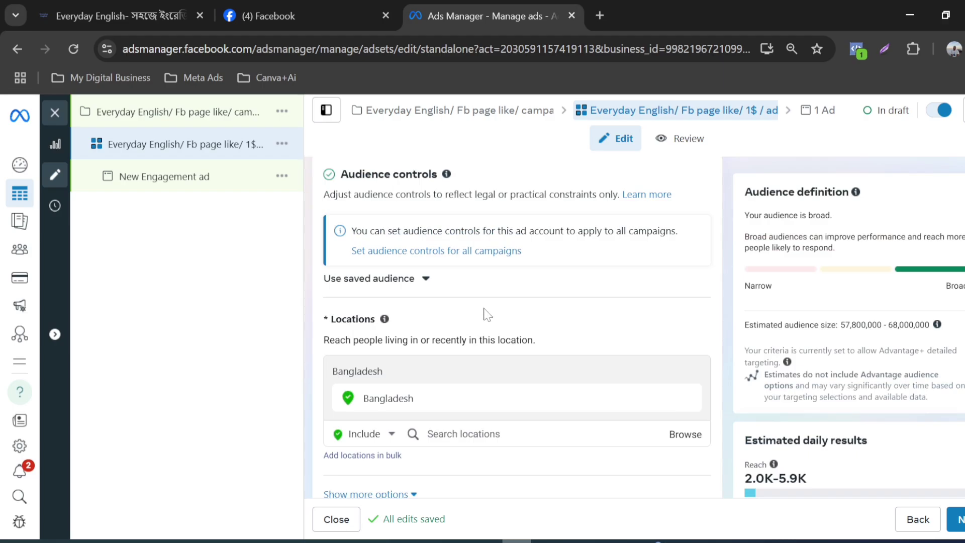
scroll(483, 317, "down", 4)
left_click(385, 338)
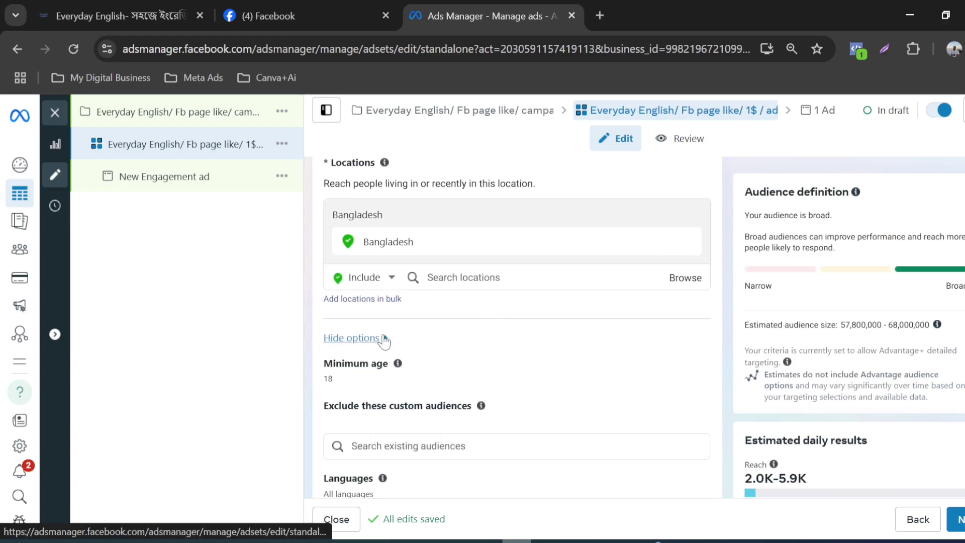
scroll(385, 342, "down", 2)
scroll(422, 276, "down", 2)
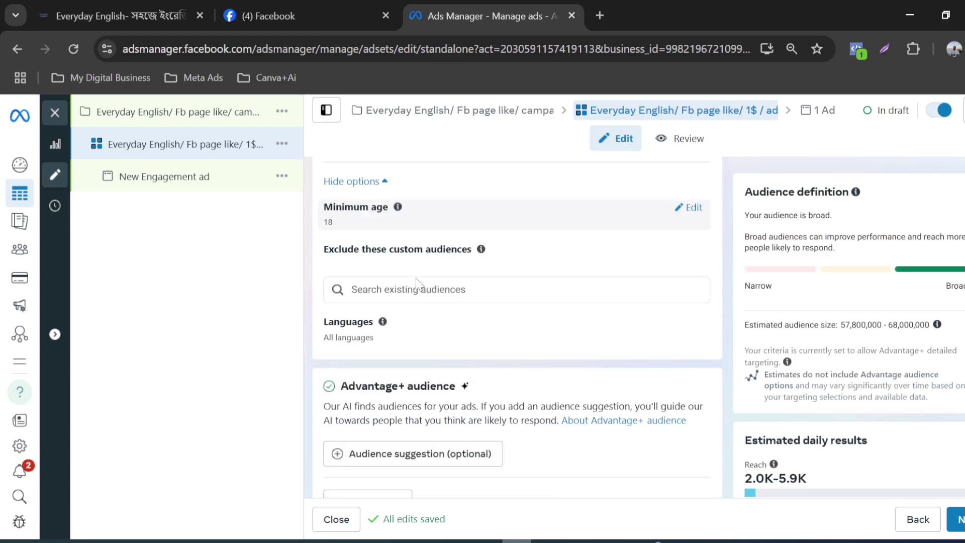
left_click(698, 211)
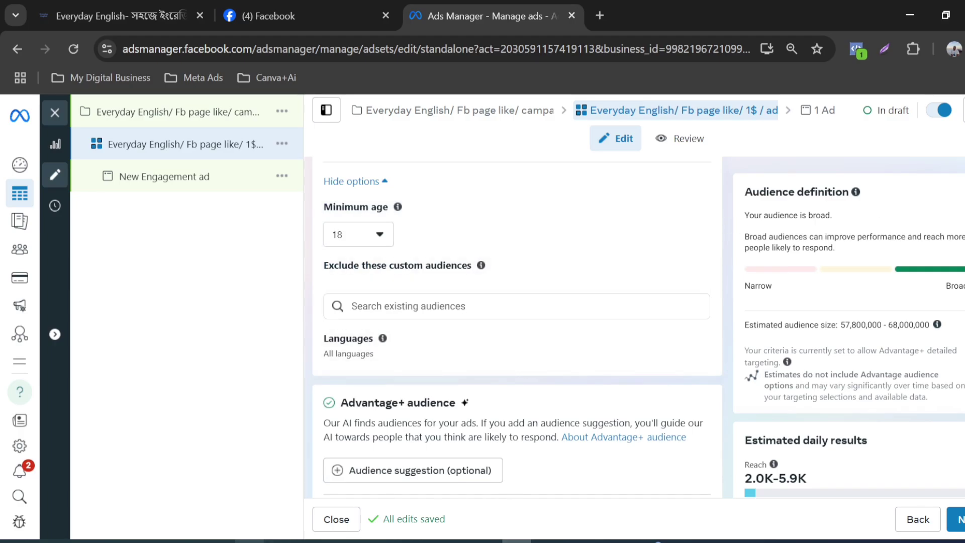
Step: Check the target age range in the customer profile document in Word and return to Ads Manager
left_click(251, 541)
left_click(400, 219)
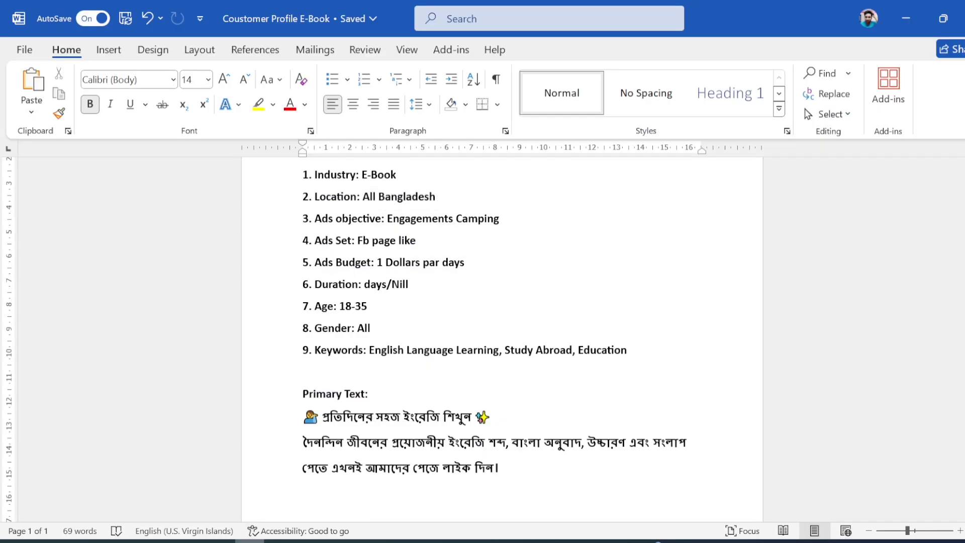
left_click_drag(340, 306, 361, 306)
left_click(389, 311)
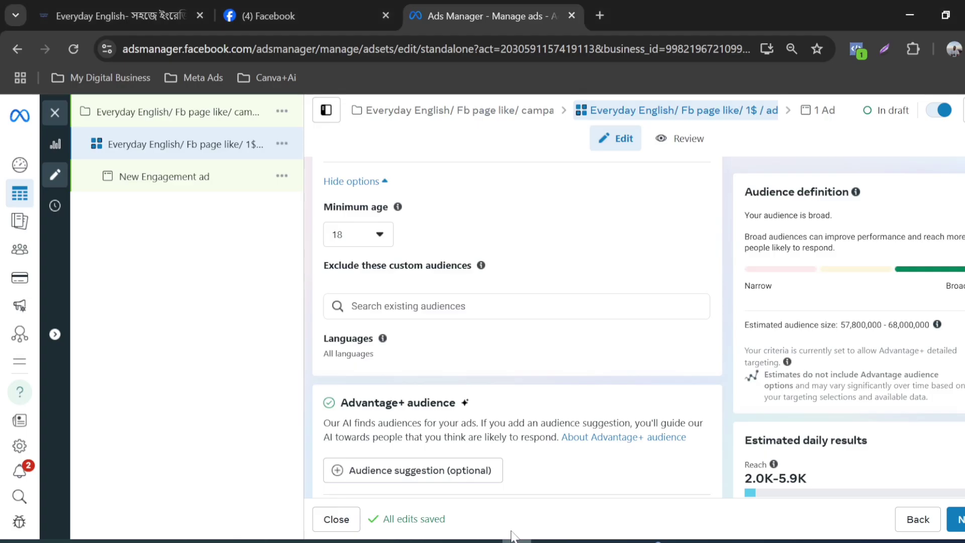
left_click(459, 541)
Step: Select 18 as the ad set's minimum age and review the custom audience exclusion and language settings
left_click(354, 236)
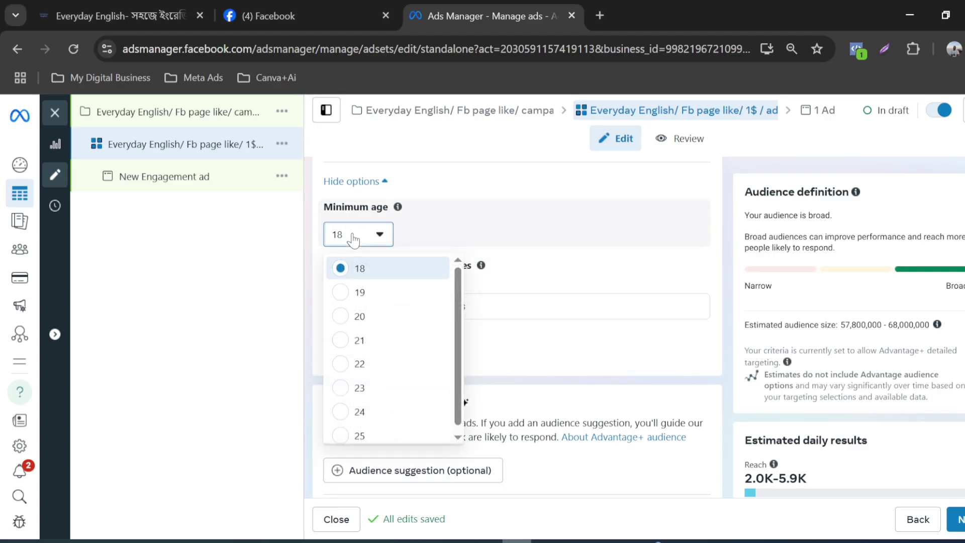
left_click(362, 270)
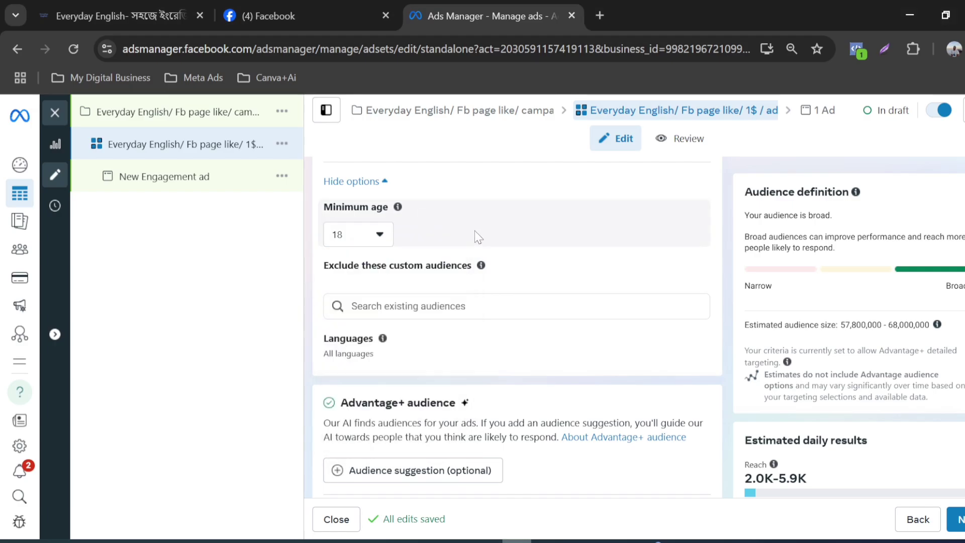
scroll(465, 241, "down", 2)
mouse_move(382, 260)
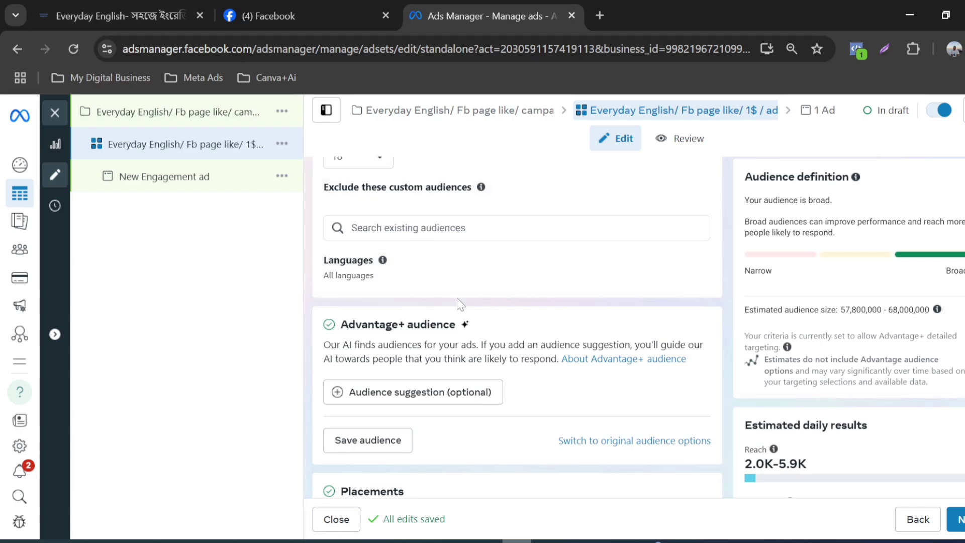
scroll(462, 305, "up", 3)
scroll(466, 305, "down", 3)
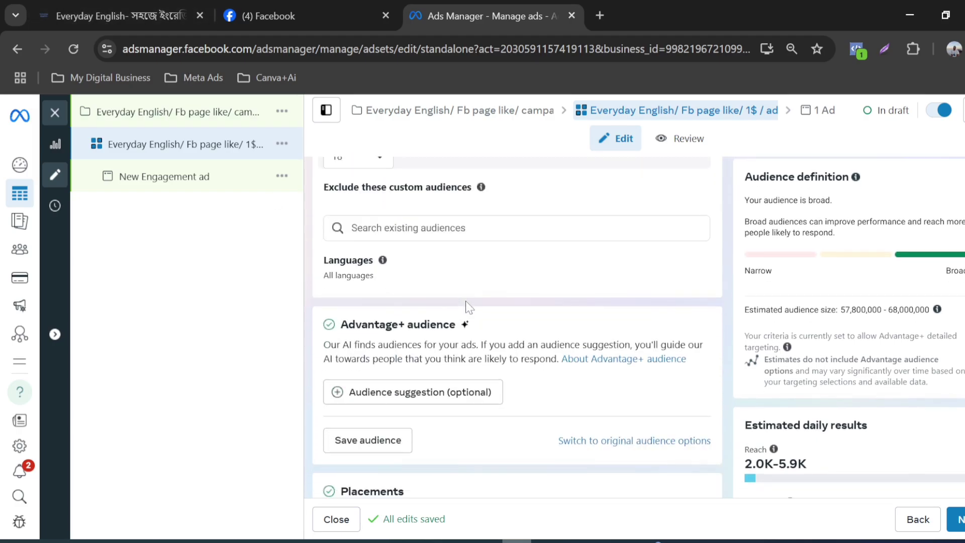
Step: Try switching the ad set from Advantage+ audience to the original audience options
scroll(470, 305, "down", 3)
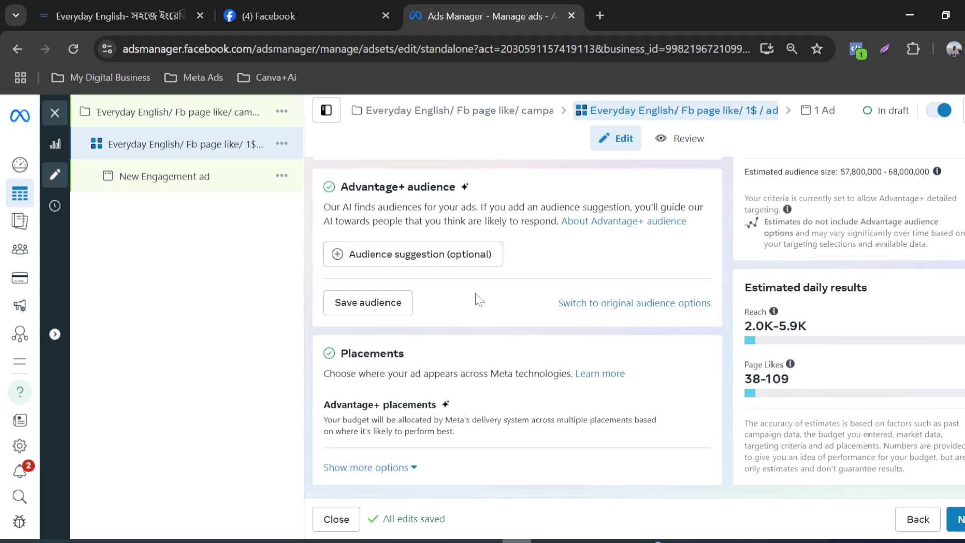
scroll(478, 300, "up", 2)
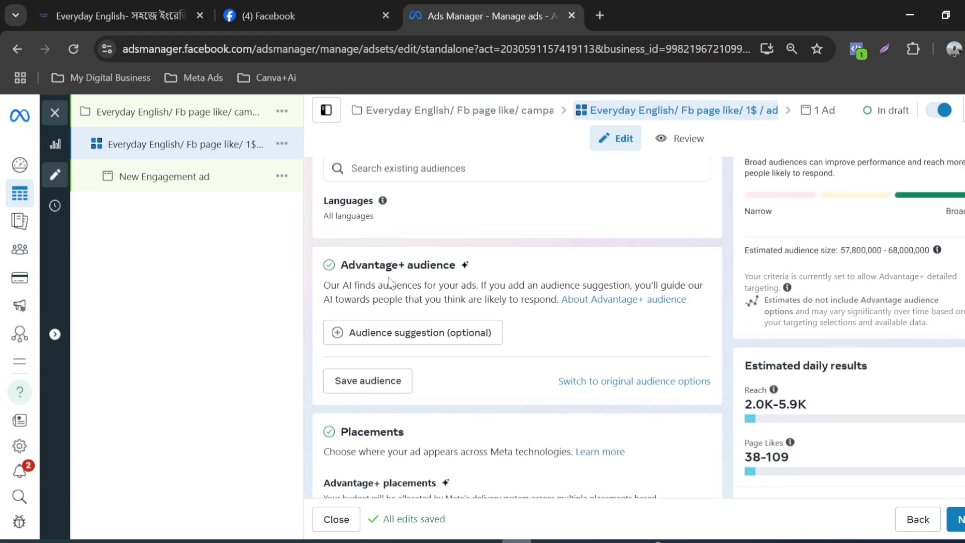
scroll(496, 272, "down", 2)
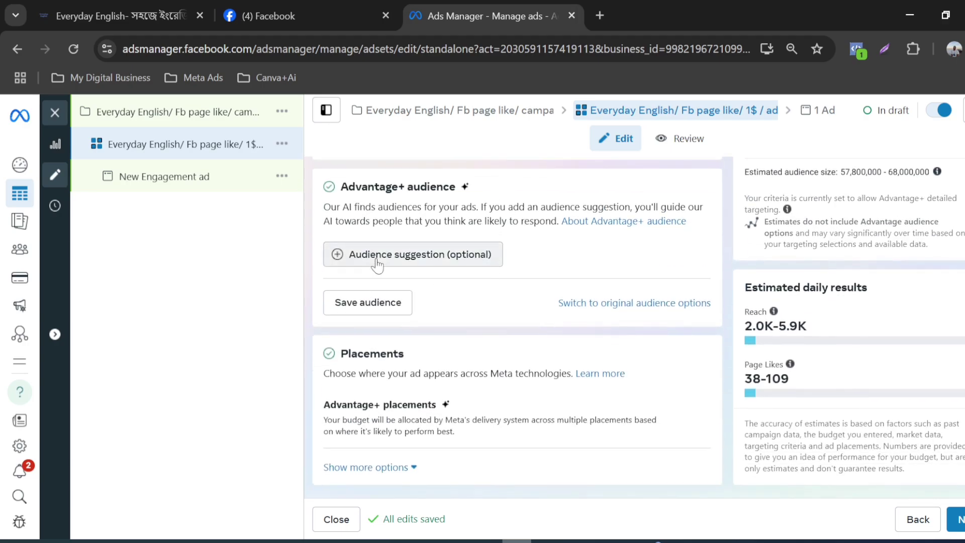
left_click(608, 312)
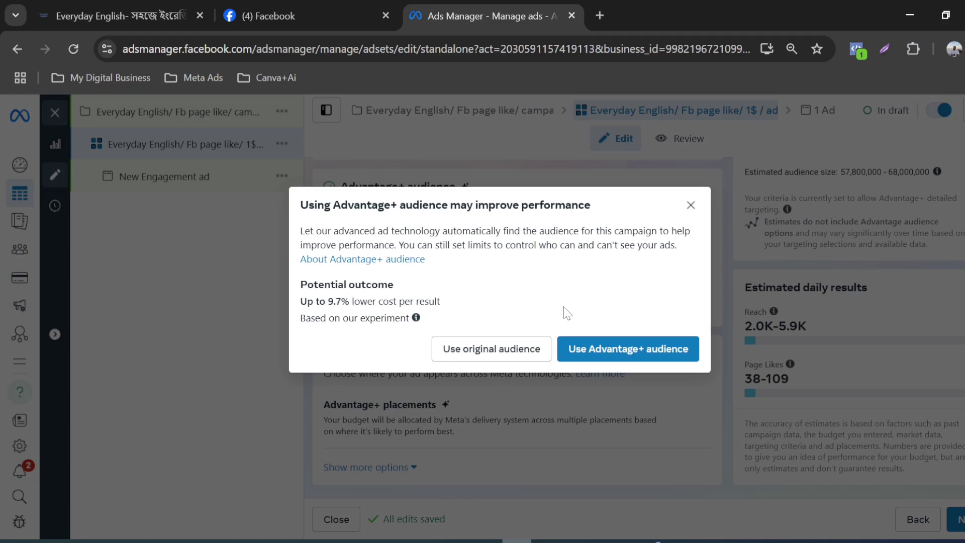
left_click(492, 352)
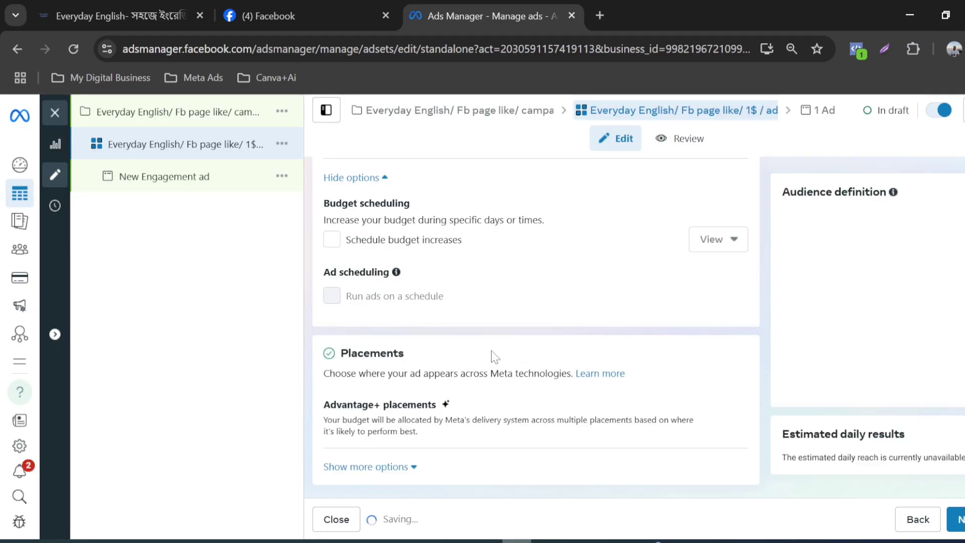
Step: Review the original audience section of the ad set and switch it back to Advantage+ audience
scroll(493, 351, "up", 6)
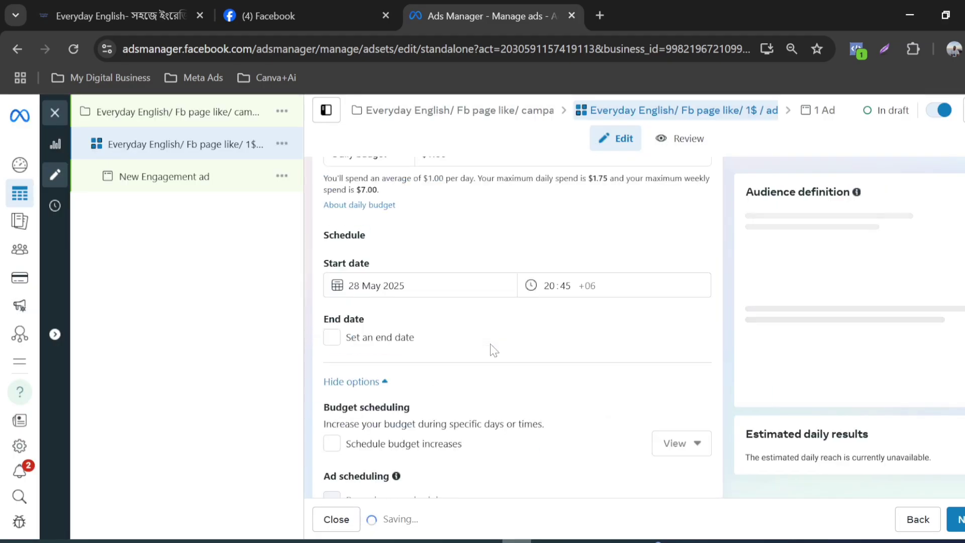
scroll(492, 350, "down", 10)
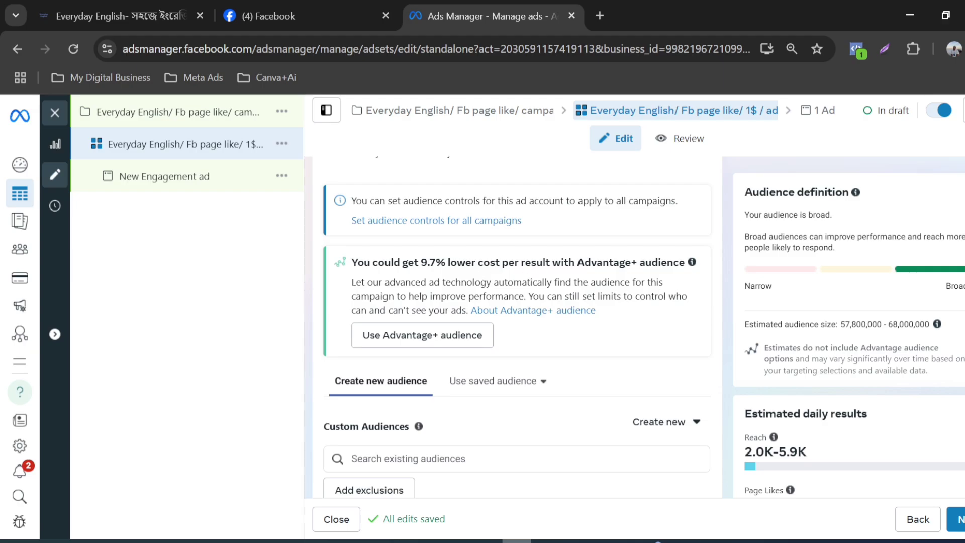
scroll(517, 322, "up", 2)
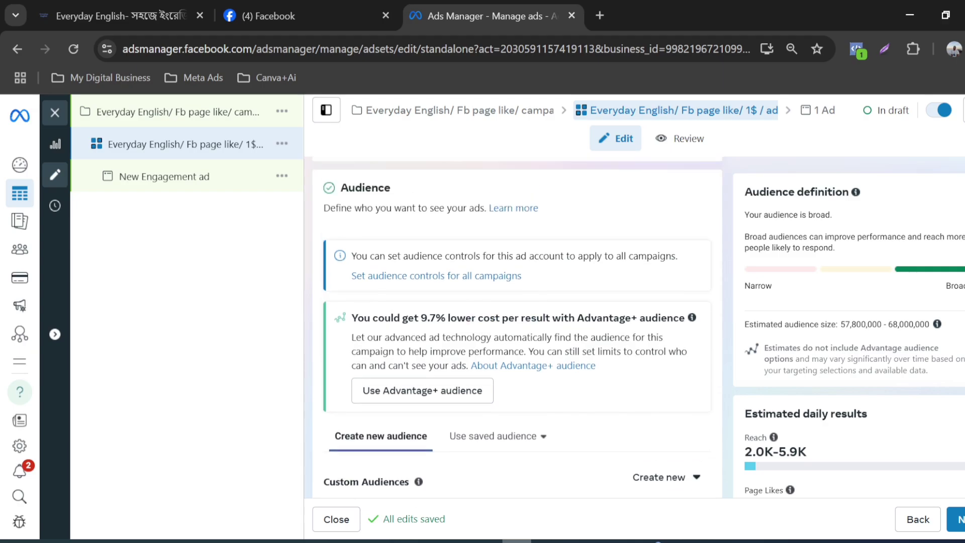
scroll(517, 321, "down", 3)
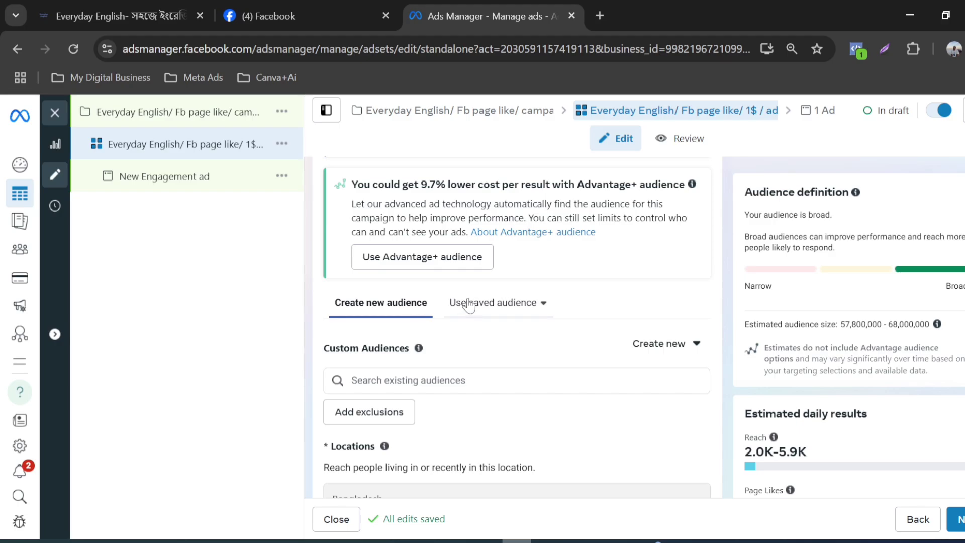
scroll(459, 304, "up", 2)
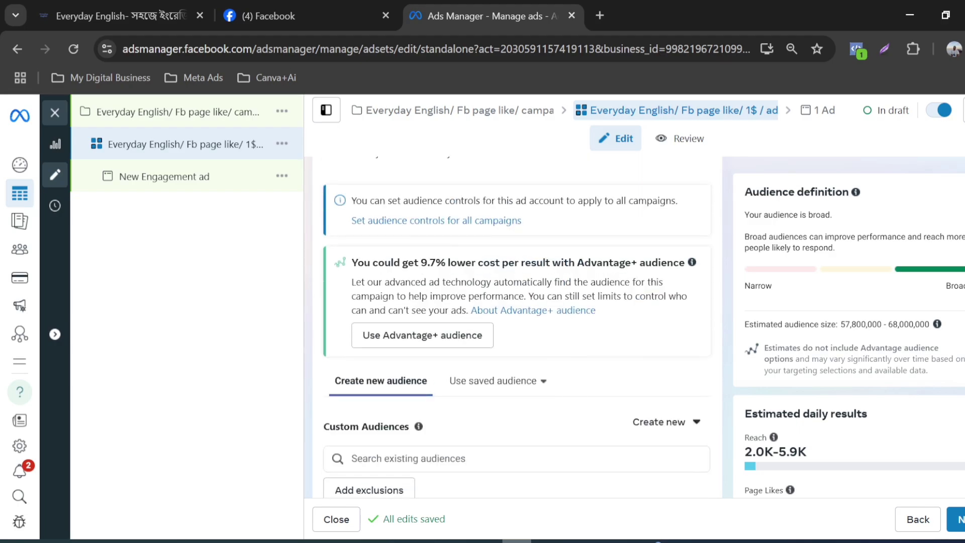
left_click(436, 337)
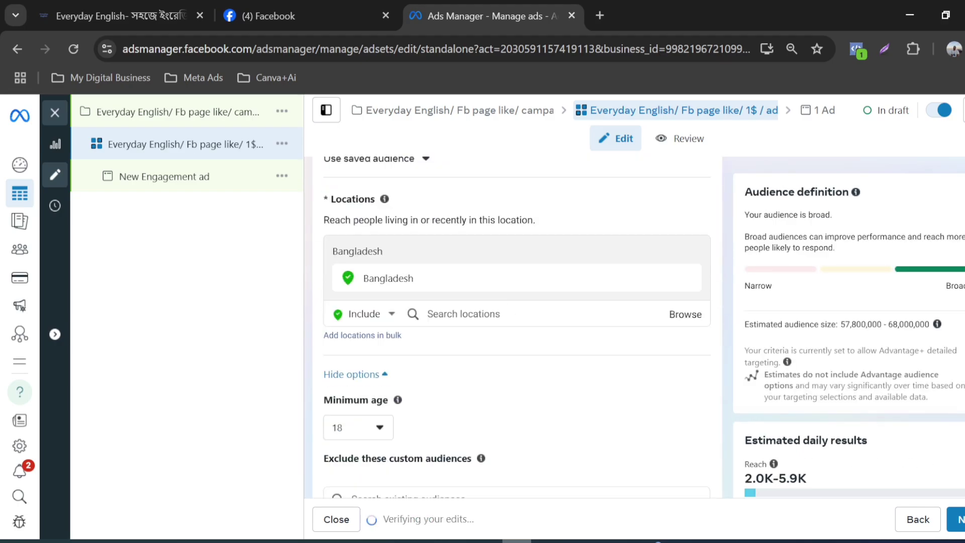
Step: Request the original audience options again, but choose to keep using Advantage+ audience
scroll(491, 312, "down", 8)
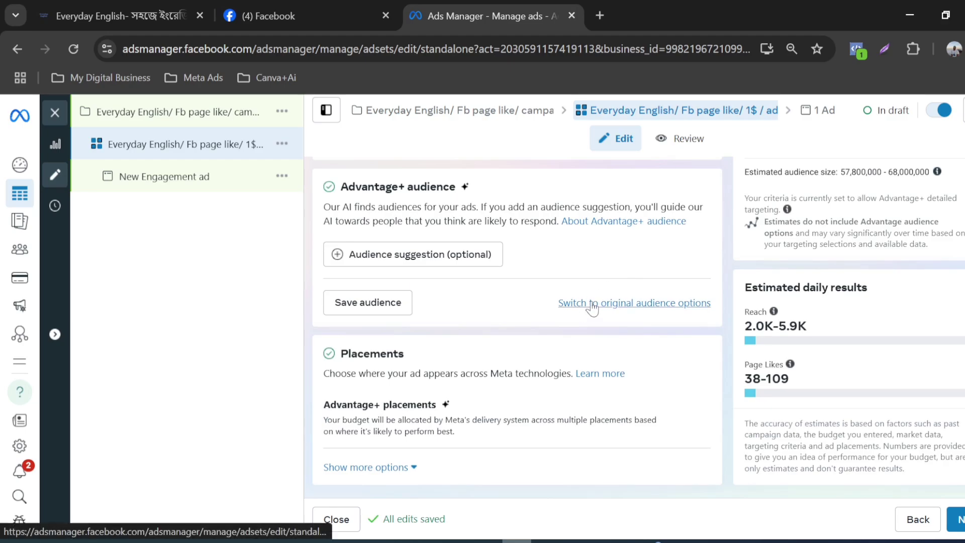
left_click(594, 304)
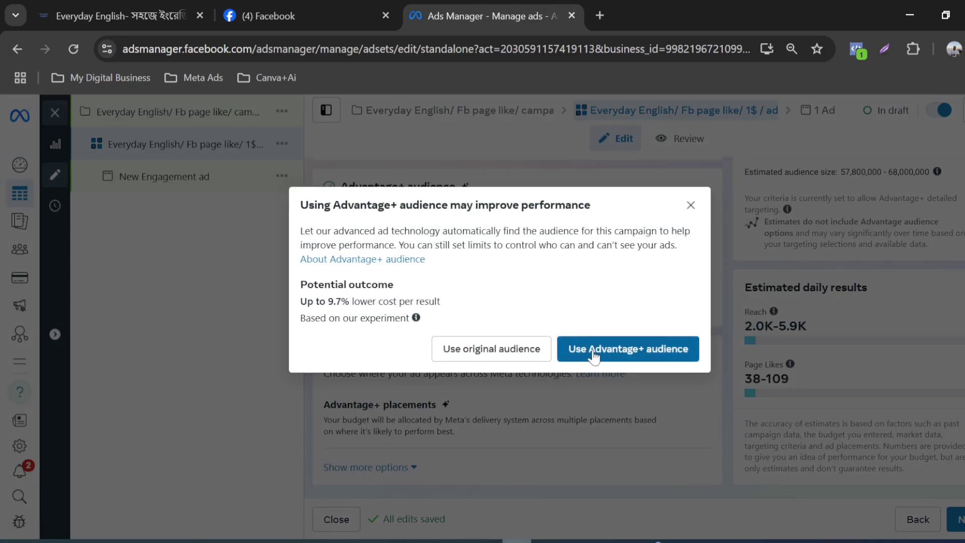
left_click(634, 355)
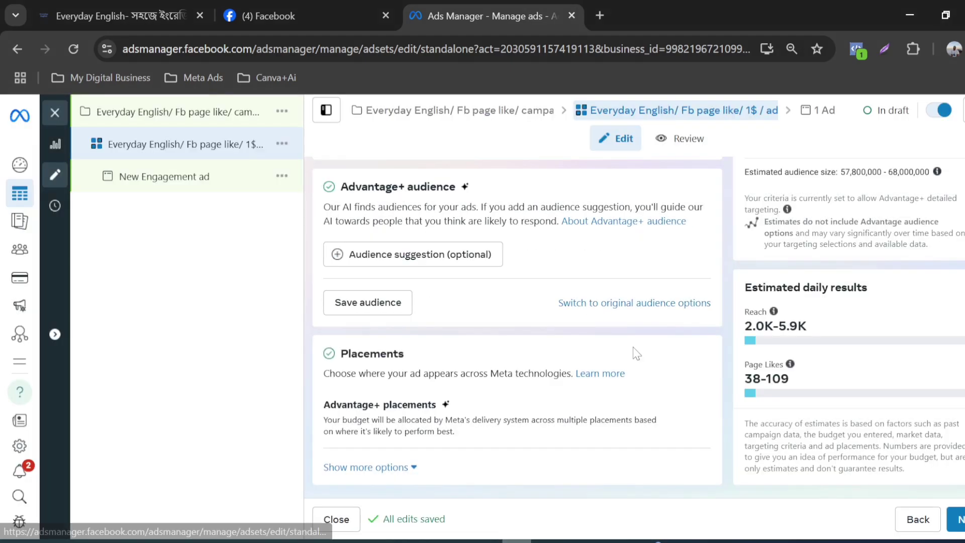
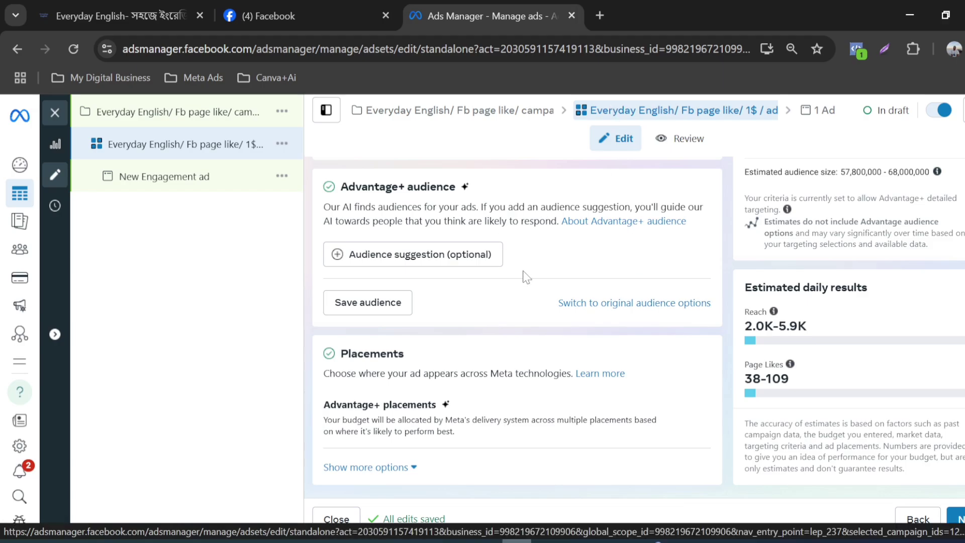
Step: Expand the optional audience suggestion settings in the ad set's Advantage+ audience section
scroll(525, 276, "up", 2)
scroll(452, 275, "down", 2)
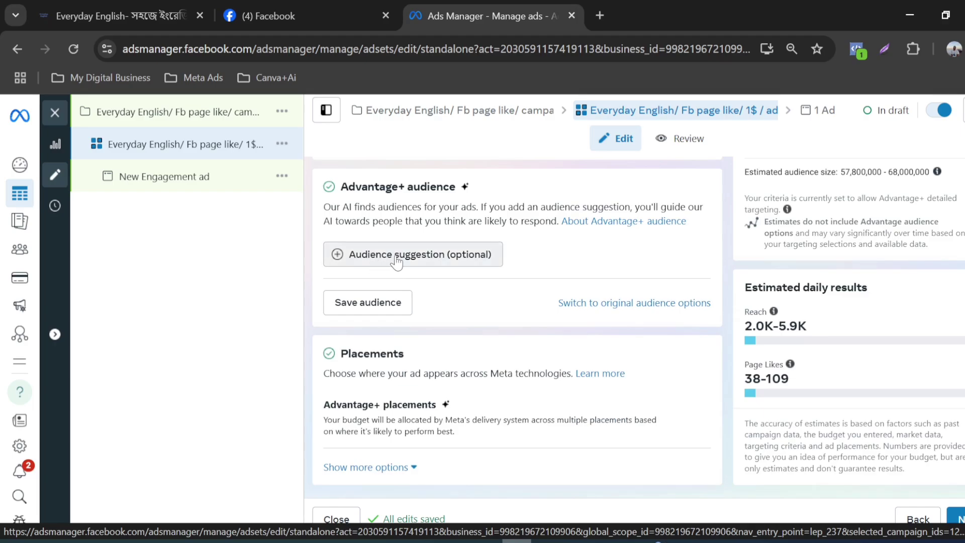
left_click(440, 255)
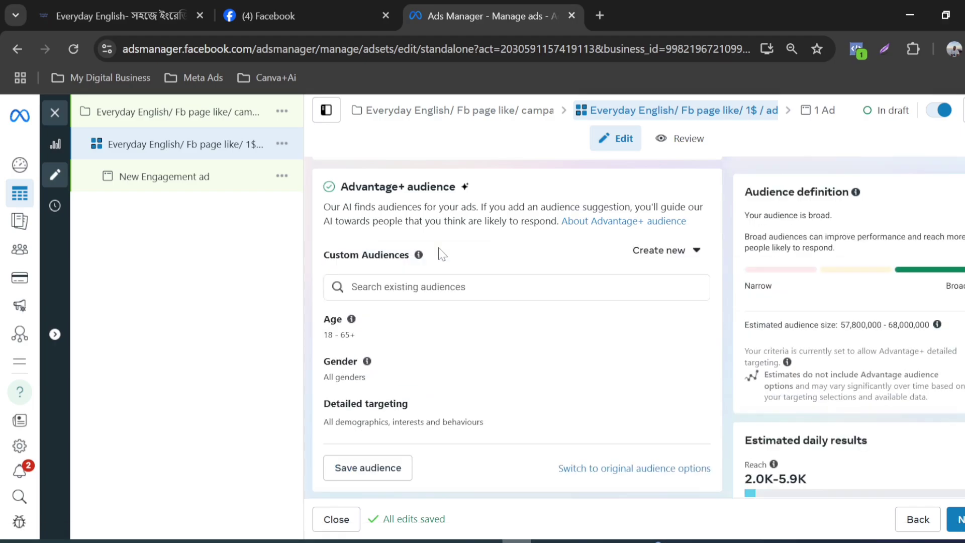
scroll(440, 255, "up", 2)
scroll(422, 271, "down", 3)
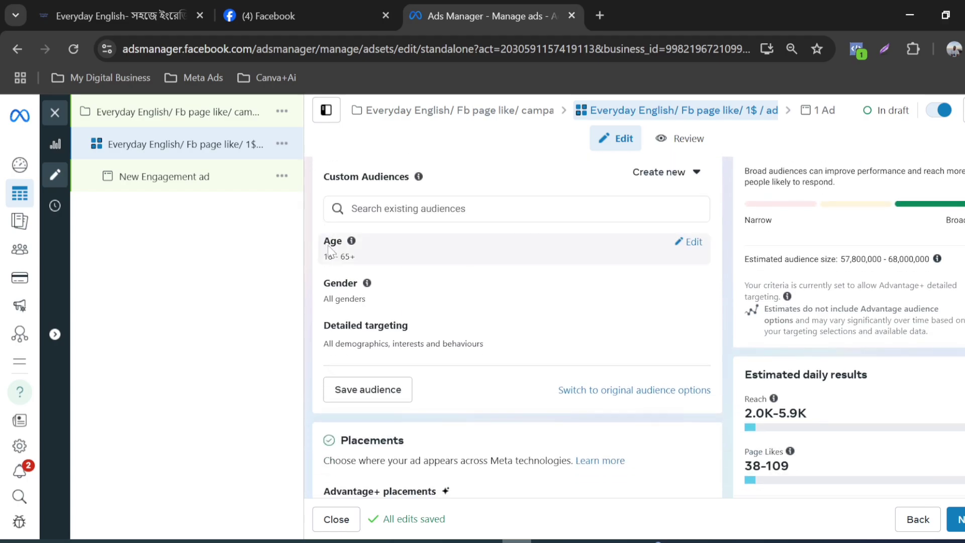
Step: Check the age range in the Word customer profile and set the suggested audience's maximum age to 35
left_click(693, 242)
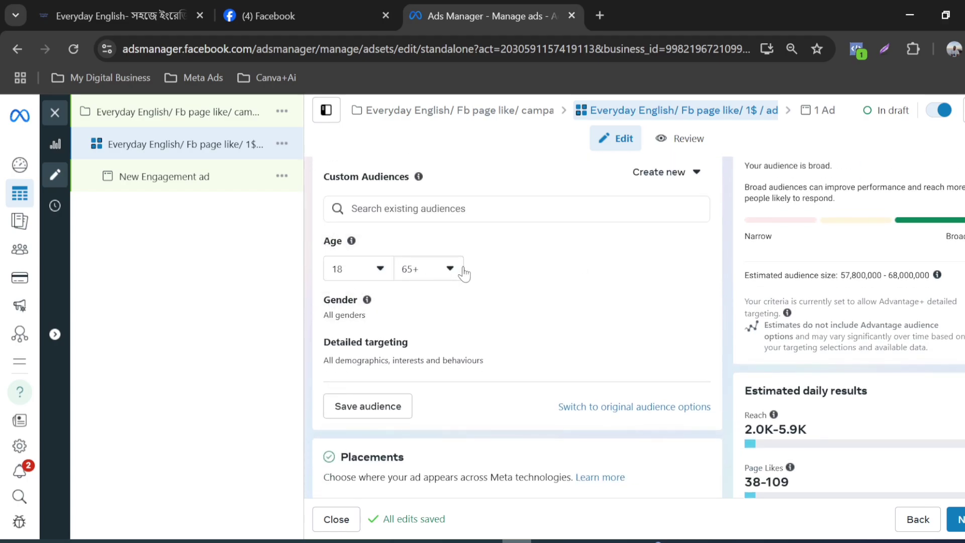
left_click(446, 270)
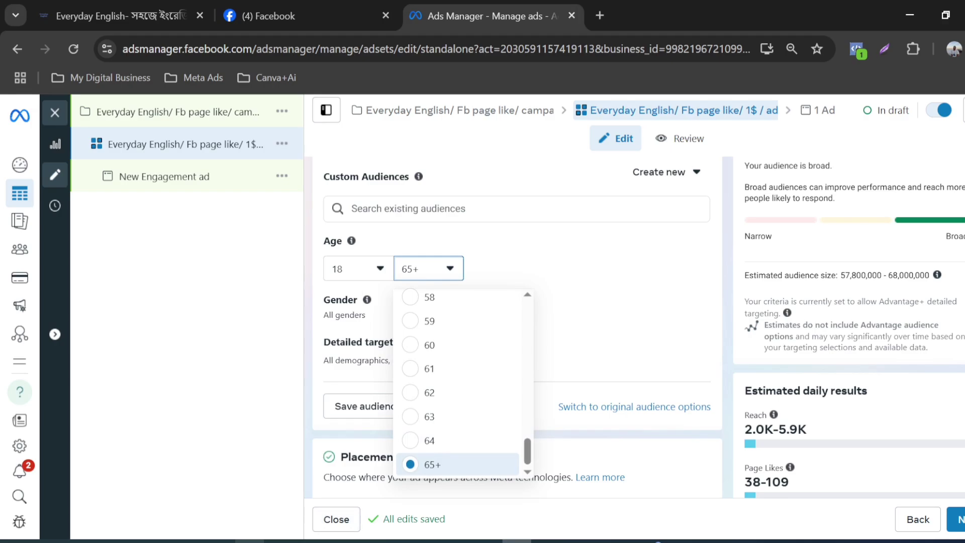
key("alt+Tab")
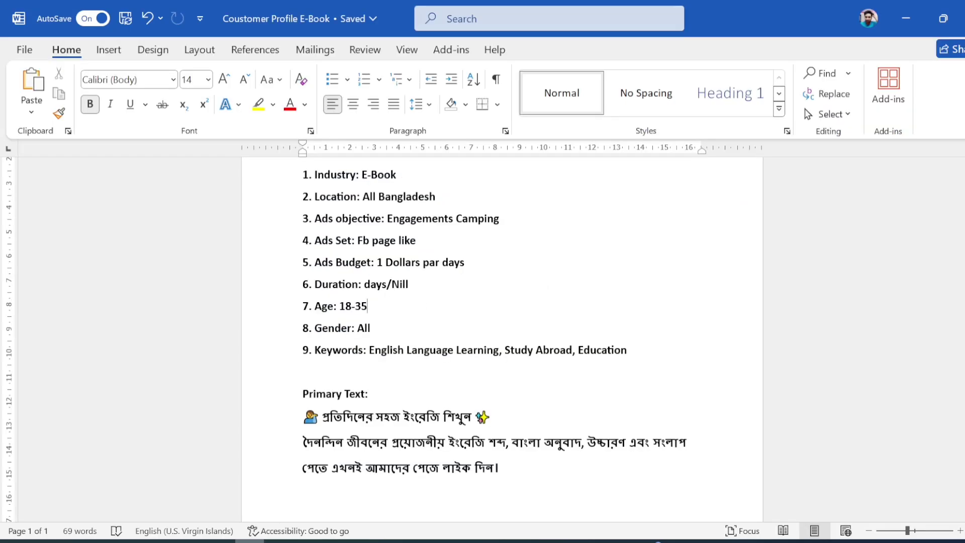
left_click(517, 541)
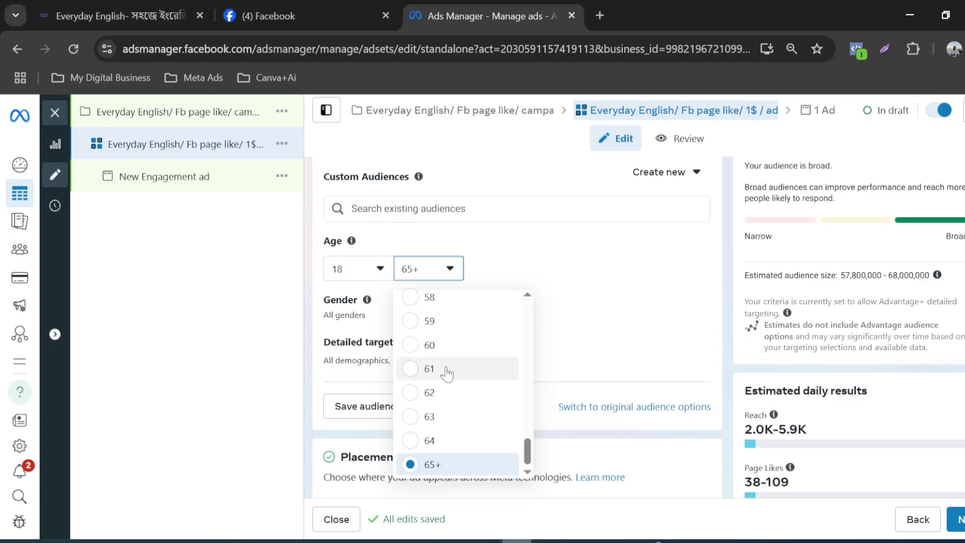
scroll(447, 375, "up", 3)
scroll(447, 374, "up", 4)
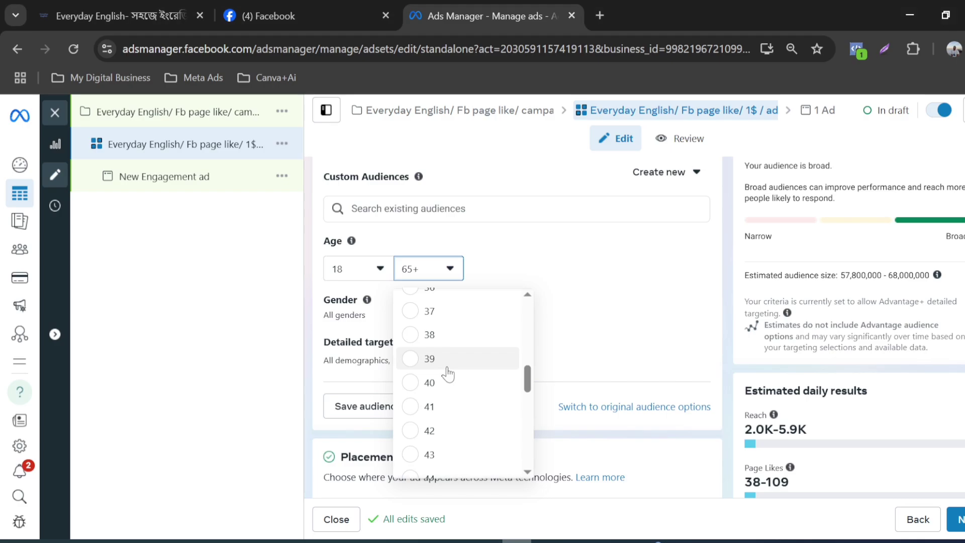
scroll(447, 375, "up", 2)
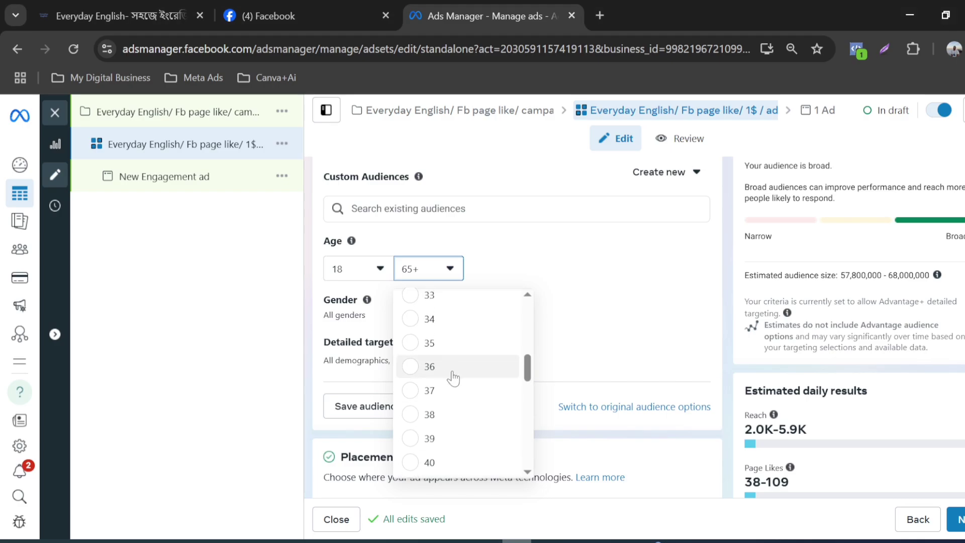
left_click(438, 347)
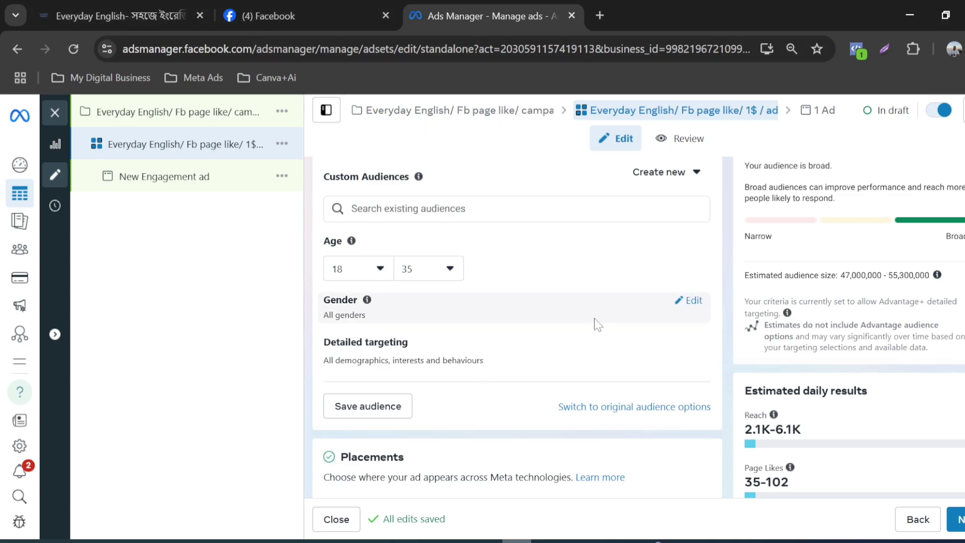
Step: Look at the Facebook post insights and the Everyday English website, and review the ad set's age, gender and detailed targeting settings
left_click(316, 7)
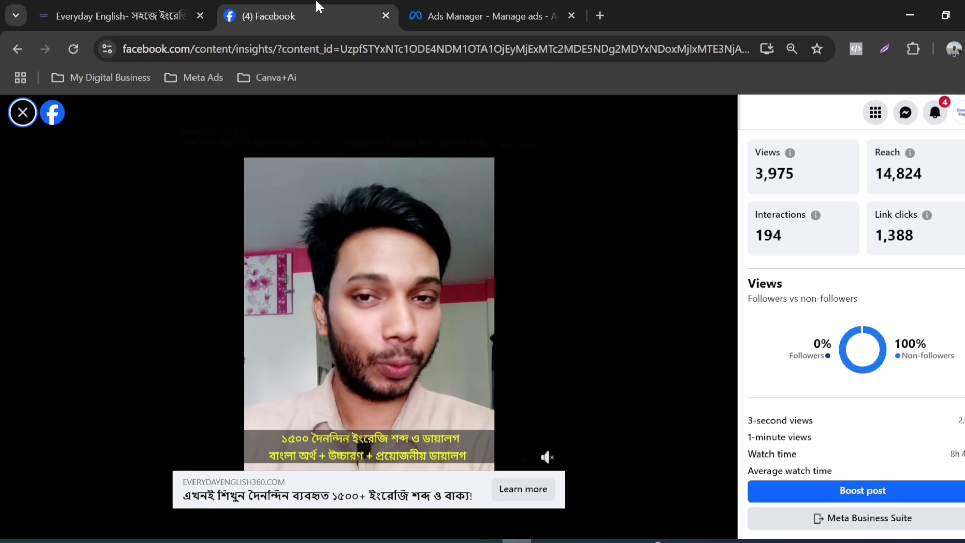
left_click(137, 3)
left_click(493, 6)
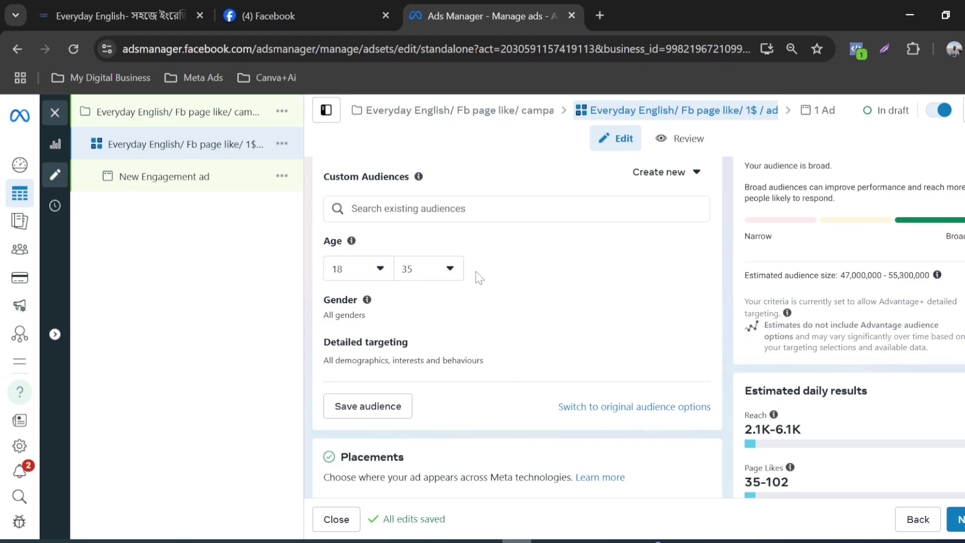
scroll(377, 281, "up", 1)
scroll(485, 296, "down", 1)
scroll(480, 294, "up", 1)
scroll(595, 250, "down", 3)
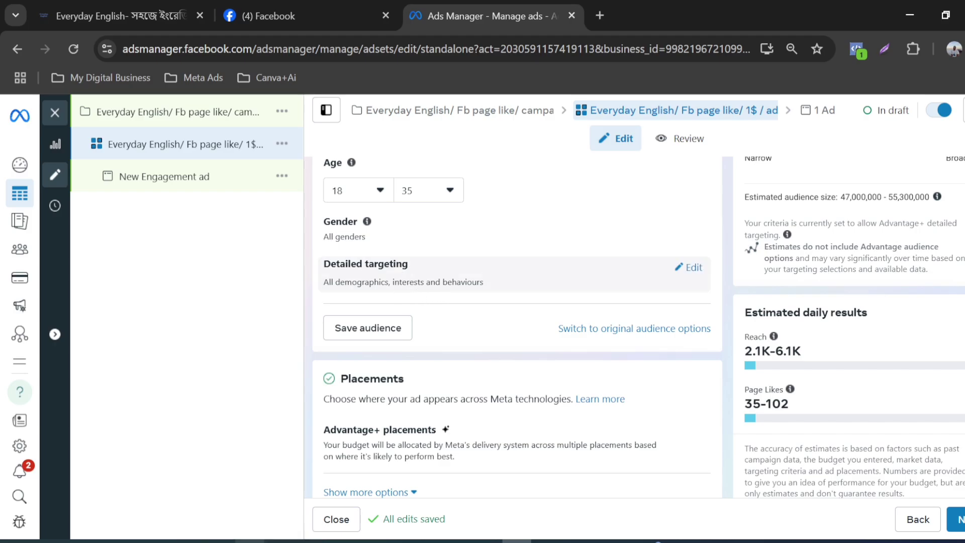
scroll(382, 298, "down", 1)
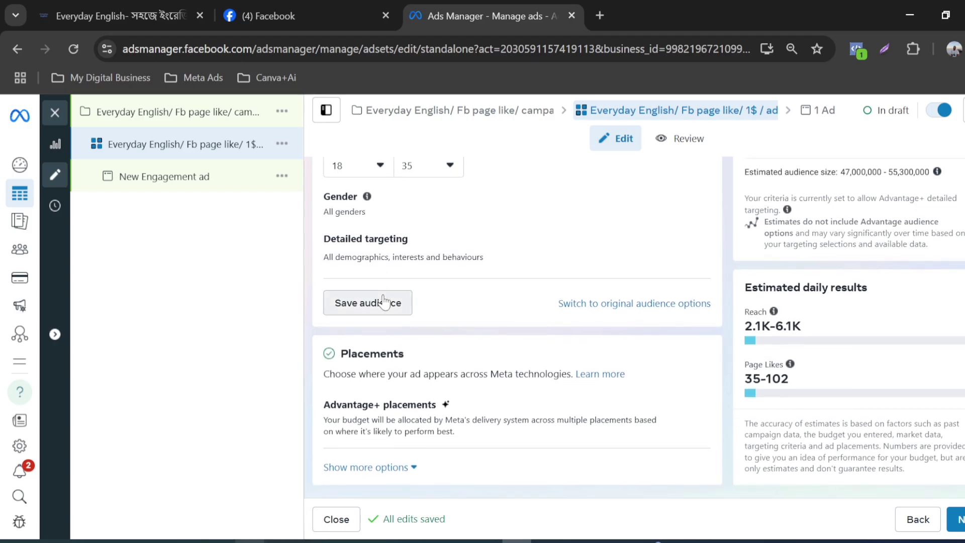
Step: Open the ad set's detailed targeting for editing and show the suggested demographics, interests and behaviours
scroll(383, 302, "up", 3)
mouse_move(698, 326)
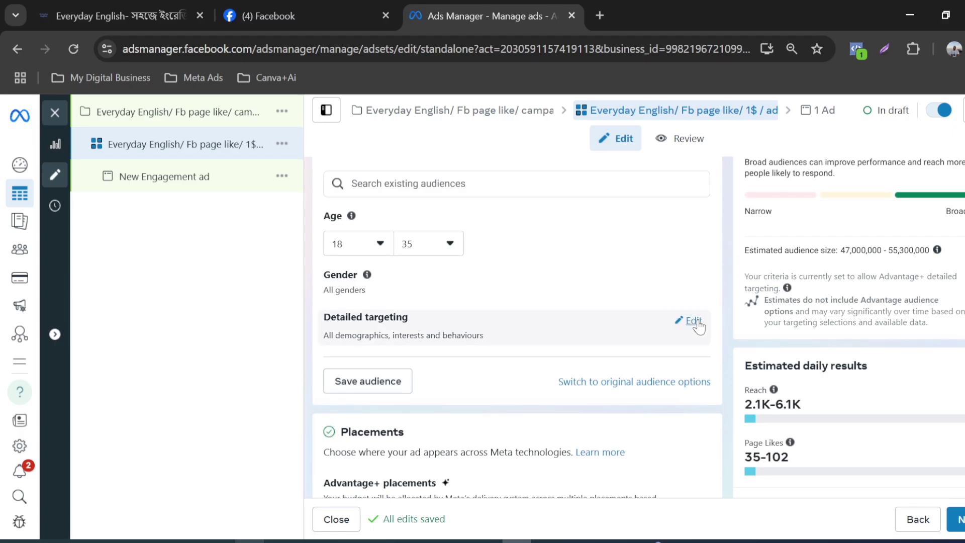
left_click(694, 322)
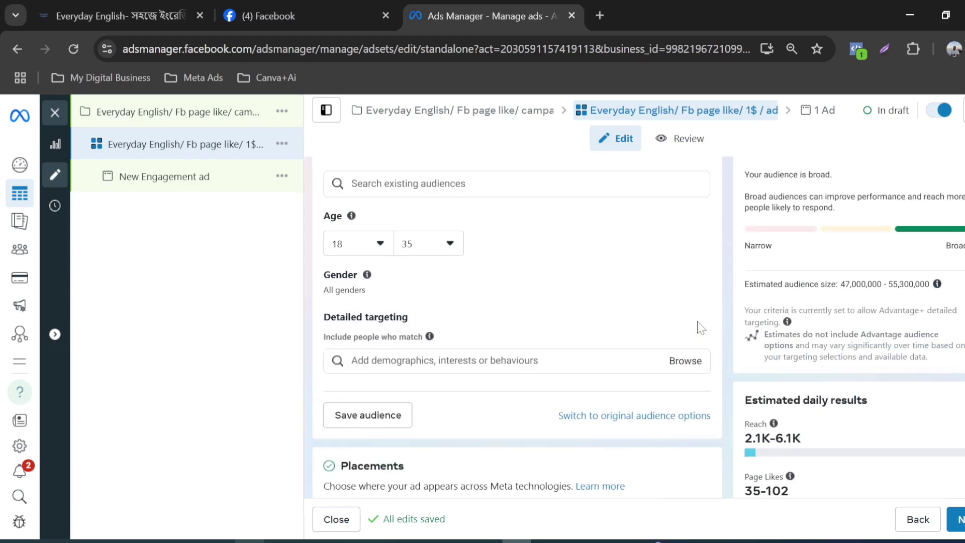
mouse_move(437, 366)
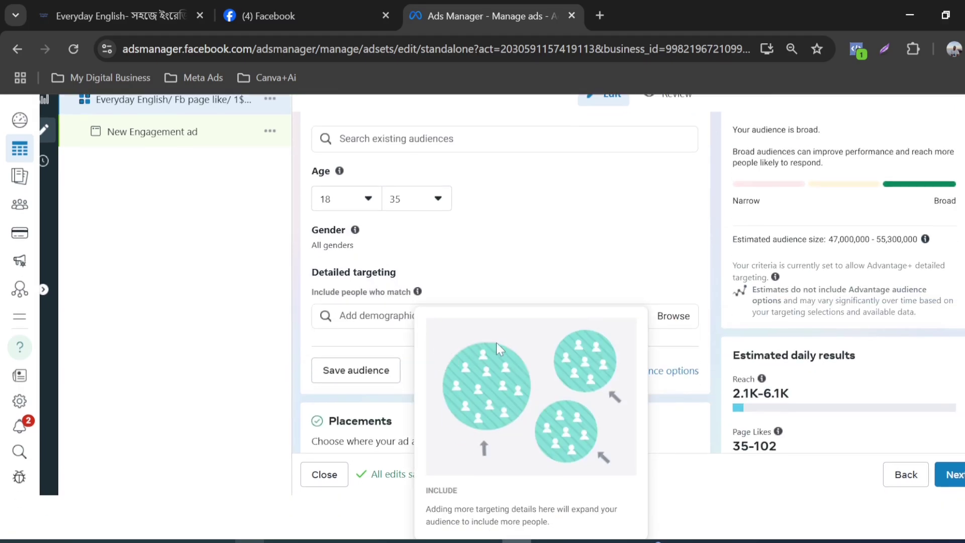
scroll(663, 302, "down", 1)
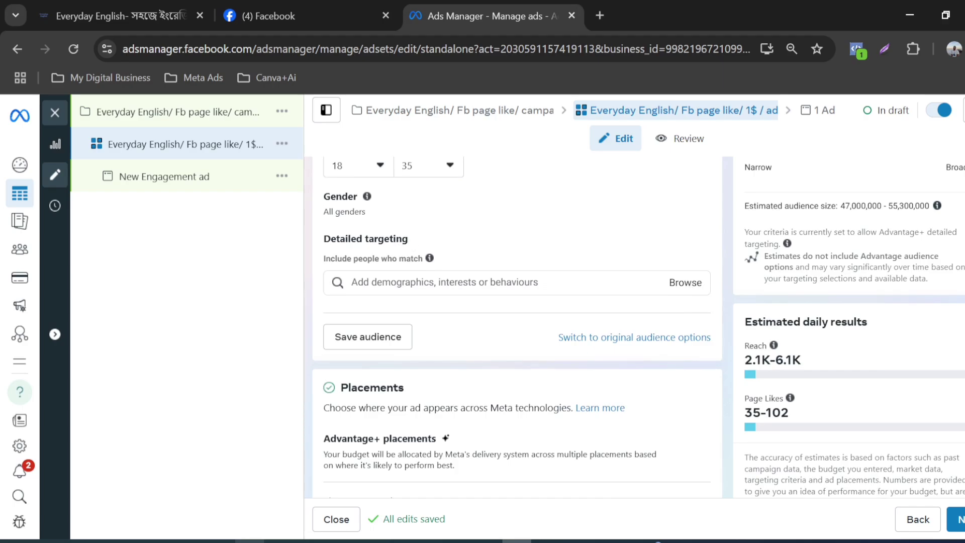
left_click(388, 280)
left_click(389, 282)
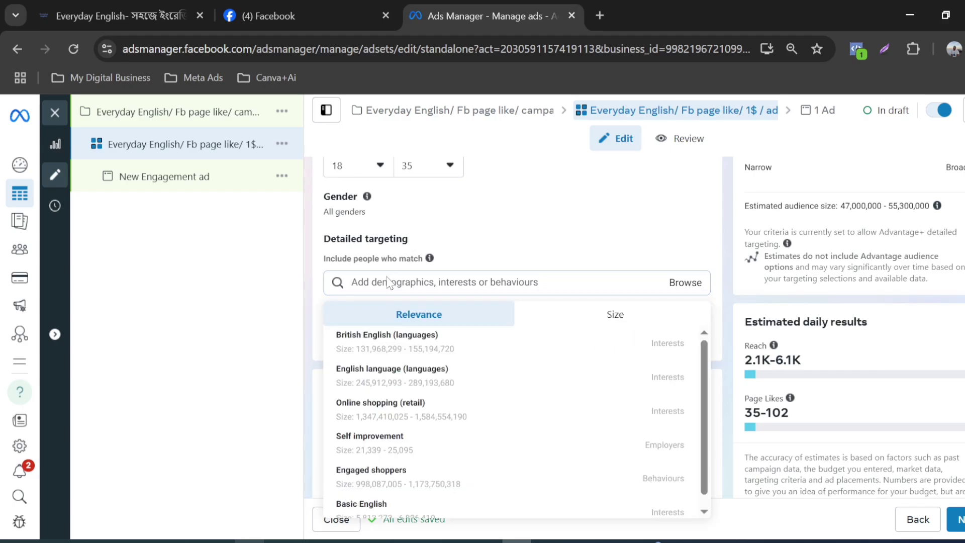
Step: Copy the keyword "English Language Learning" from the Word customer profile and use it to add the interest English as a second or foreign language
left_click(309, 542)
left_click(251, 542)
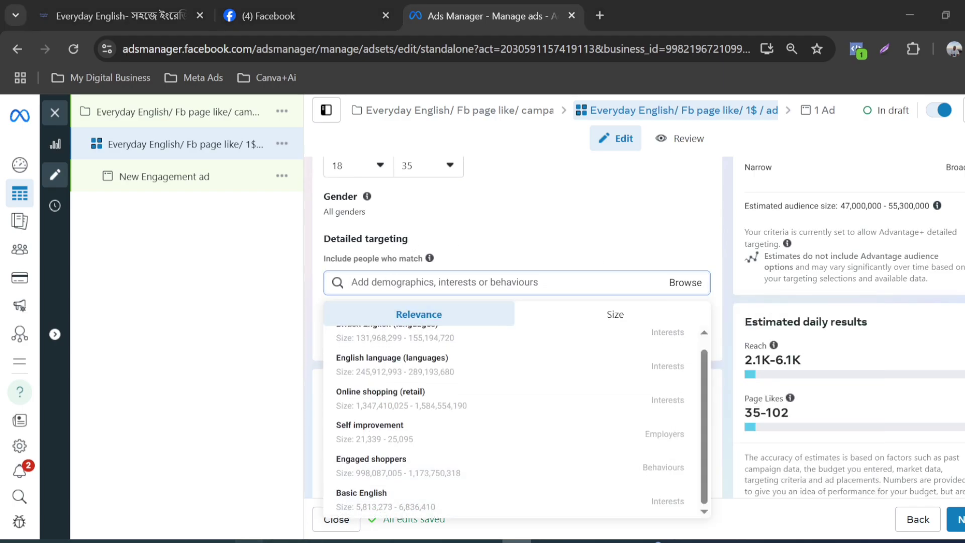
scroll(502, 340, "down", 1)
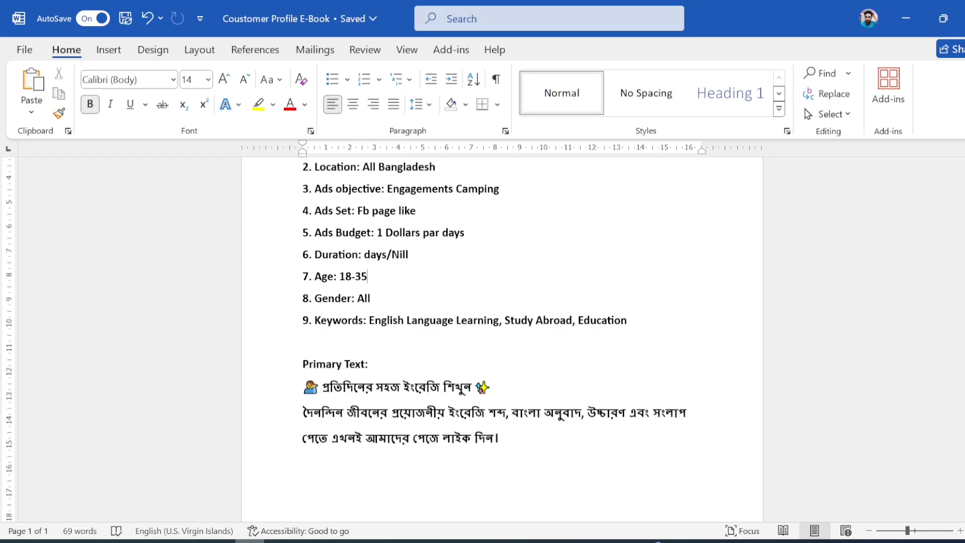
left_click_drag(370, 321, 499, 325)
key("ctrl+c")
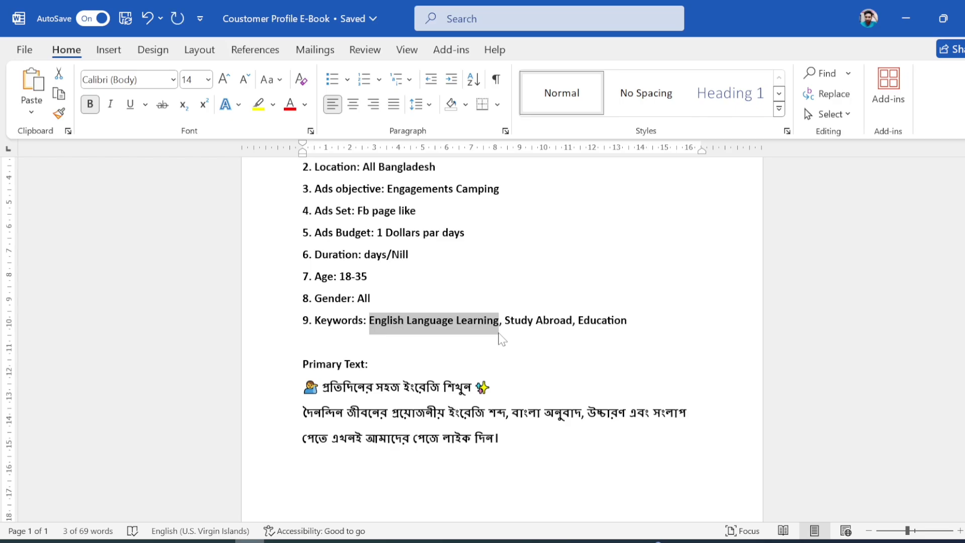
key("alt+Tab")
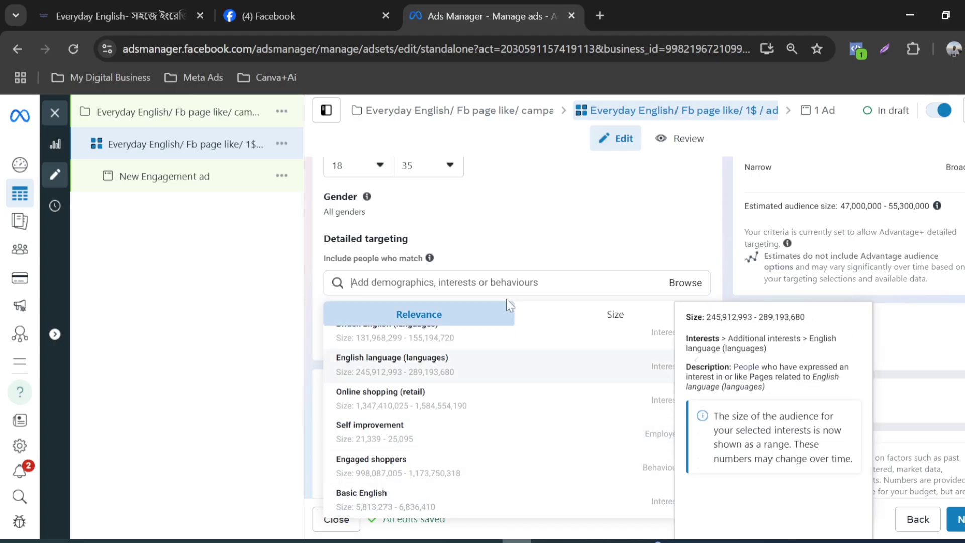
key("ctrl+v")
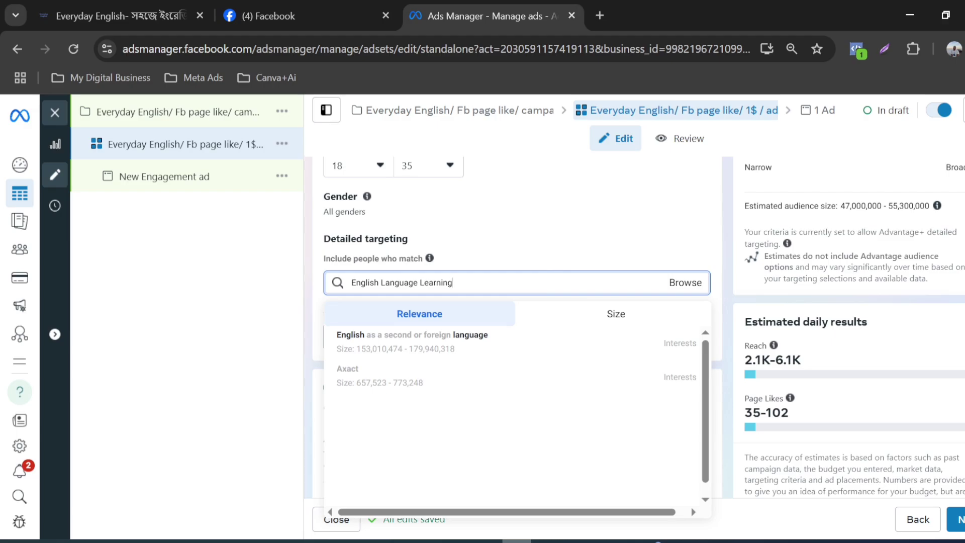
mouse_move(370, 351)
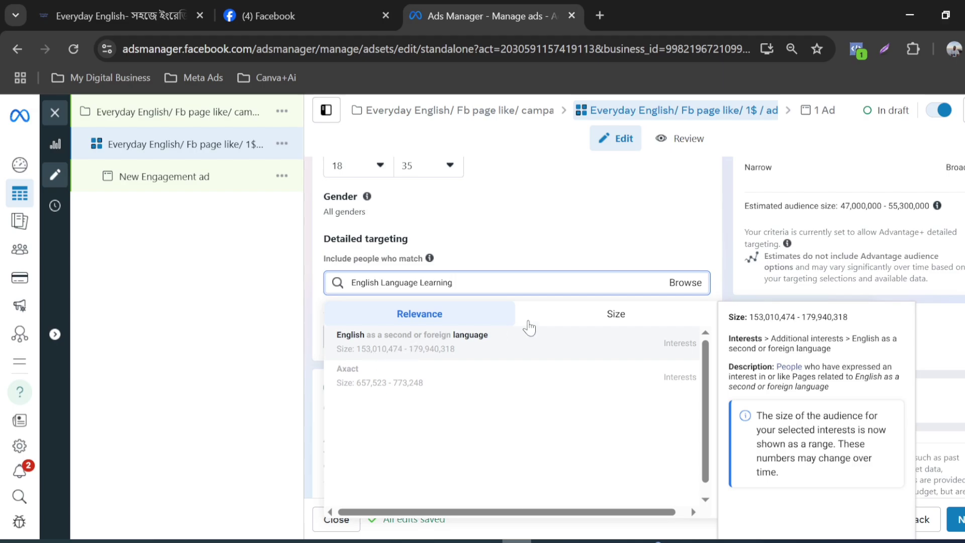
left_click(477, 344)
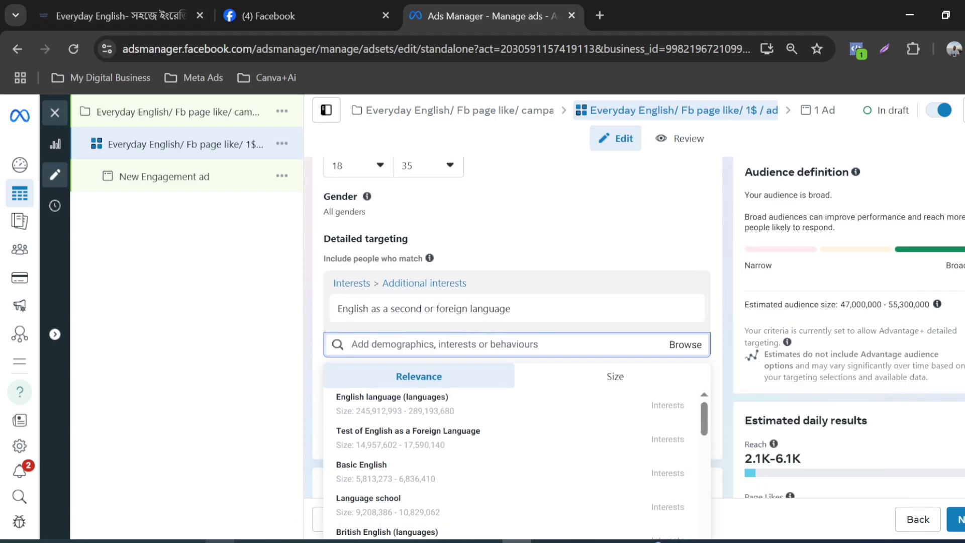
Step: Copy the keyword "Study Abroad" from the Word customer profile and search for it in the ad set's detailed targeting
left_click(250, 542)
left_click(503, 322)
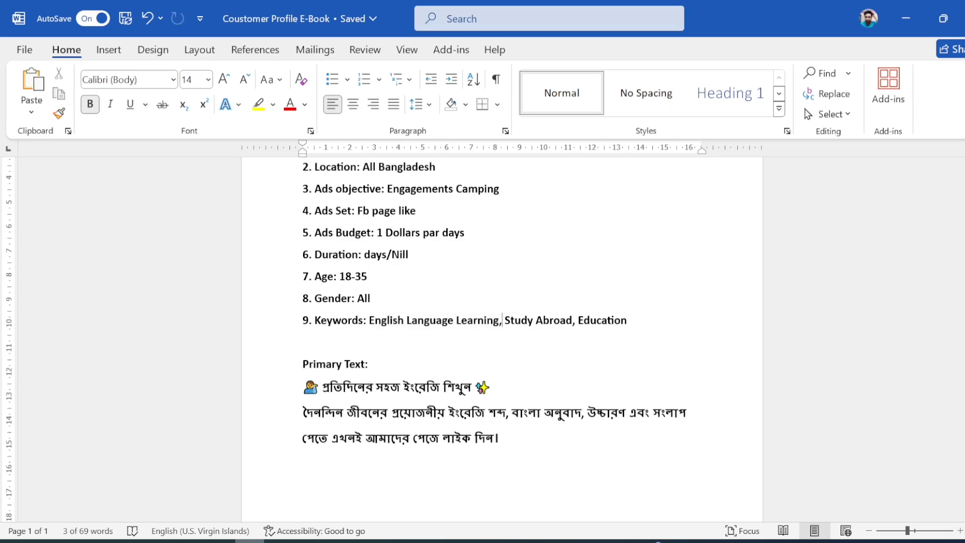
left_click_drag(504, 323, 572, 322)
key("ctrl+c")
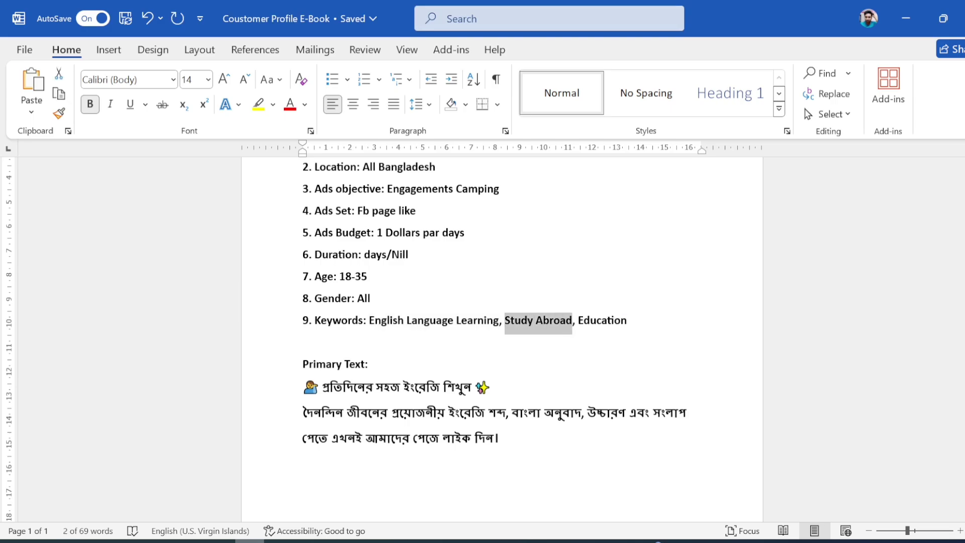
left_click(517, 541)
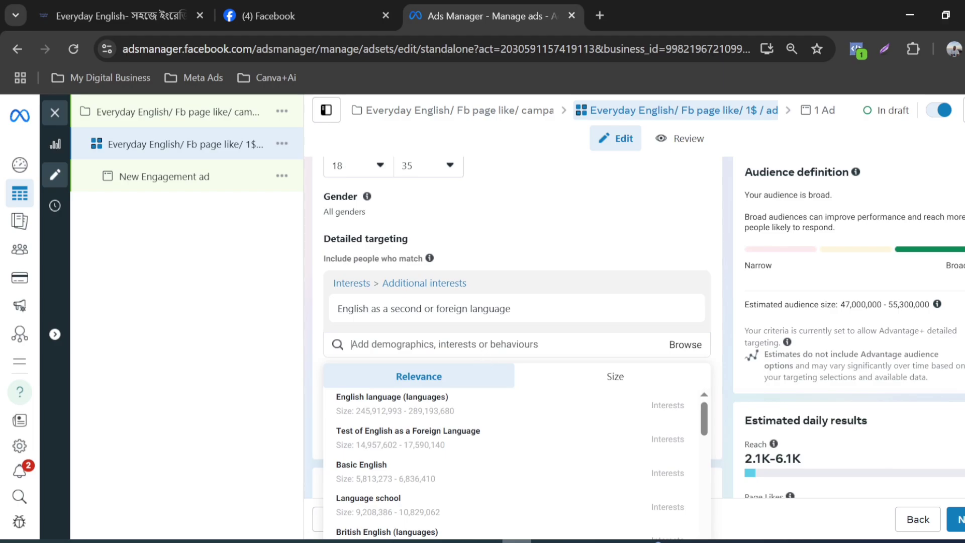
left_click(444, 345)
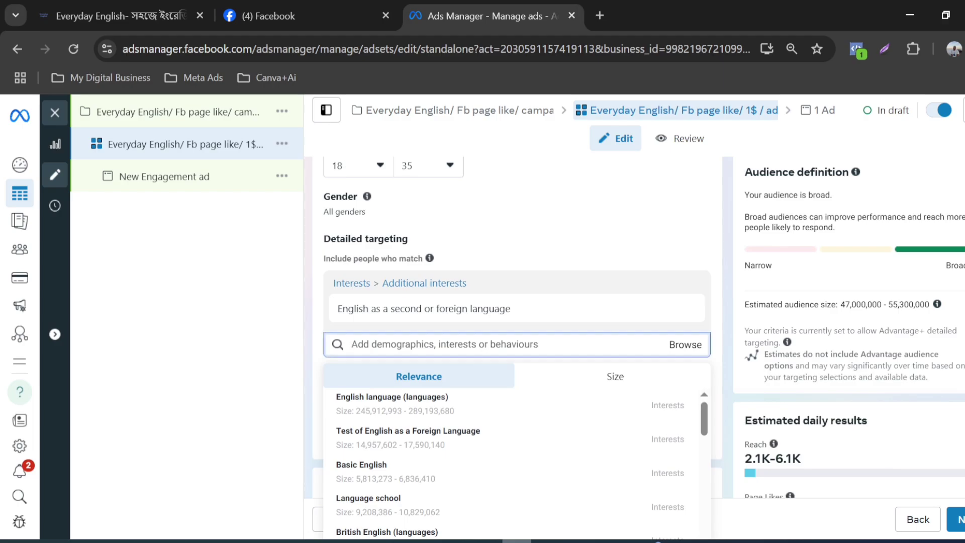
key("ctrl+v")
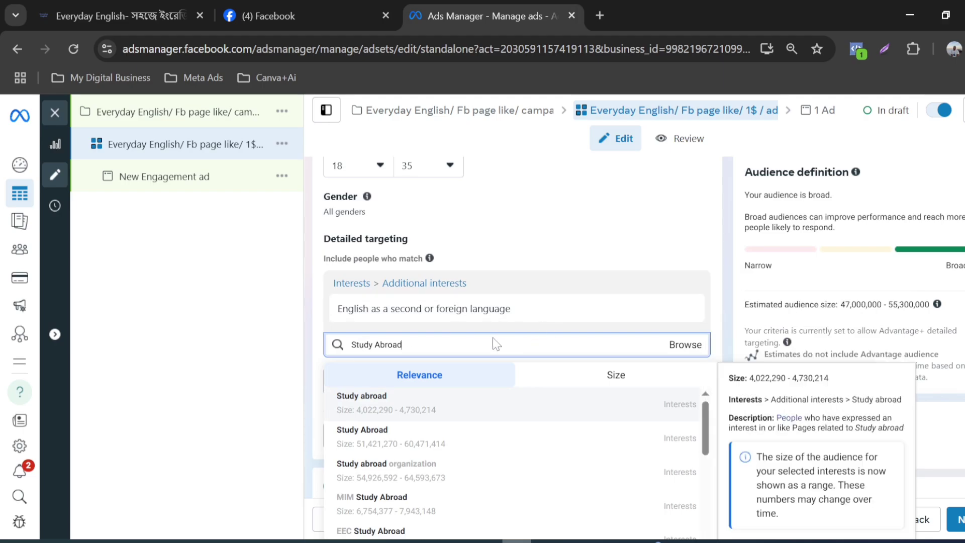
Step: Compare the matching interests and add the first one, "Study abroad", to the detailed targeting
scroll(493, 341, "down", 2)
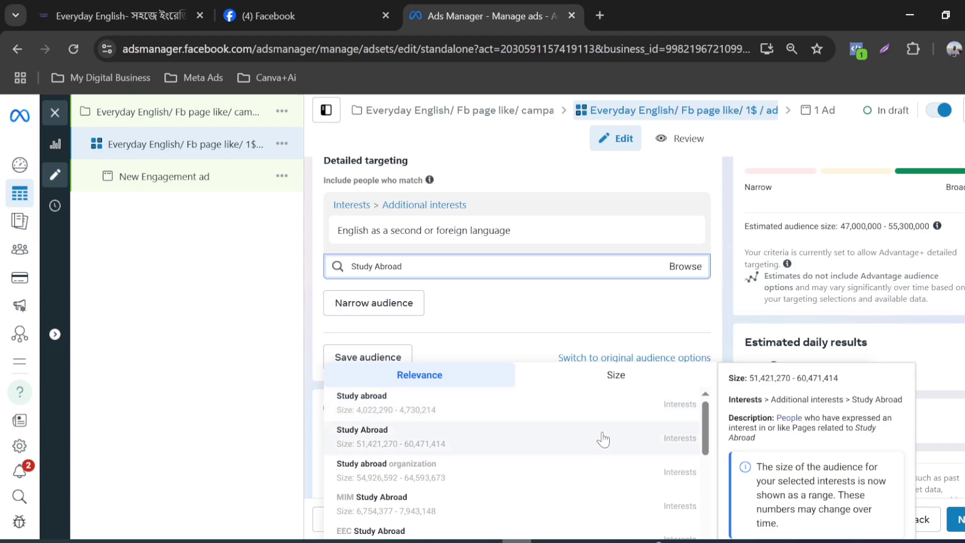
scroll(548, 447, "down", 3)
scroll(548, 449, "up", 1)
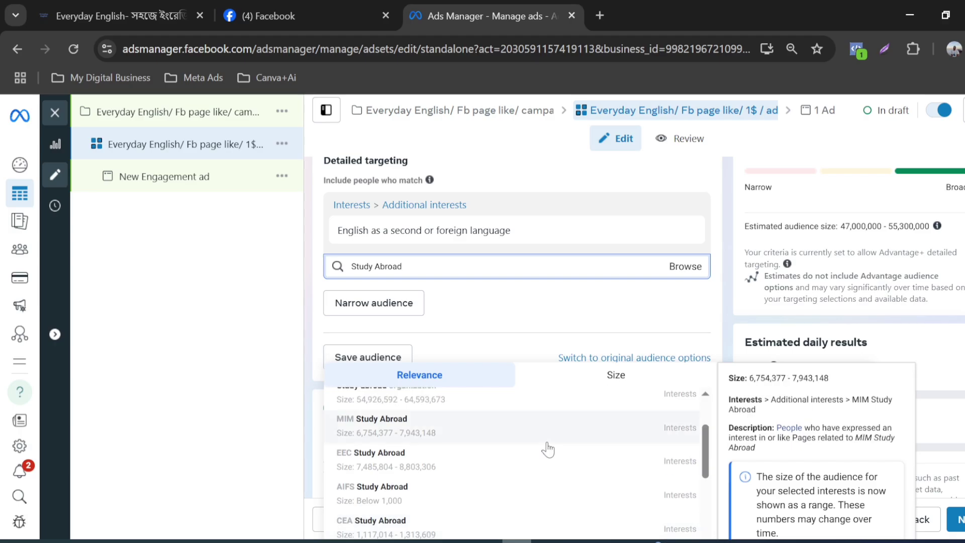
scroll(548, 449, "up", 2)
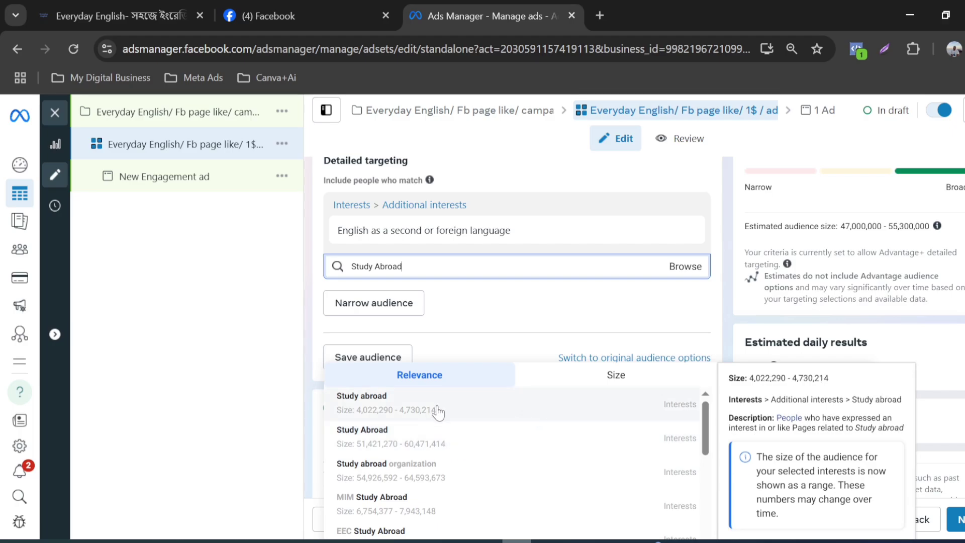
left_click(379, 409)
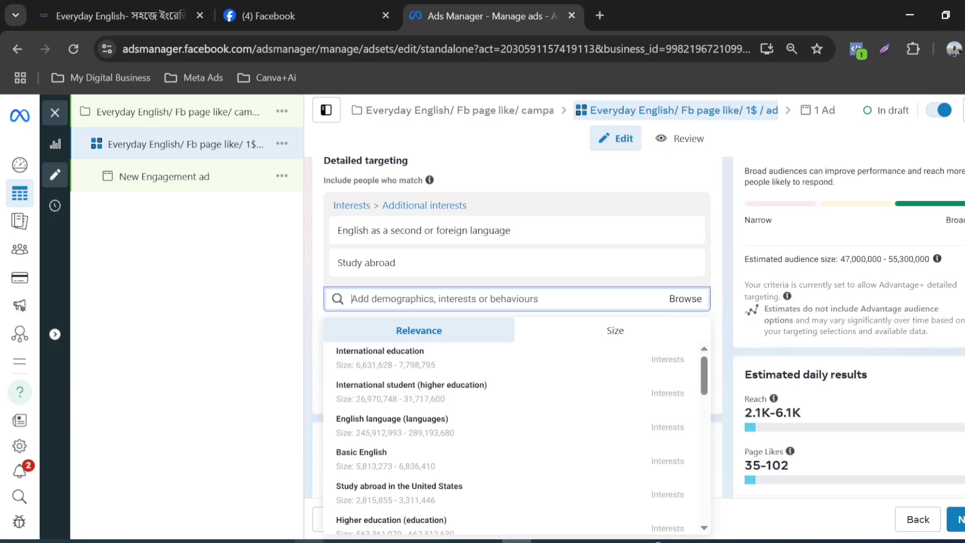
Step: Copy the keyword "Education" from the Word customer profile and use it to add University graduate and Education (social concept) to the detailed targeting
key("alt+Tab")
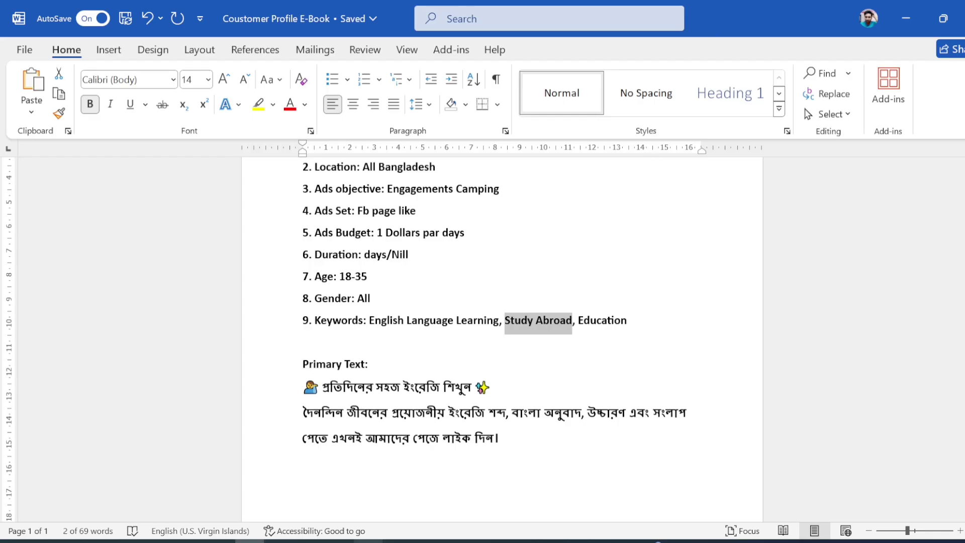
left_click_drag(573, 321, 639, 320)
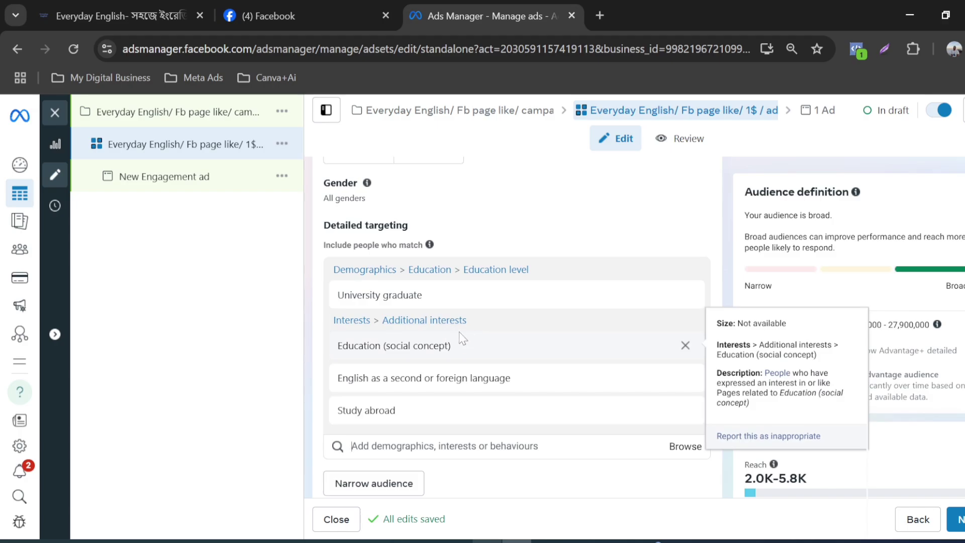
Step: Review the ad set's age, gender and detailed targeting selections, including the added education demographic and interests
scroll(491, 313, "up", 2)
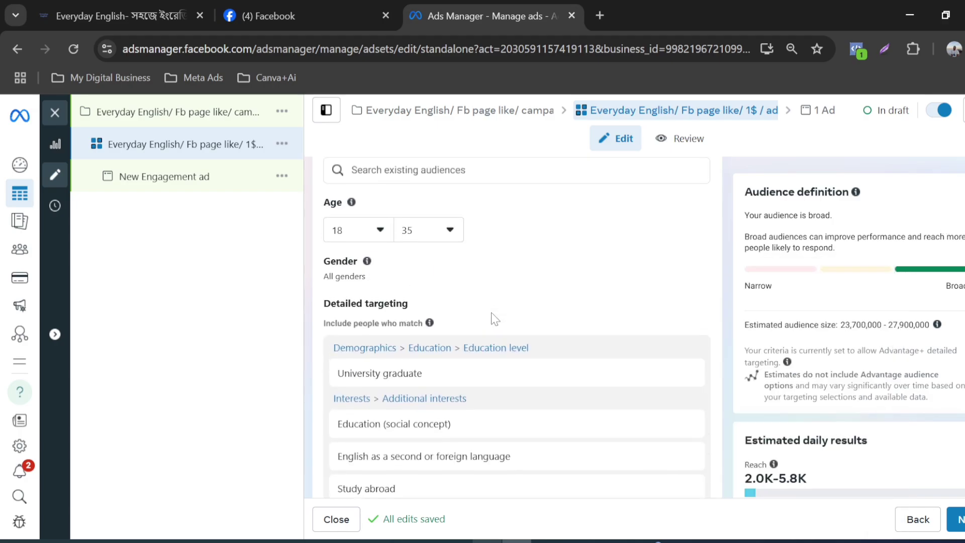
scroll(490, 313, "up", 2)
scroll(492, 317, "down", 4)
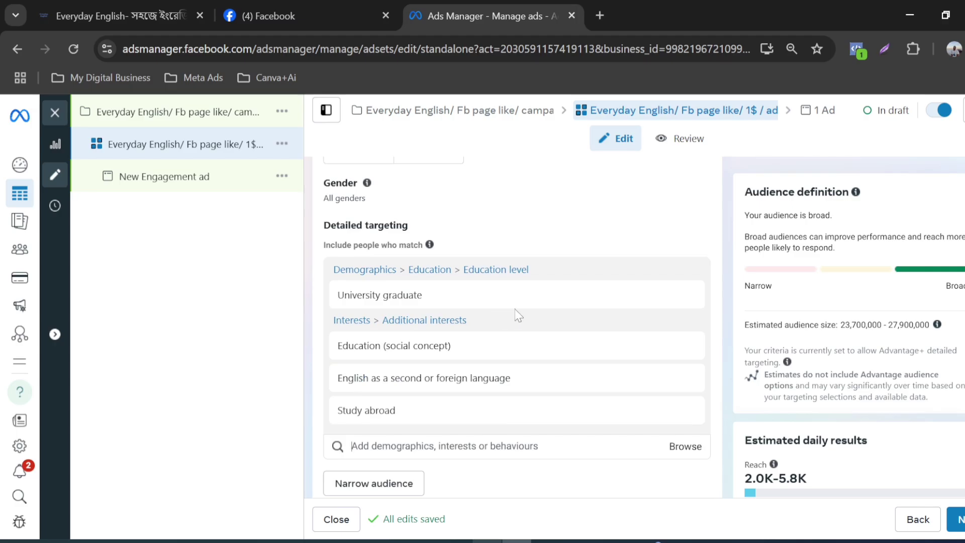
mouse_move(523, 314)
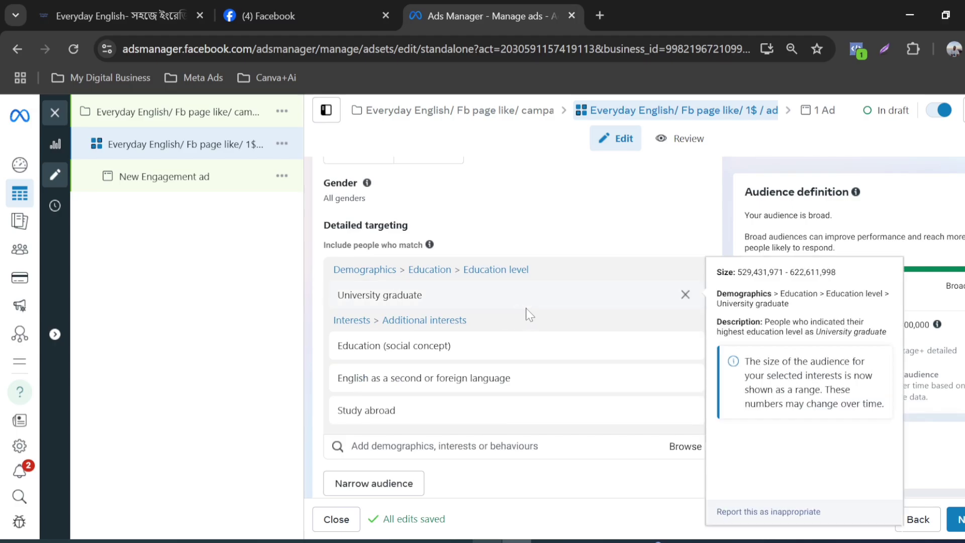
scroll(523, 183, "up", 5)
scroll(475, 336, "up", 3)
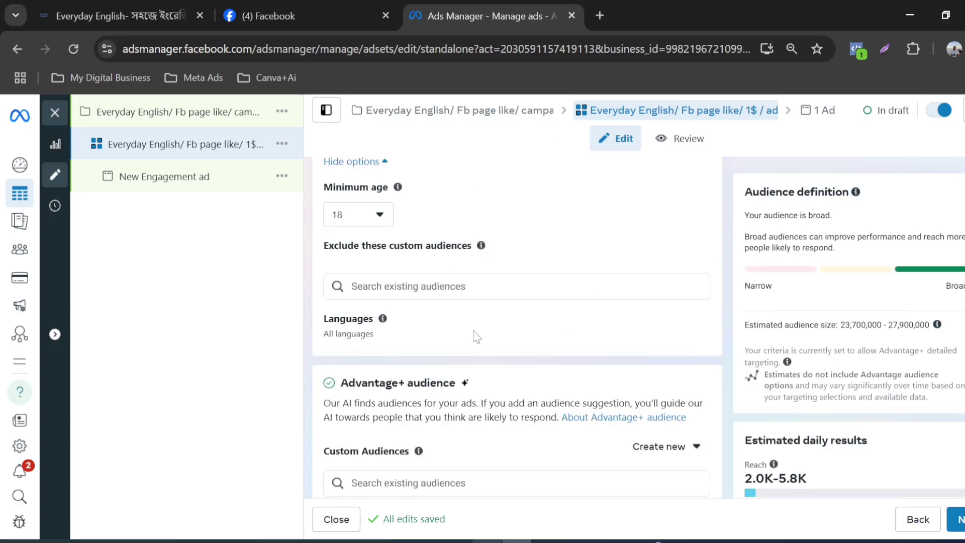
scroll(517, 327, "down", 3)
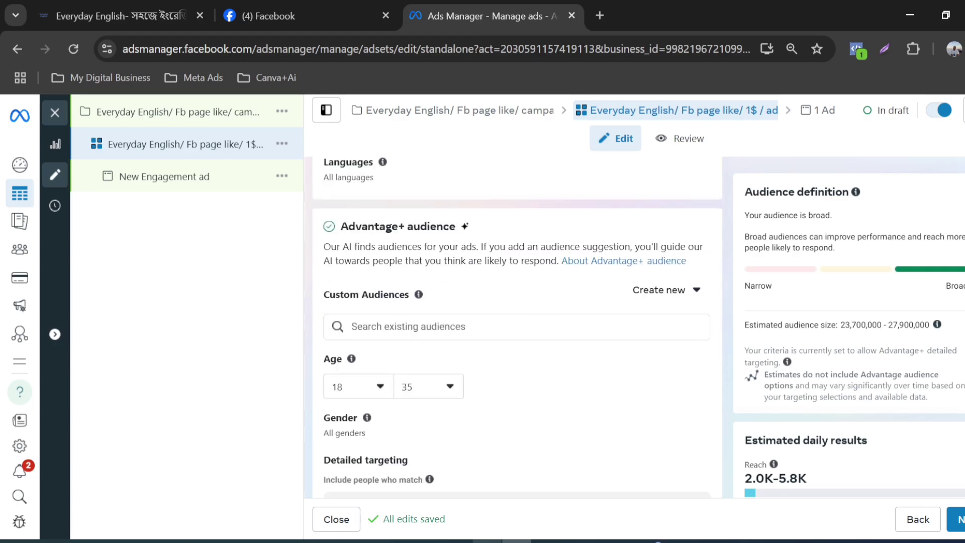
scroll(439, 377, "down", 5)
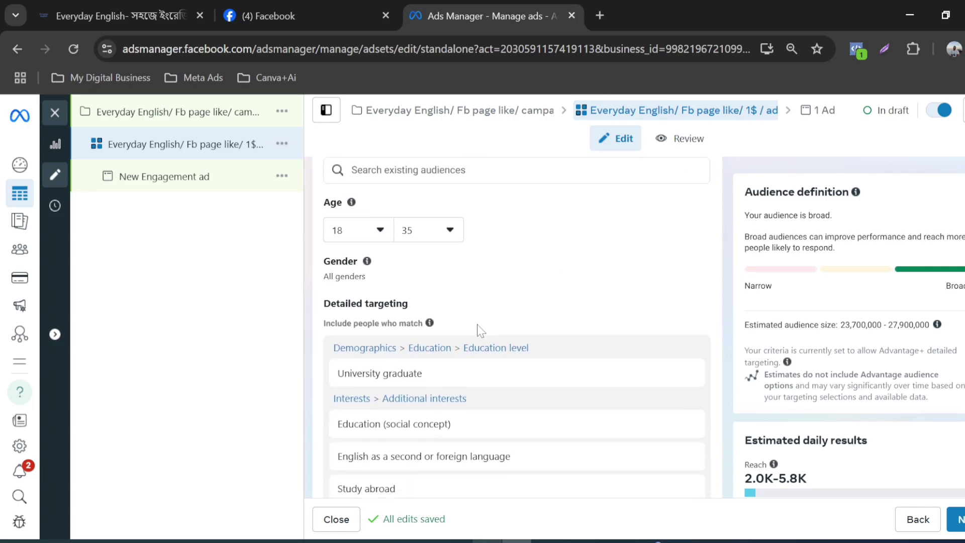
scroll(477, 324, "down", 2)
scroll(475, 329, "down", 2)
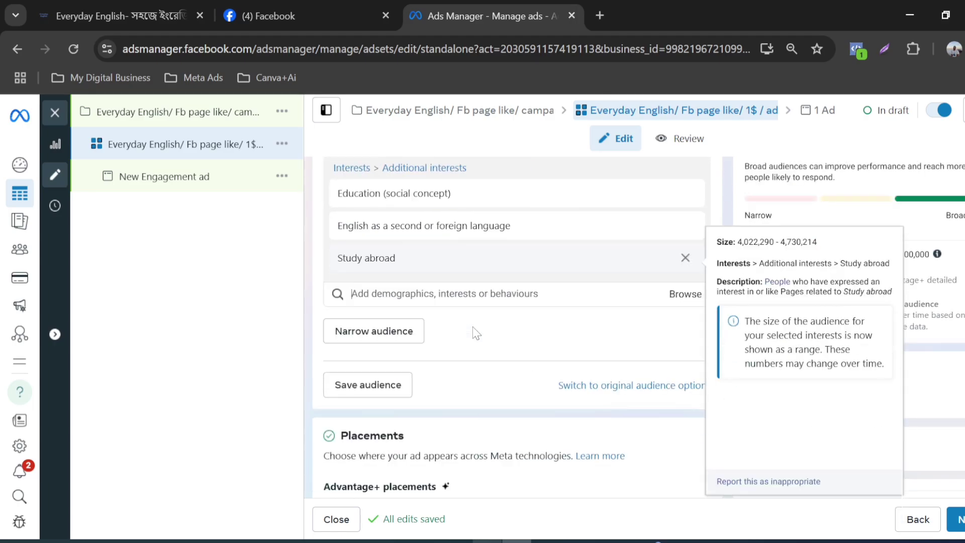
scroll(469, 329, "up", 2)
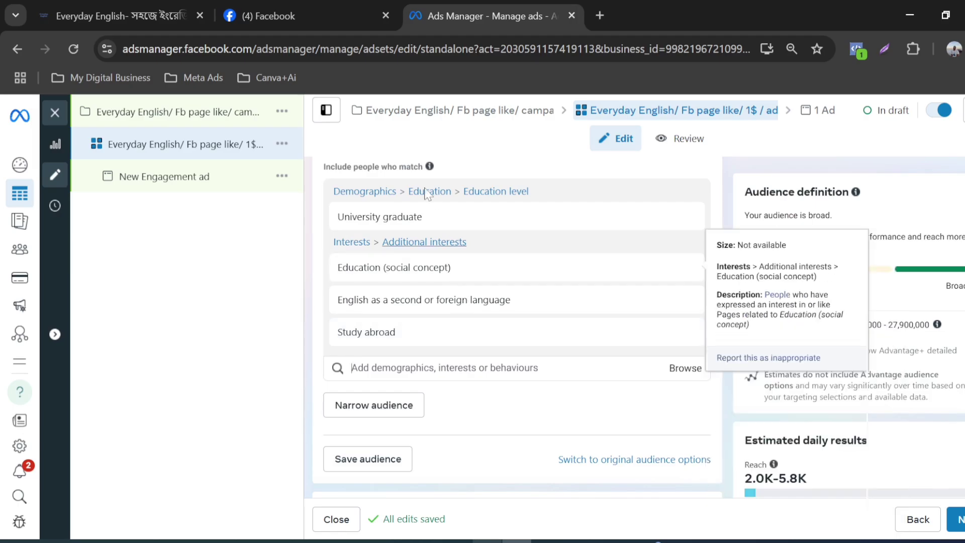
scroll(421, 328, "down", 3)
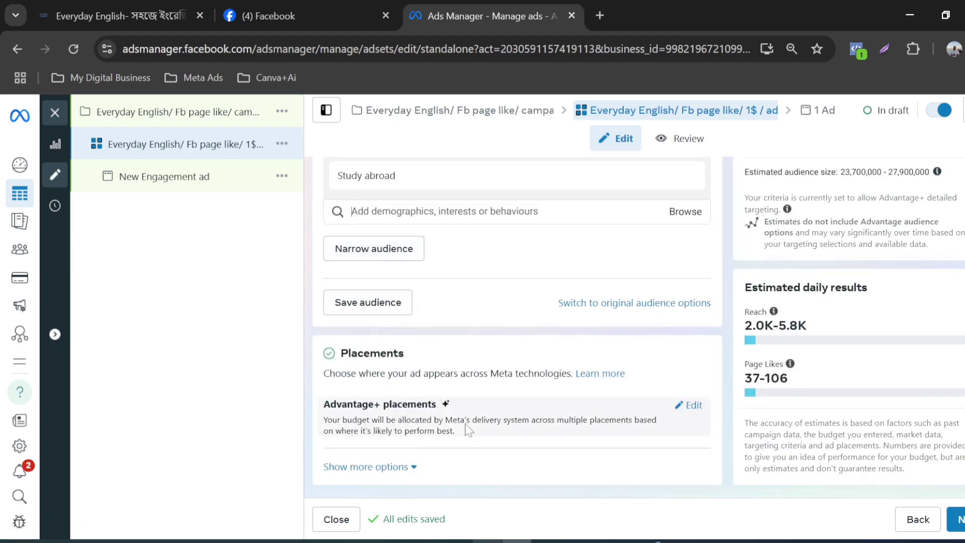
Step: Open the ad set's placements for editing, switch to Manual placements and examine the individual feed placements
left_click(678, 406)
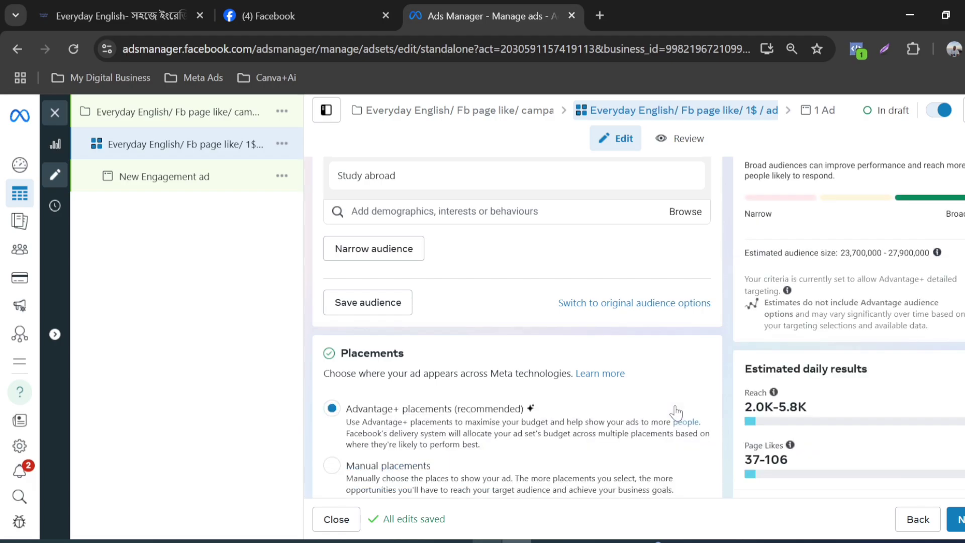
scroll(506, 399, "down", 1)
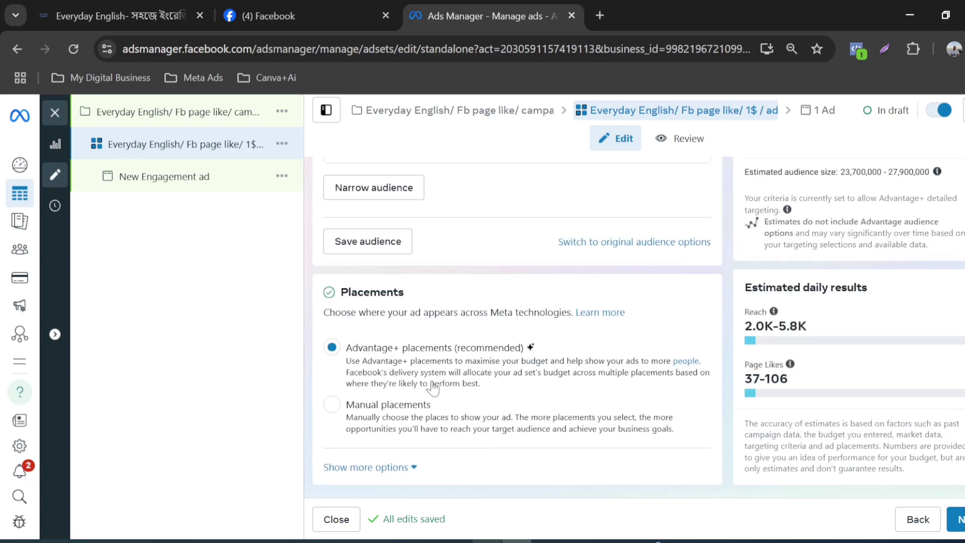
left_click(332, 405)
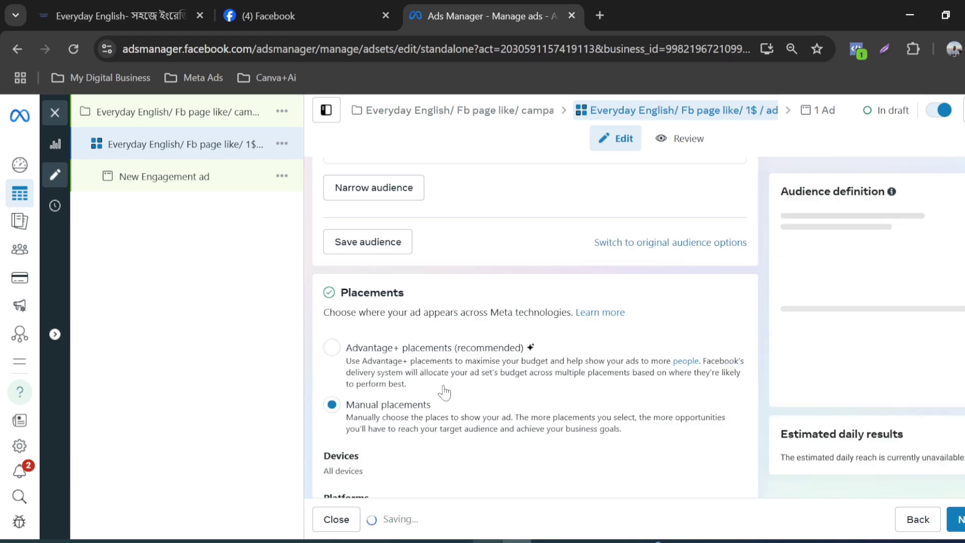
scroll(461, 386, "down", 3)
scroll(442, 390, "down", 7)
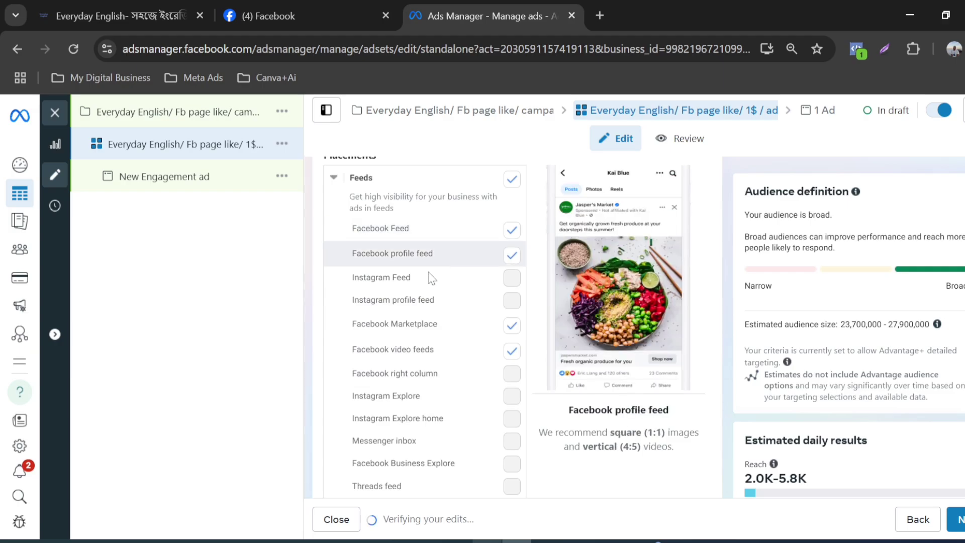
scroll(415, 322, "down", 8)
Step: Check the platforms under the manual placements and apply the suggested Advantage+ placements instead
scroll(414, 329, "up", 15)
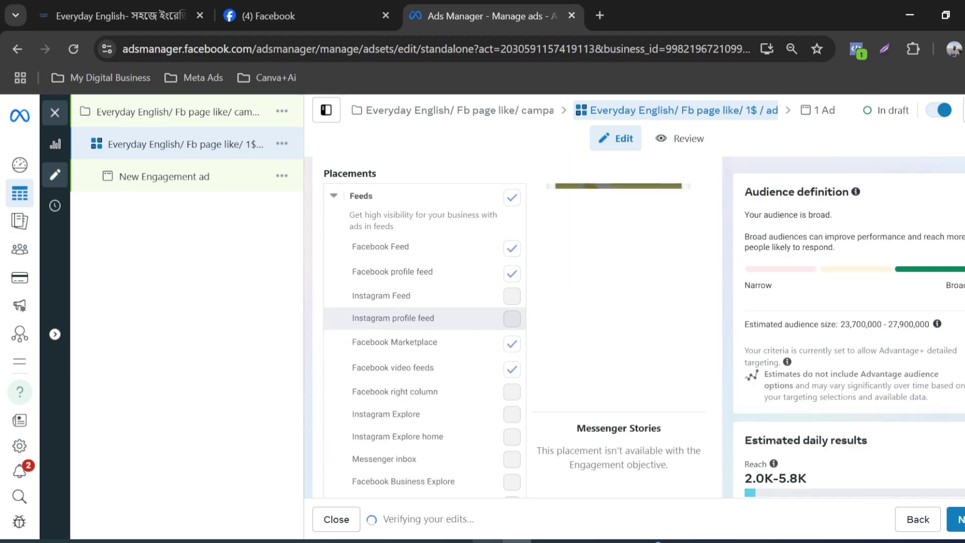
scroll(415, 330, "up", 2)
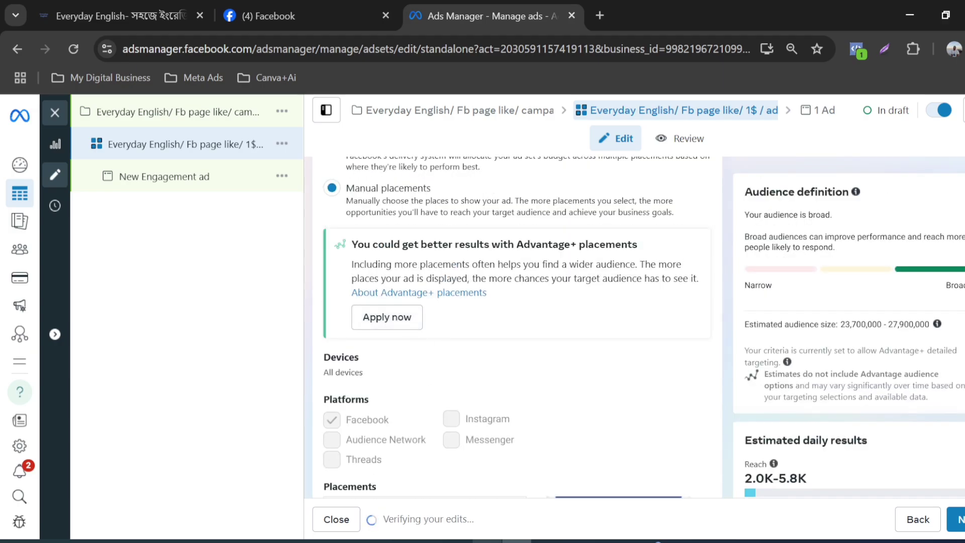
scroll(475, 370, "up", 2)
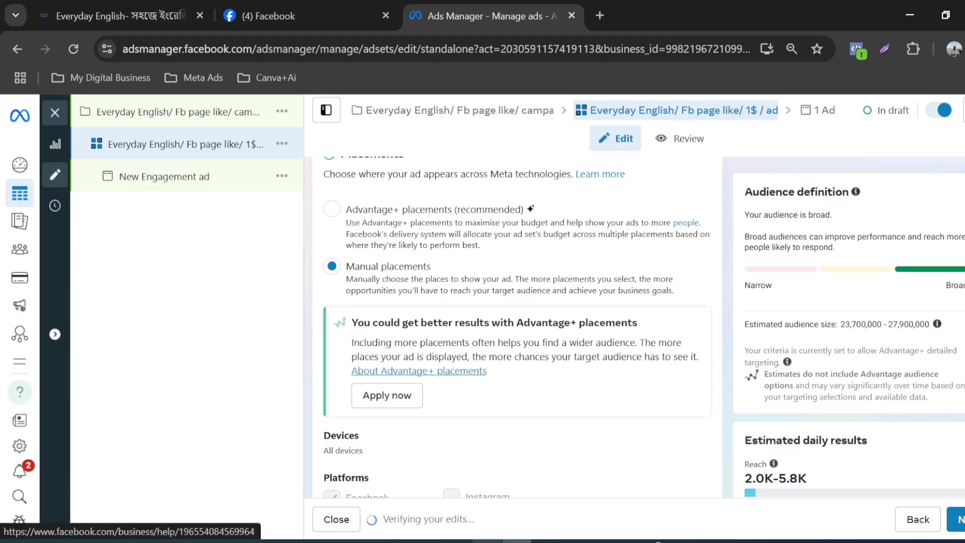
left_click(392, 409)
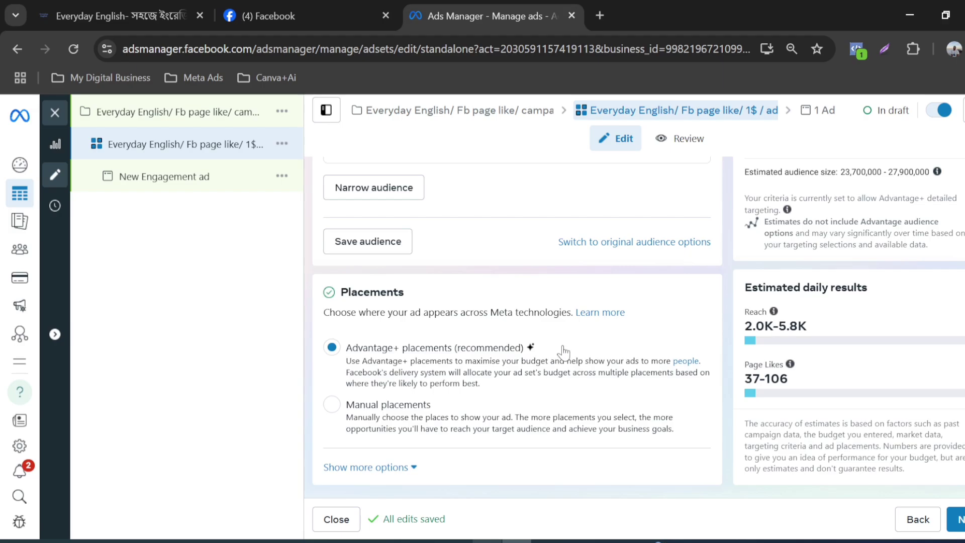
Step: Look back over the ad set's placements, audience targeting and budget up to the ad set name
scroll(485, 344, "up", 6)
scroll(468, 327, "up", 3)
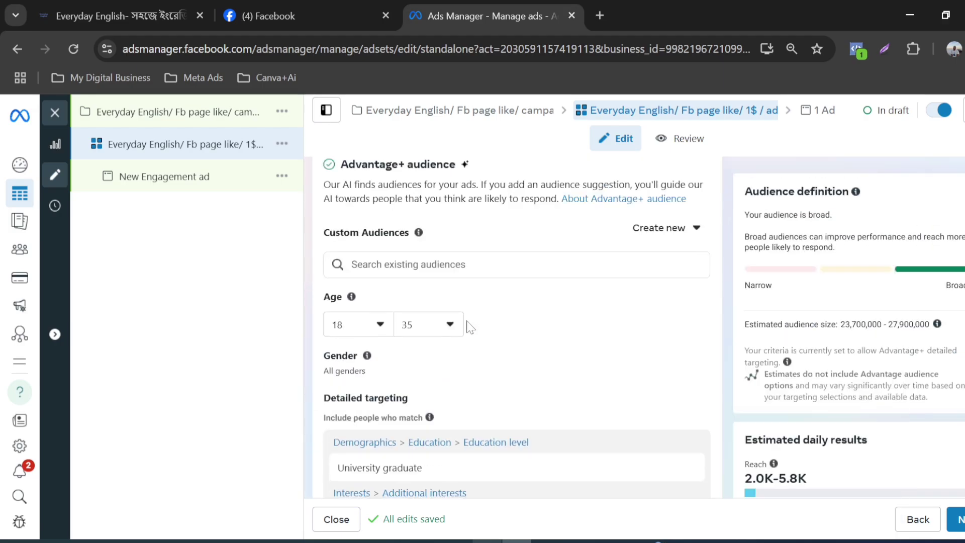
scroll(444, 330, "down", 7)
scroll(444, 337, "down", 2)
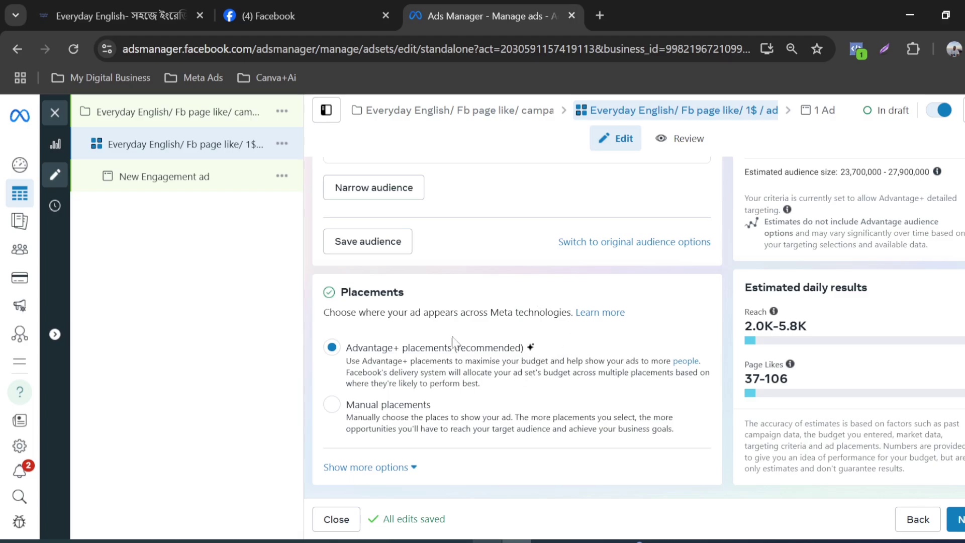
scroll(605, 398, "up", 2)
scroll(603, 400, "up", 10)
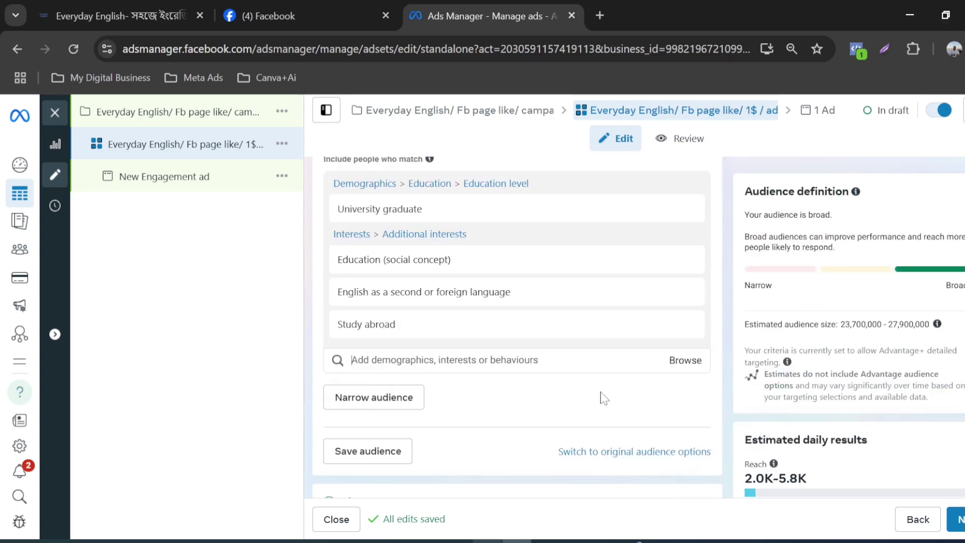
scroll(601, 416, "up", 15)
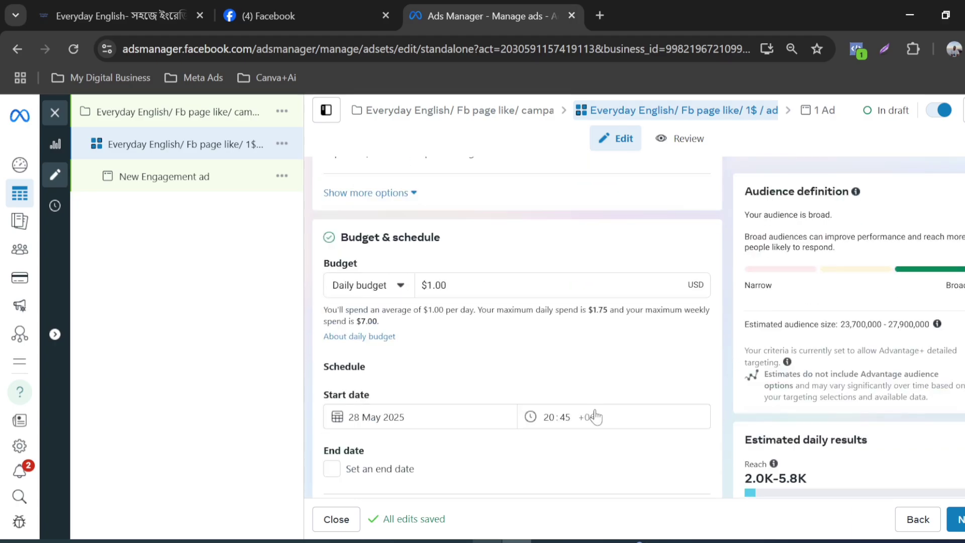
scroll(484, 328, "up", 1)
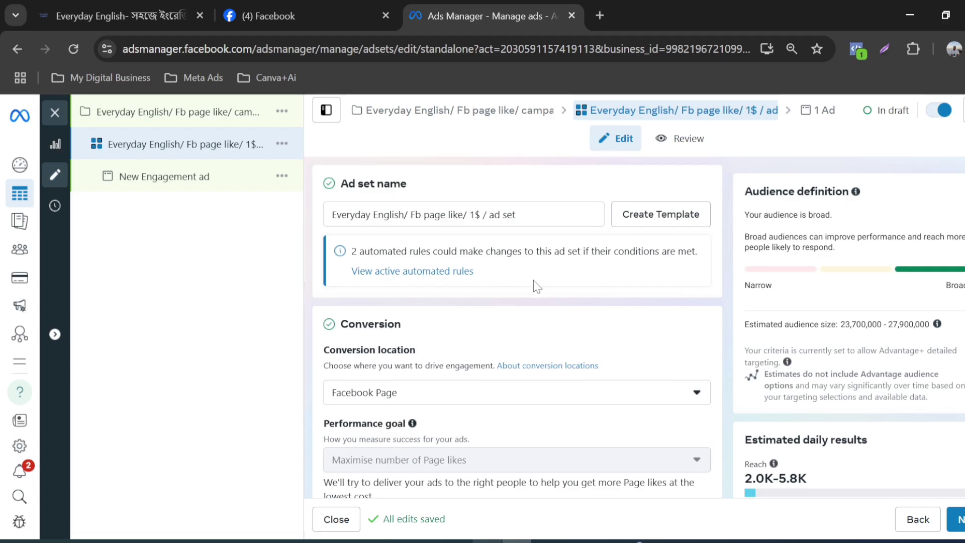
Step: Review the ad set from conversion location through budget, schedule, audience controls, languages, age, gender and detailed targeting
scroll(452, 280, "down", 2)
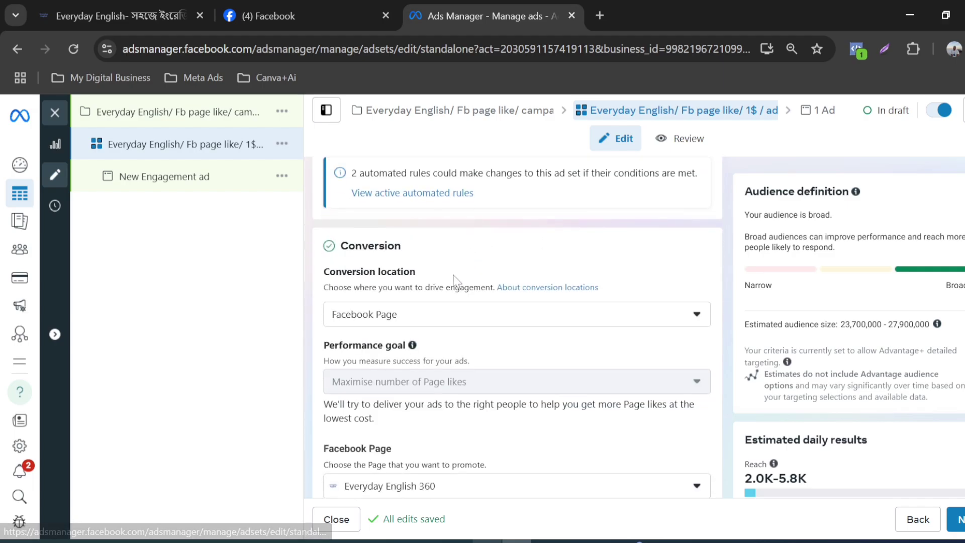
scroll(416, 309, "down", 3)
scroll(416, 308, "down", 6)
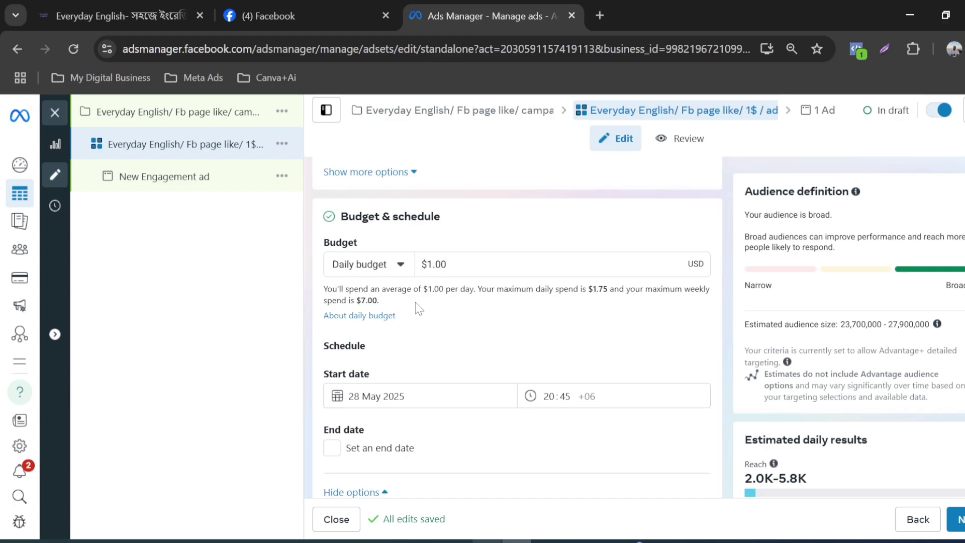
scroll(415, 309, "down", 7)
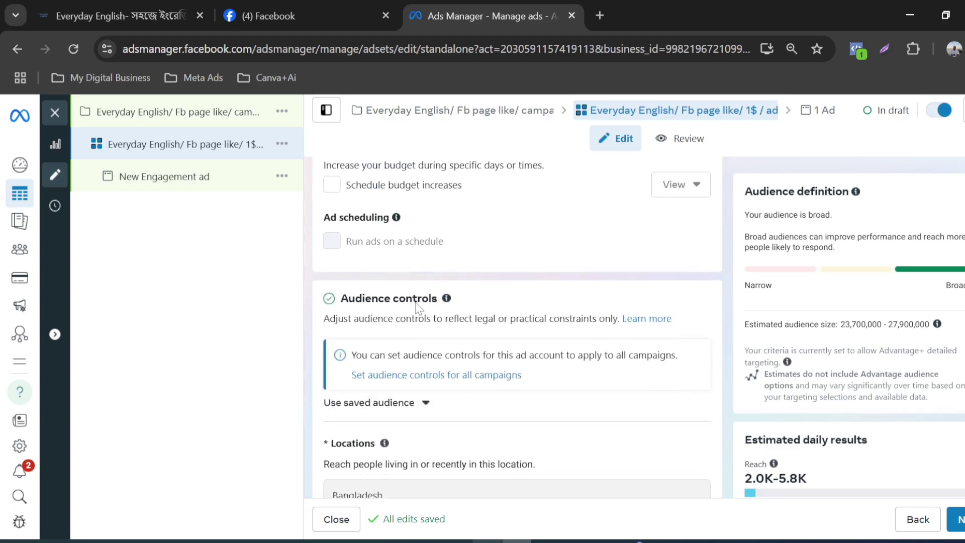
scroll(416, 308, "down", 10)
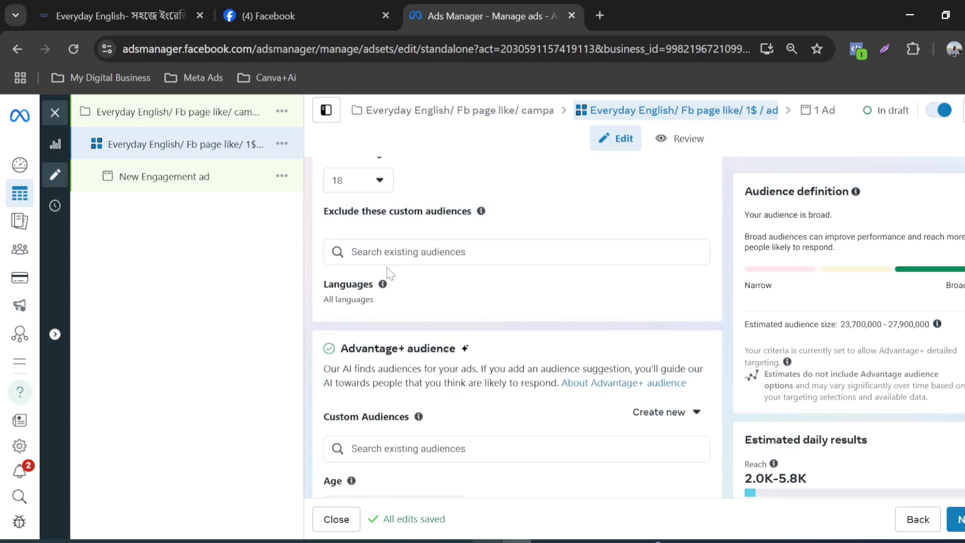
scroll(379, 280, "up", 2)
scroll(379, 280, "down", 3)
mouse_move(383, 205)
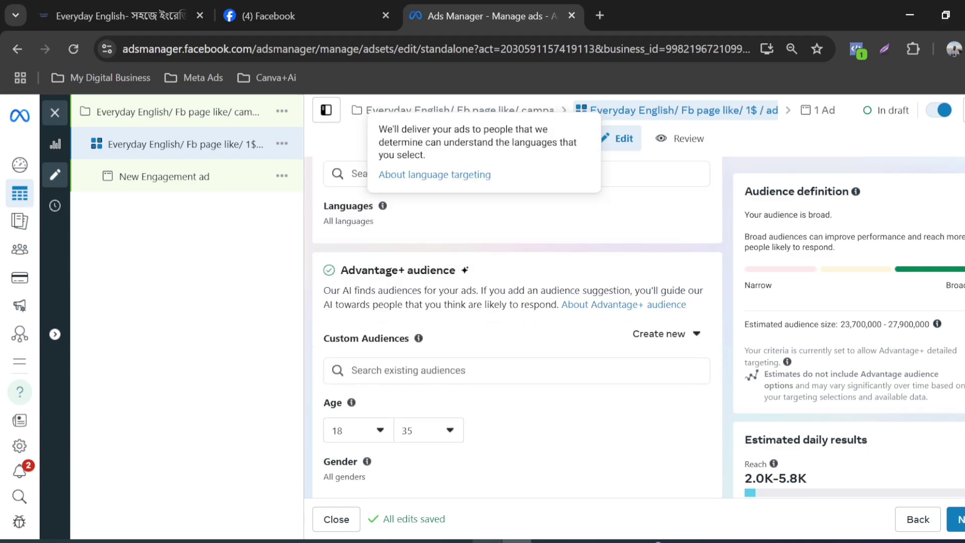
scroll(388, 295, "up", 2)
scroll(388, 296, "down", 4)
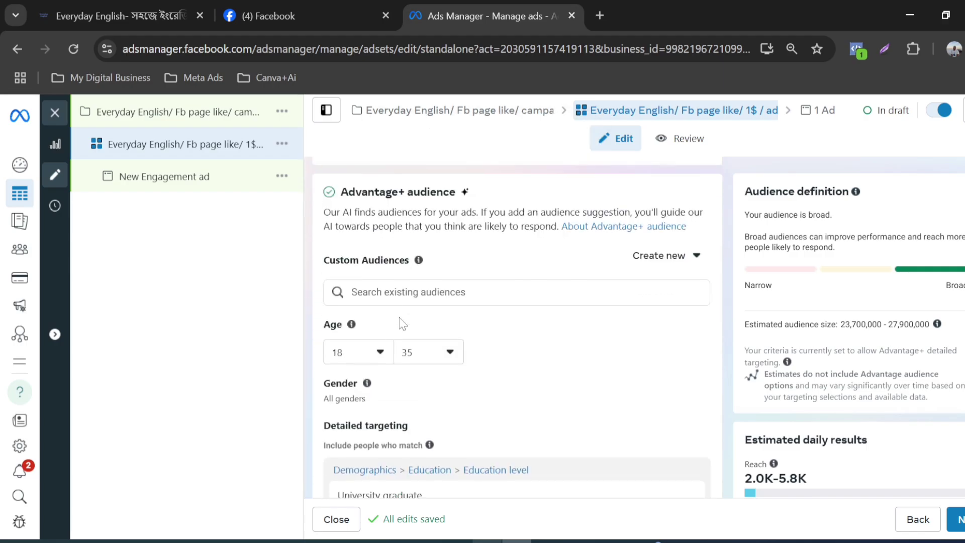
scroll(402, 317, "down", 2)
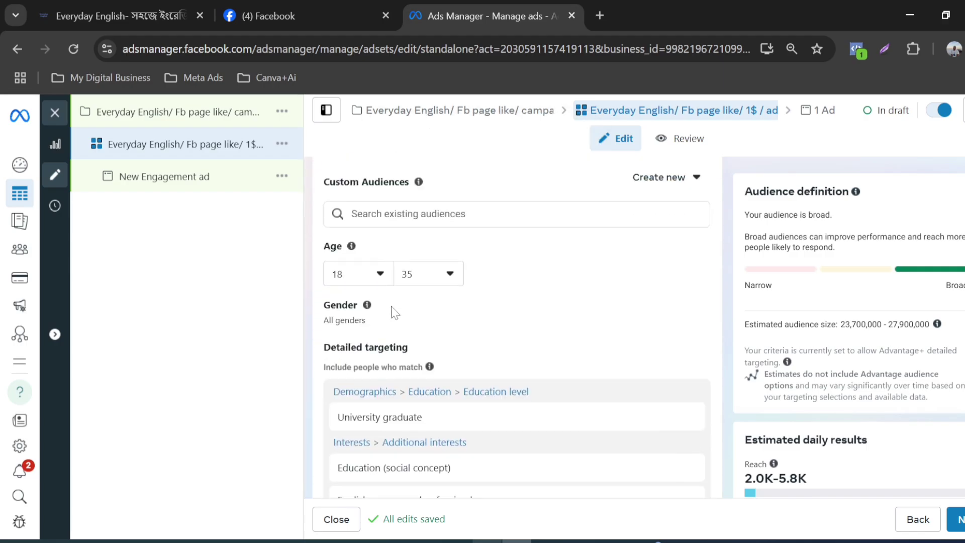
scroll(448, 292, "down", 2)
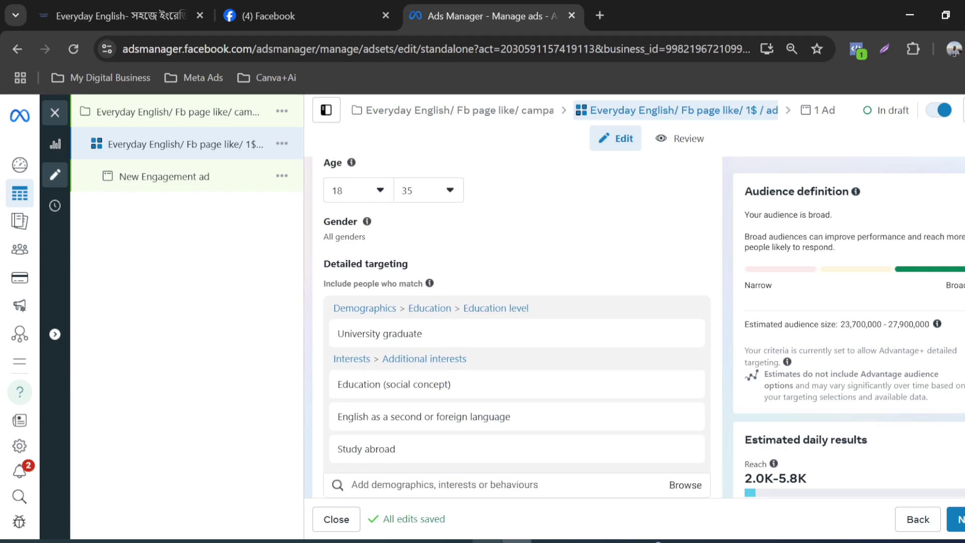
scroll(478, 297, "down", 2)
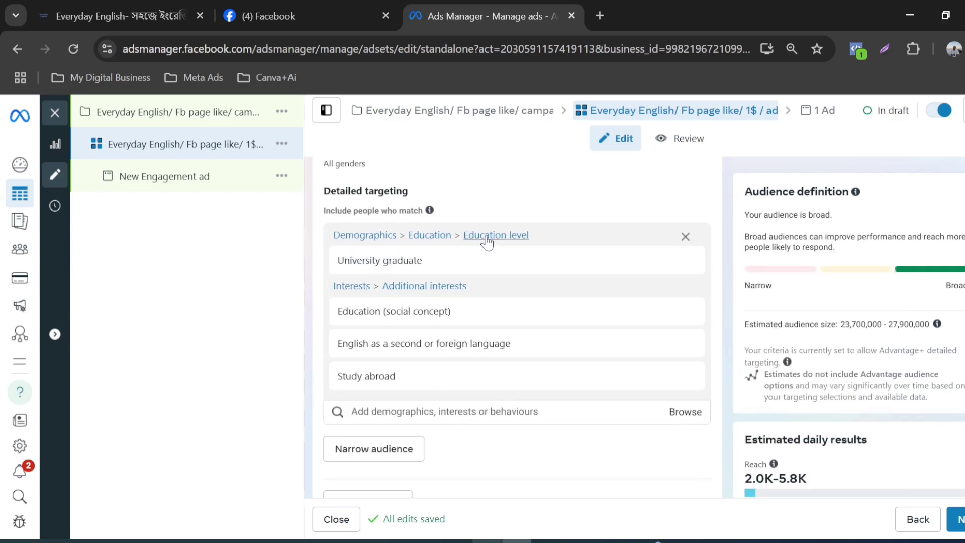
scroll(496, 240, "up", 2)
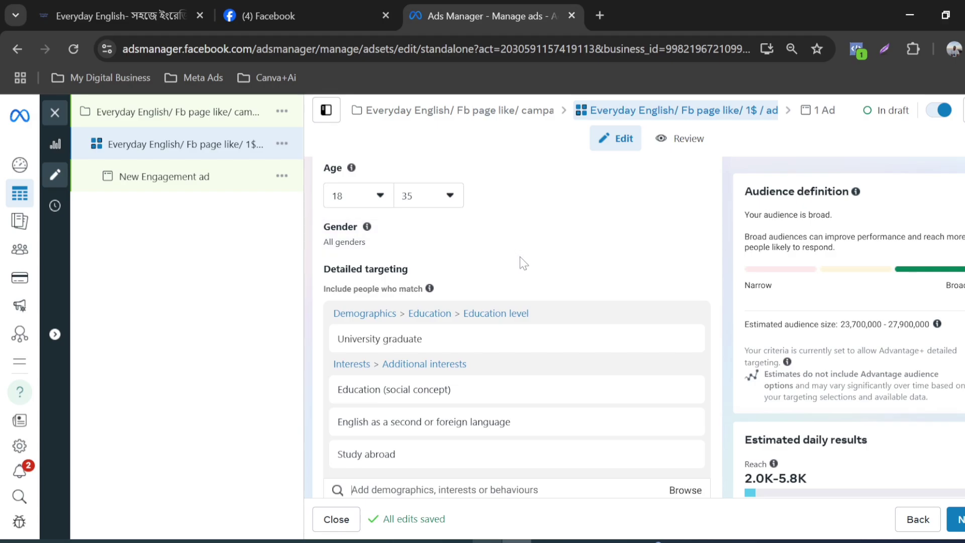
scroll(520, 256, "up", 5)
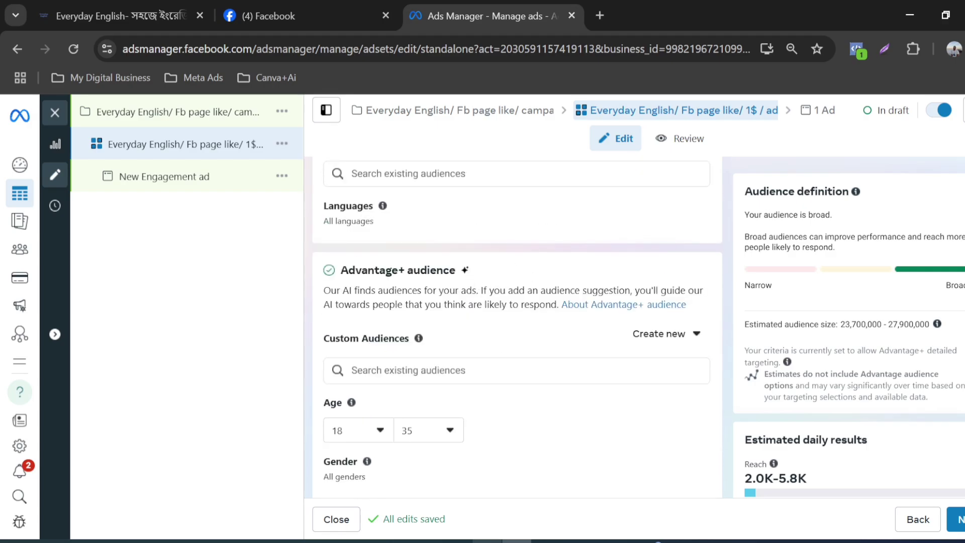
Step: Review the ad set's Advantage+ audience, age, gender, detailed targeting, placements and estimated daily results
scroll(660, 268, "down", 2)
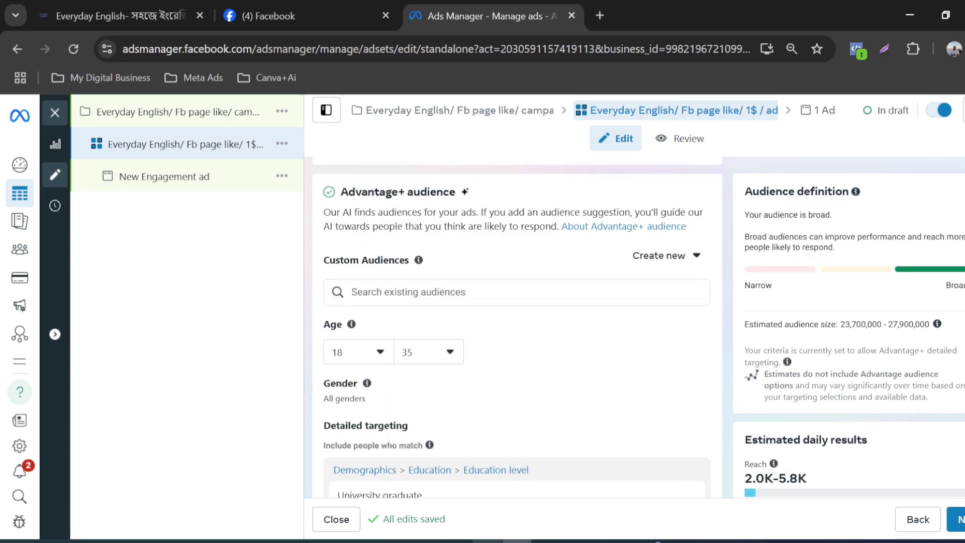
scroll(567, 242, "down", 4)
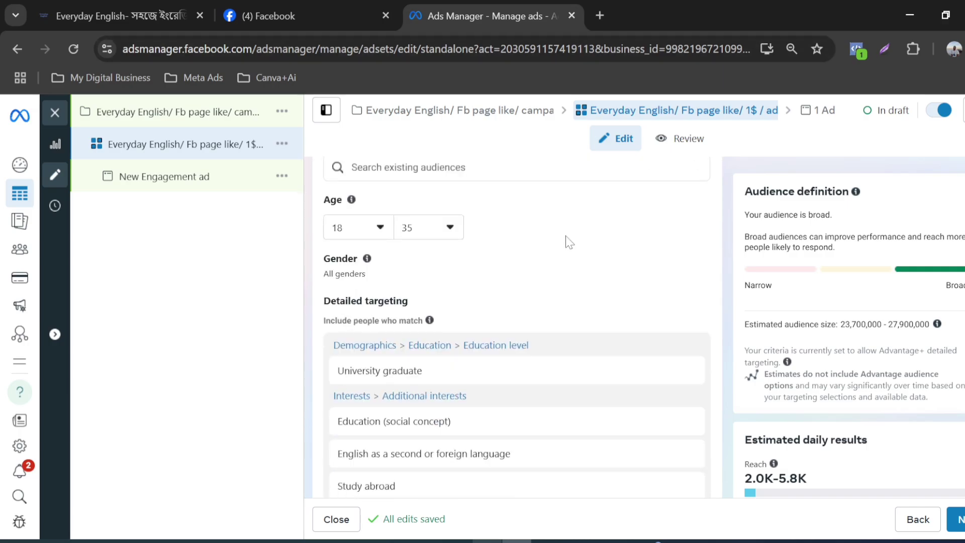
scroll(488, 283, "down", 7)
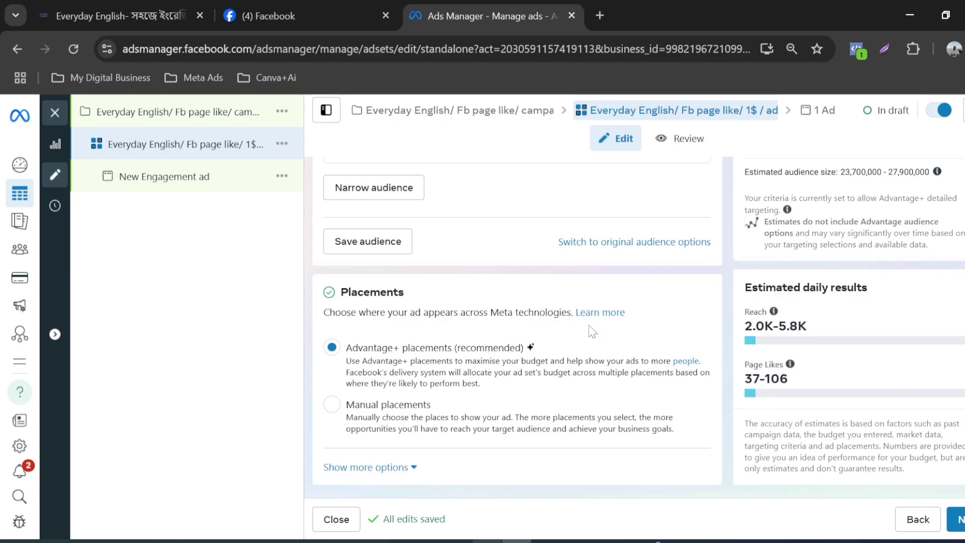
scroll(592, 332, "up", 3)
scroll(590, 330, "down", 3)
mouse_move(850, 322)
scroll(668, 319, "up", 2)
scroll(664, 320, "down", 2)
scroll(649, 322, "up", 5)
scroll(642, 319, "down", 5)
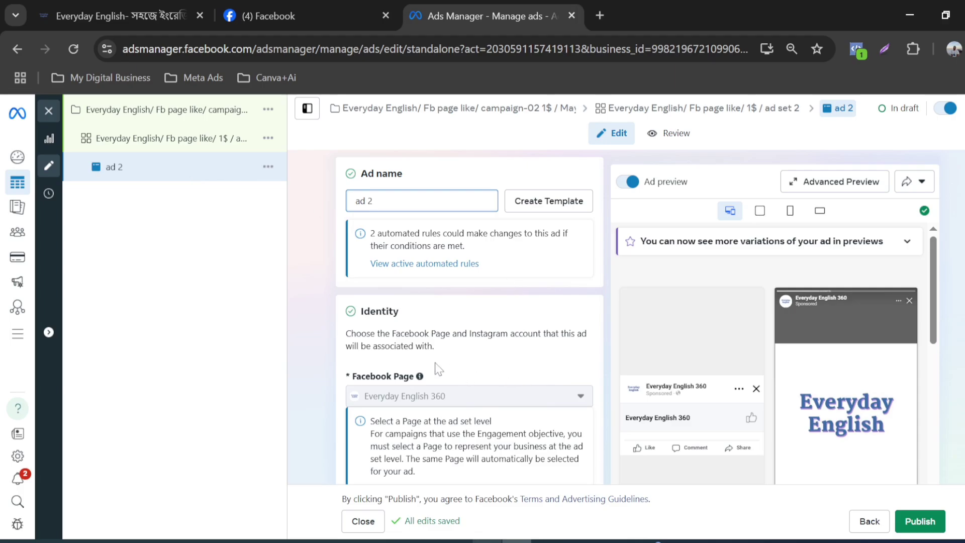
Step: Examine ad 2's identity, multi-advertiser setup, destination, creative and tracking sections along with the ad preview
scroll(439, 370, "down", 1)
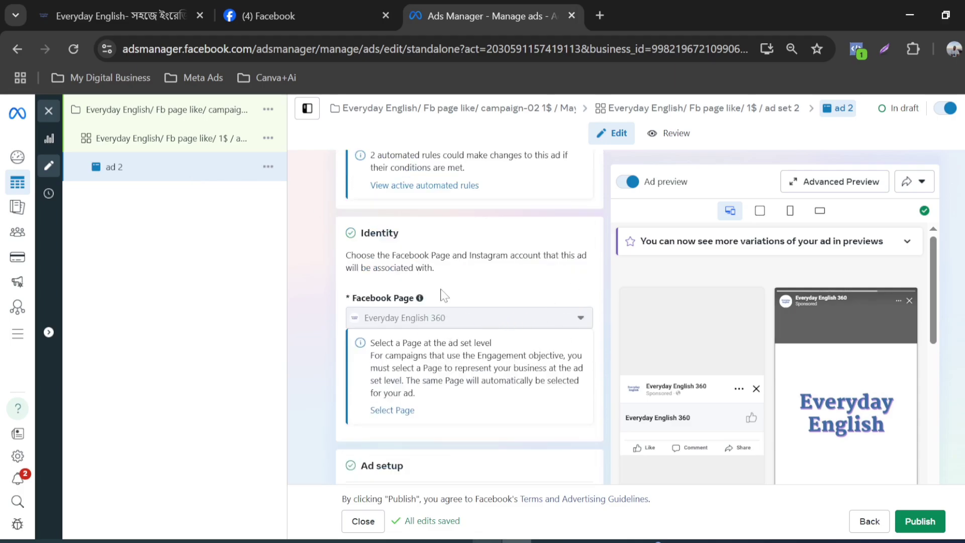
scroll(526, 322, "down", 3)
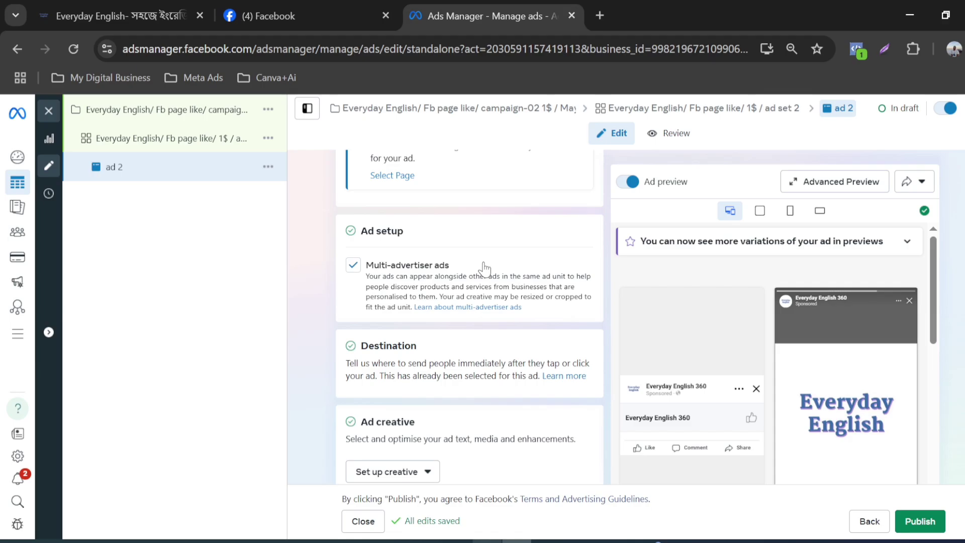
mouse_move(793, 338)
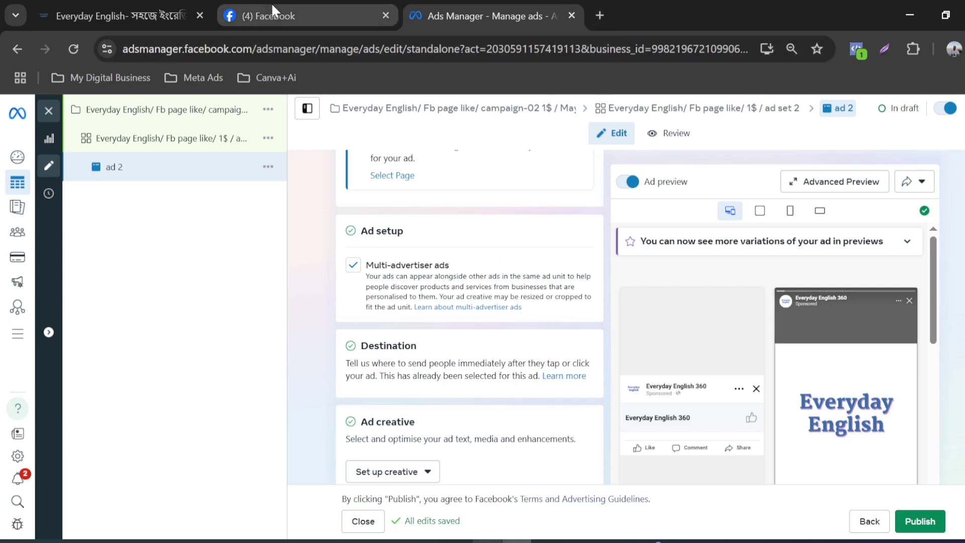
mouse_move(274, 6)
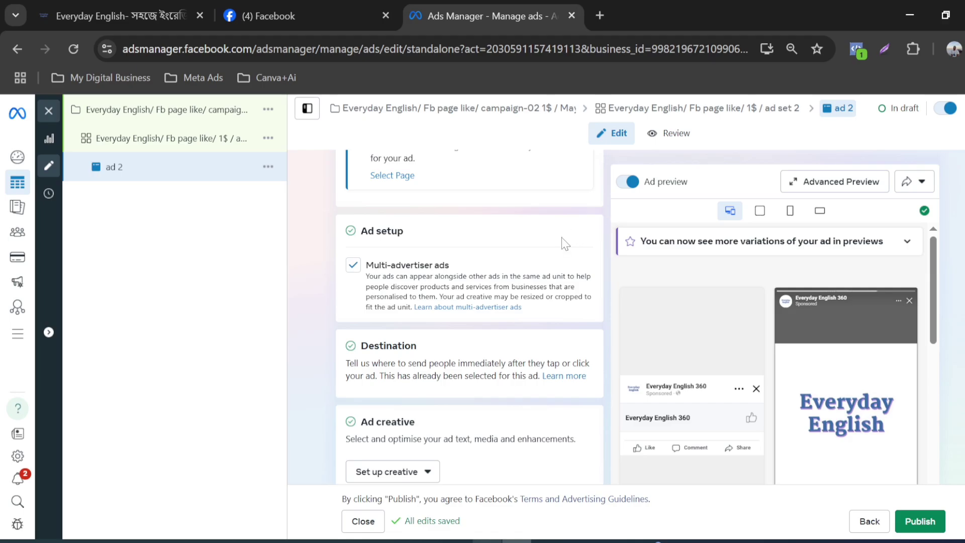
scroll(420, 259, "down", 3)
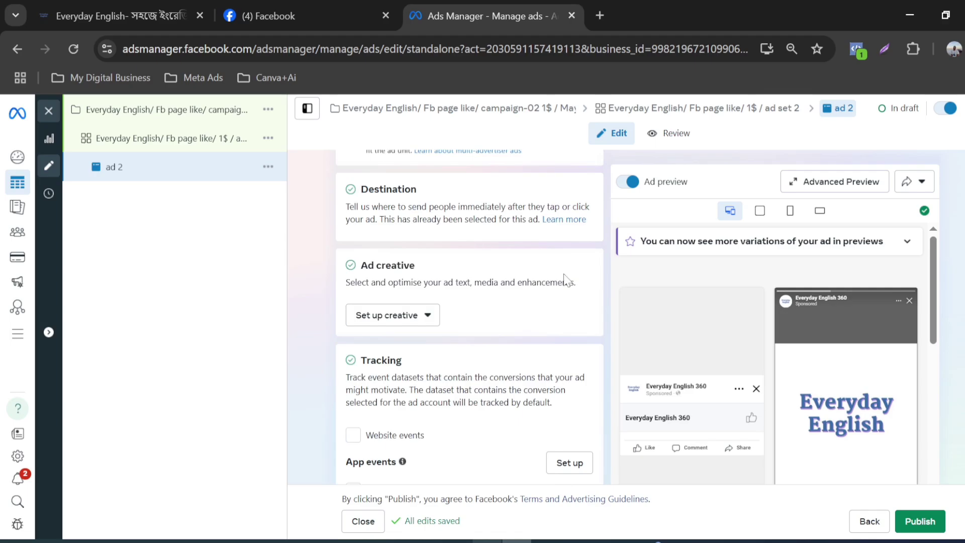
scroll(449, 269, "down", 2)
scroll(448, 267, "up", 3)
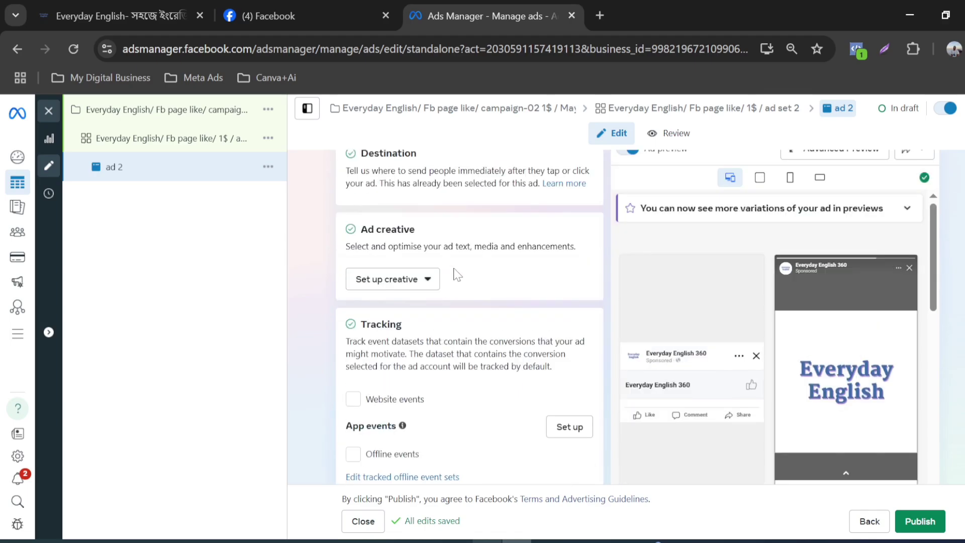
scroll(483, 275, "down", 3)
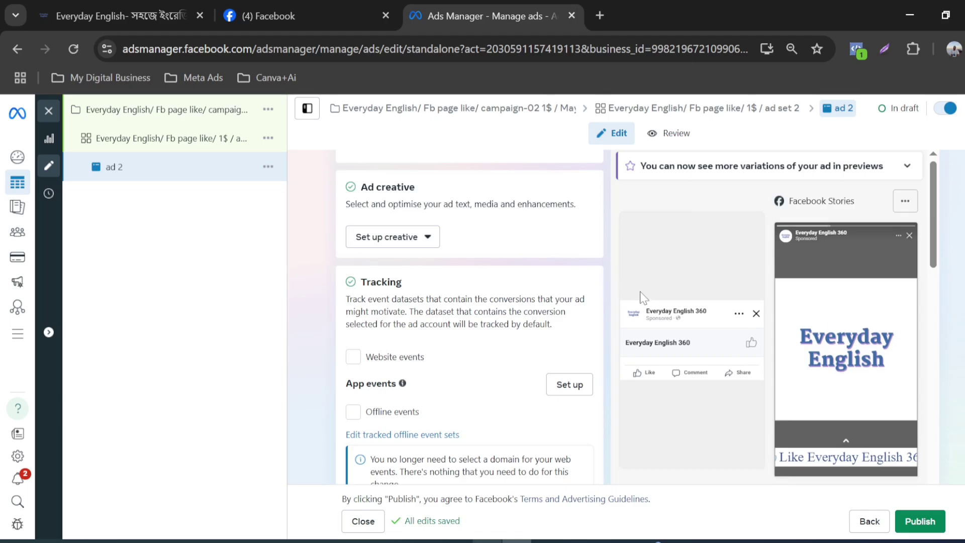
scroll(535, 296, "up", 2)
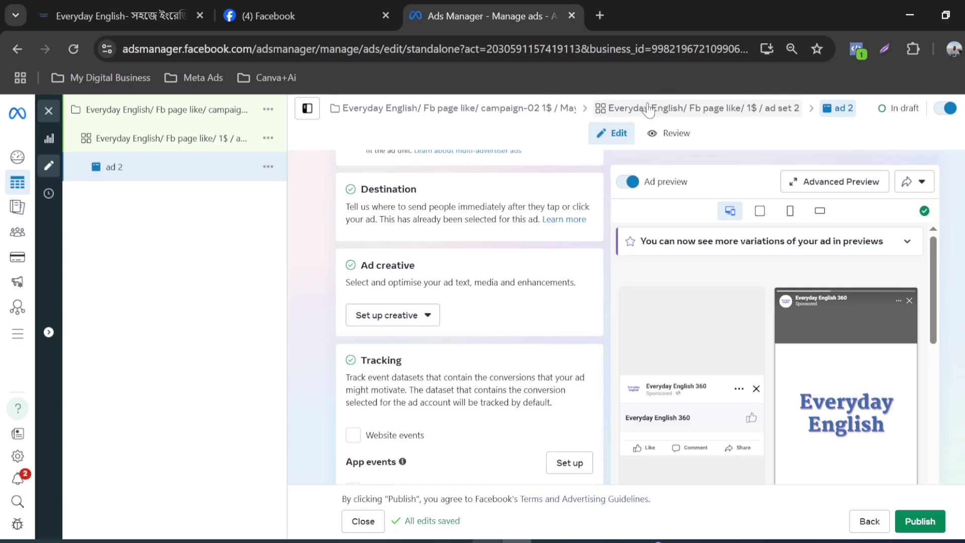
Step: Go back to ad set 2 and recheck its conversion, schedule, location and Advantage+ audience settings
left_click(699, 108)
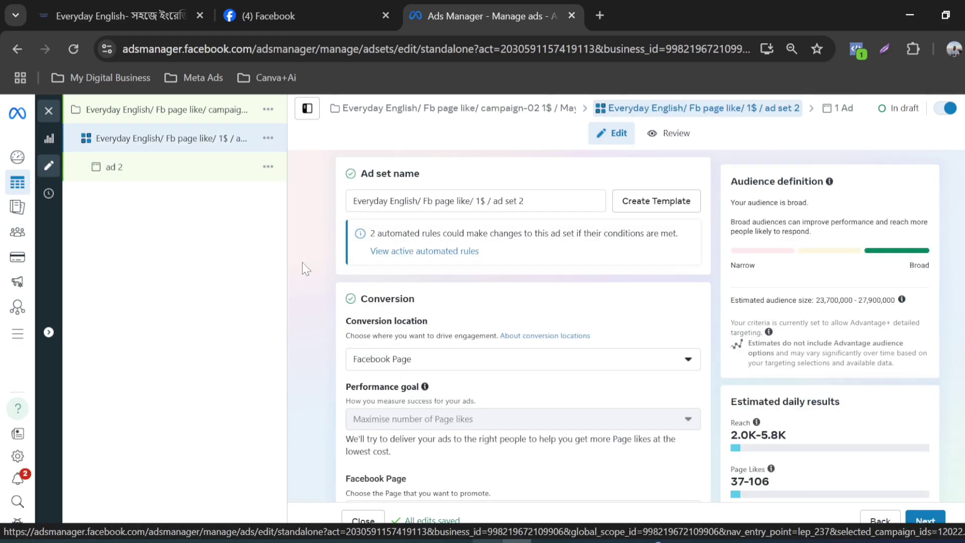
scroll(503, 284, "down", 10)
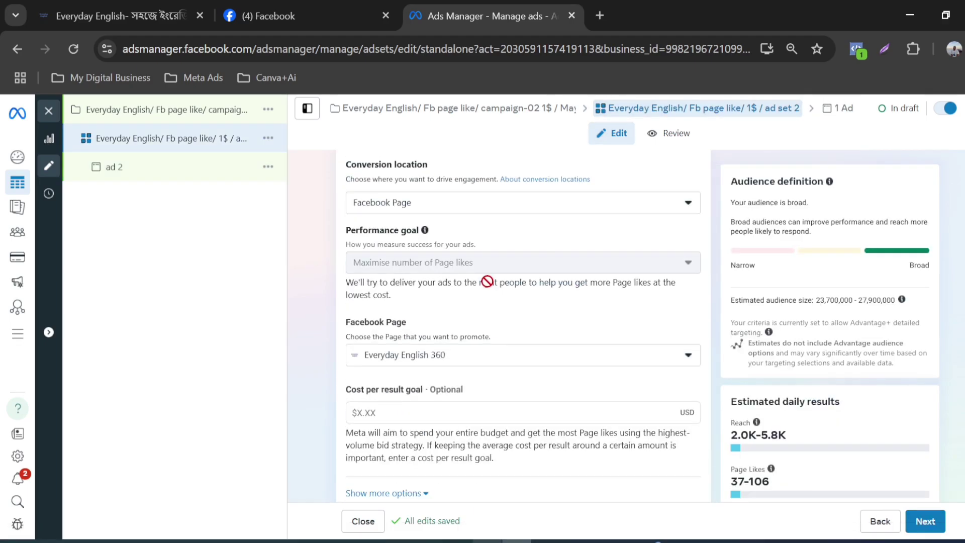
scroll(492, 297, "down", 7)
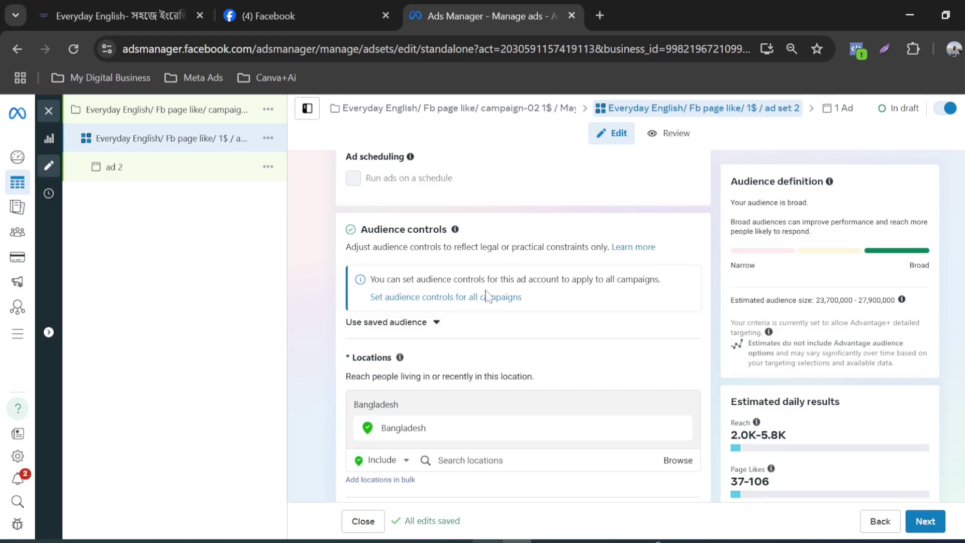
scroll(491, 297, "up", 3)
scroll(491, 297, "up", 2)
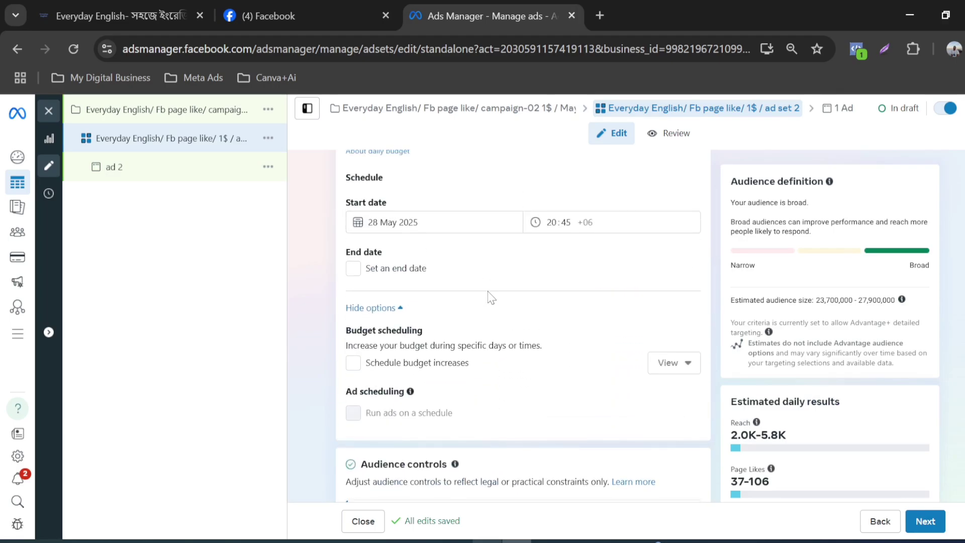
scroll(492, 297, "down", 3)
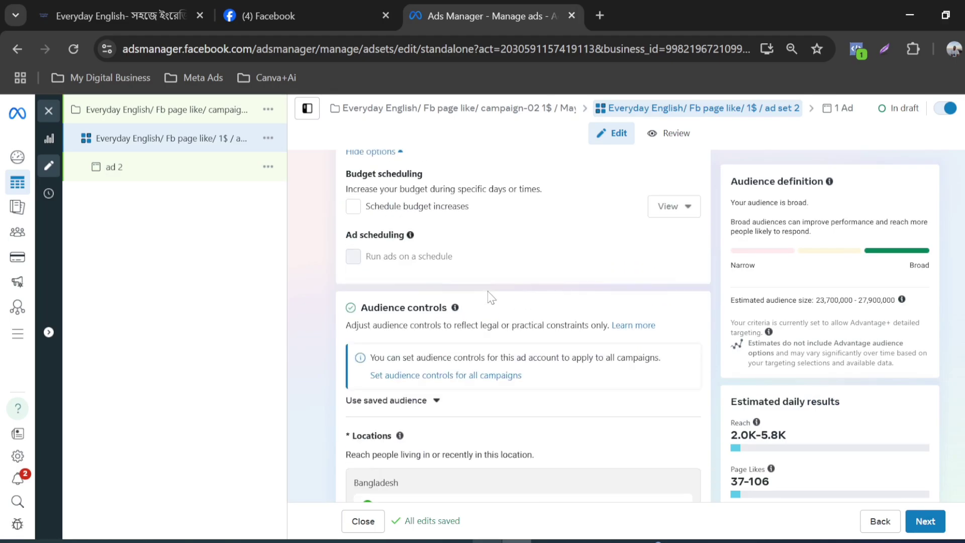
scroll(491, 296, "down", 2)
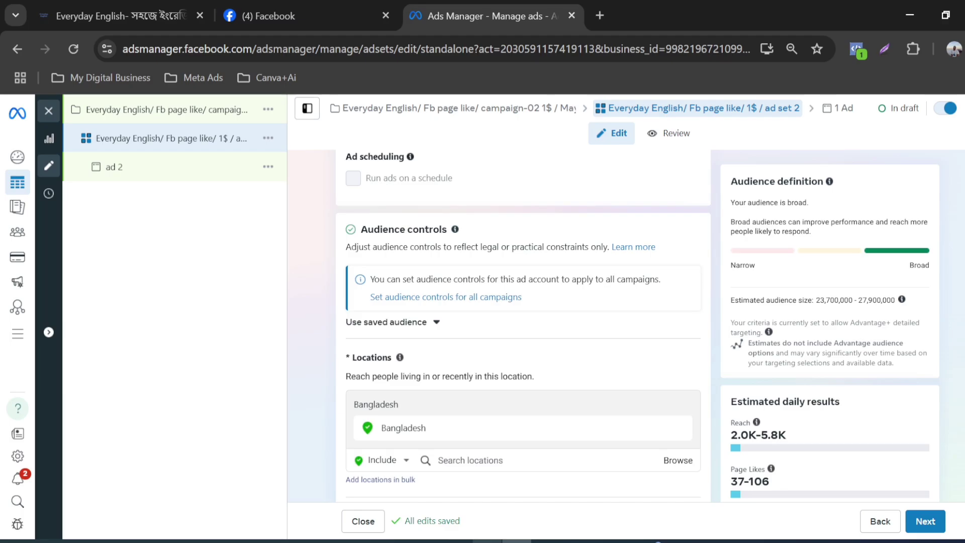
scroll(548, 284, "down", 5)
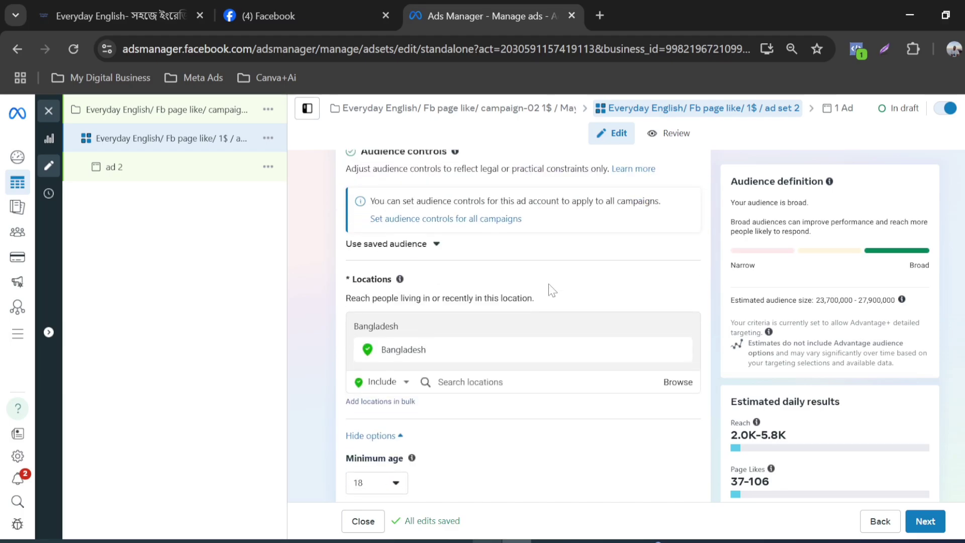
scroll(548, 283, "down", 3)
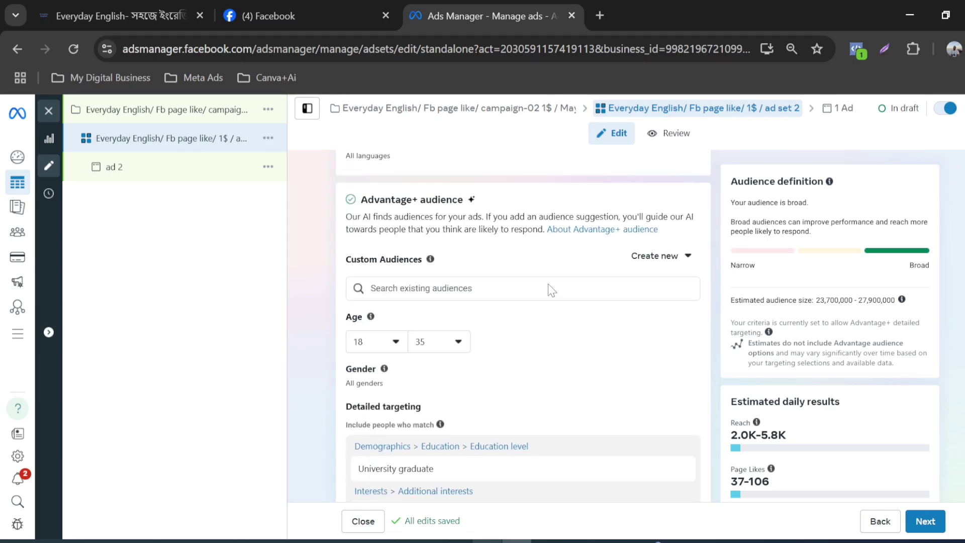
scroll(547, 289, "up", 10)
scroll(543, 270, "up", 1)
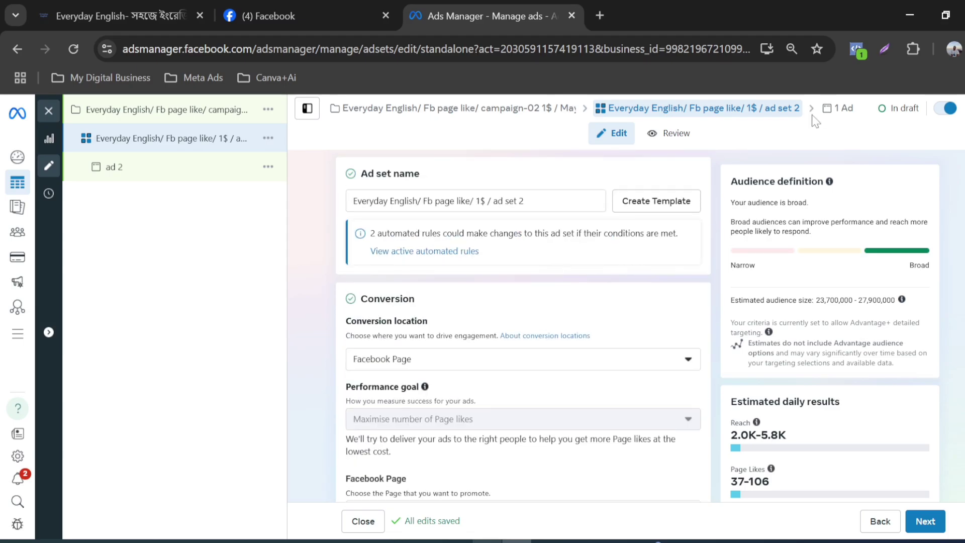
Step: Return to ad 2 and start setting up its creative as an image ad
left_click(838, 108)
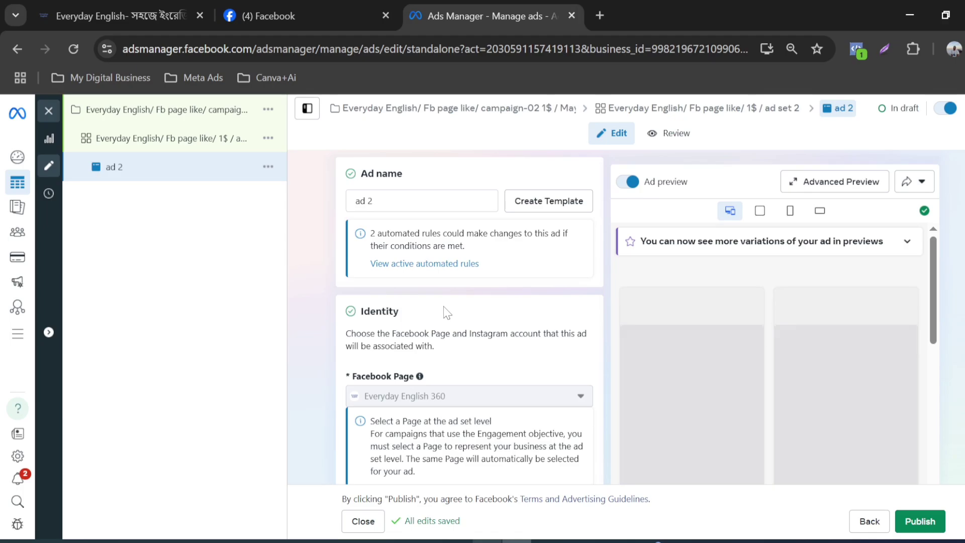
scroll(450, 312, "down", 6)
scroll(445, 314, "down", 3)
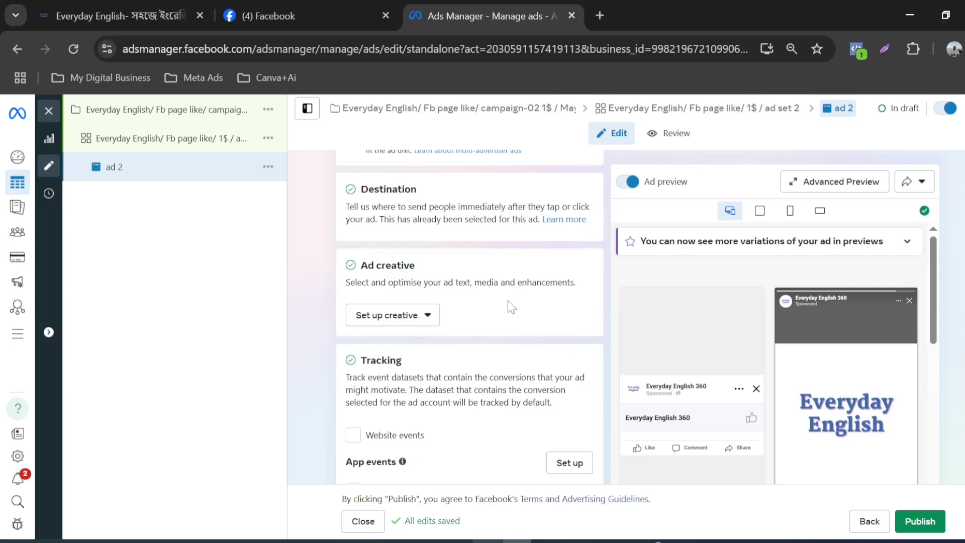
scroll(509, 307, "down", 2)
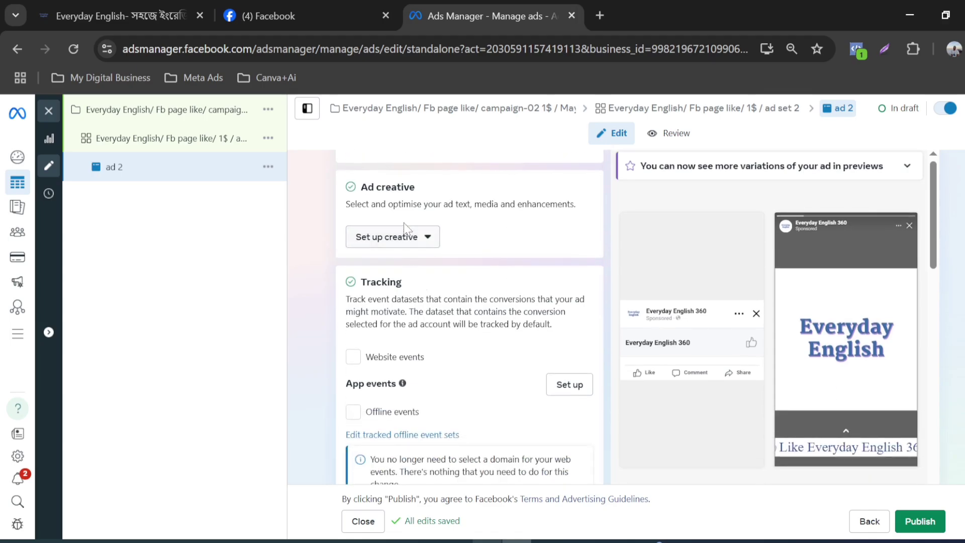
left_click(431, 241)
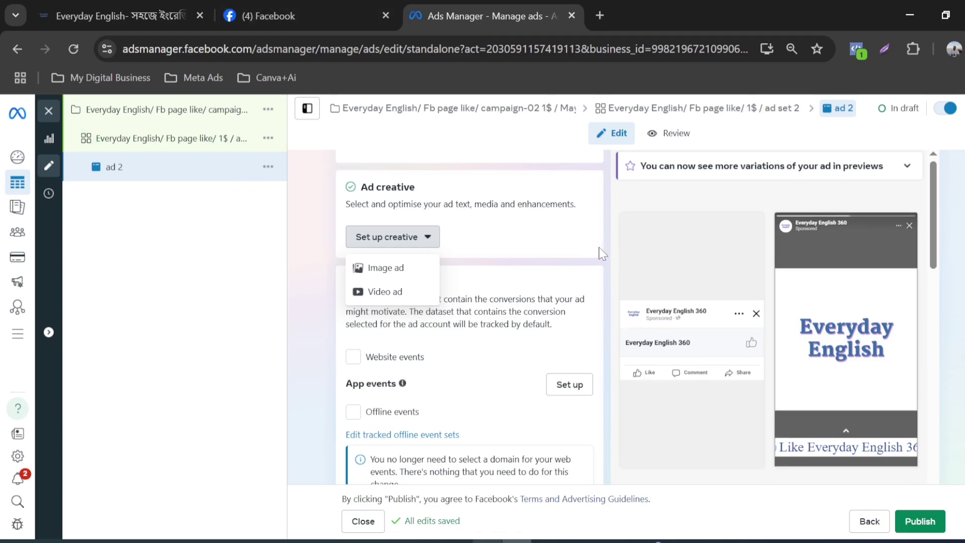
left_click(386, 276)
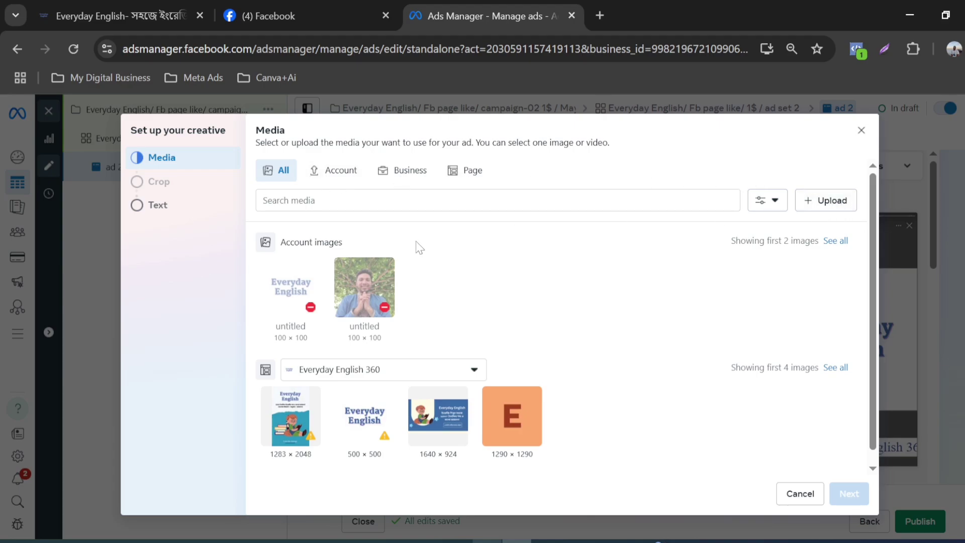
Step: Compare the images available from the Everyday English 360 page with those from all media sources
left_click(460, 184)
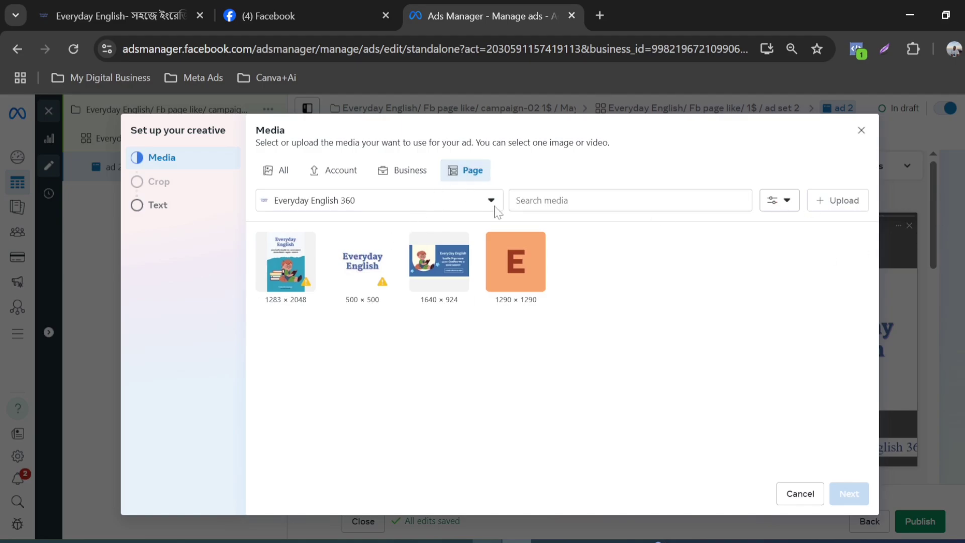
left_click(281, 171)
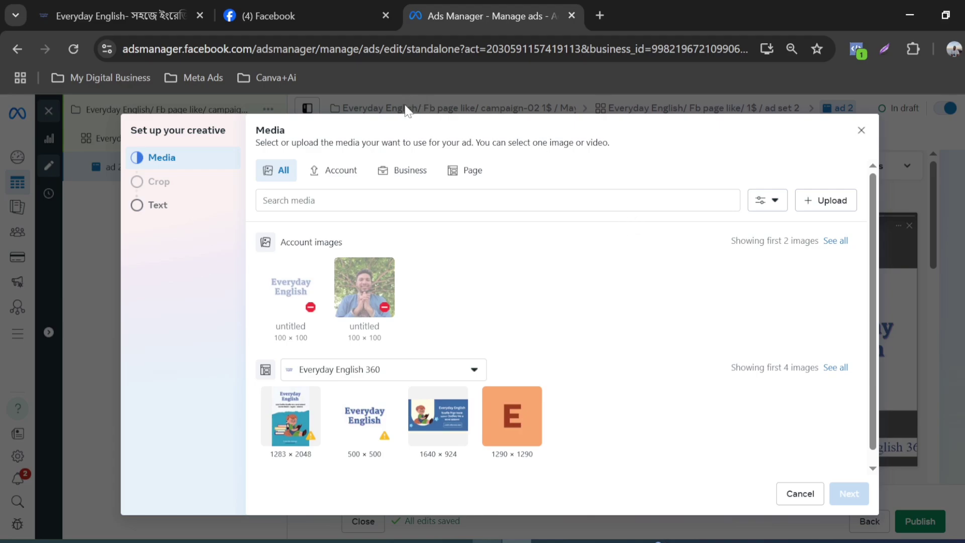
left_click(473, 171)
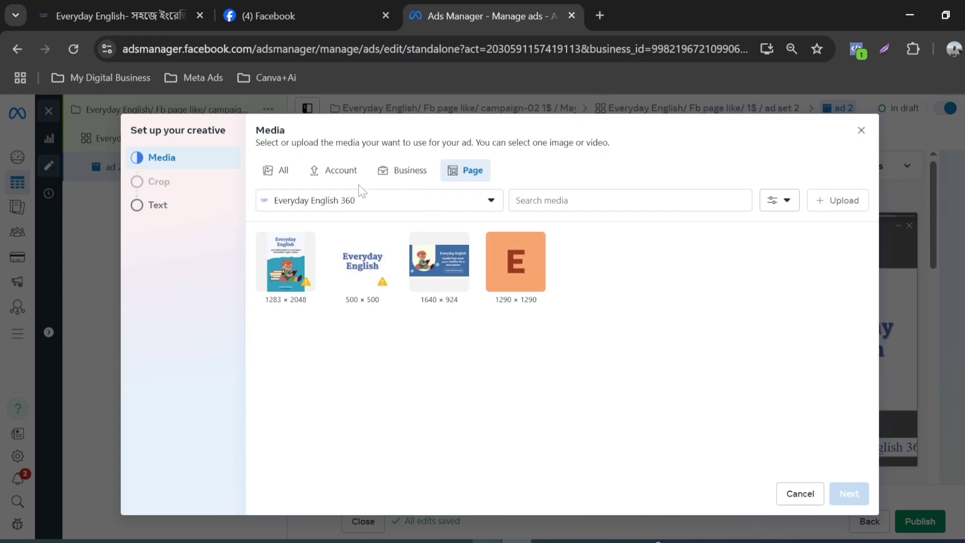
left_click(272, 179)
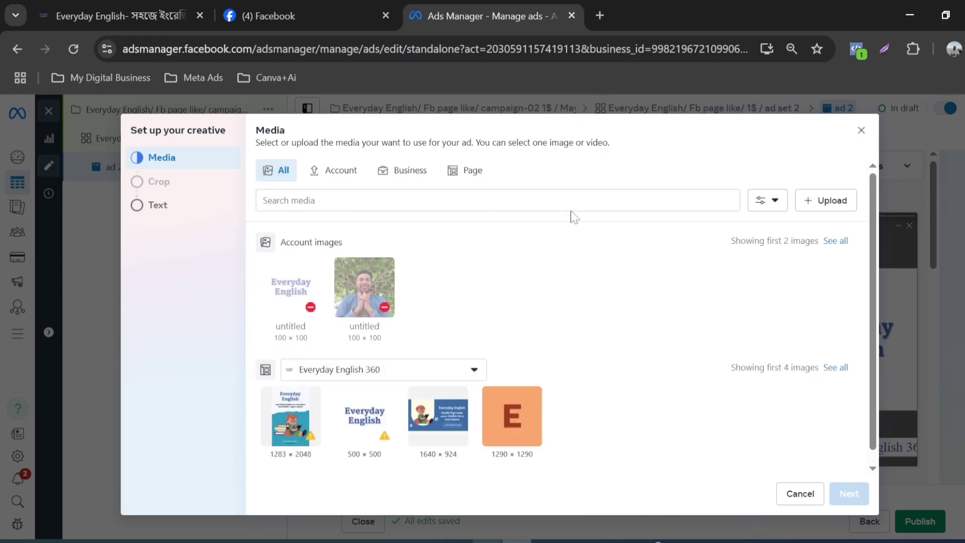
Step: Upload the image প্রতিদিন সহজ ইংরেজি শিখুন (1) from the Downloads folder and use it as ad 2's media
left_click(817, 206)
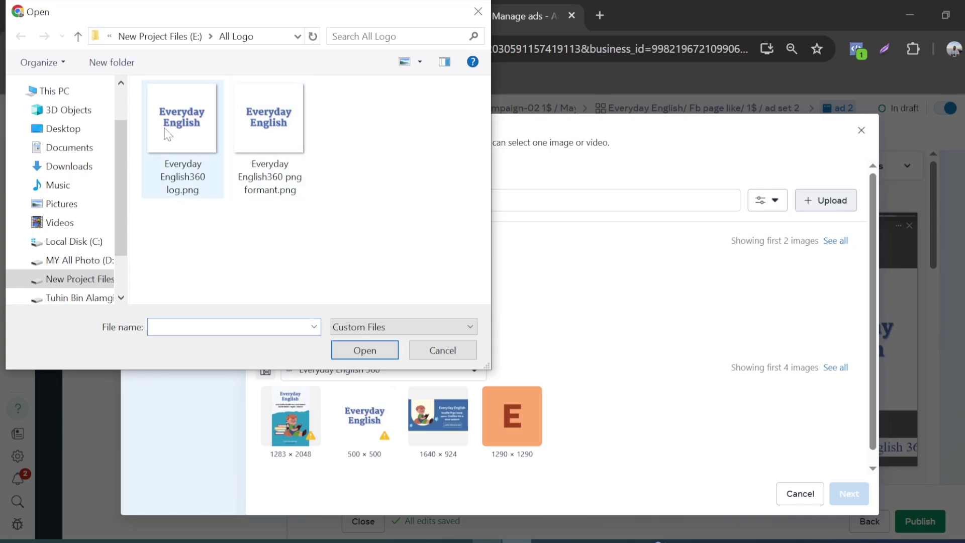
scroll(77, 161, "up", 2)
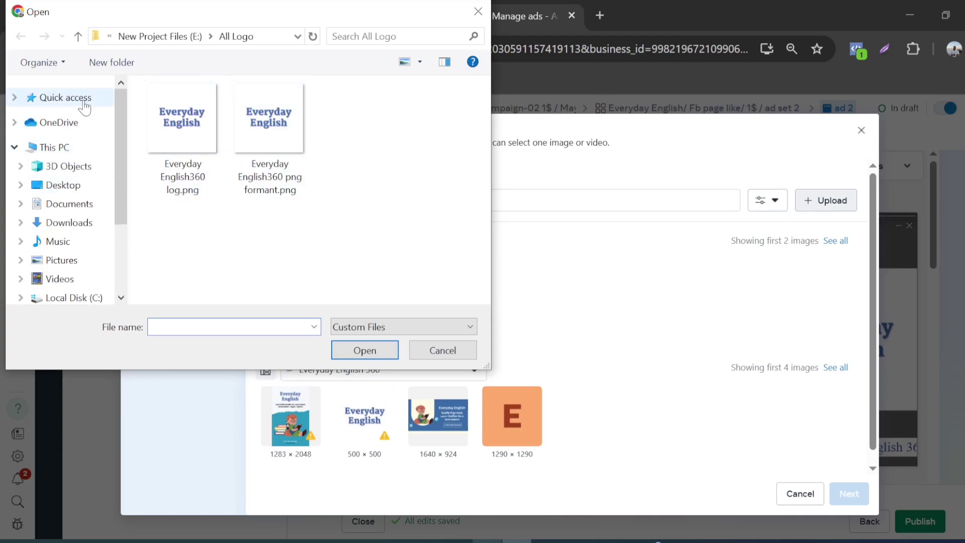
left_click(83, 103)
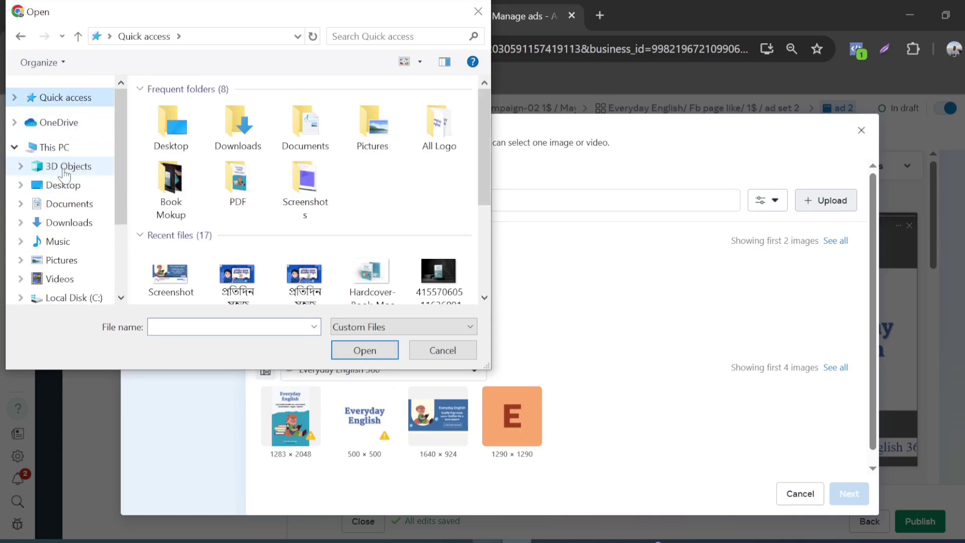
left_click(60, 223)
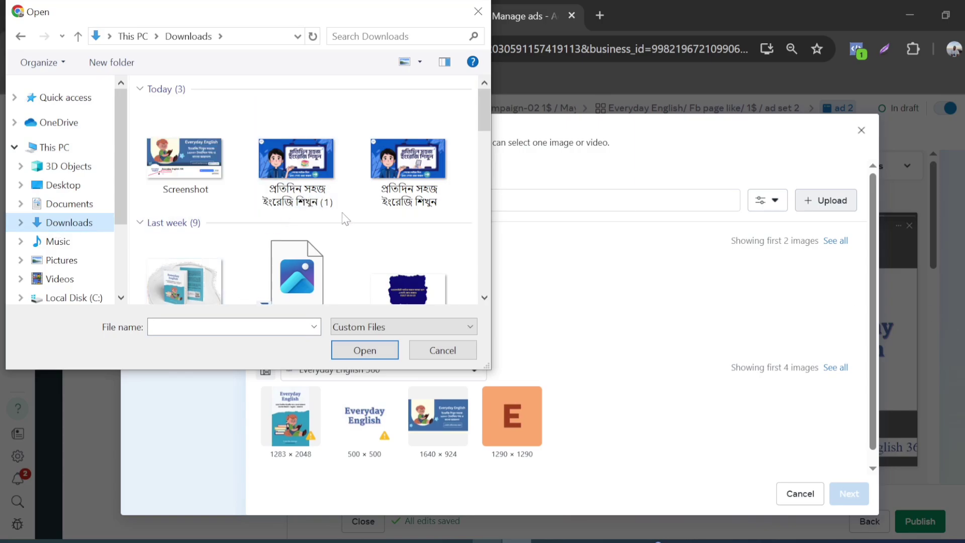
left_click(304, 176)
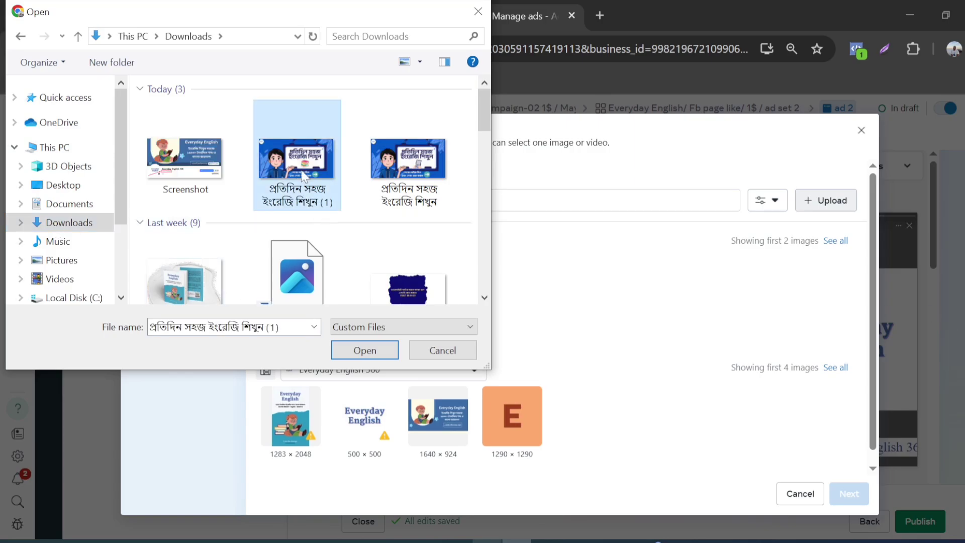
left_click(370, 354)
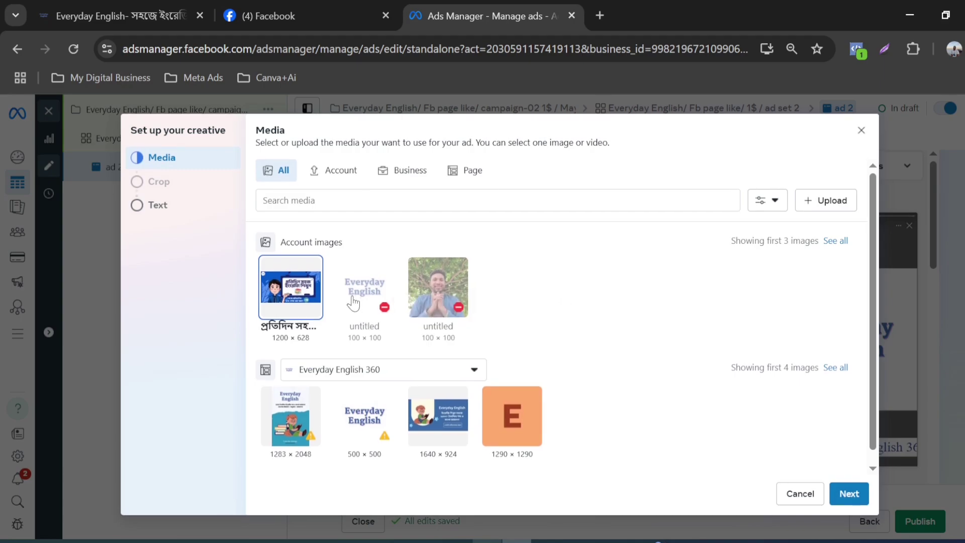
left_click(859, 500)
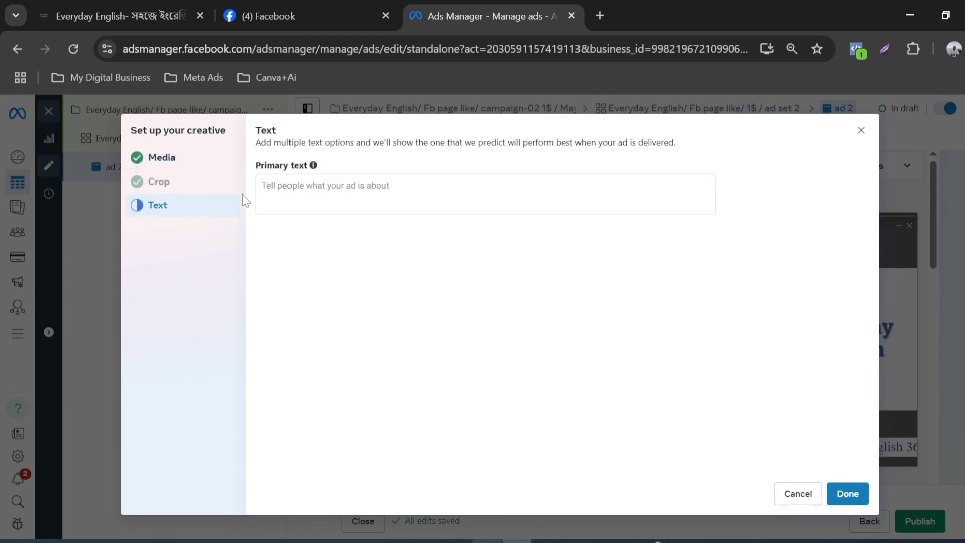
Step: Copy the three-line Bengali copy under "Primary Text:" from the Coustomer Profile E-Book document in Word
left_click(262, 186)
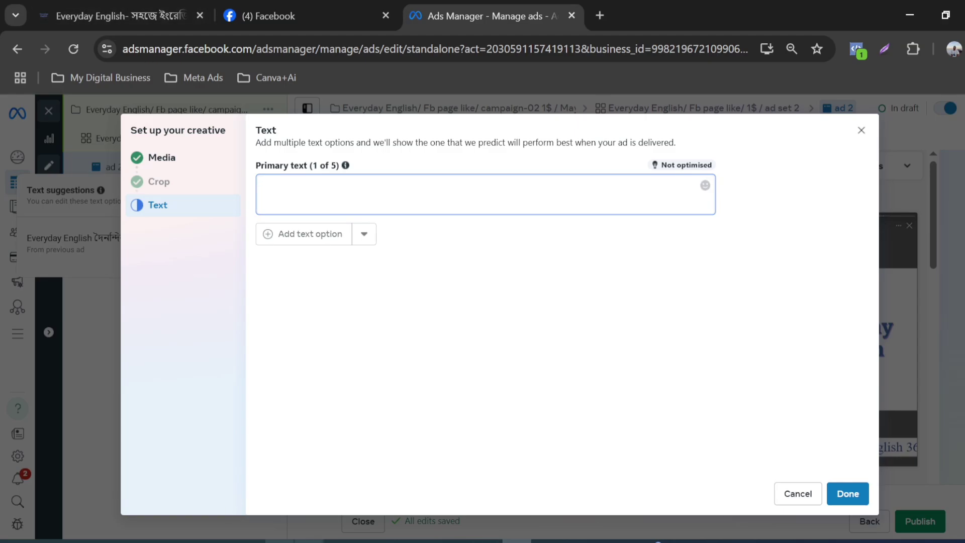
key("alt+Tab")
scroll(347, 342, "down", 1)
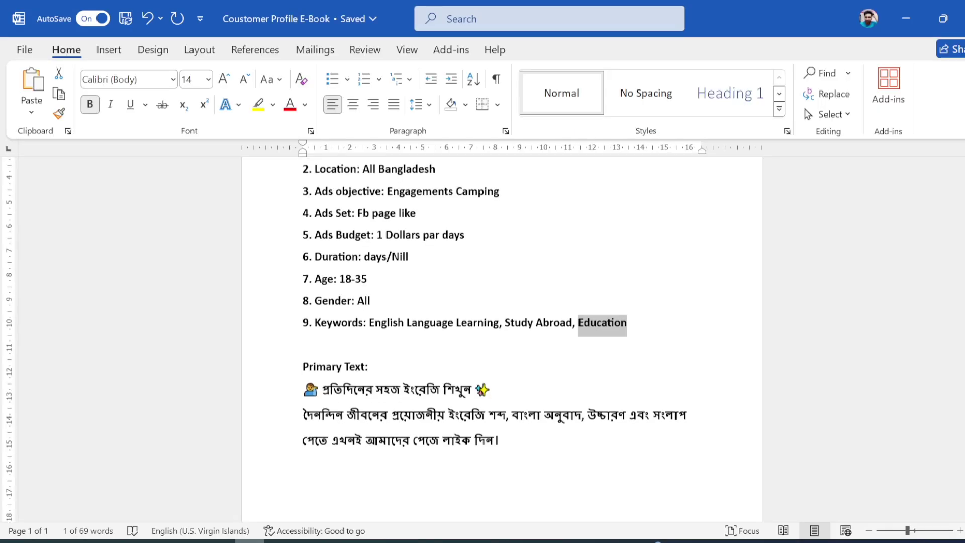
left_click(366, 387)
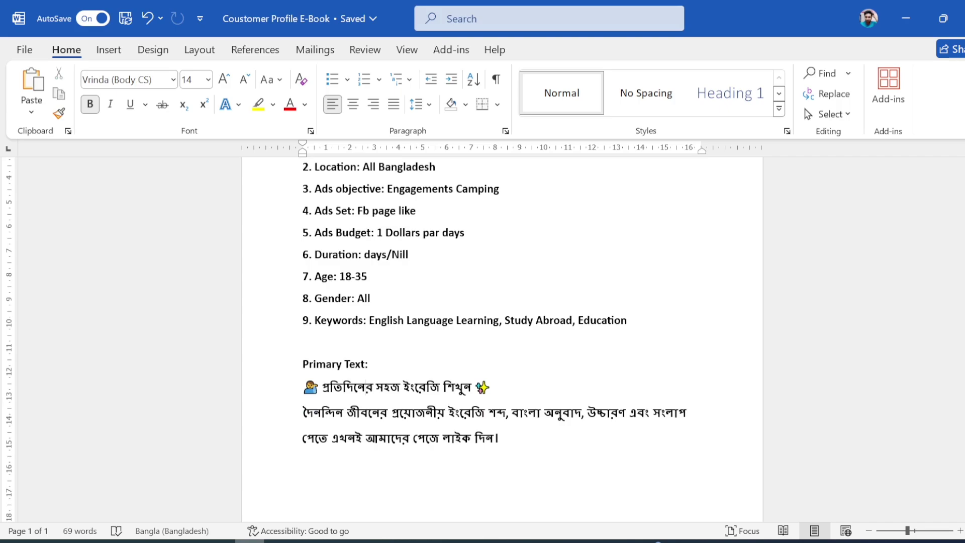
left_click_drag(303, 387, 519, 451)
left_click(313, 413)
left_click_drag(303, 387, 518, 441)
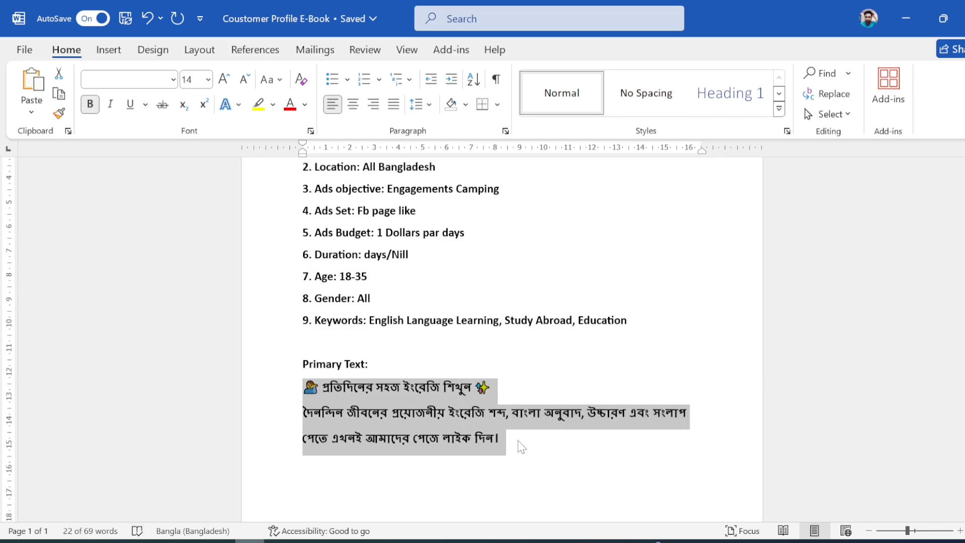
key("ctrl+c")
Step: Return to Ads Manager, paste the copied Bengali copy as the ad's primary text and remove its trailing blank line
key("alt+Tab")
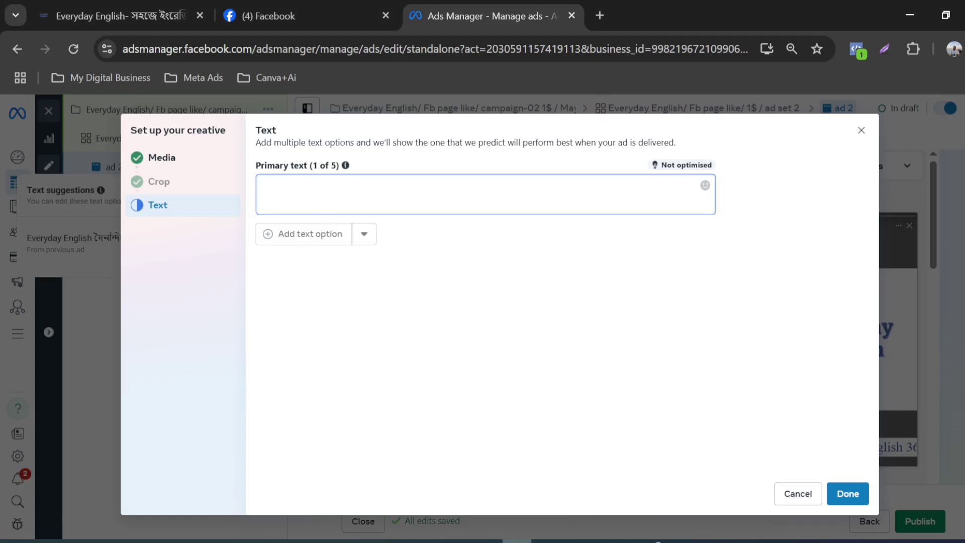
key("ctrl+v")
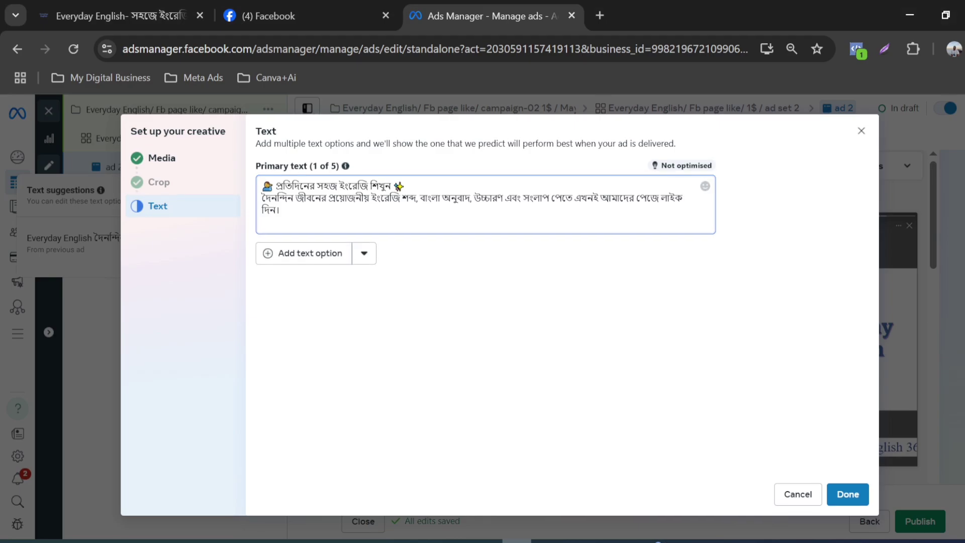
key("BackSpace")
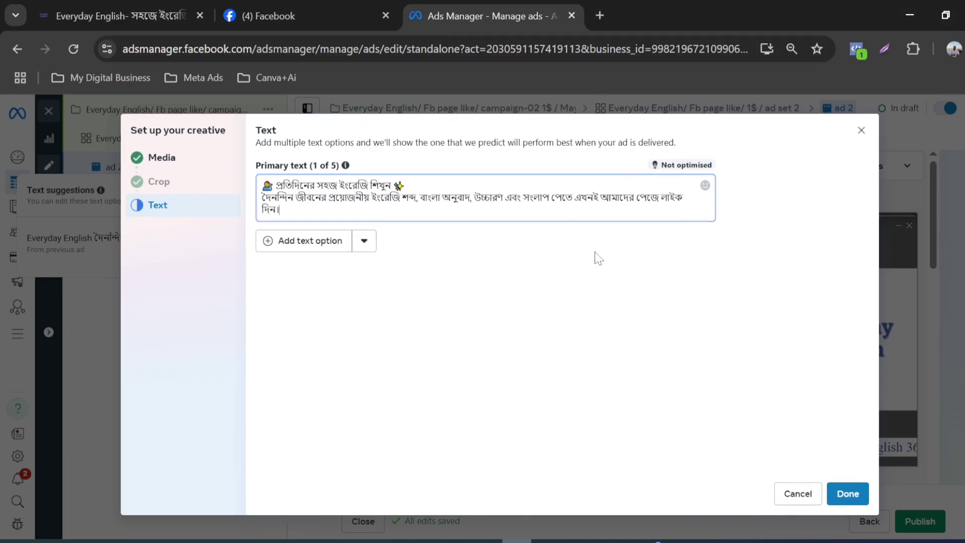
left_click(309, 242)
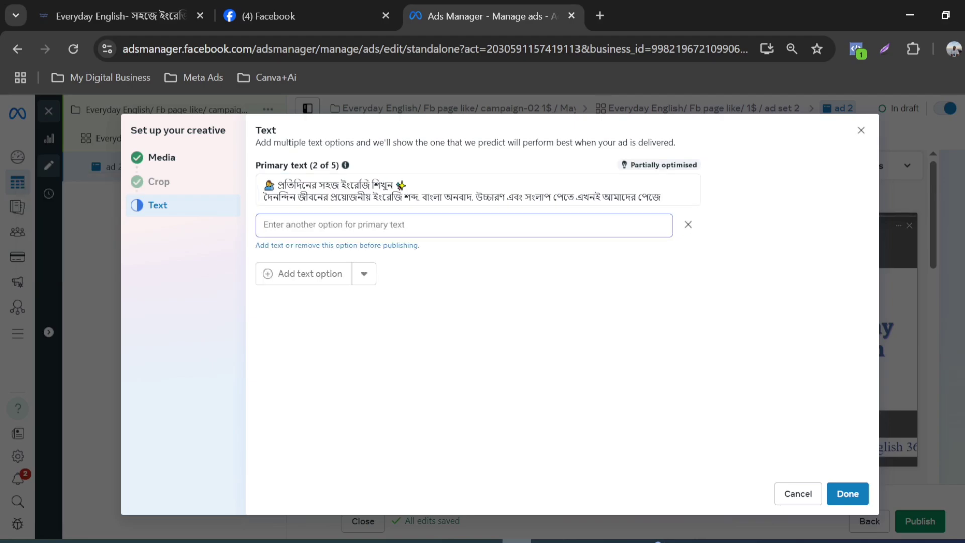
left_click(302, 225)
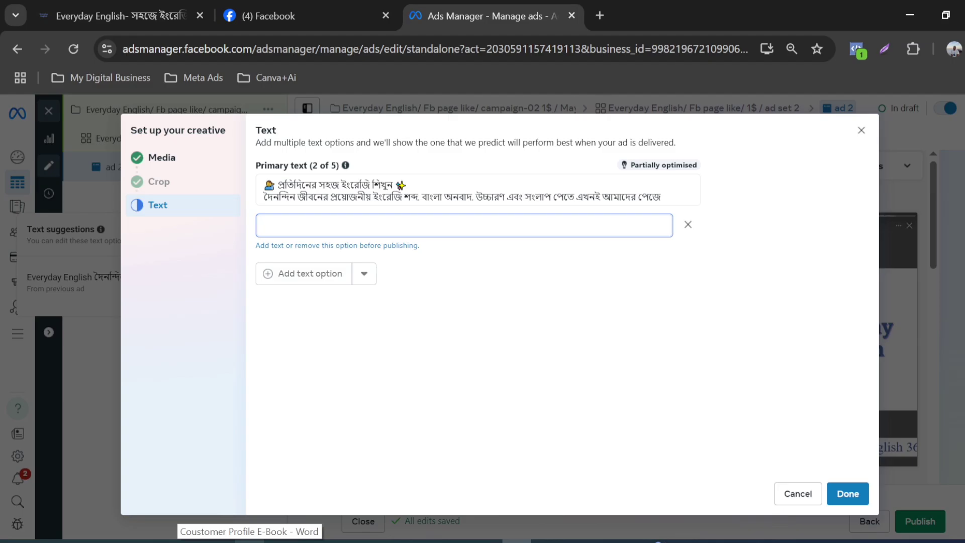
left_click(249, 541)
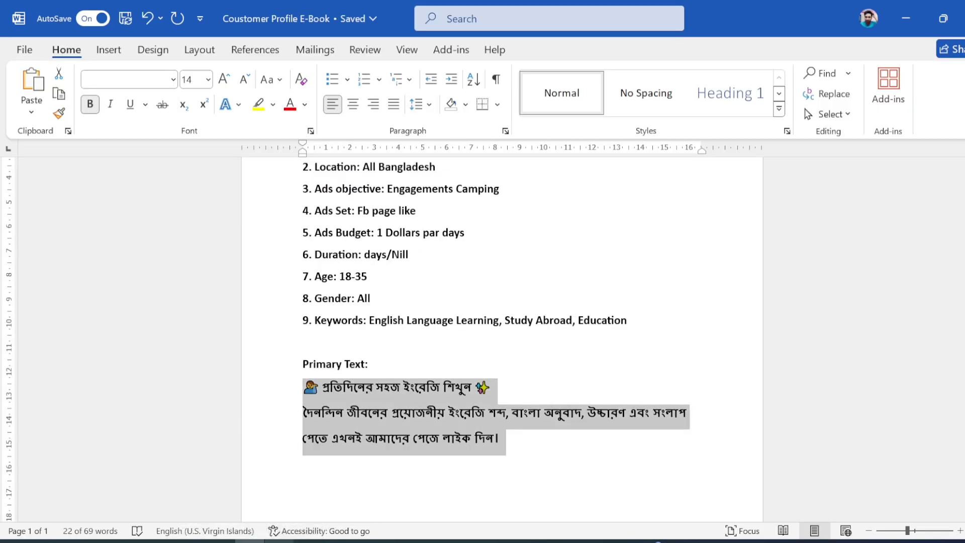
left_click(368, 364)
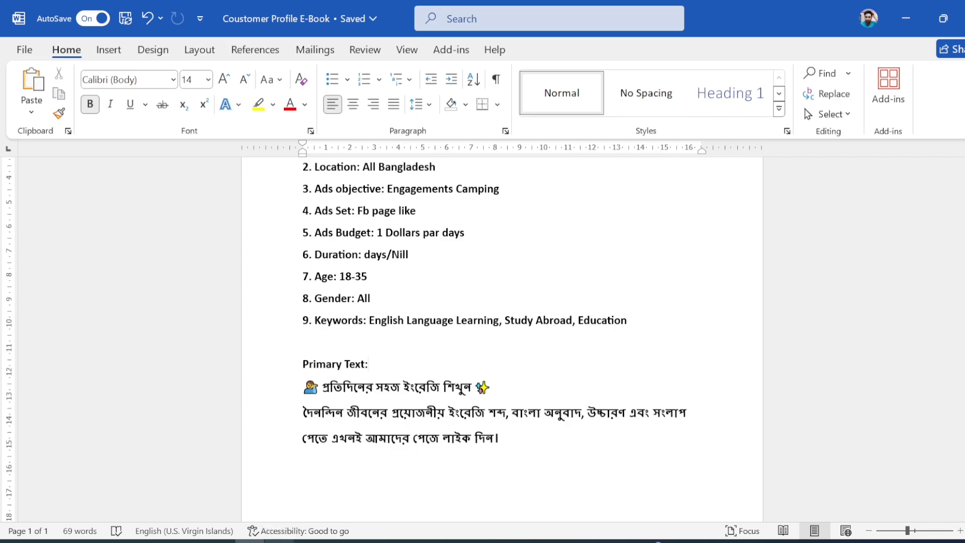
left_click(517, 541)
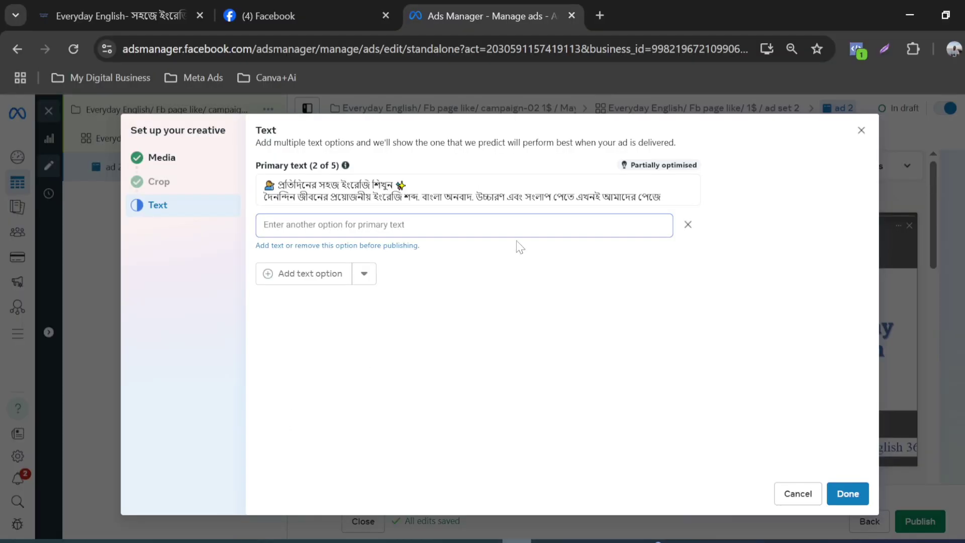
left_click(688, 225)
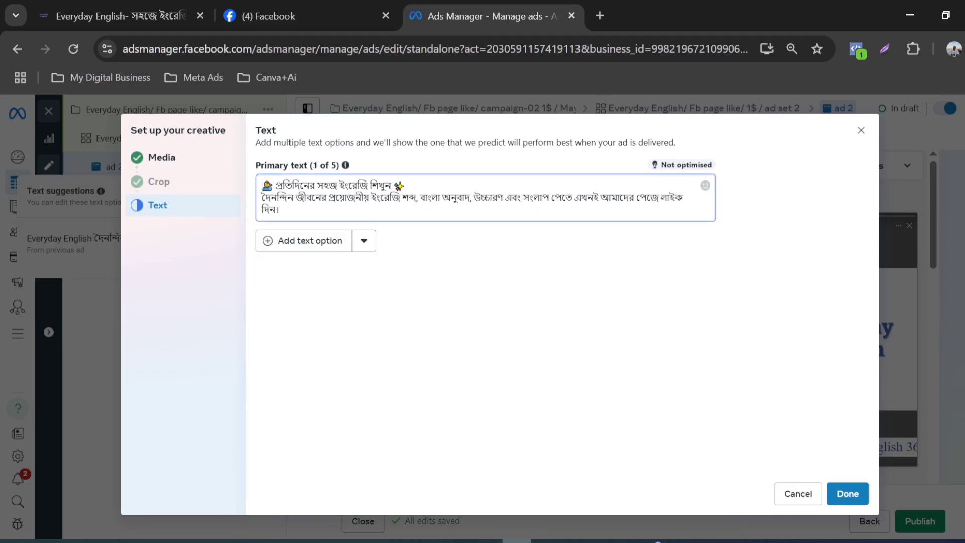
Step: Complete the creative setup with only the first primary text option
left_click(450, 286)
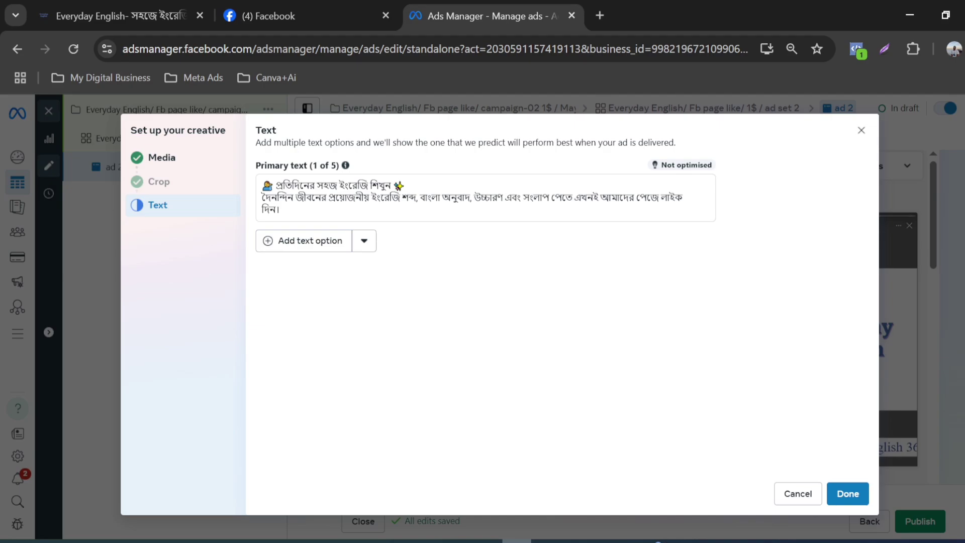
left_click(848, 494)
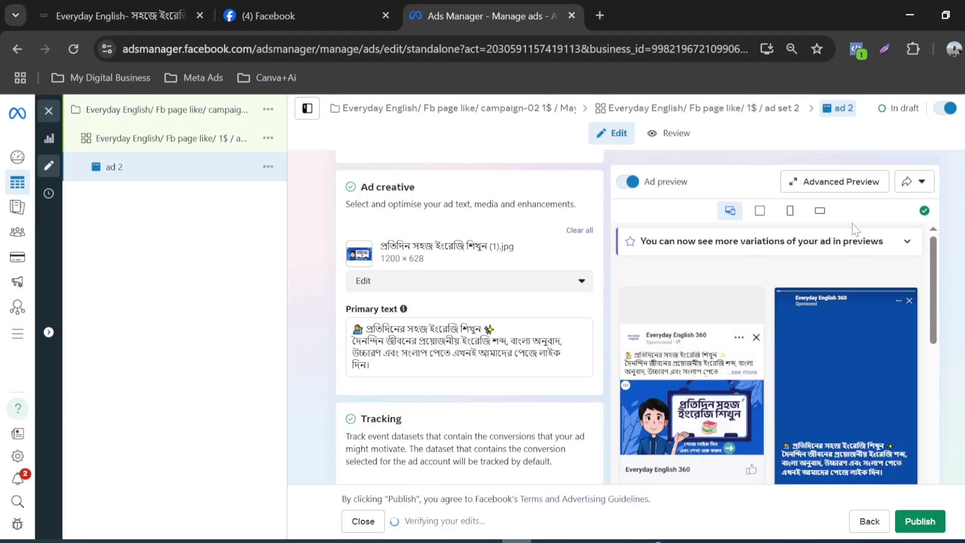
Step: Examine how the ad appears in the advanced preview, first across all placements and then in the feed placements only
scroll(825, 302, "down", 5)
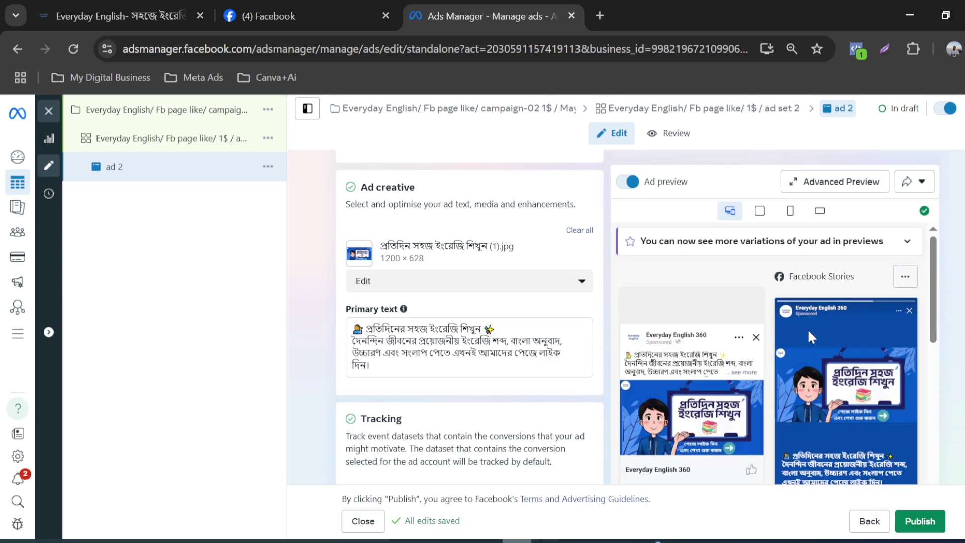
left_click(834, 182)
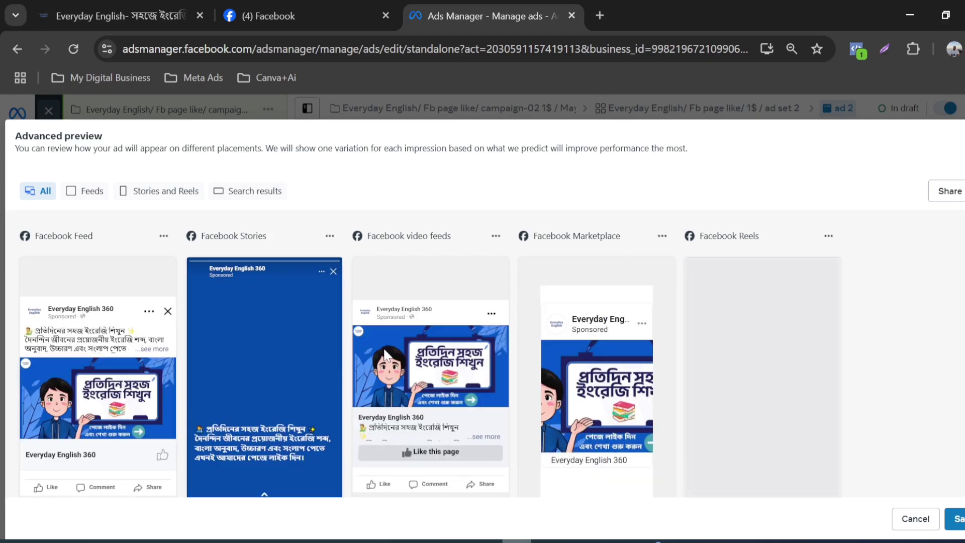
scroll(25, 317, "down", 3)
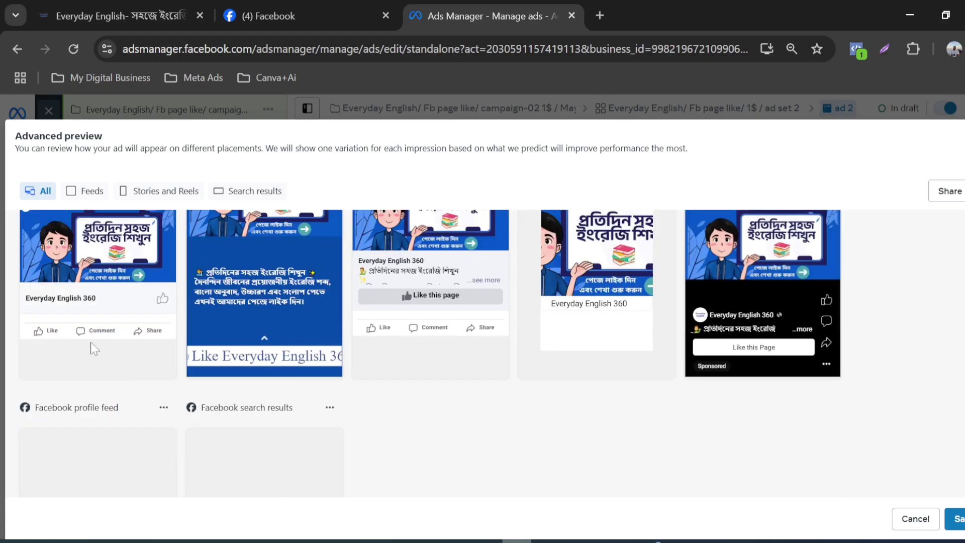
scroll(88, 345, "up", 4)
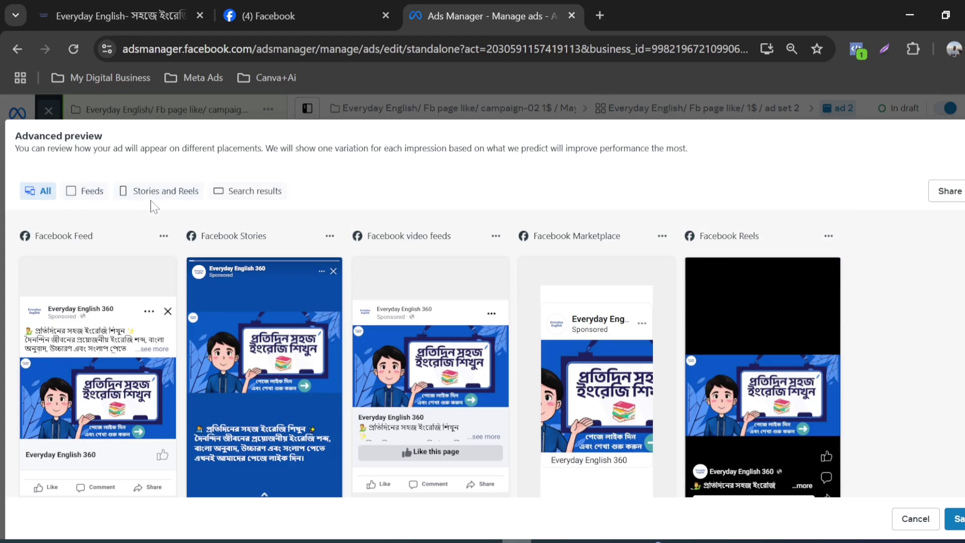
left_click(85, 194)
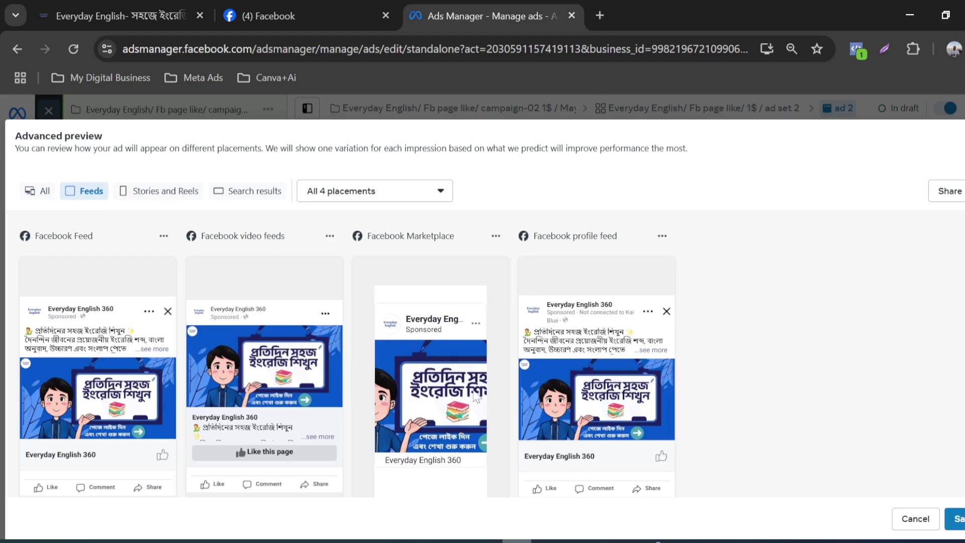
scroll(445, 392, "down", 3)
scroll(227, 415, "up", 3)
scroll(76, 392, "down", 3)
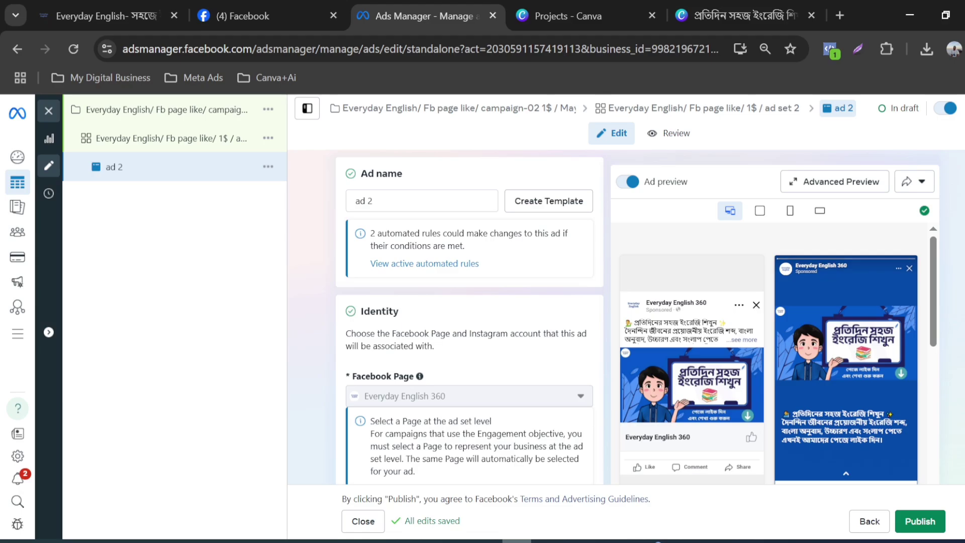
Step: Review ad 2's identity, setup, destination, creative, two primary texts and tracking sections together with its placement previews
scroll(487, 340, "down", 10)
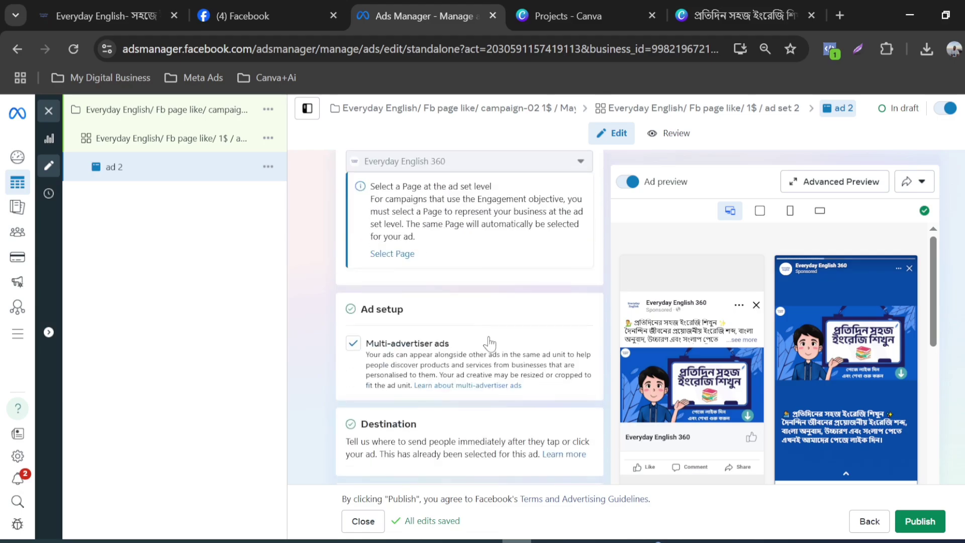
scroll(861, 342, "down", 5)
scroll(861, 342, "down", 5)
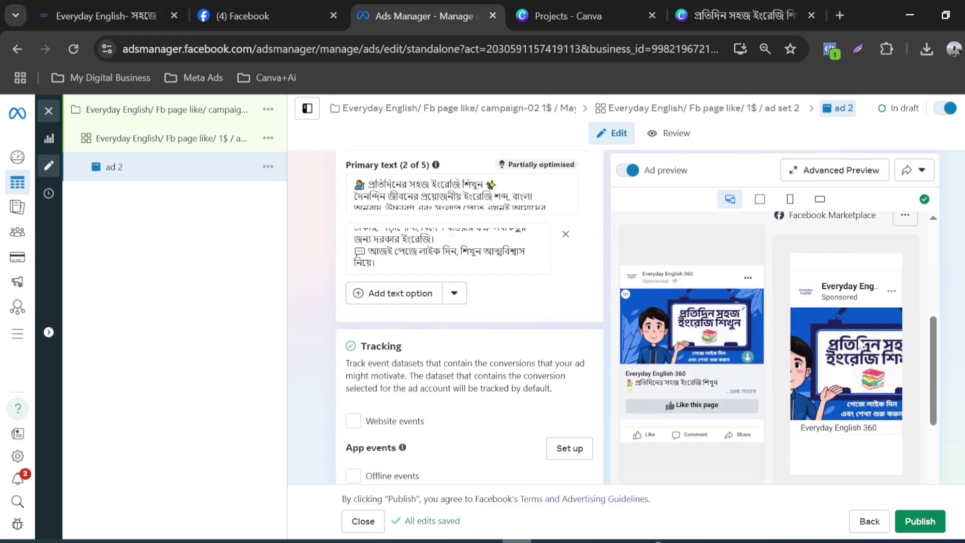
scroll(858, 344, "up", 3)
scroll(858, 343, "up", 10)
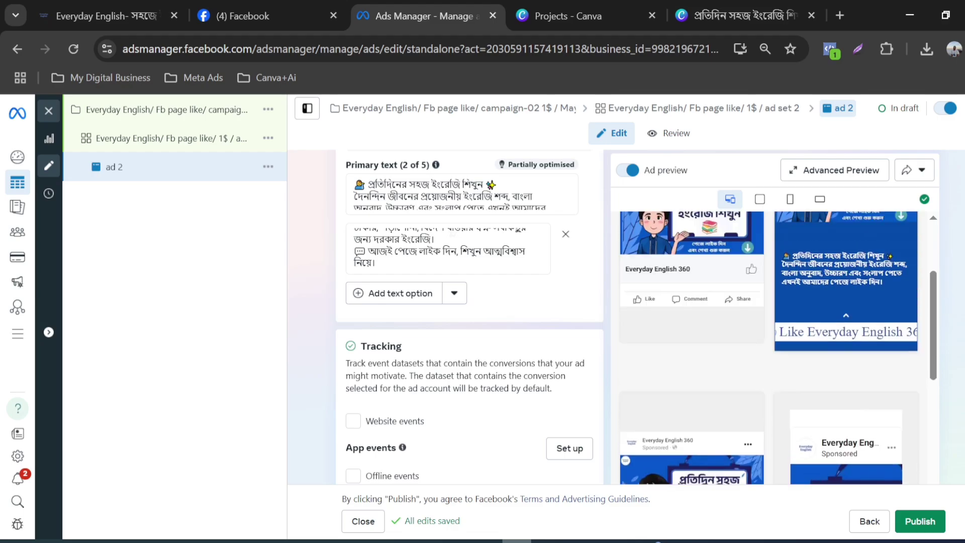
scroll(518, 366, "up", 8)
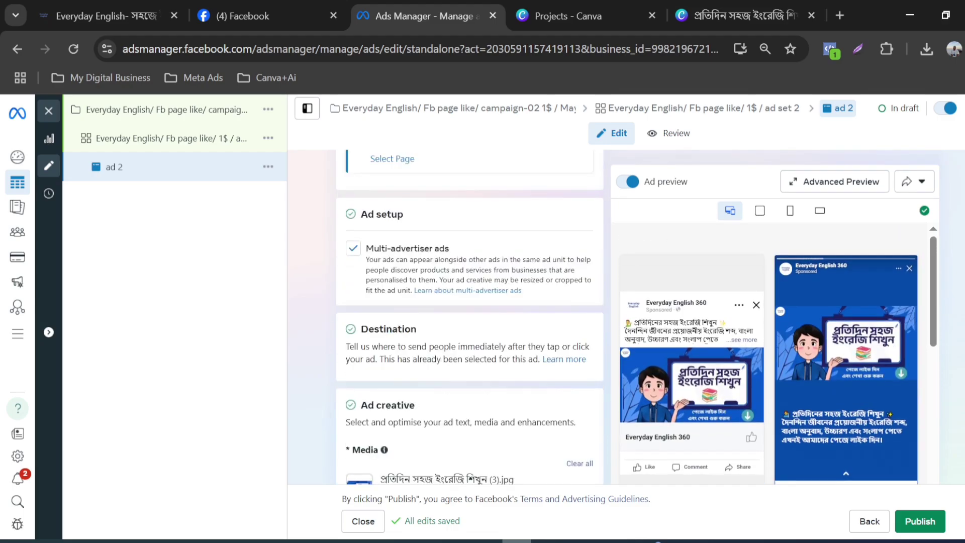
scroll(518, 365, "down", 2)
scroll(518, 365, "down", 10)
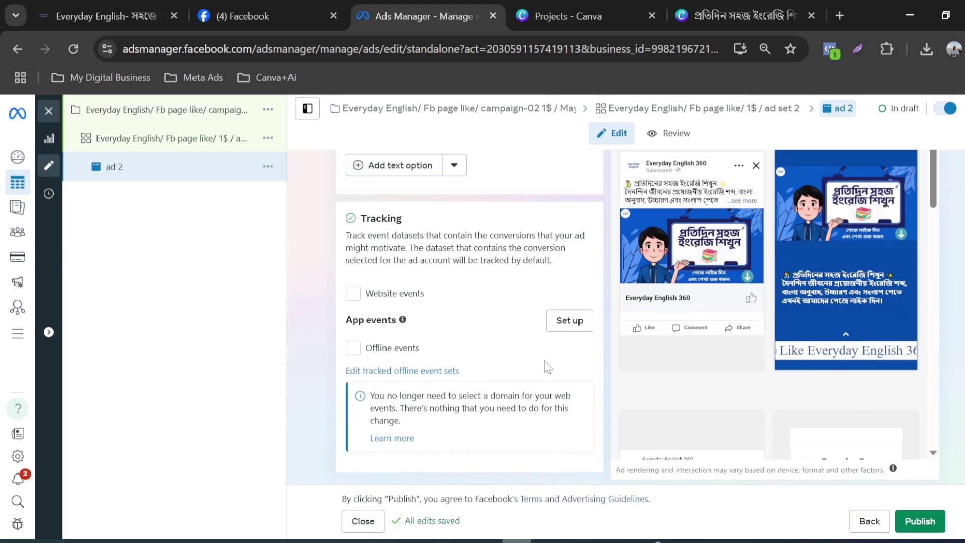
scroll(543, 368, "up", 10)
scroll(537, 369, "up", 3)
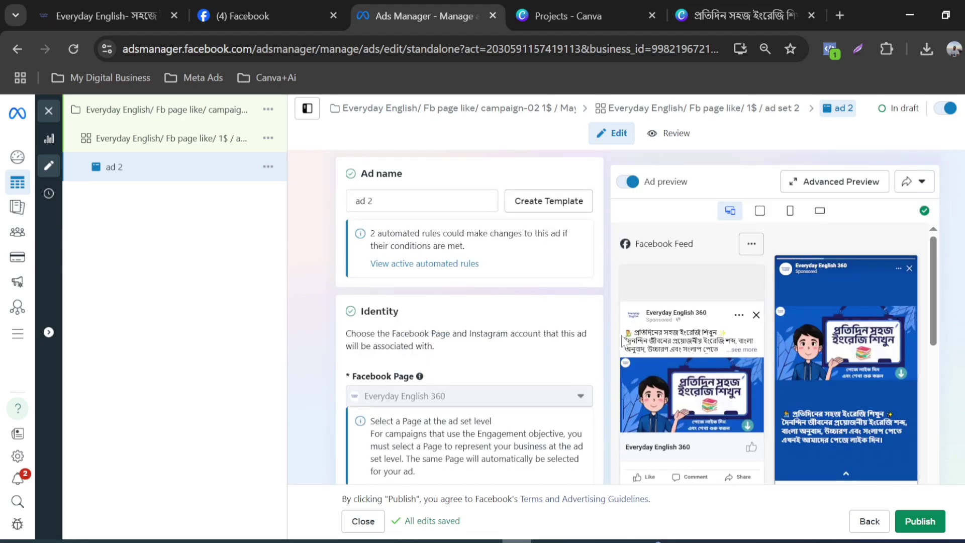
scroll(537, 368, "down", 2)
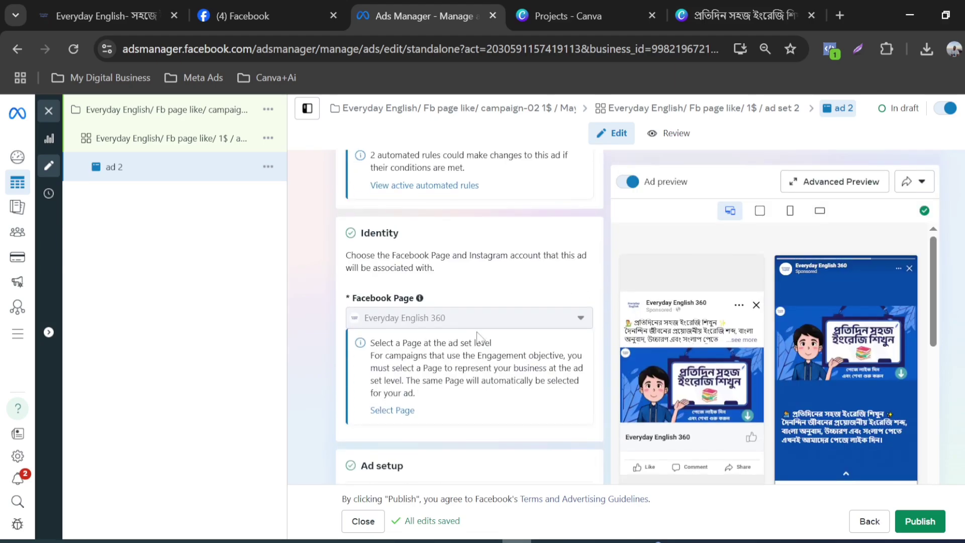
Step: Recheck ad 2 from its Facebook Page identity through multi-advertiser setup, destination, media and primary texts to the tracking options
scroll(497, 337, "down", 3)
scroll(457, 345, "down", 3)
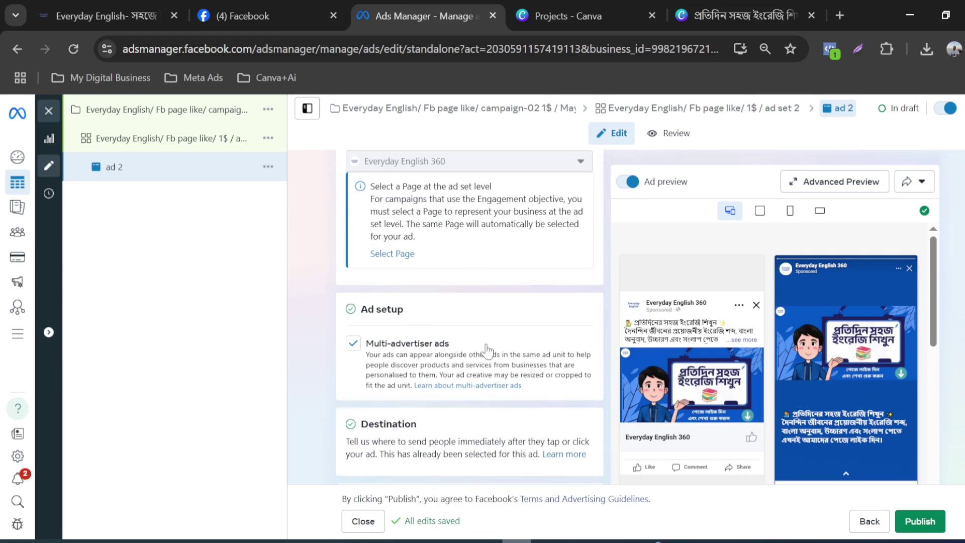
scroll(433, 352, "down", 2)
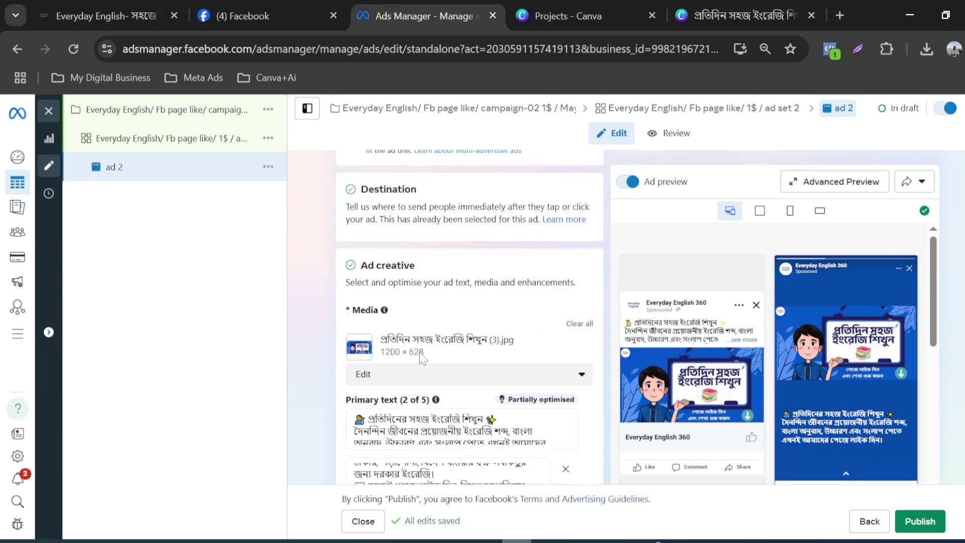
scroll(432, 349, "down", 2)
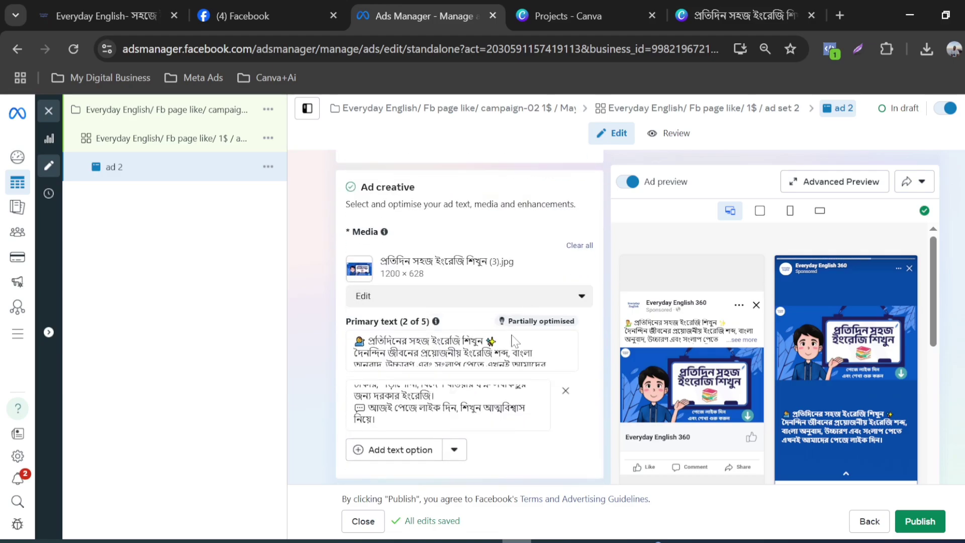
scroll(463, 309, "down", 2)
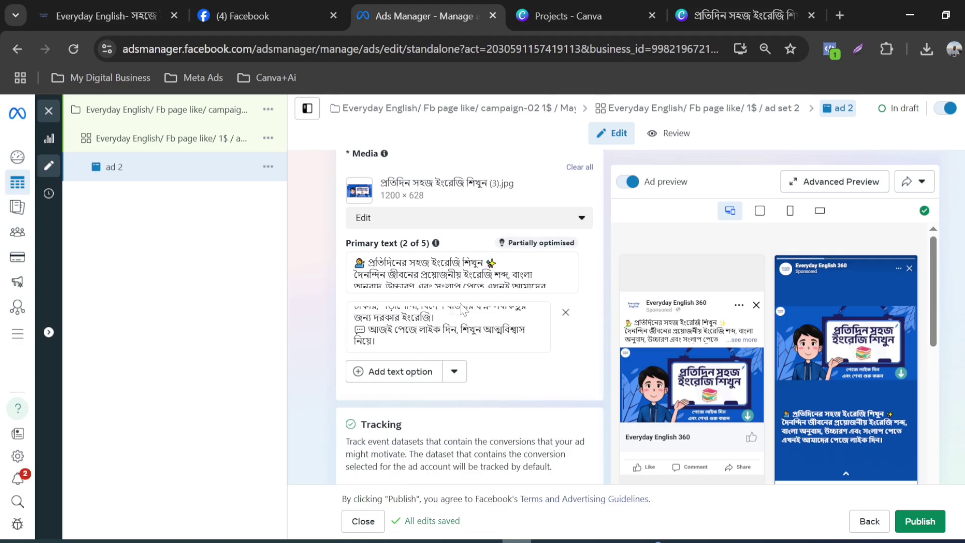
scroll(449, 358, "down", 4)
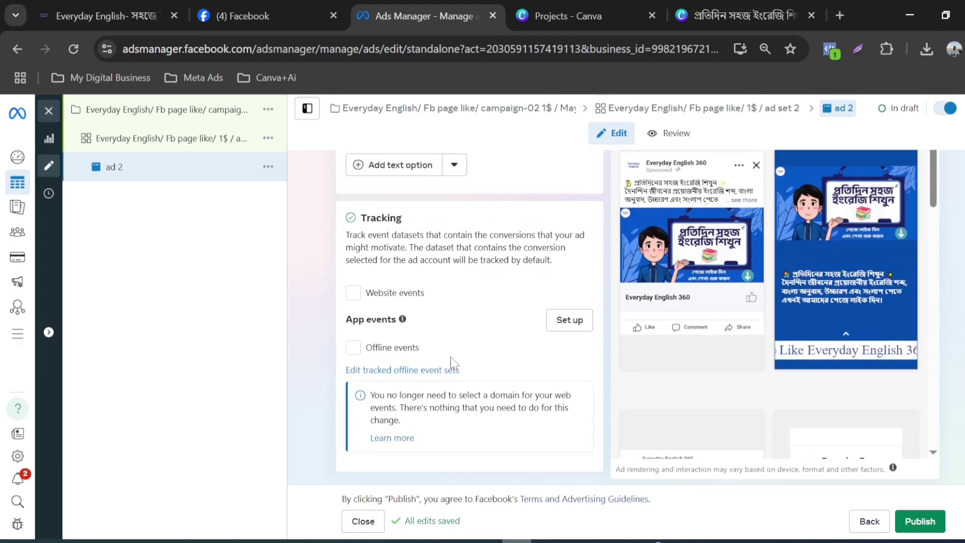
scroll(453, 352, "up", 10)
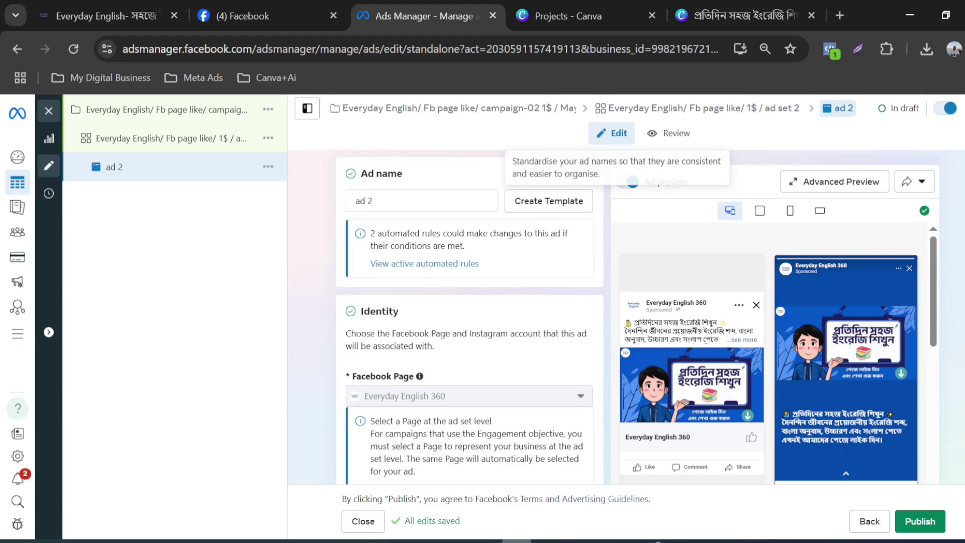
Step: Review ad set 2's conversion, budget and schedule, audience controls, location, detailed targeting and placement settings
left_click(603, 109)
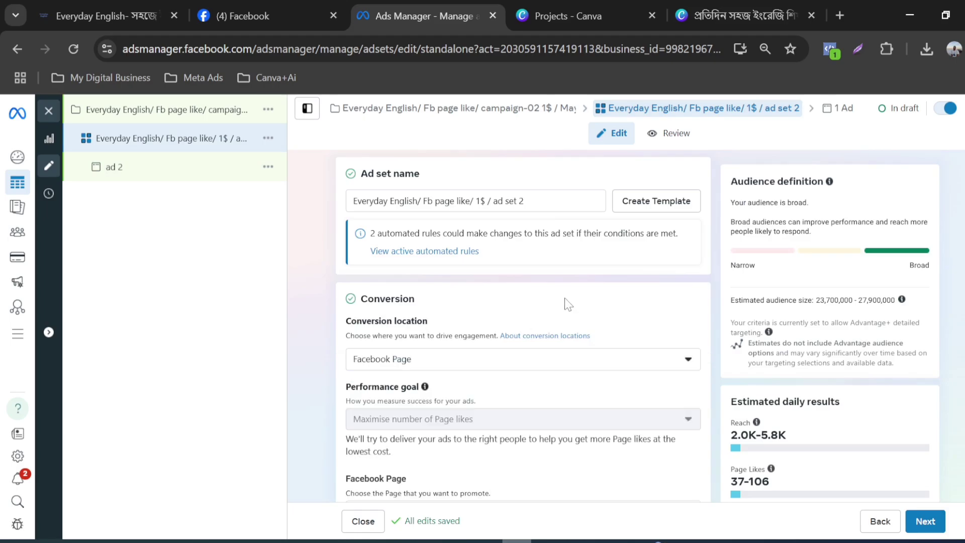
scroll(566, 304, "down", 5)
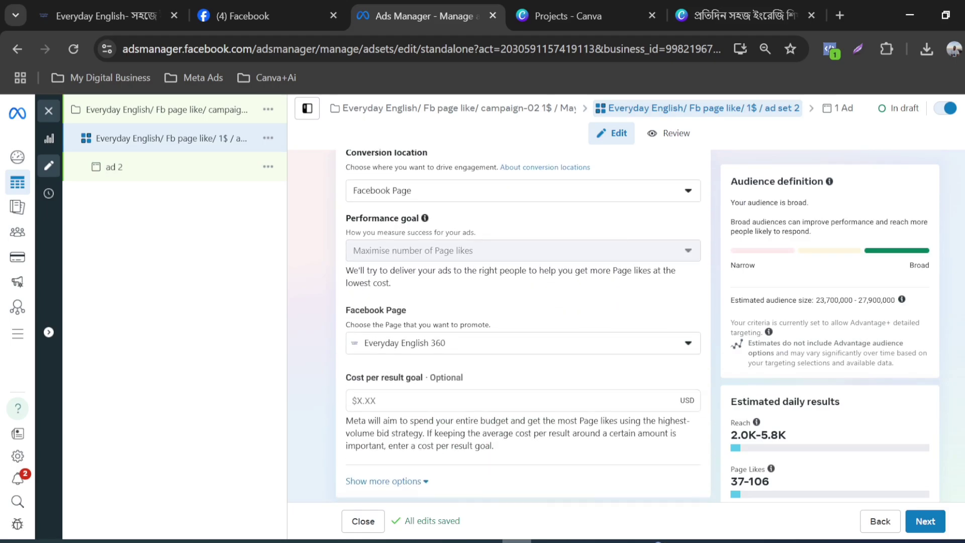
scroll(563, 342, "down", 5)
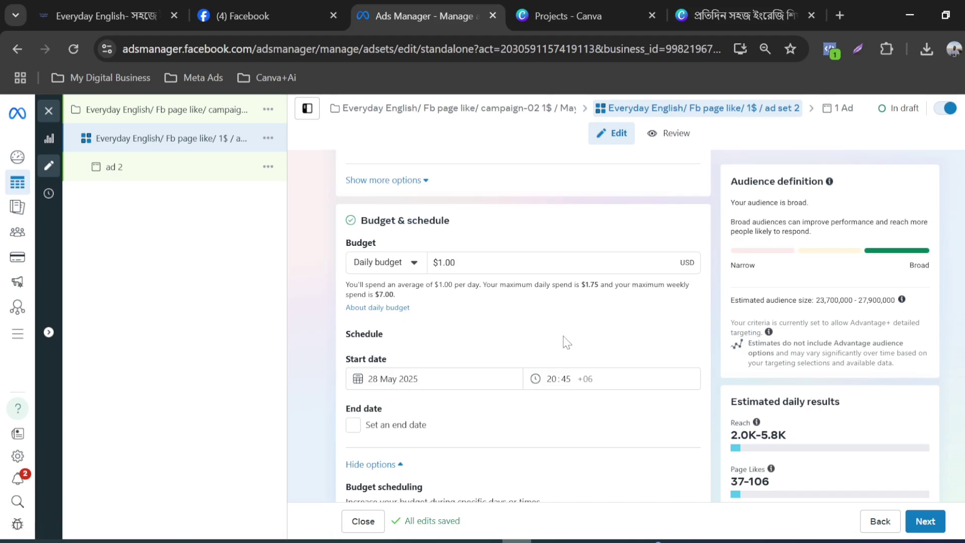
scroll(556, 356, "down", 1)
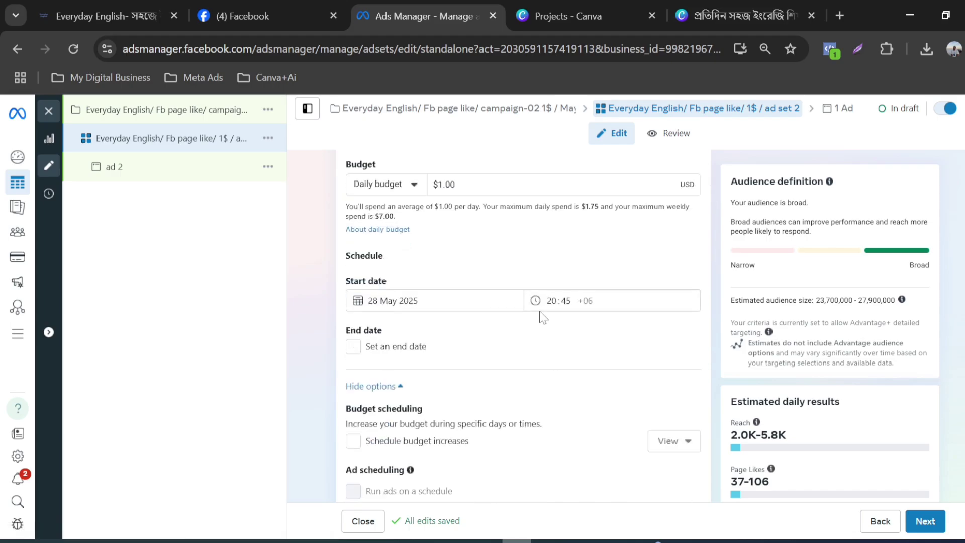
scroll(543, 316, "down", 8)
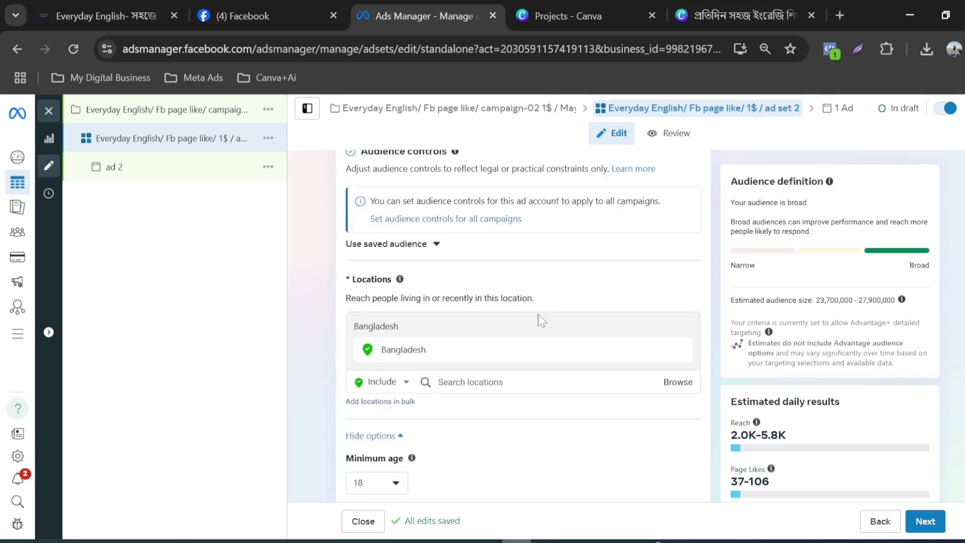
scroll(541, 319, "down", 15)
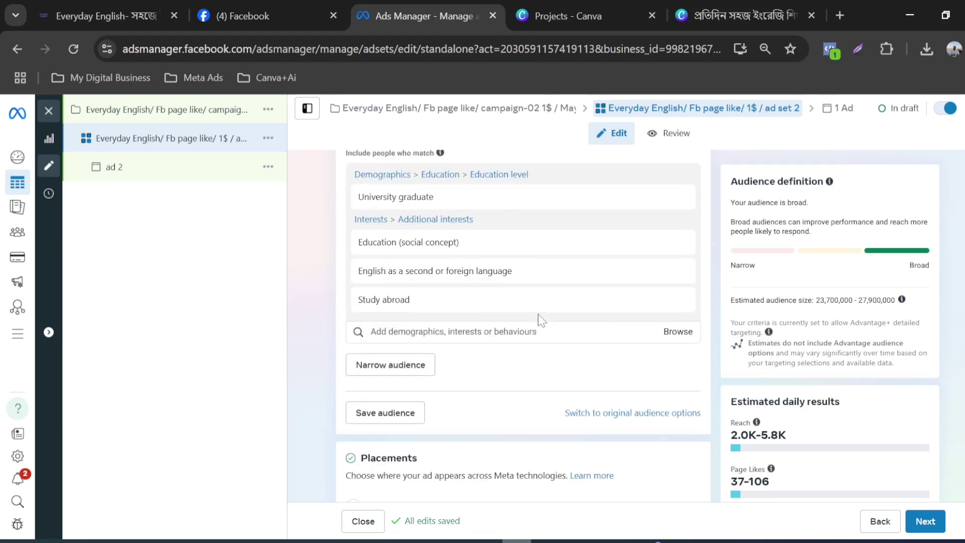
scroll(542, 320, "down", 3)
scroll(541, 320, "up", 20)
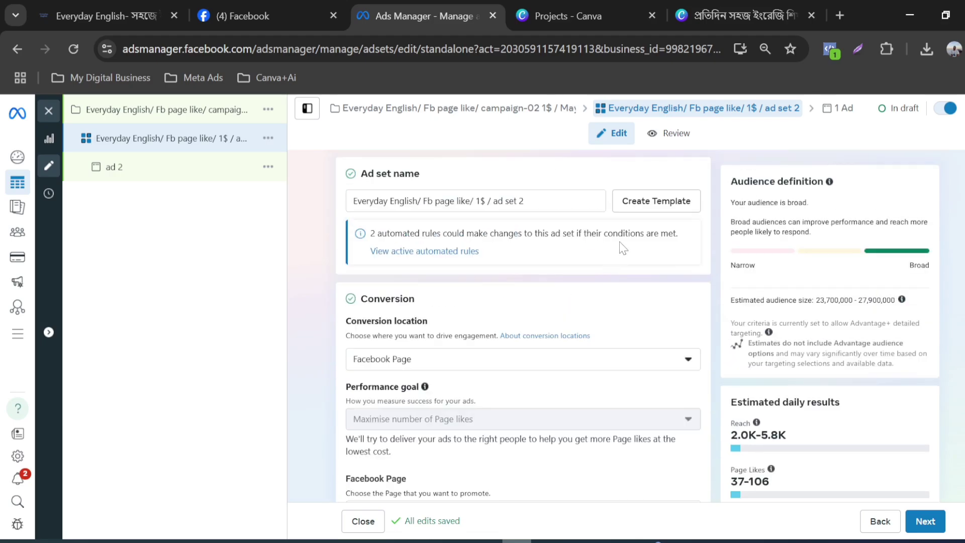
Step: Return to ad 2, check its placement previews and publish the drafted page like campaign
left_click(840, 110)
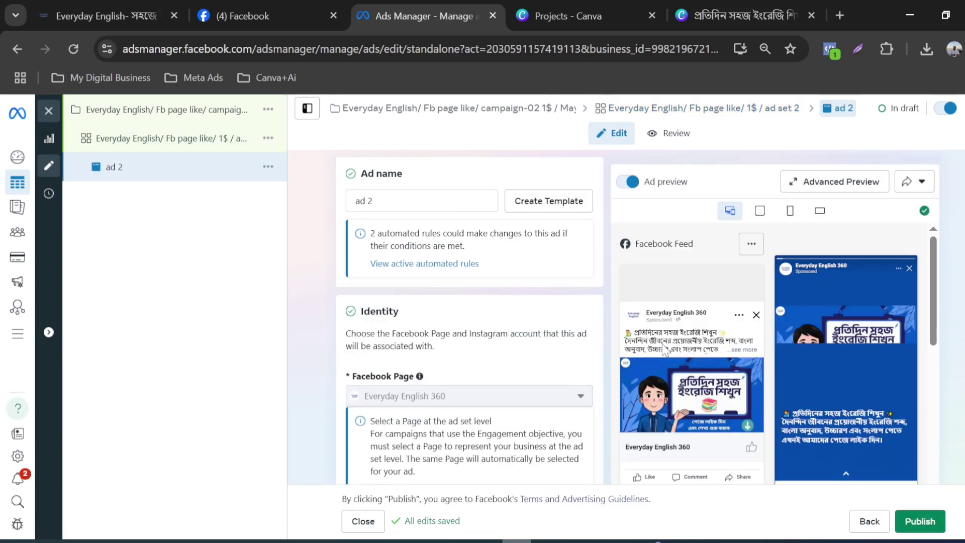
scroll(693, 352, "down", 3)
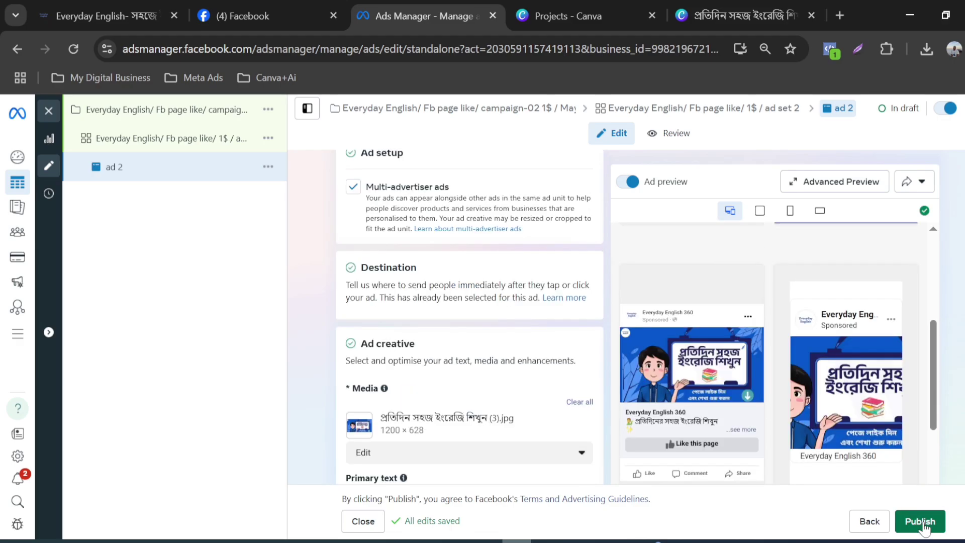
left_click(923, 526)
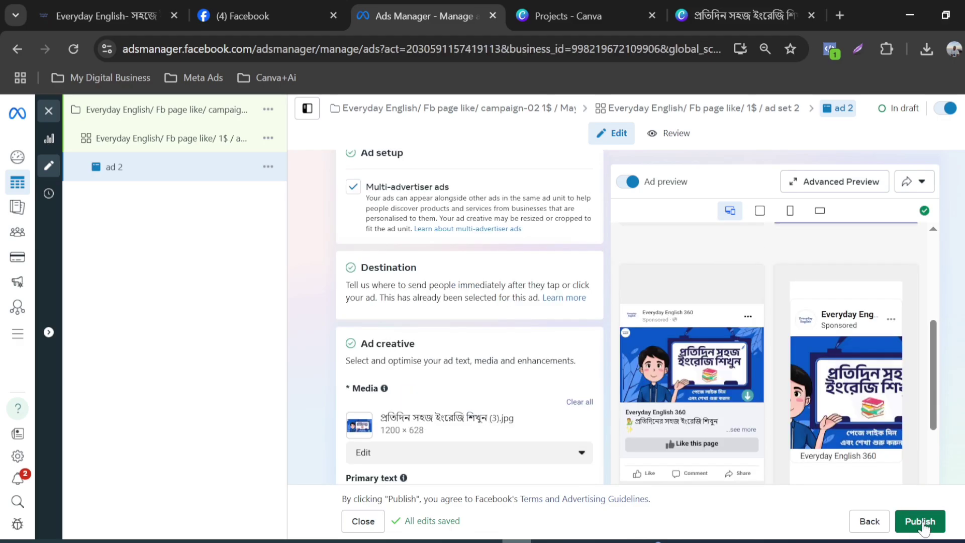